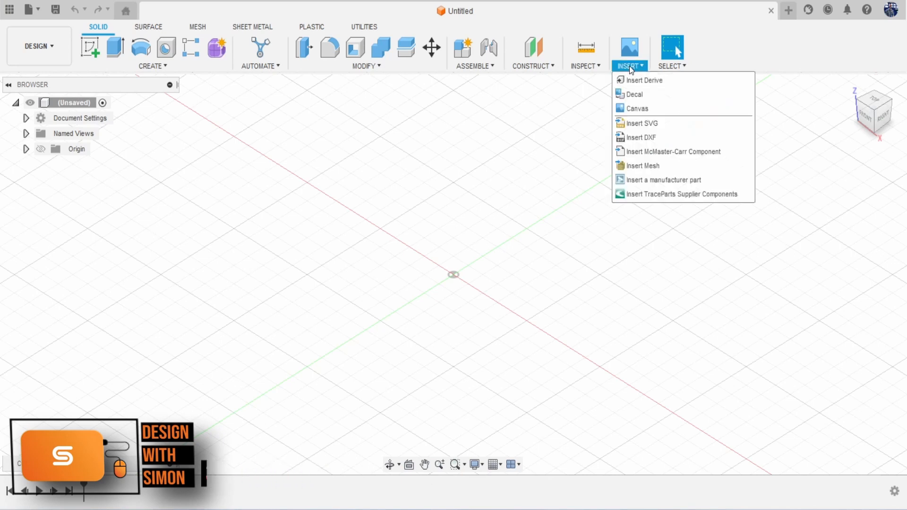
Step: Insert the n64 cartridge reference image from this computer as a canvas
left_click(653, 107)
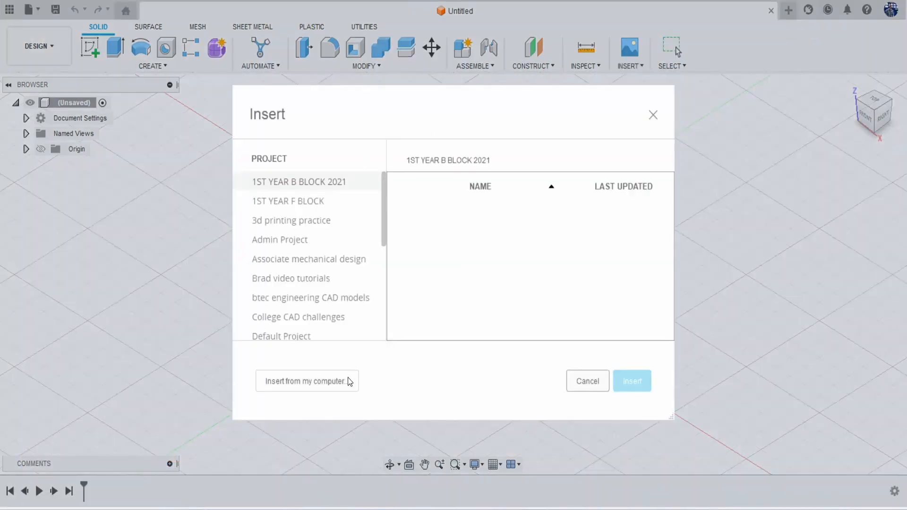
left_click(348, 378)
scroll(334, 256, "down", 2)
scroll(332, 251, "down", 5)
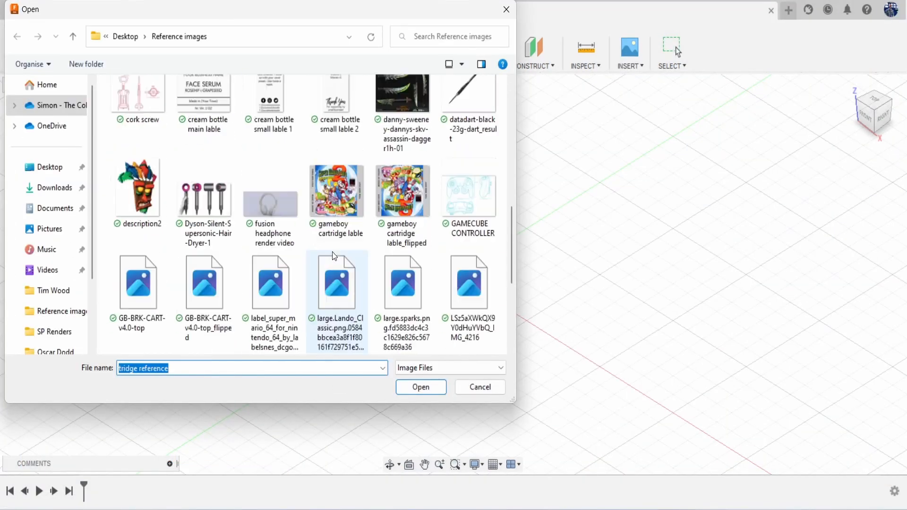
left_click(337, 208)
left_click(419, 388)
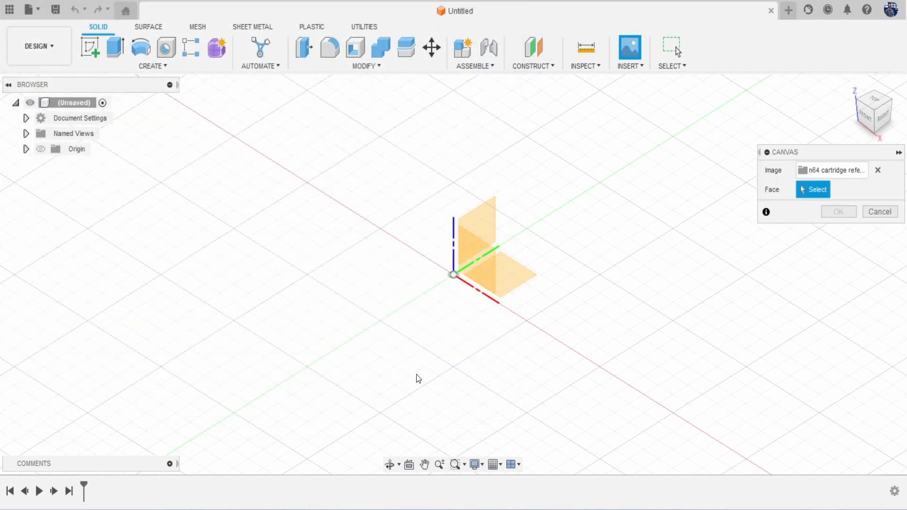
Step: Place the canvas on the XZ plane, scale it up, flip it, and confirm
left_click(473, 245)
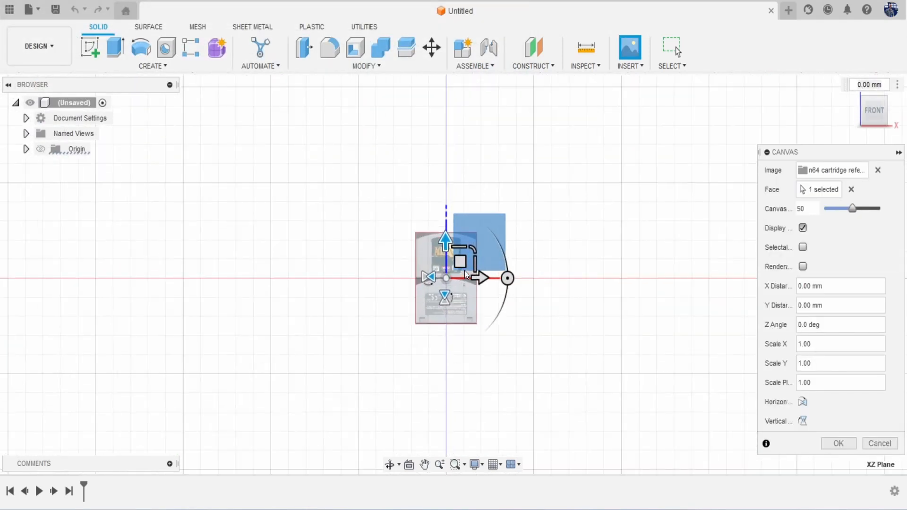
left_click_drag(461, 255, 584, 208)
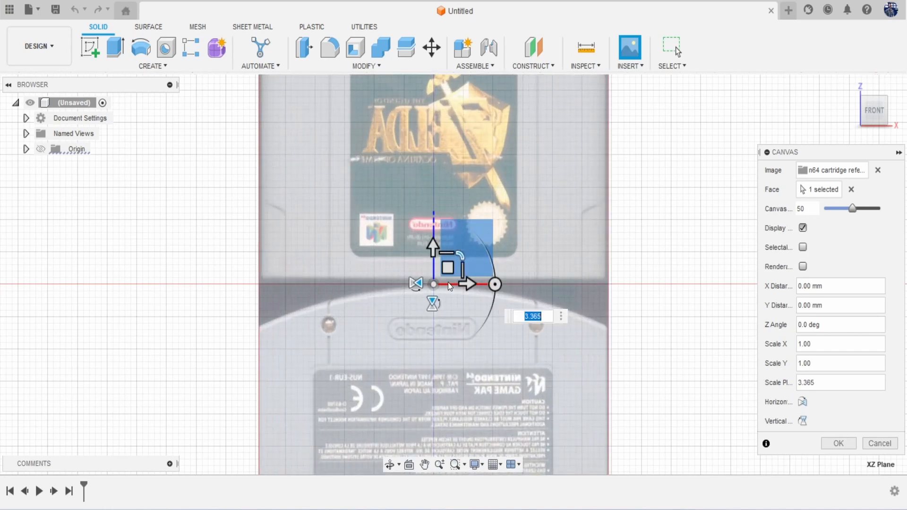
left_click(433, 303)
scroll(489, 295, "down", 4)
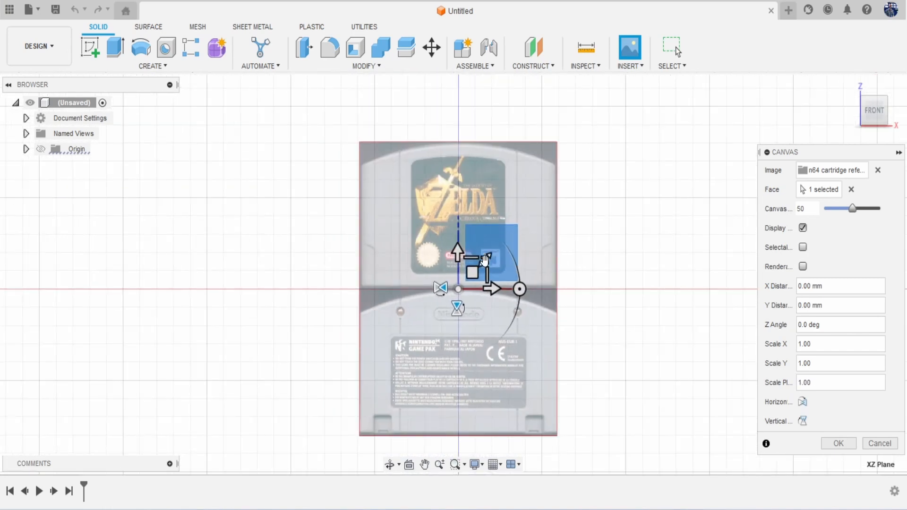
left_click_drag(485, 260, 491, 254)
left_click(839, 443)
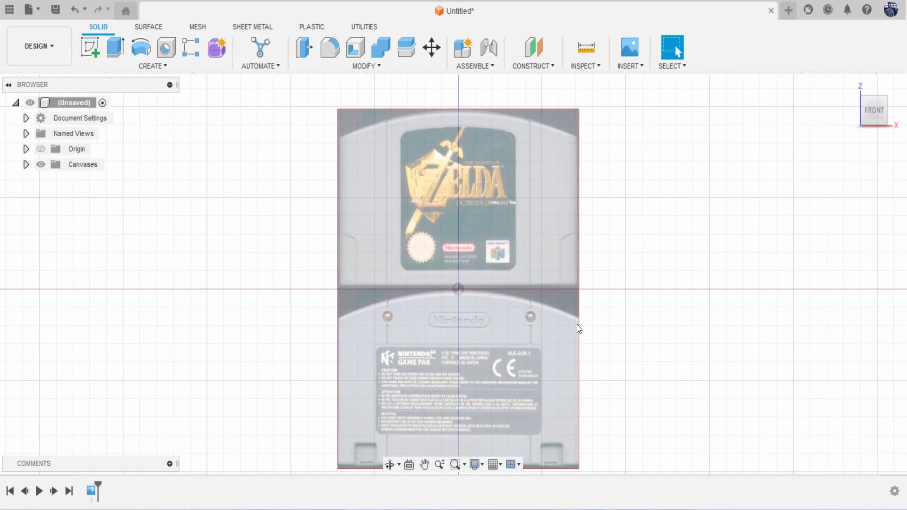
Step: Start a new sketch on the front XZ plane
scroll(579, 328, "down", 2)
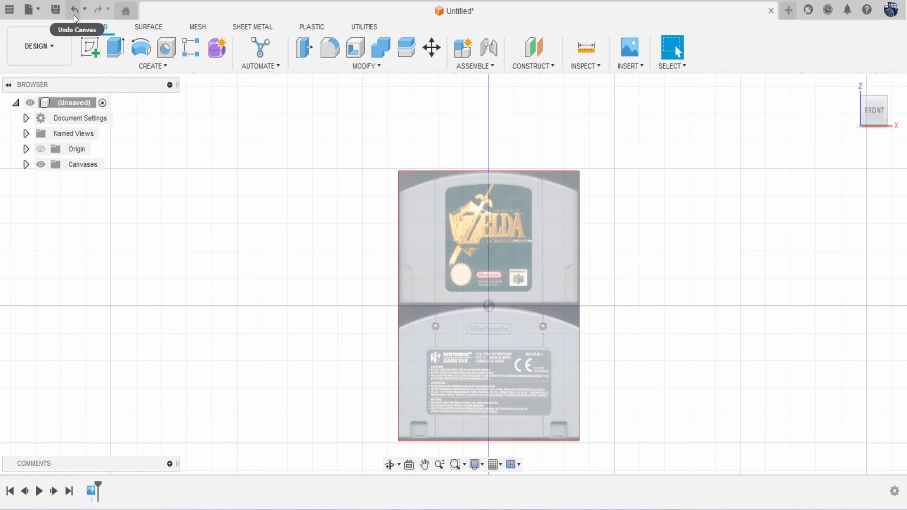
left_click(92, 50)
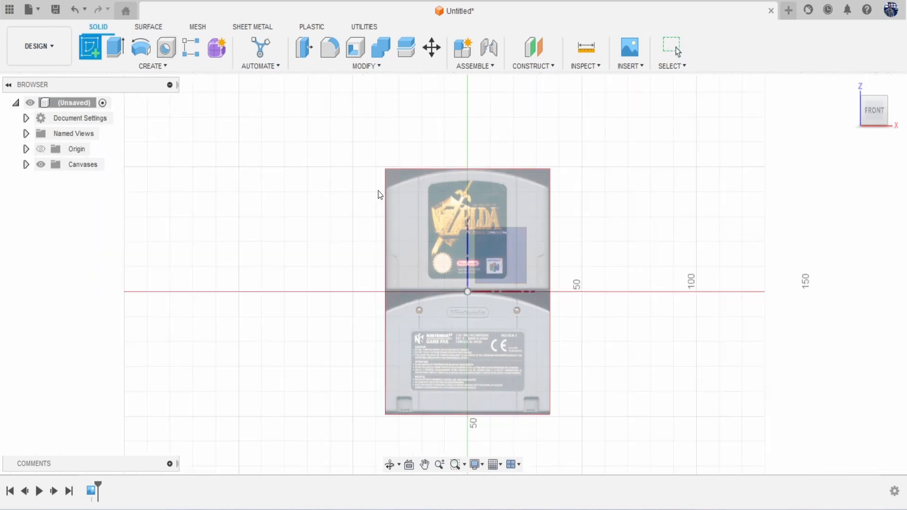
scroll(434, 252, "up", 3)
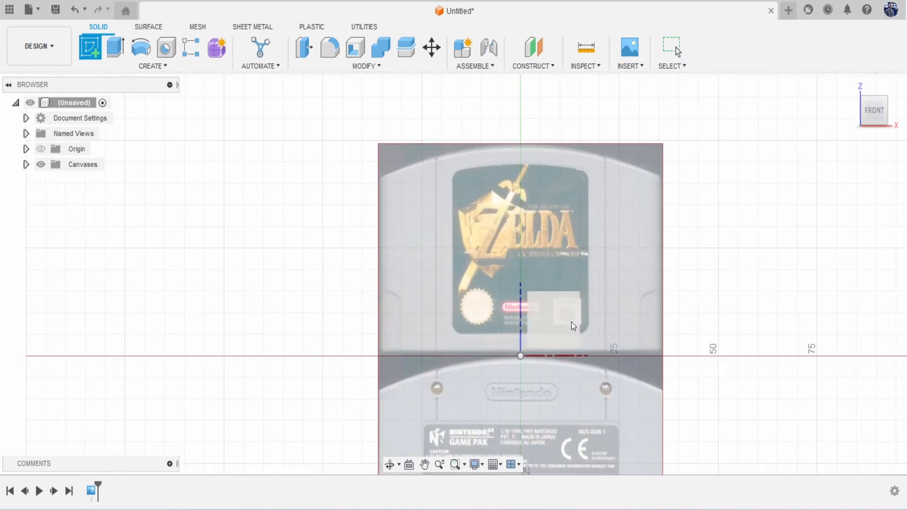
left_click(553, 301)
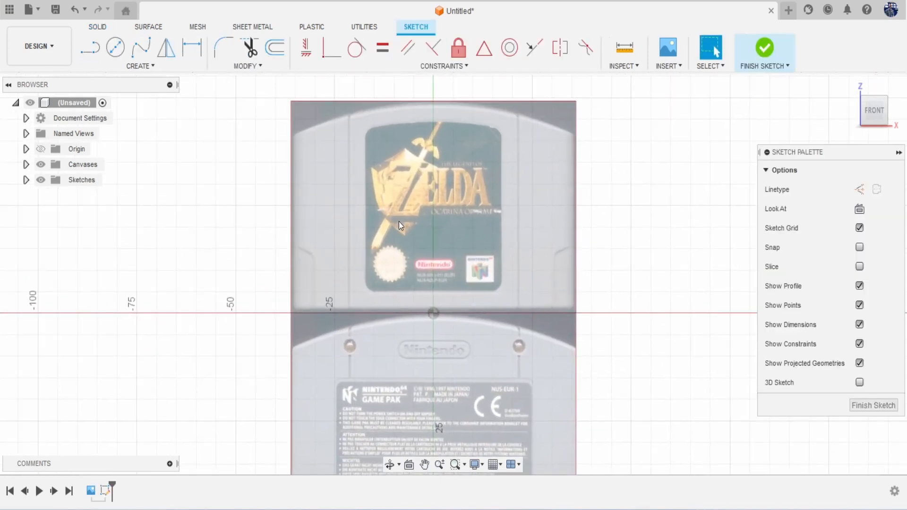
Step: Draw a vertical centre line from the origin up to the cartridge top
key("l")
scroll(398, 220, "up", 2)
left_click(443, 335)
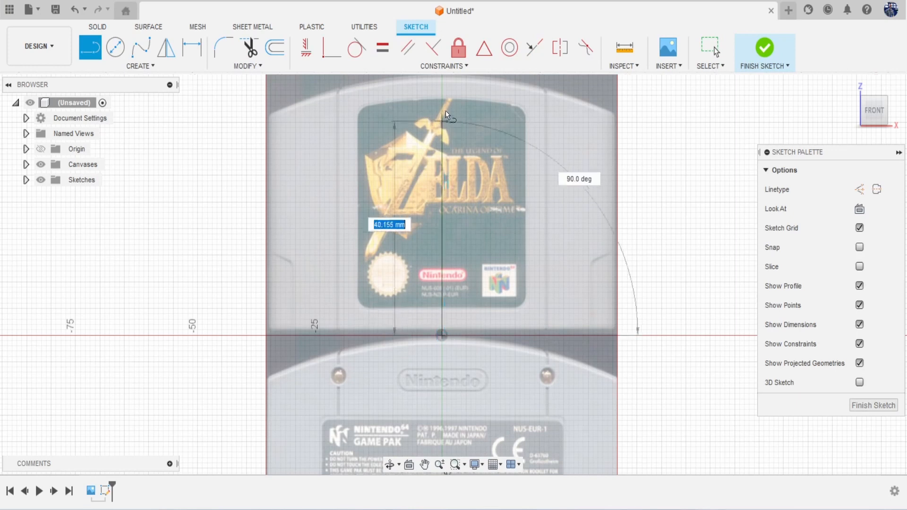
middle_click_drag(442, 120, 440, 177)
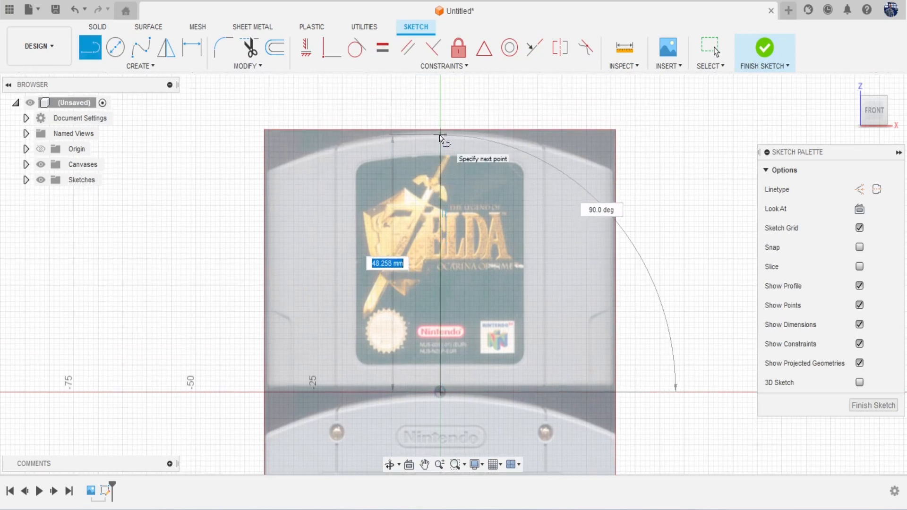
left_click(439, 134)
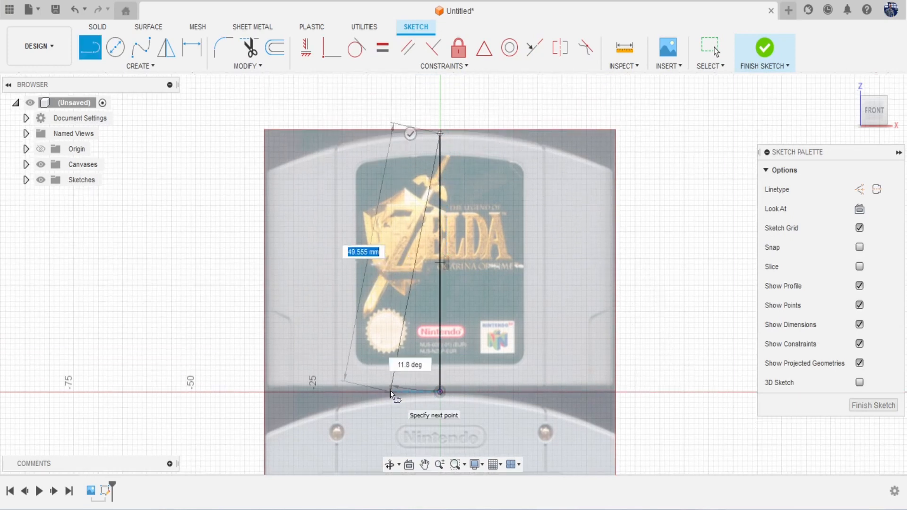
key("Escape")
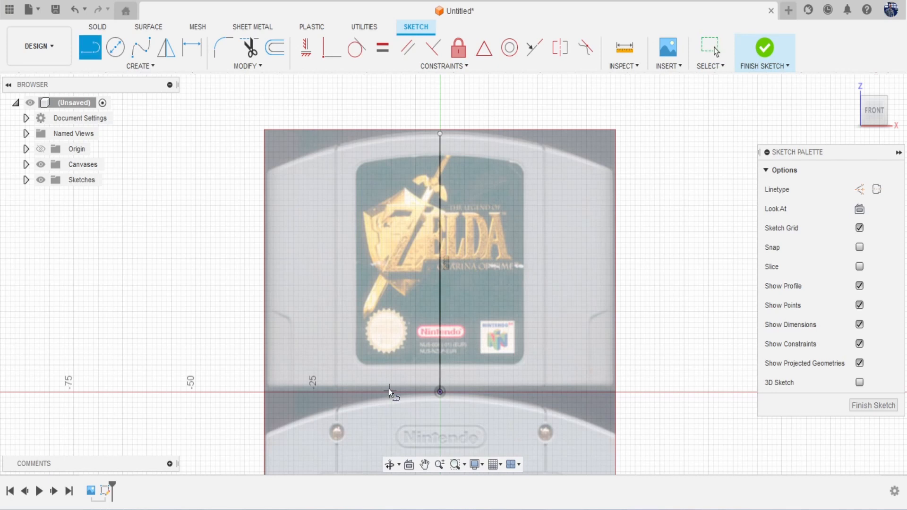
Step: Draw the bottom line from the origin to the left edge, then the left edge line up to the top corner
scroll(441, 392, "up", 4)
left_click(440, 385)
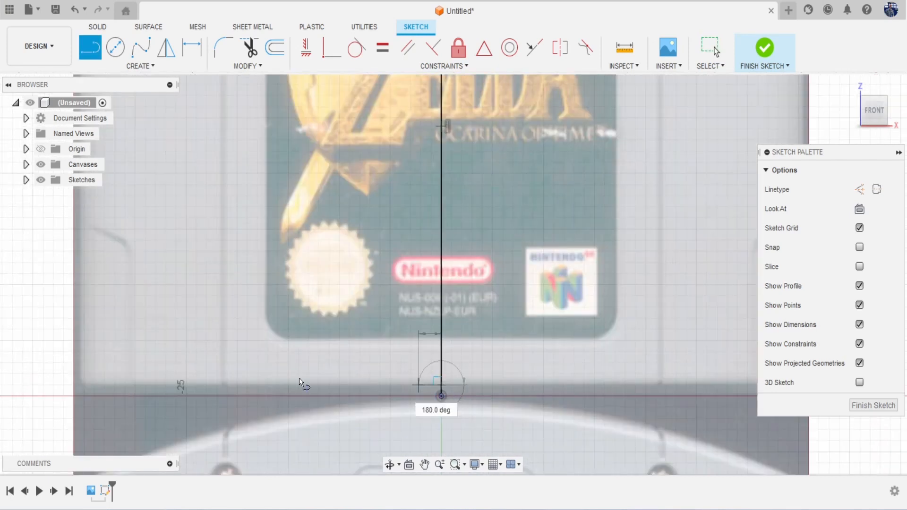
left_click(81, 383)
middle_click_drag(89, 373, 241, 465)
middle_click_drag(243, 240, 243, 363)
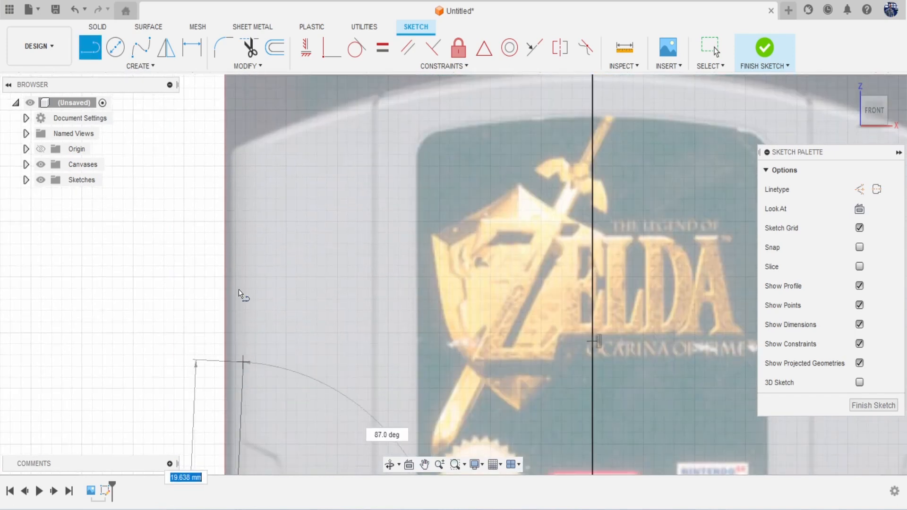
left_click(232, 153)
key("Escape")
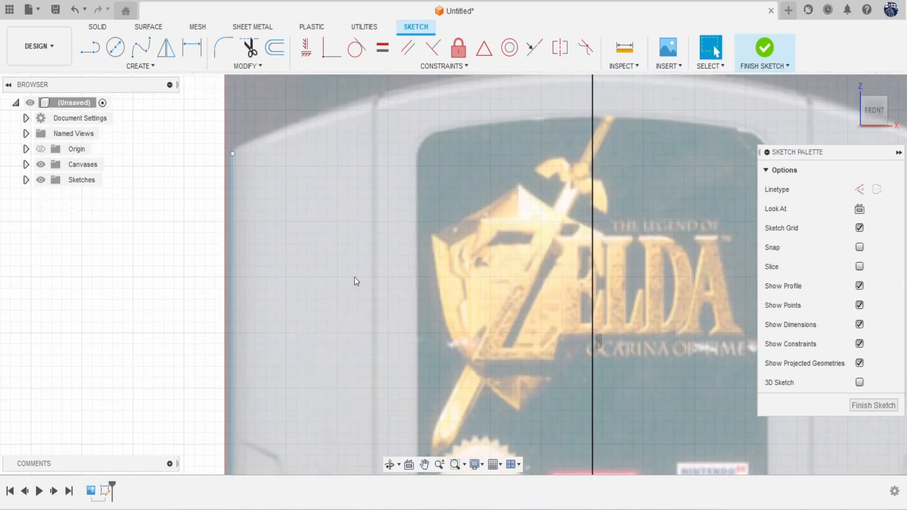
scroll(356, 281, "down", 5)
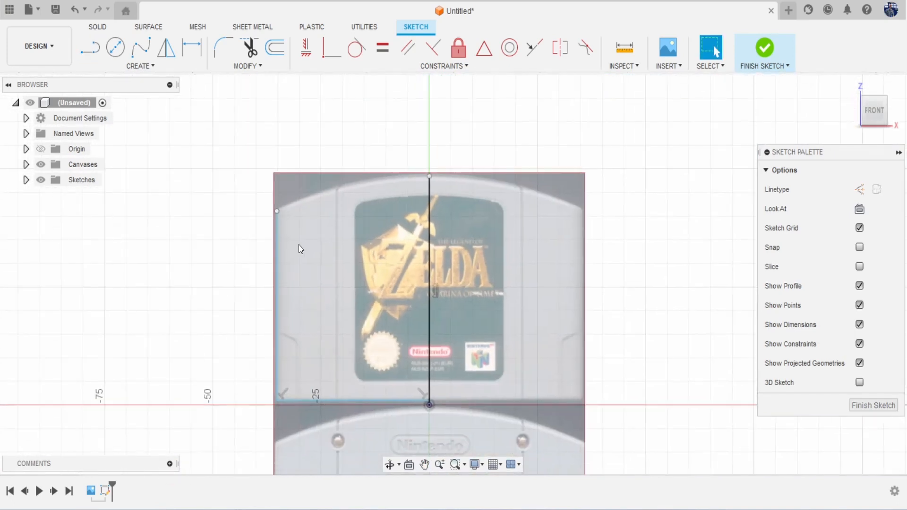
Step: Mirror the left edge and bottom lines across the centre line
left_click(141, 67)
left_click(137, 236)
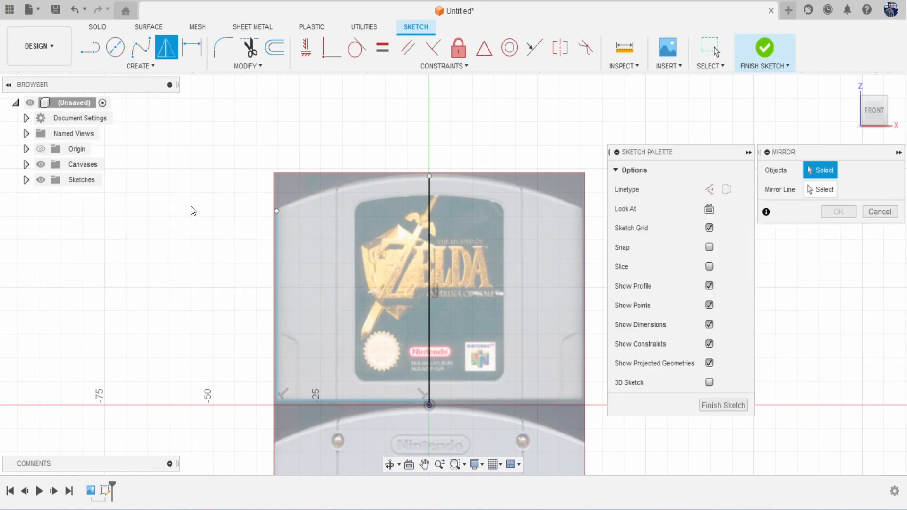
left_click(277, 274)
left_click(333, 402)
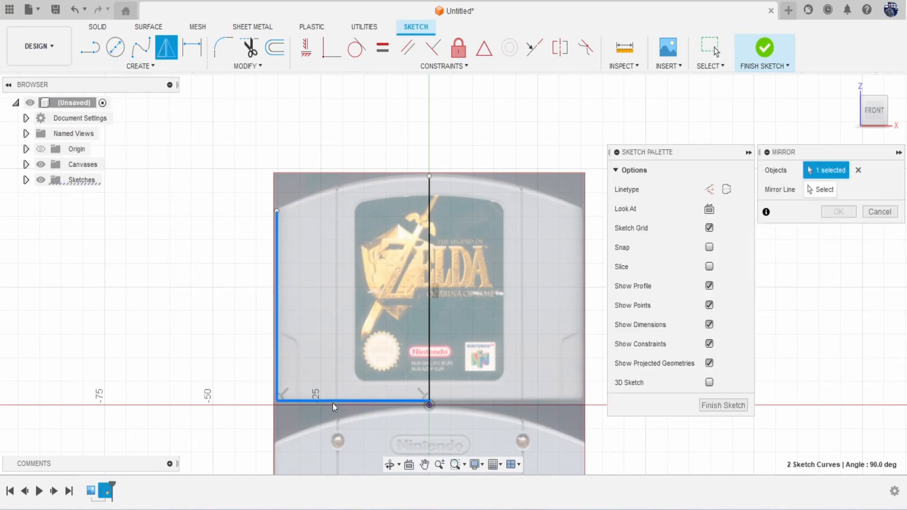
left_click(809, 194)
left_click(429, 268)
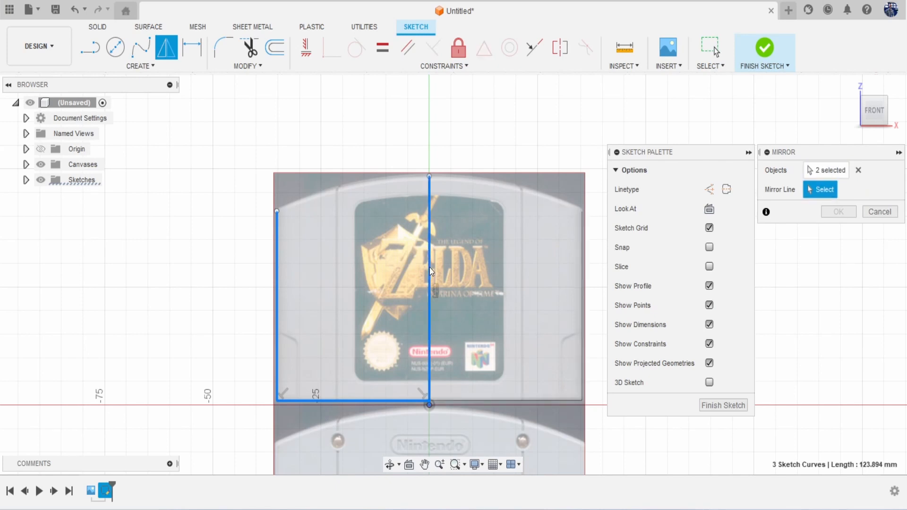
left_click(838, 212)
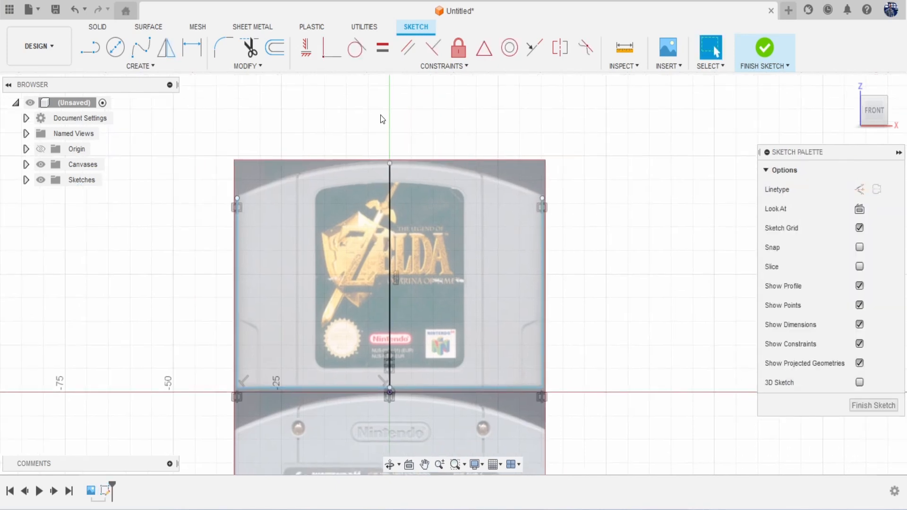
Step: Draw a three-point arc across the top from the upper-left to upper-right corner through the centre line's top
left_click(142, 66)
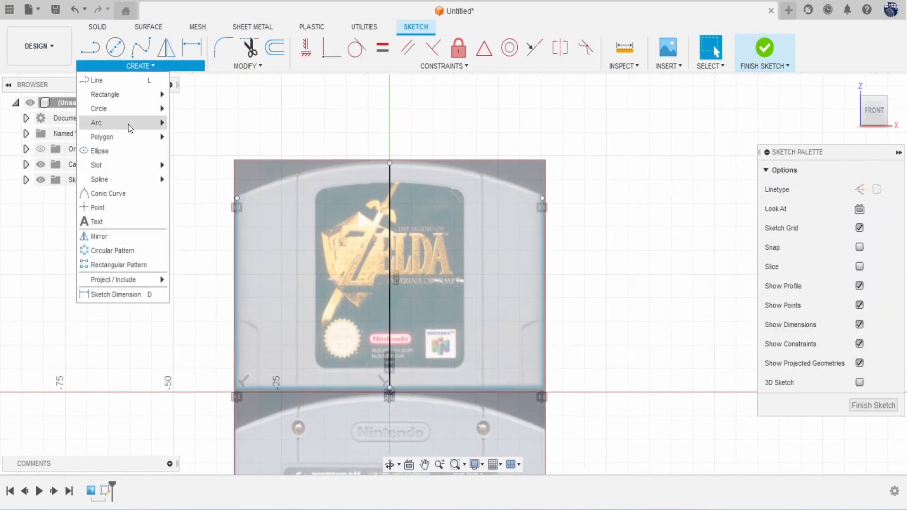
mouse_move(132, 122)
left_click(191, 122)
left_click(238, 198)
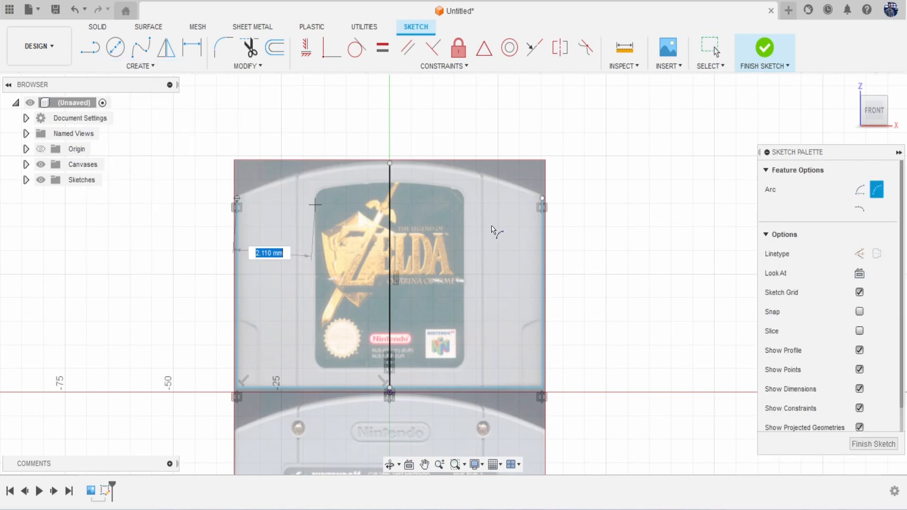
left_click(542, 198)
left_click(389, 164)
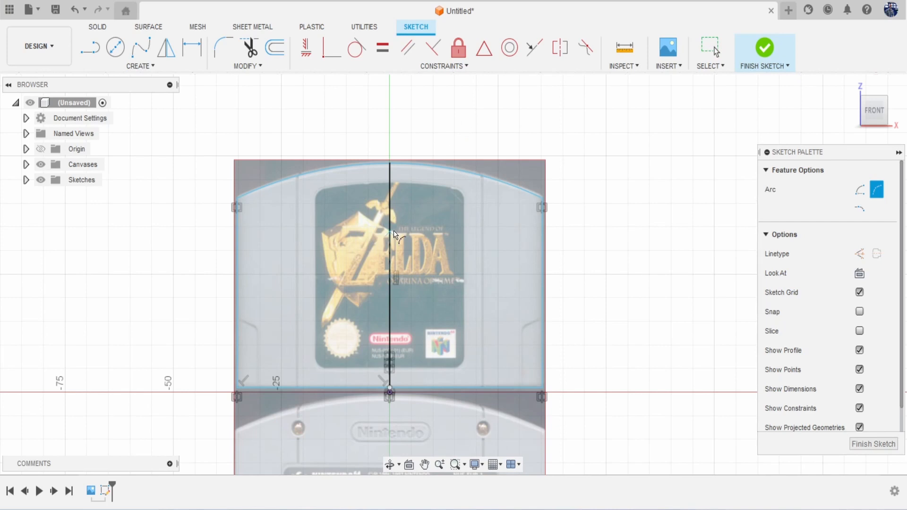
key("Escape")
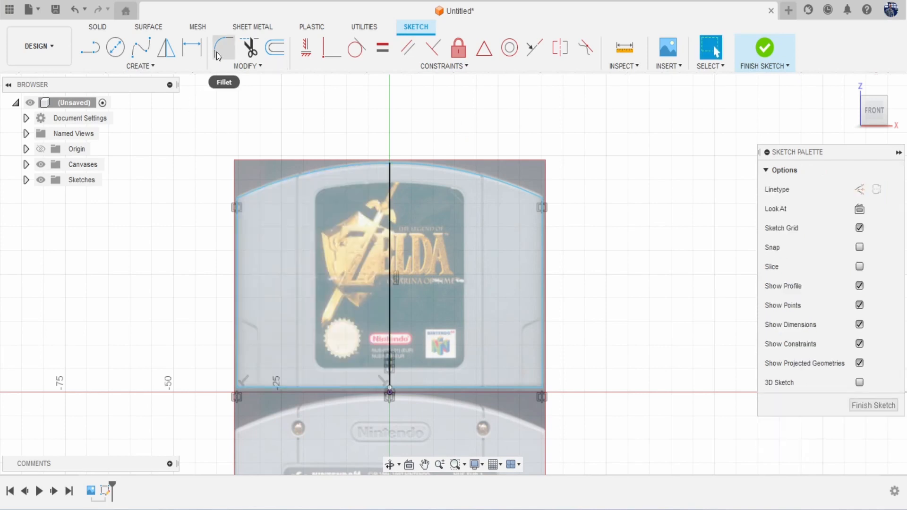
Step: Fillet the two upper corners with a radius of about 1.239 mm
left_click(216, 52)
scroll(244, 195, "up", 3)
left_click(239, 204)
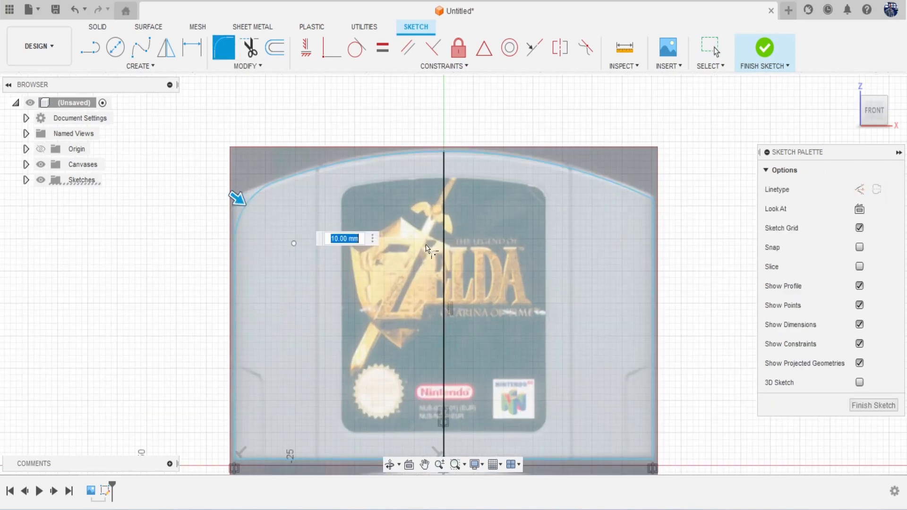
middle_click_drag(427, 249, 332, 246)
left_click(558, 194)
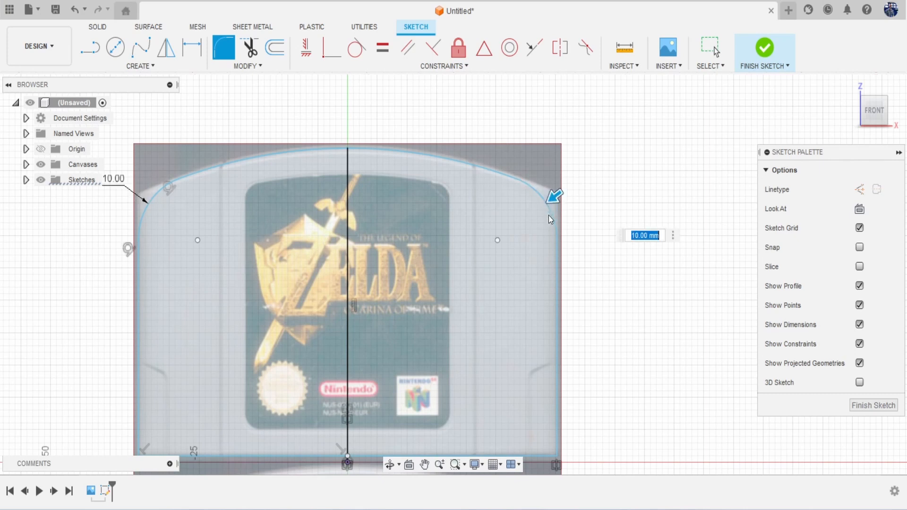
scroll(550, 211, "down", 2)
scroll(561, 201, "up", 6)
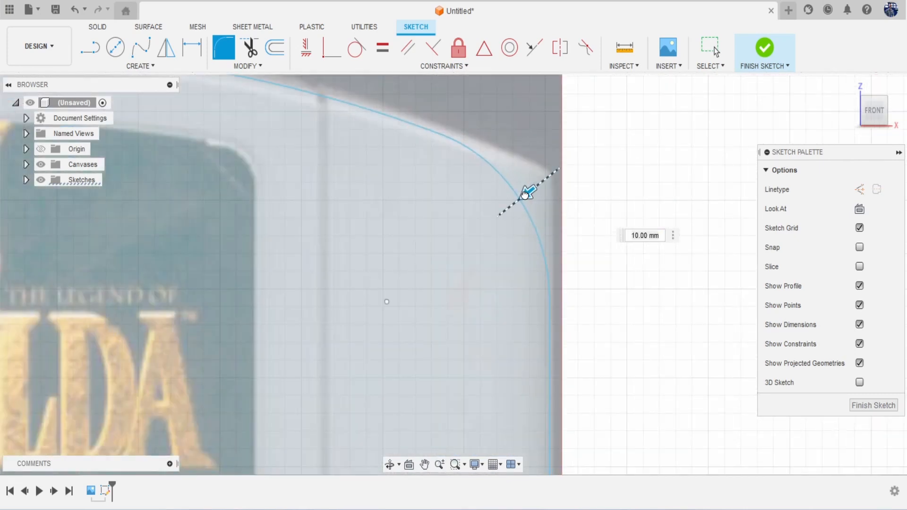
left_click_drag(524, 194, 554, 172)
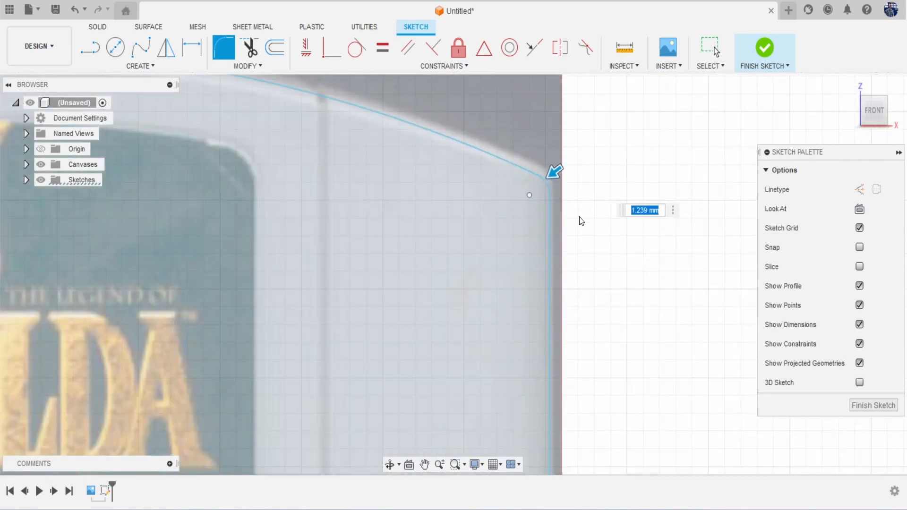
key("Return")
scroll(541, 251, "down", 8)
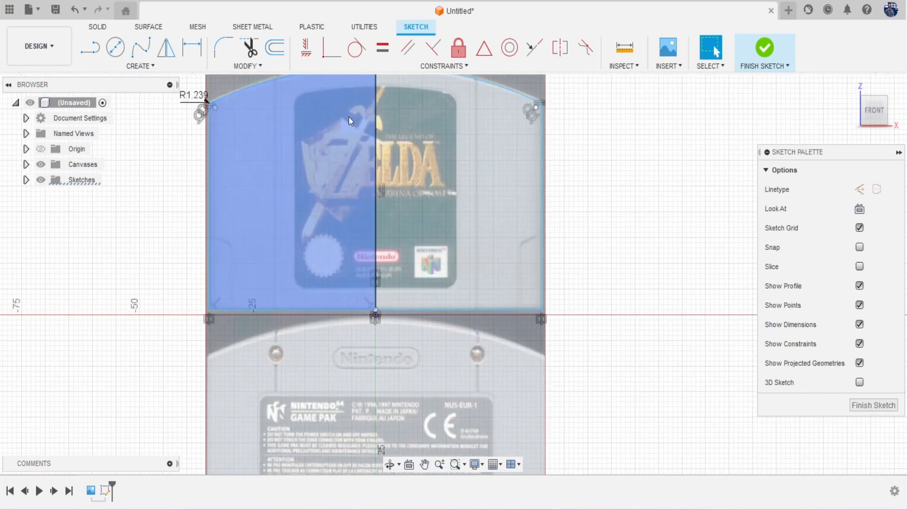
Step: Fillet the two bottom corners with a radius of about 1.299 mm
left_click(232, 46)
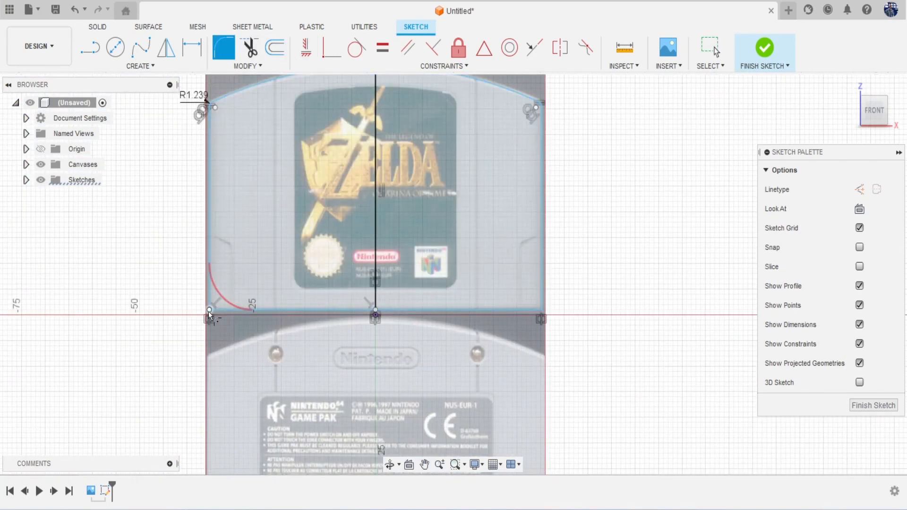
left_click(208, 311)
left_click(542, 311)
scroll(534, 314, "up", 5)
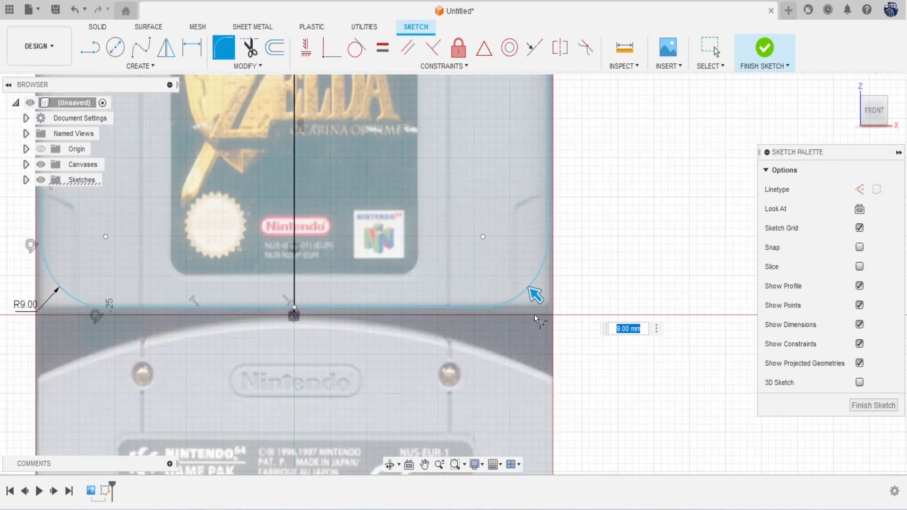
left_click_drag(533, 284, 559, 306)
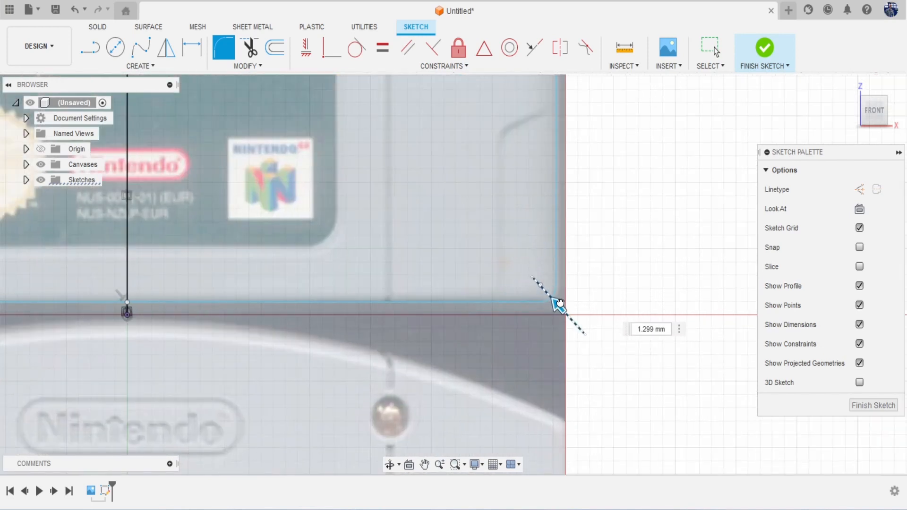
key("Return")
key("Escape")
scroll(560, 304, "down", 6)
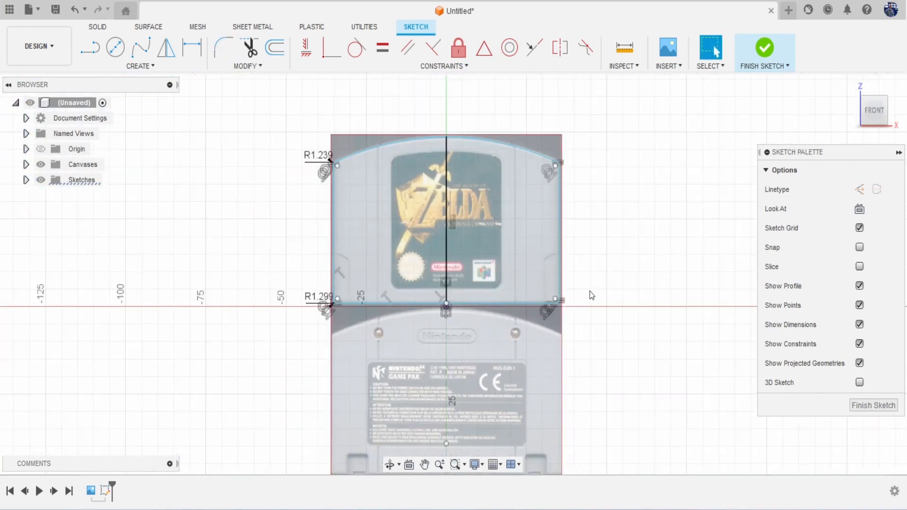
scroll(638, 267, "down", 2)
Step: Extrude both top outline profiles 8.865 mm as a new body
key("e")
left_click(496, 230)
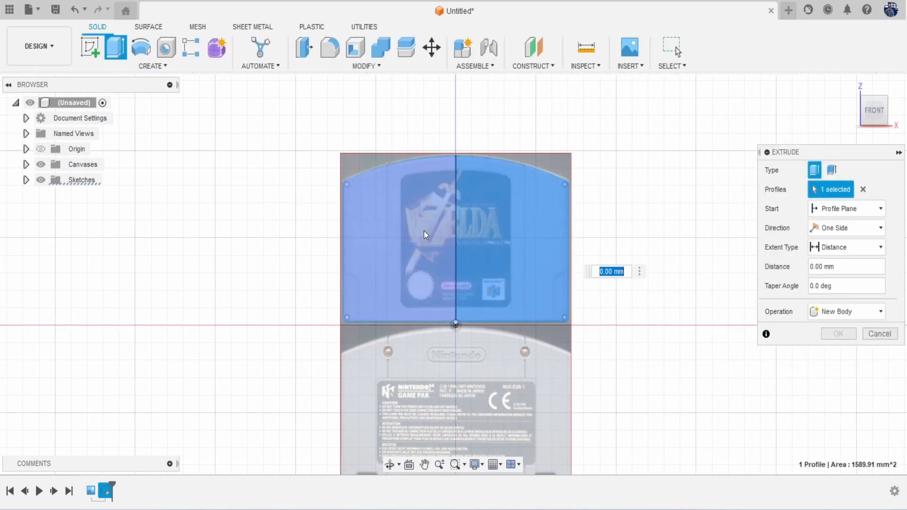
left_click(423, 230)
left_click(871, 123)
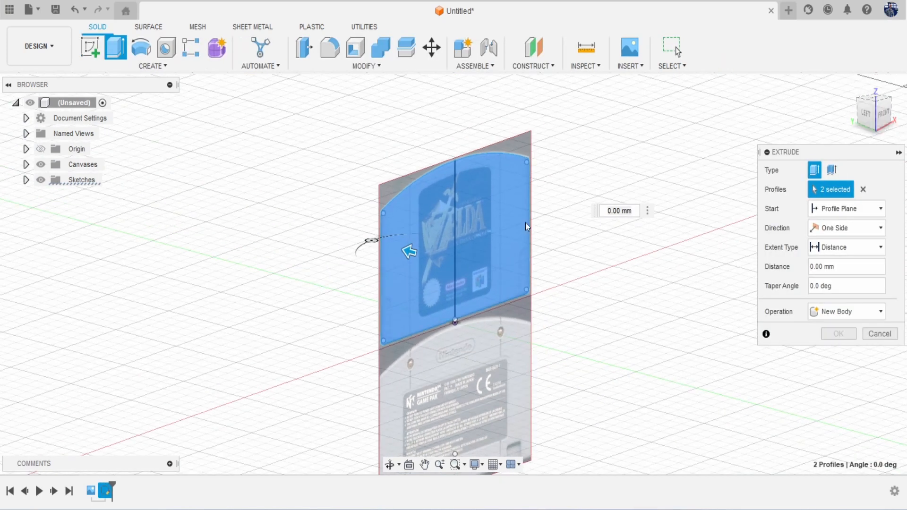
left_click_drag(418, 247, 348, 232)
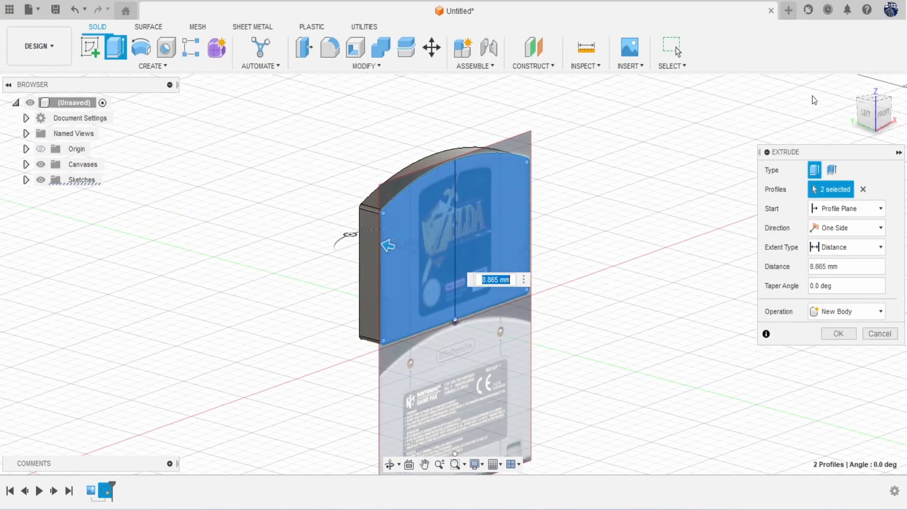
middle_click_drag(348, 233, 355, 247, "shift")
left_click_drag(882, 131, 904, 109)
left_click(838, 334)
Step: Return to the straight-on front view and reframe the cartridge
left_click(882, 113)
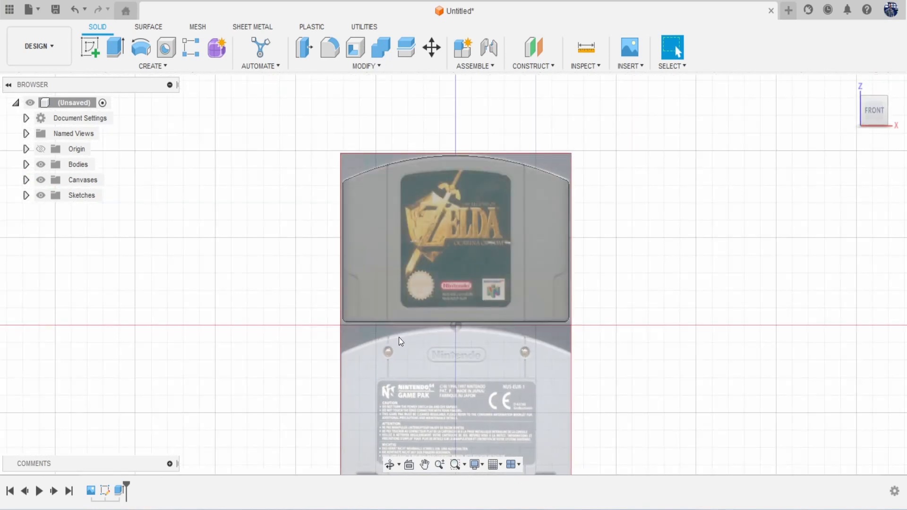
scroll(391, 337, "down", 1)
middle_click_drag(390, 338, 386, 310)
scroll(350, 275, "up", 5)
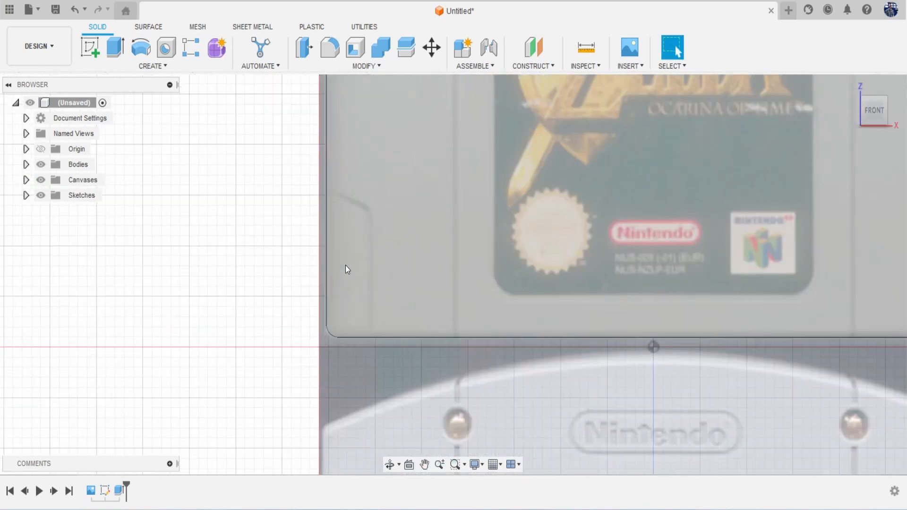
scroll(356, 255, "down", 5)
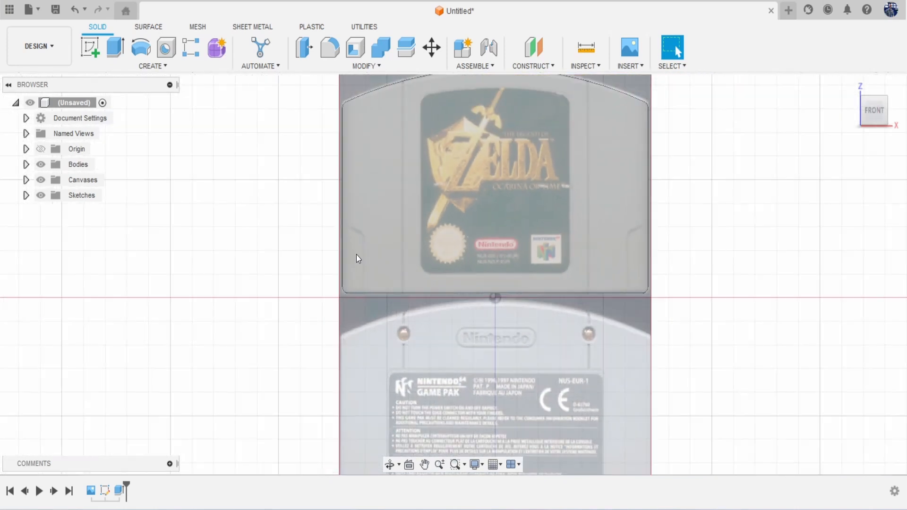
scroll(356, 255, "up", 3)
Step: Start a front-plane sketch and draw a vertical line and an angled line at the lower-left edge
left_click(88, 46)
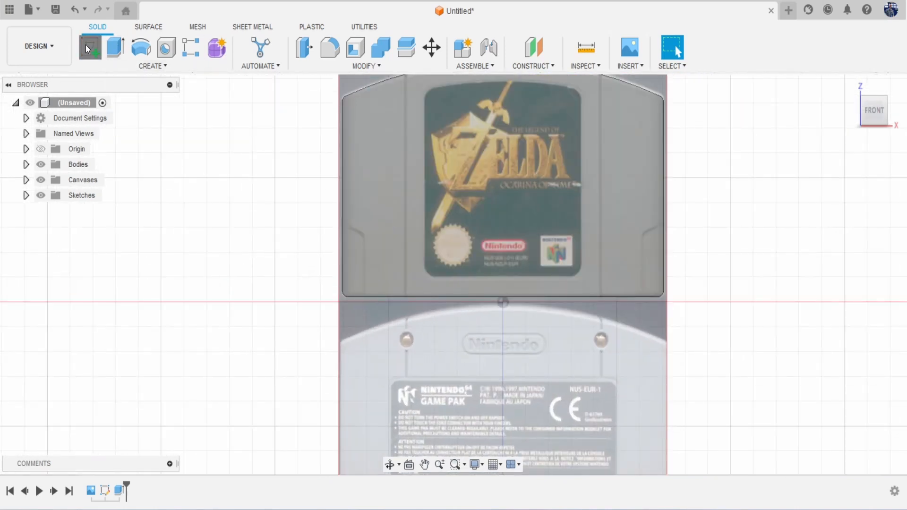
left_click(368, 219)
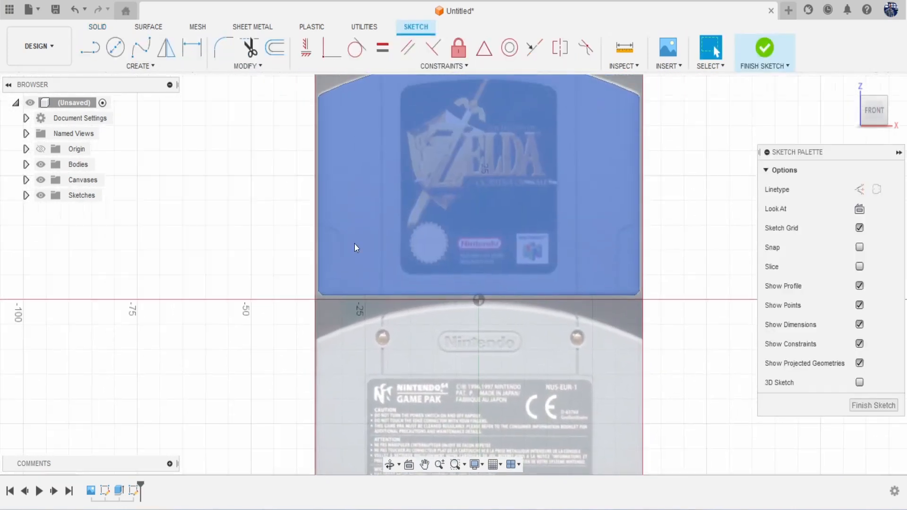
scroll(330, 227, "up", 2)
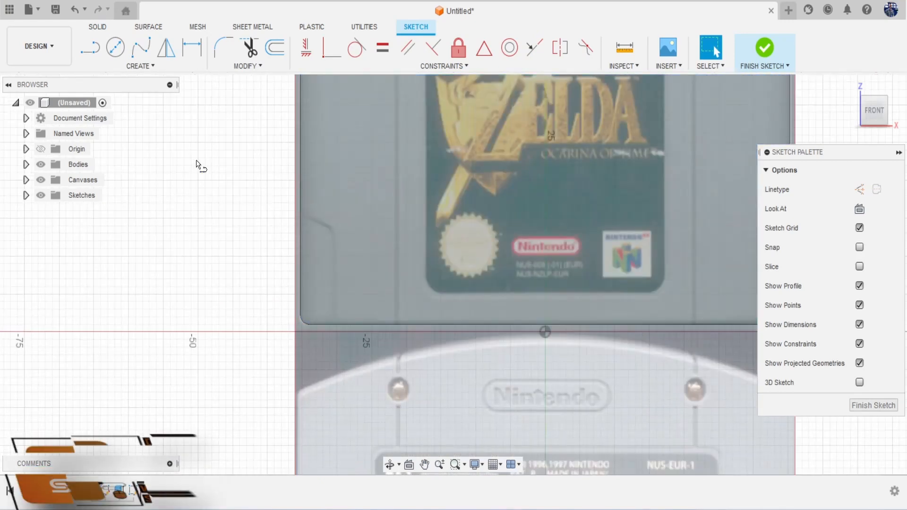
scroll(211, 180, "up", 2)
key("l")
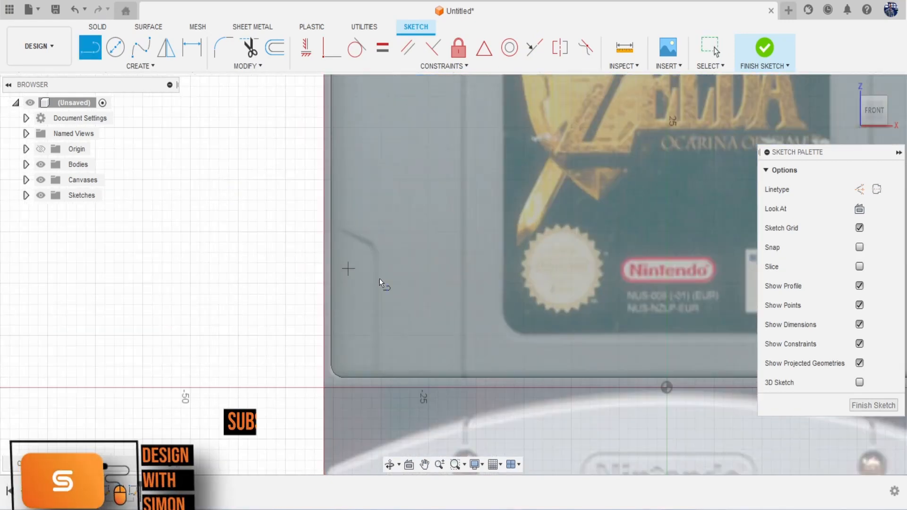
left_click(378, 374)
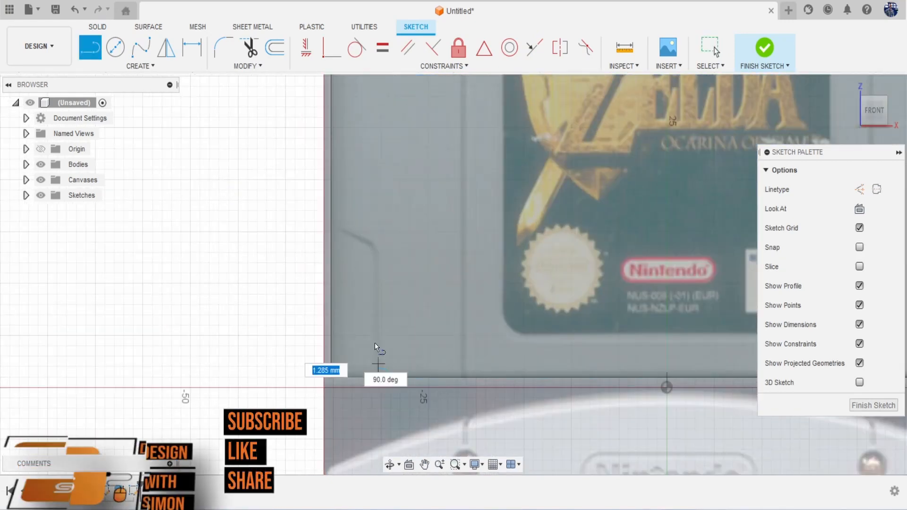
left_click(378, 247)
double_click(332, 226)
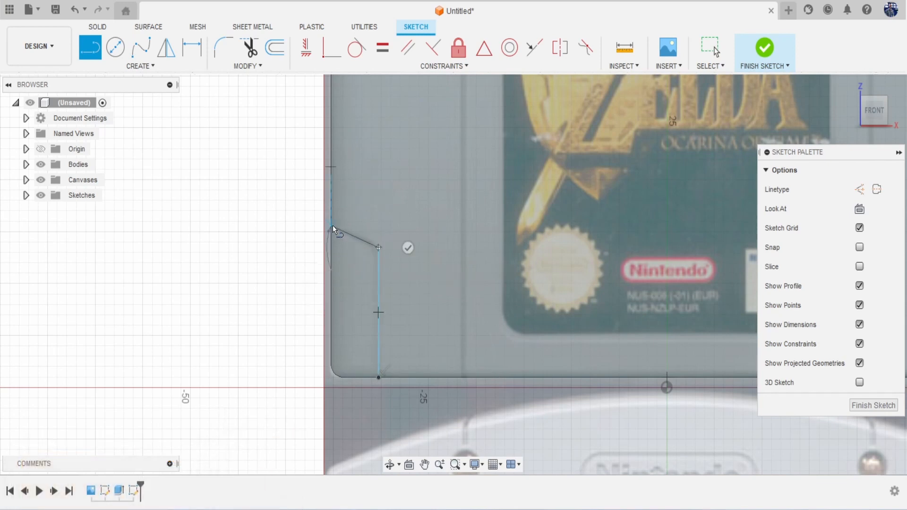
Step: Round their corner with an R1.947 fillet, project the body's front face, and select the notch profile
left_click(223, 46)
left_click(378, 248)
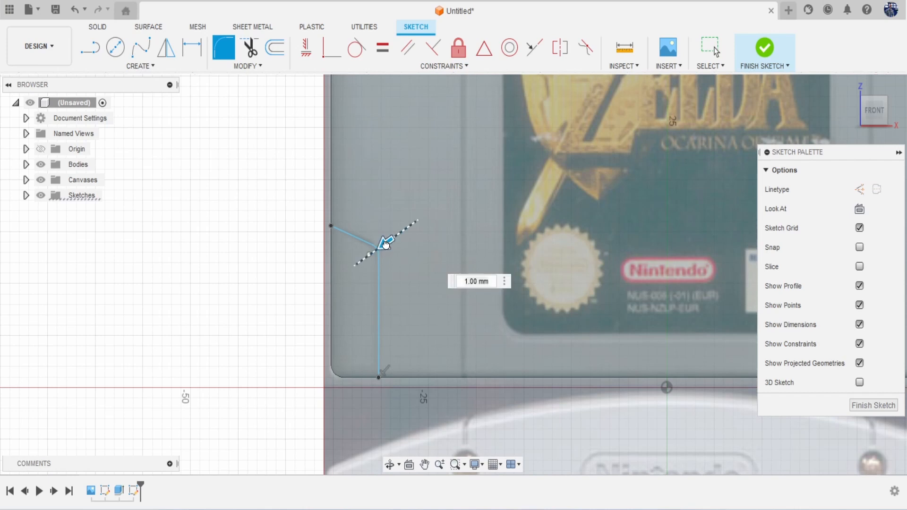
left_click_drag(384, 245, 389, 245)
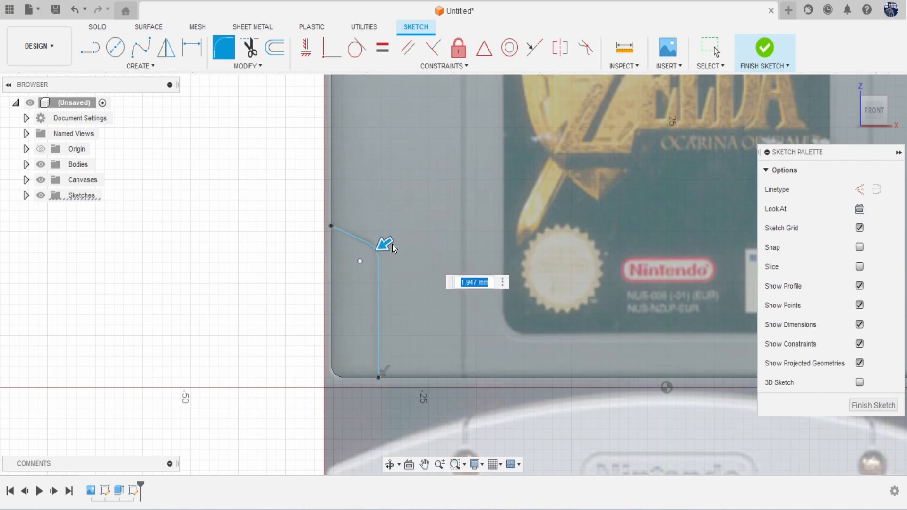
key("Return")
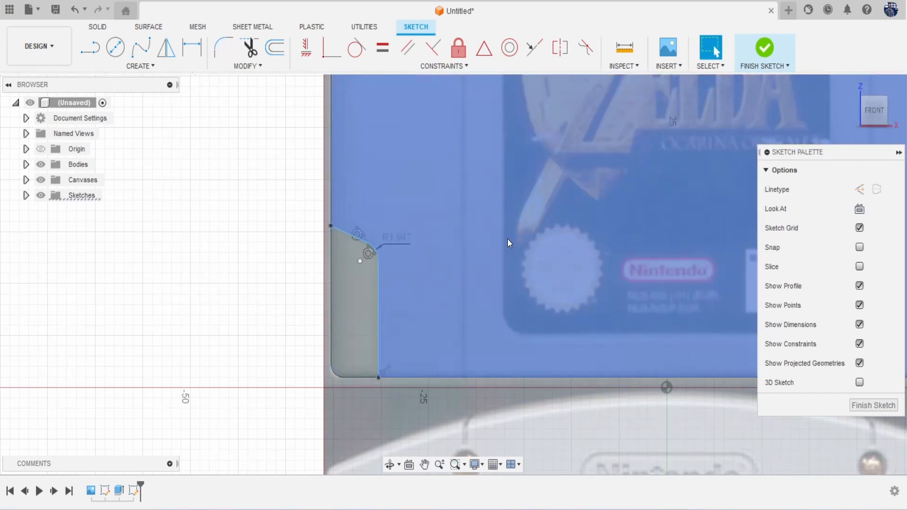
key("p")
left_click(437, 219)
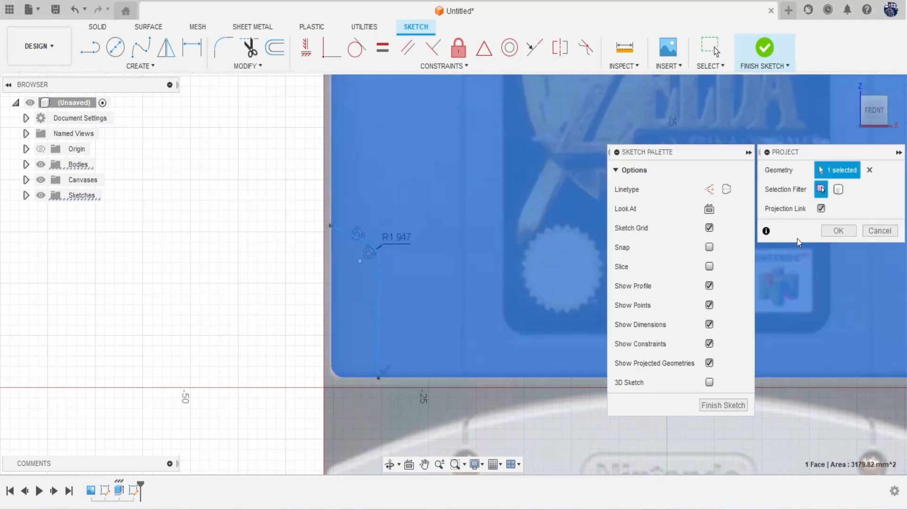
left_click(839, 231)
left_click(367, 286)
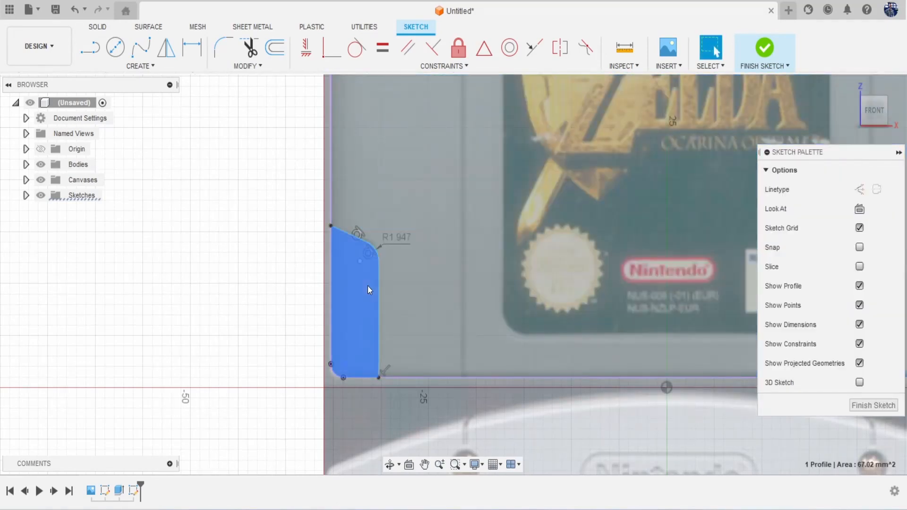
Step: Extrude-cut the notch profile into the body about 1.095 mm deep
key("e")
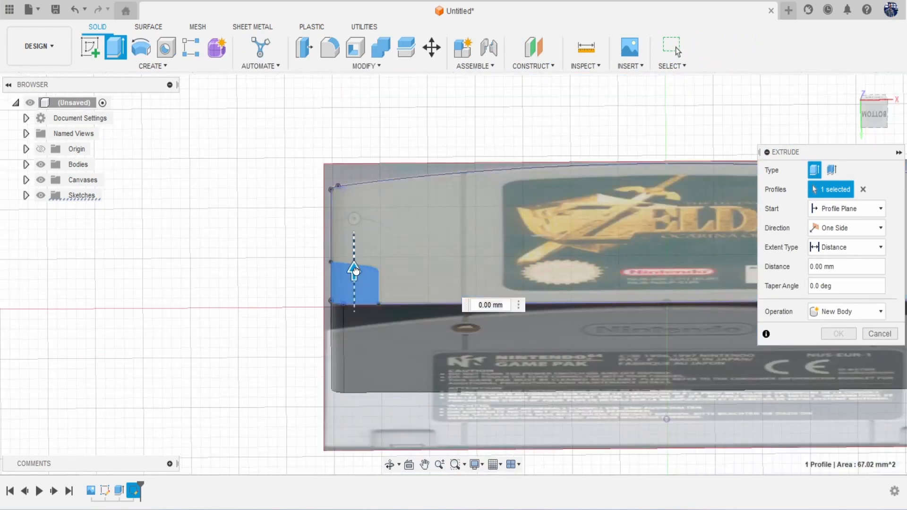
left_click_drag(354, 270, 354, 282)
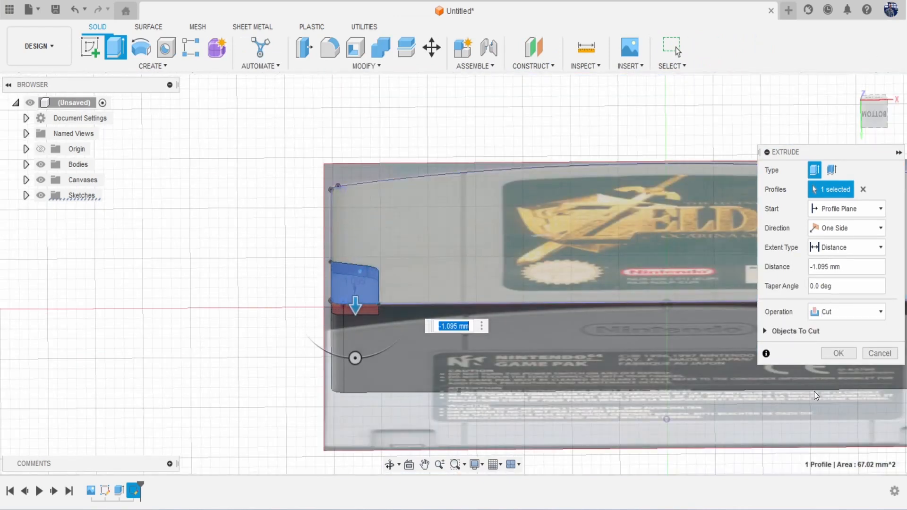
left_click(831, 356)
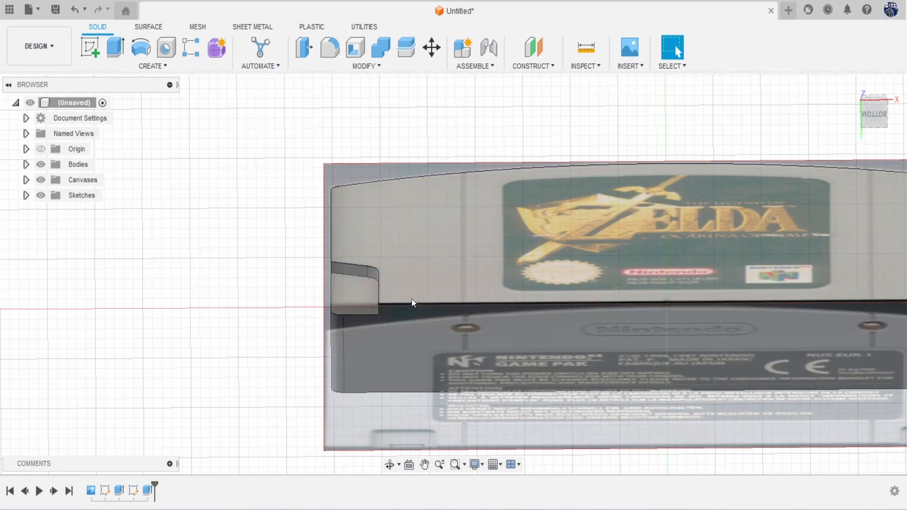
Step: Chamfer the notch's top edge chain by 1.019 mm
left_click(364, 67)
left_click(341, 108)
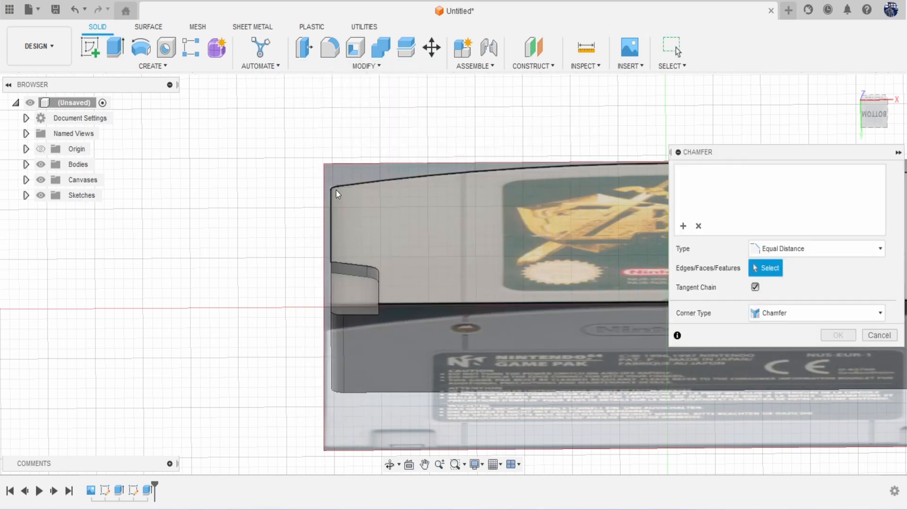
scroll(362, 240, "up", 3)
left_click(370, 291)
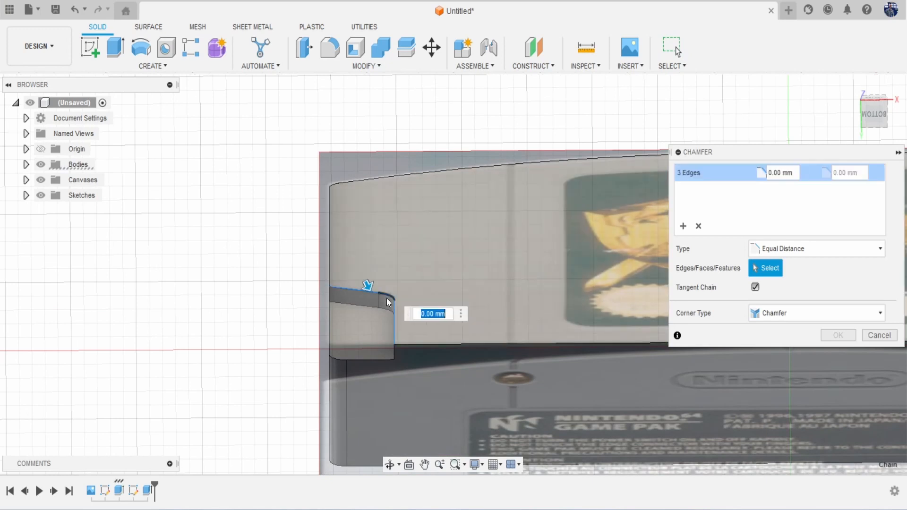
left_click_drag(369, 287, 372, 291)
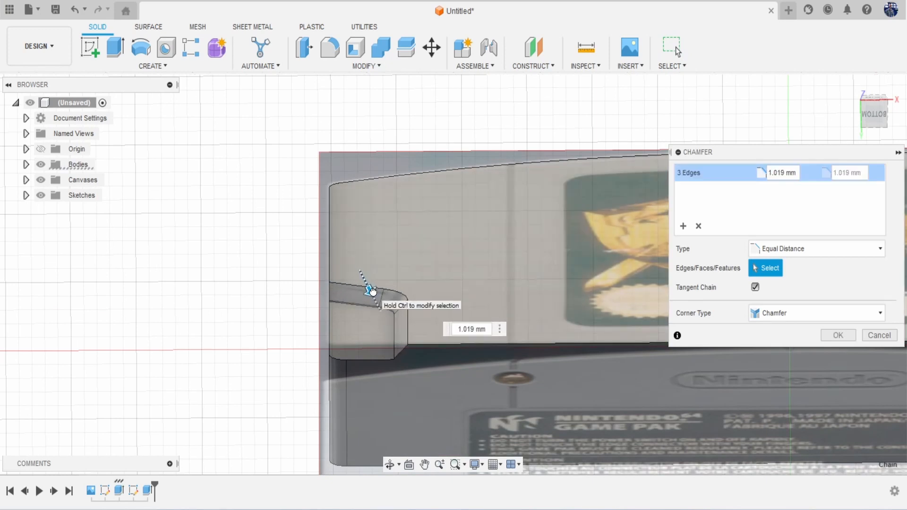
left_click(837, 336)
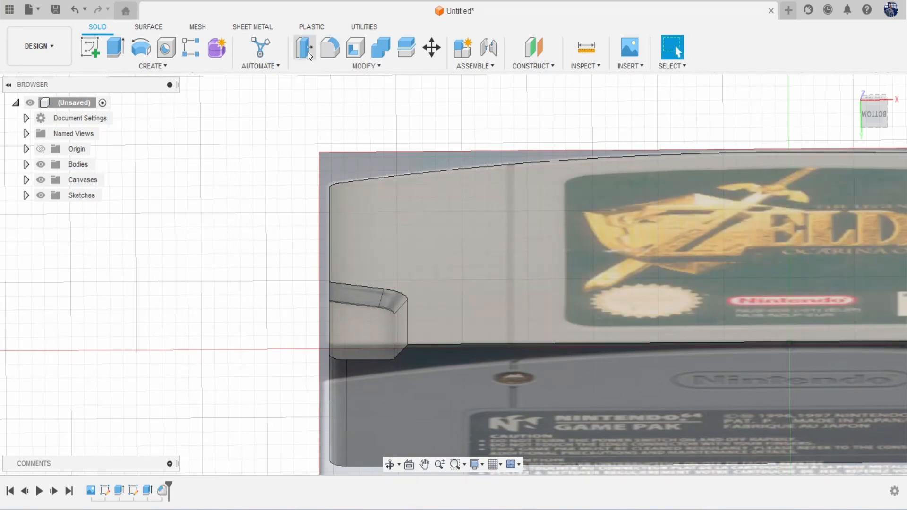
Step: Press Pull the notch face inward by -1.029 mm
left_click(304, 47)
left_click(381, 345)
scroll(382, 345, "up", 5)
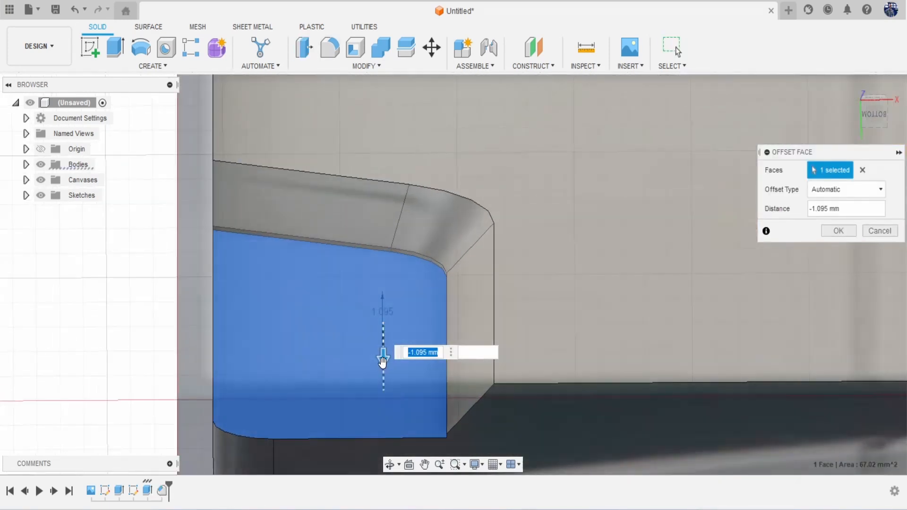
left_click_drag(382, 361, 383, 355)
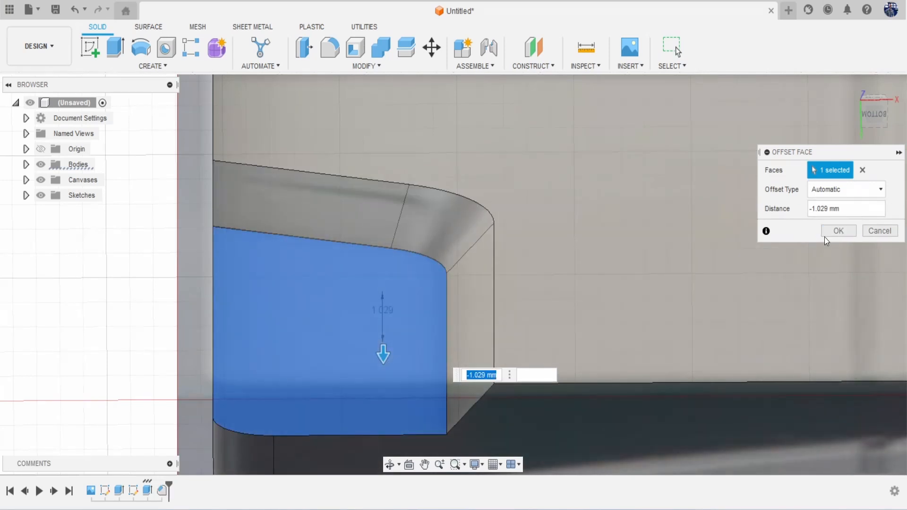
left_click(826, 234)
scroll(638, 270, "down", 8)
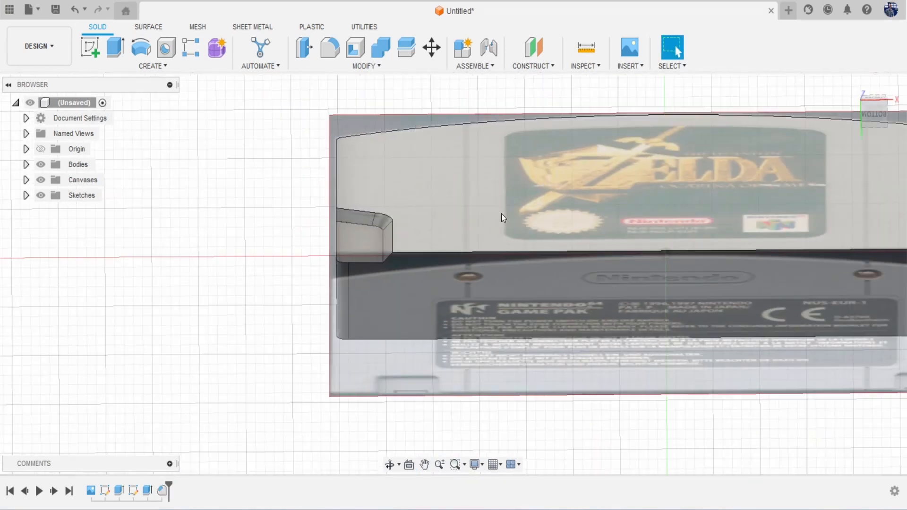
Step: From the front view, start a Mirror with object type set to Features
left_click(877, 101)
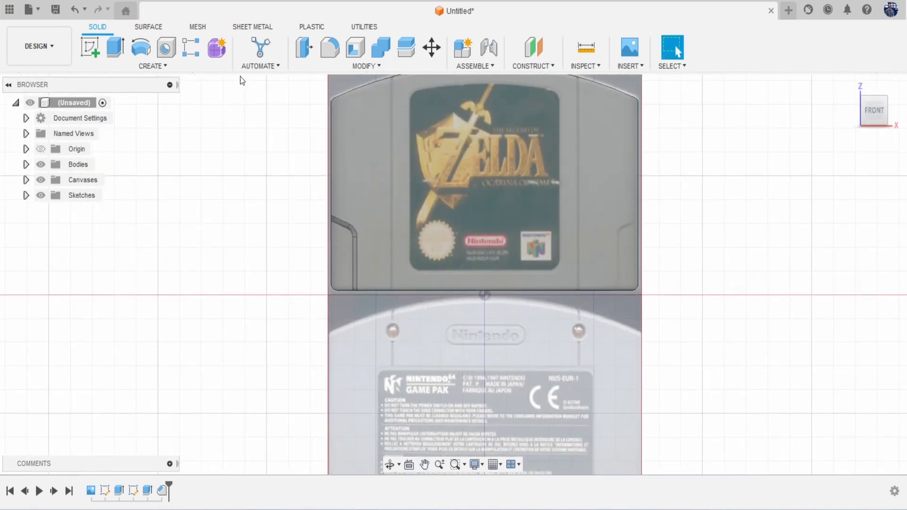
left_click(149, 65)
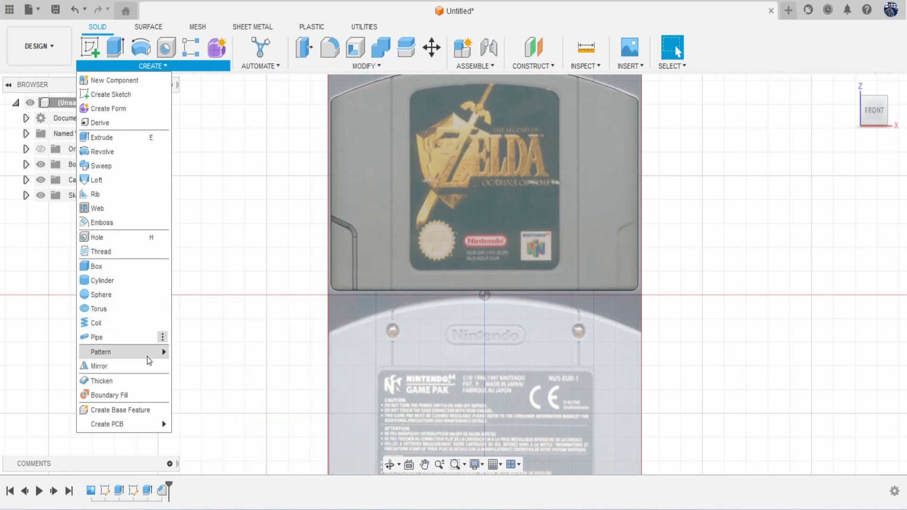
left_click(123, 366)
middle_click_drag(486, 339, 400, 383)
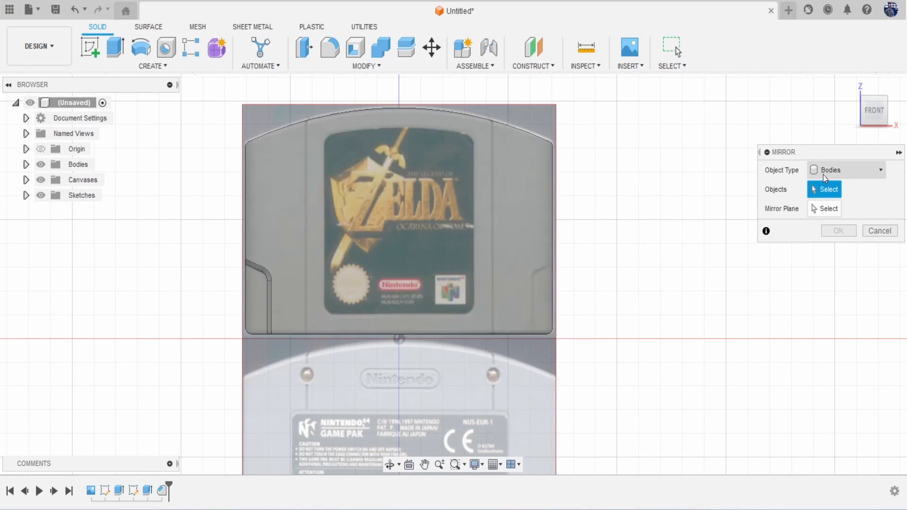
left_click(824, 171)
left_click(844, 214)
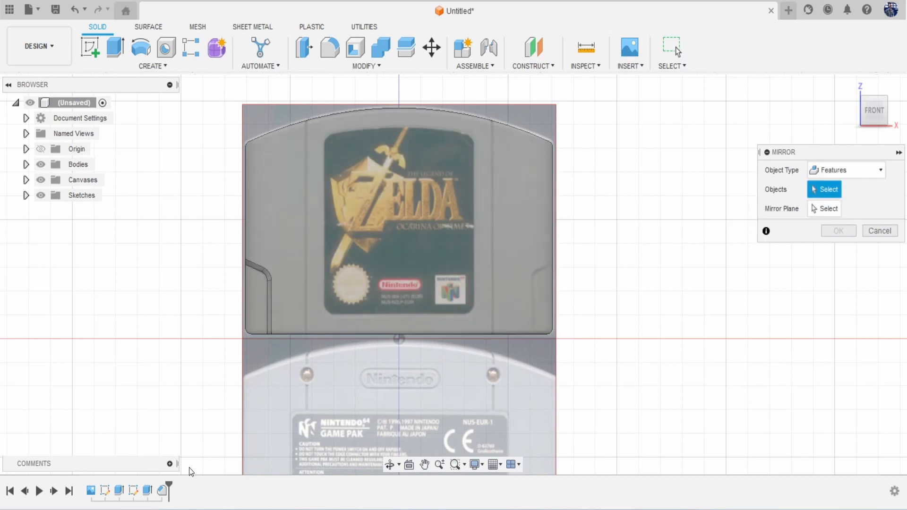
Step: Mirror the chamfer and press-pull notch features across the cartridge's middle plane
left_click(147, 490)
left_click(162, 490)
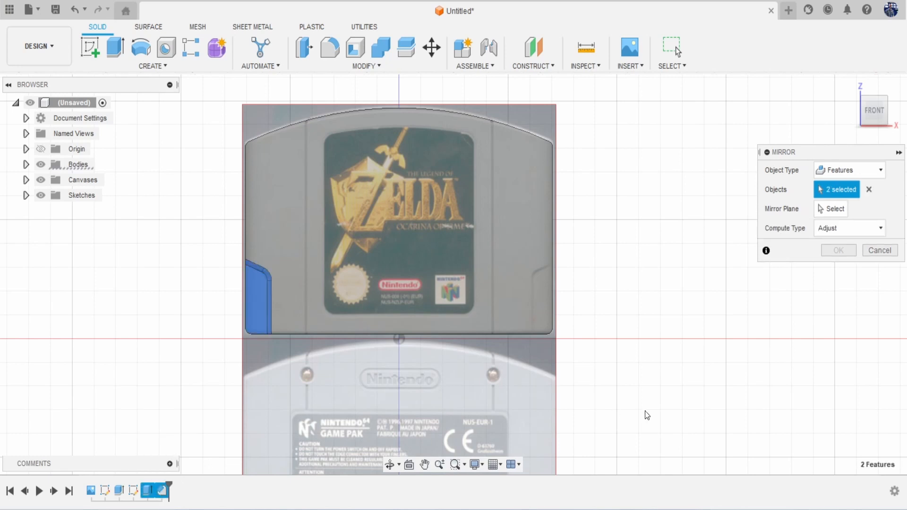
left_click(835, 208)
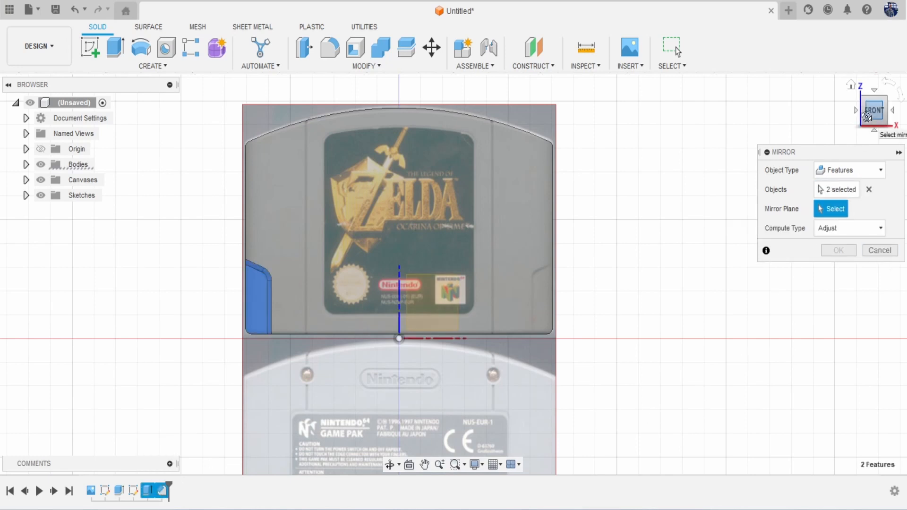
left_click_drag(866, 117, 822, 122)
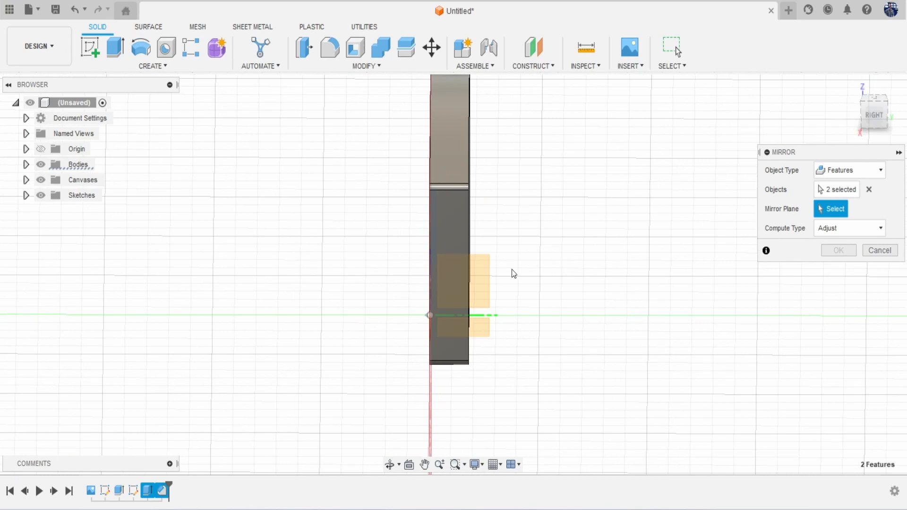
left_click(489, 271)
left_click(838, 250)
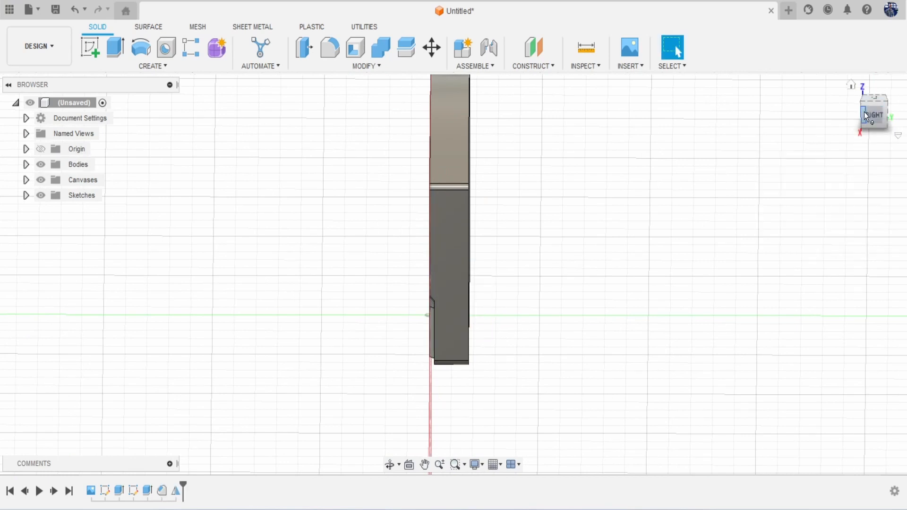
left_click(864, 115)
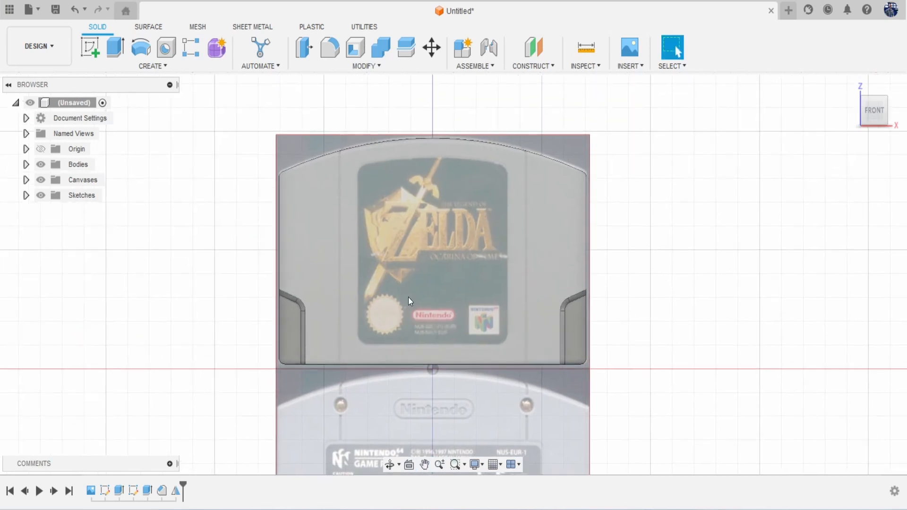
Step: Start a new sketch on the front XZ plane
scroll(417, 270, "up", 3)
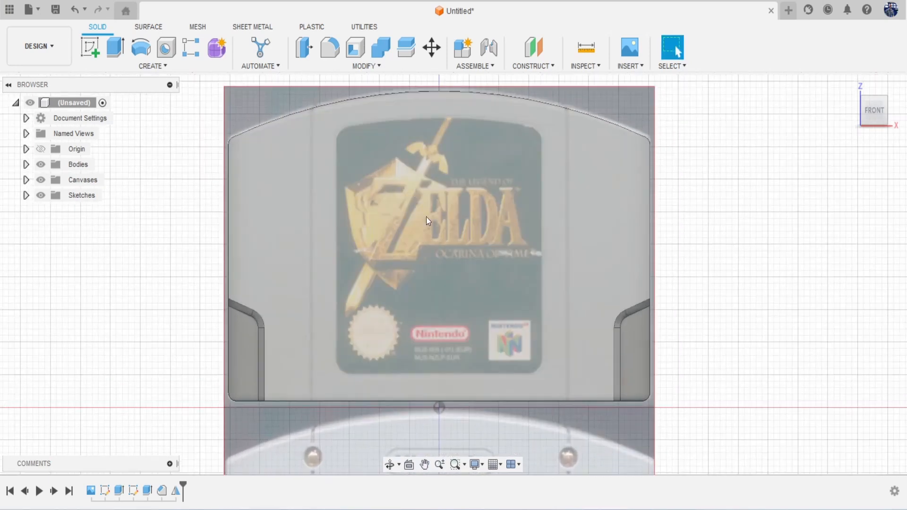
left_click(90, 47)
left_click(470, 375)
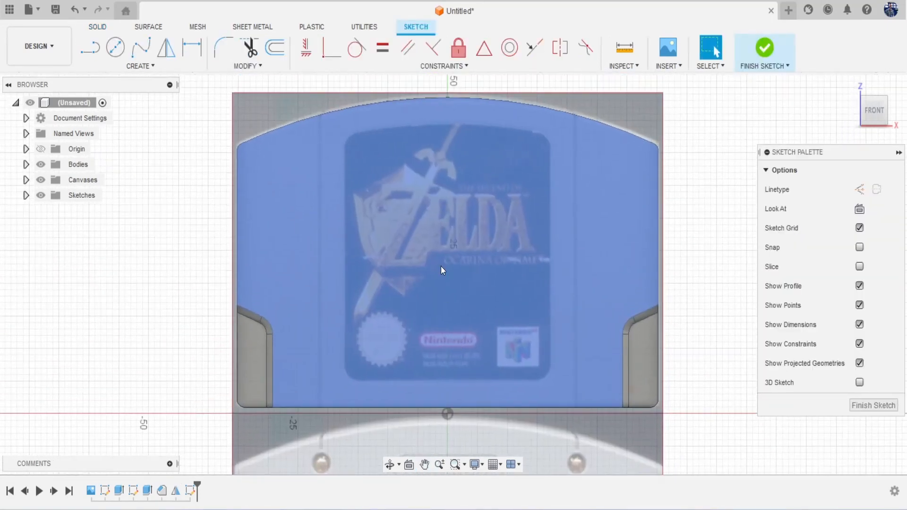
Step: Draw a vertical centre line from bottom centre to top, plus a parallel vertical line to its left
key("l")
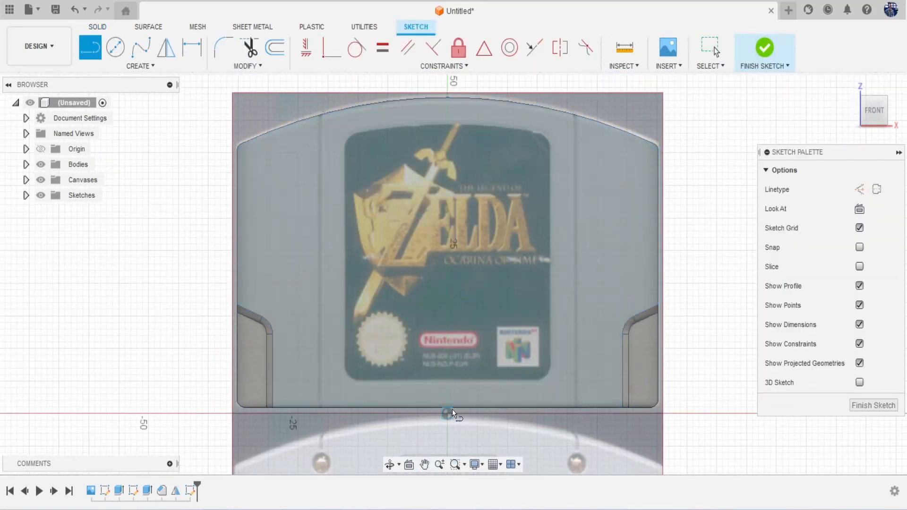
left_click(448, 382)
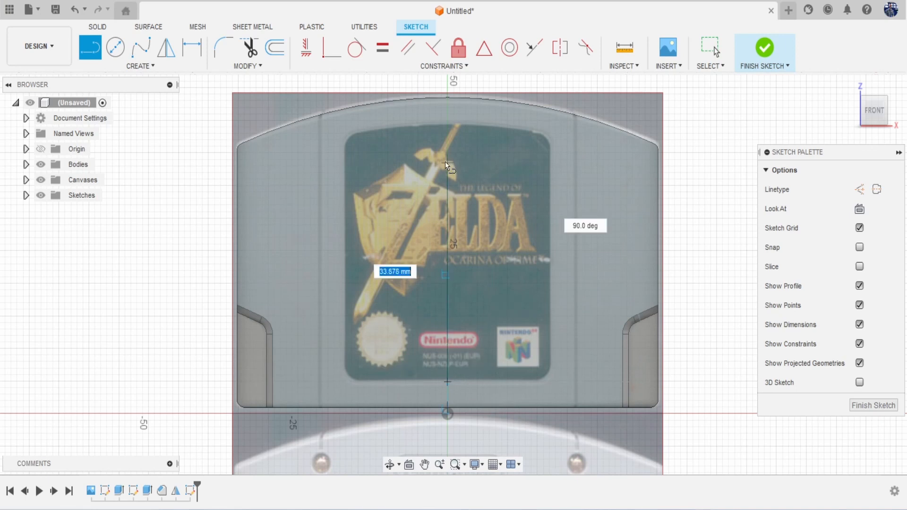
left_click(446, 124)
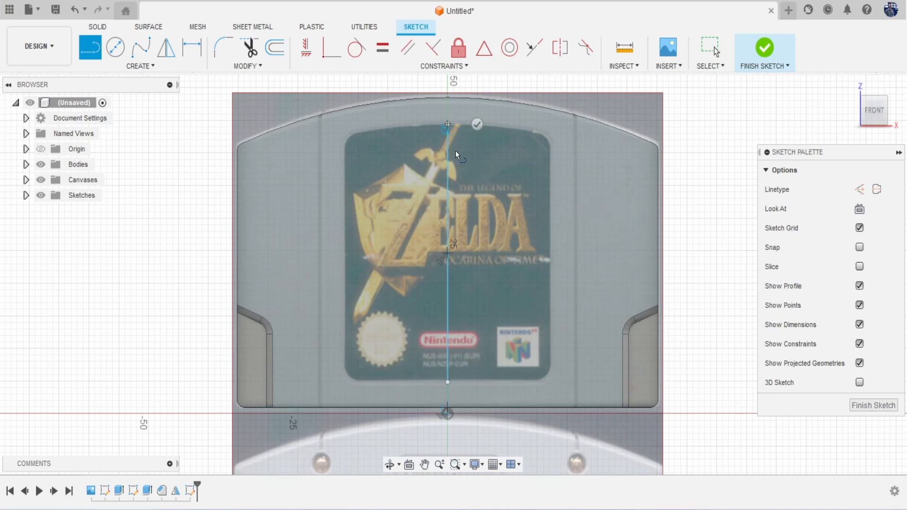
left_click(447, 383)
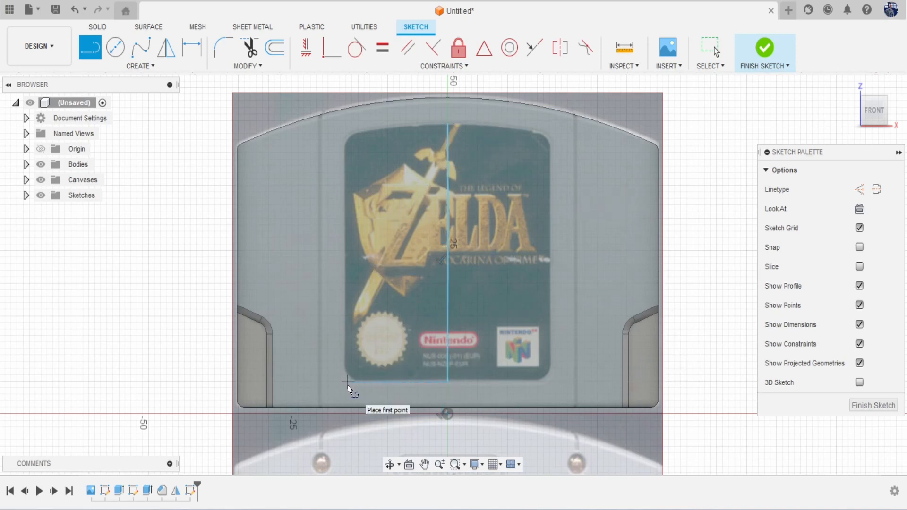
left_click(347, 383)
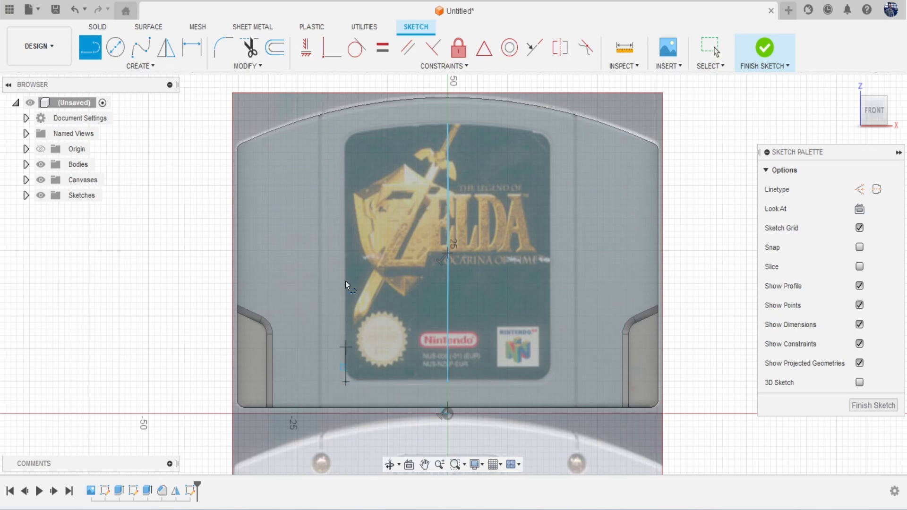
left_click(346, 134)
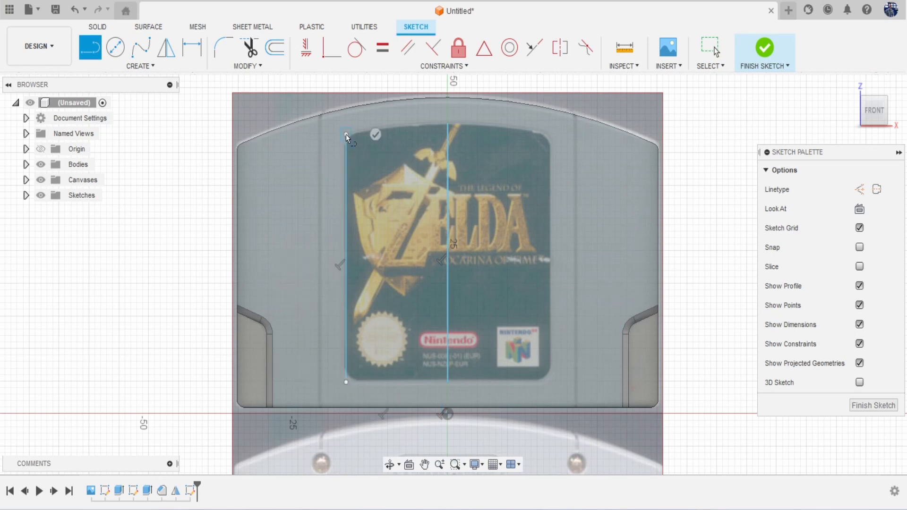
Step: Draw the bottom label line from the centre line to the left line's bottom
key("Escape")
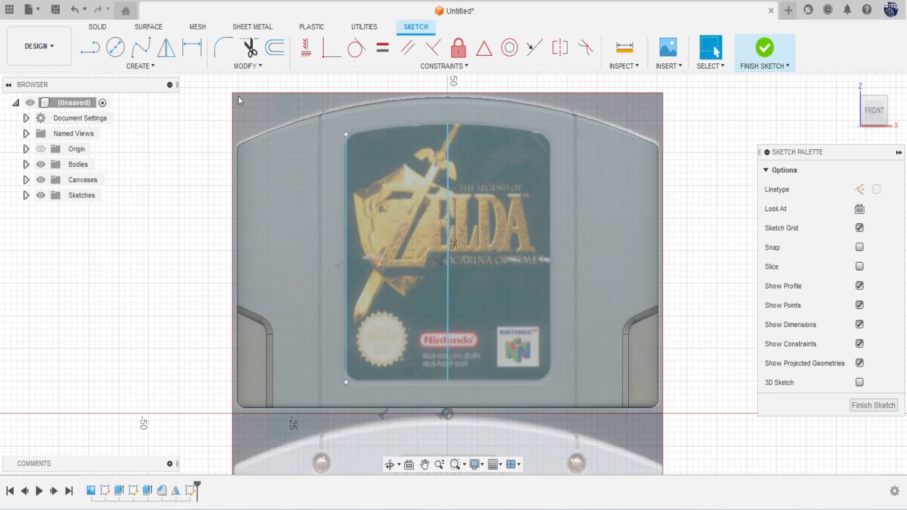
left_click(154, 66)
left_click(144, 237)
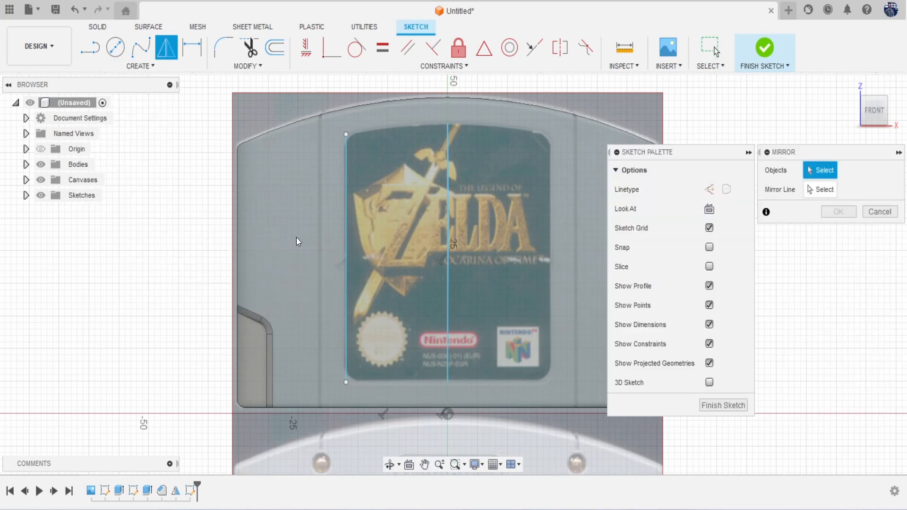
left_click(346, 243)
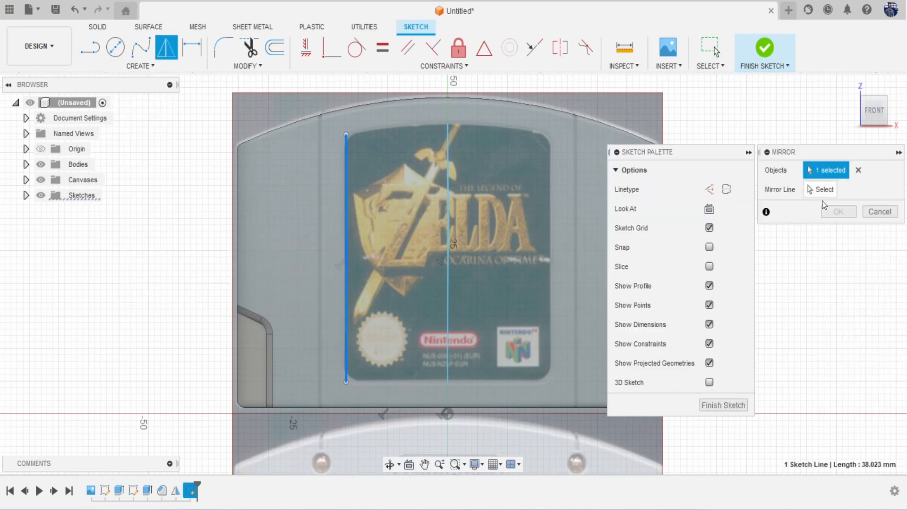
left_click(880, 211)
key("l")
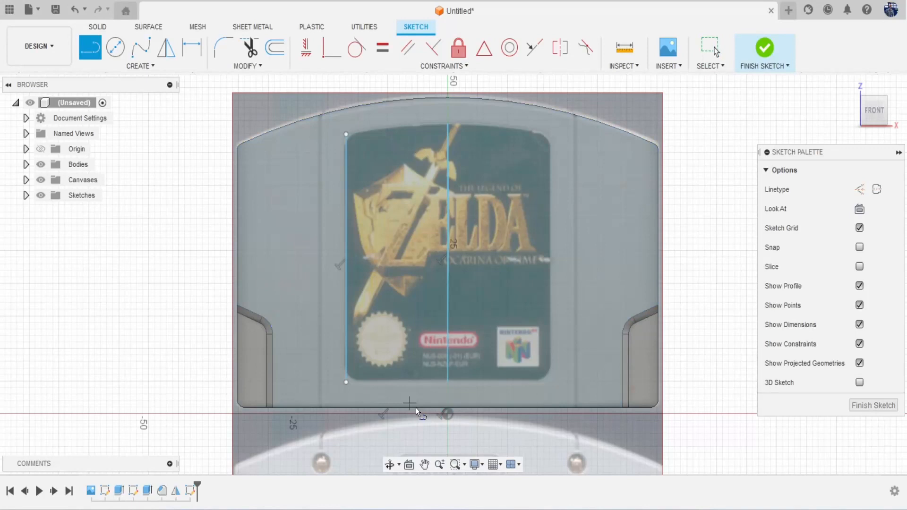
left_click(449, 381)
double_click(346, 382)
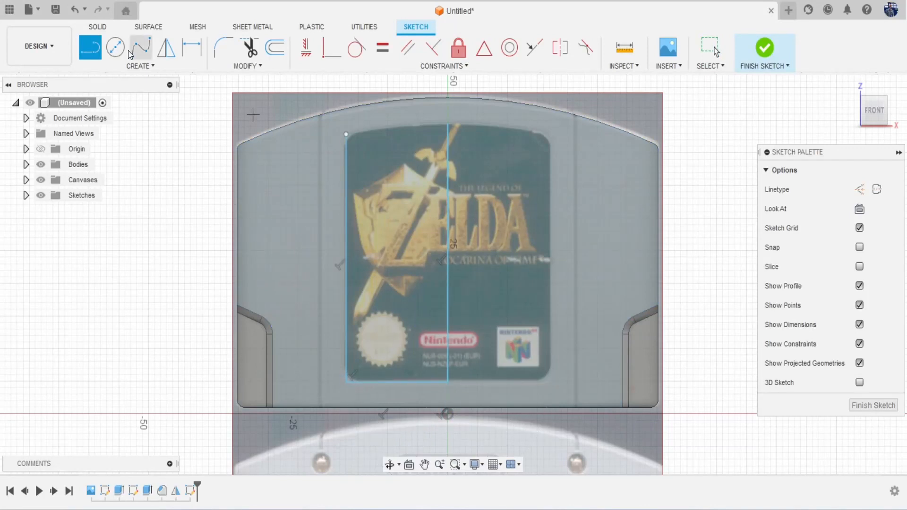
Step: Mirror the left and bottom label lines across the vertical centre line
left_click(144, 64)
left_click(135, 234)
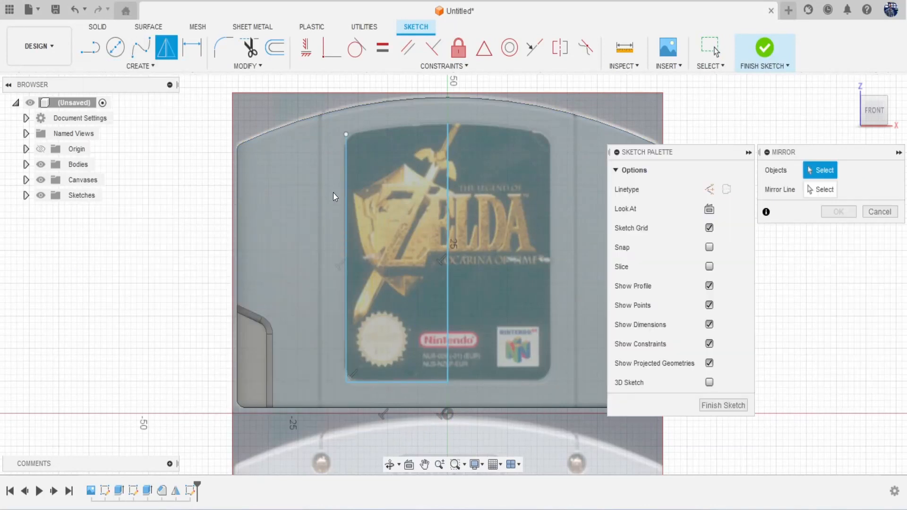
left_click(344, 210)
left_click(397, 383)
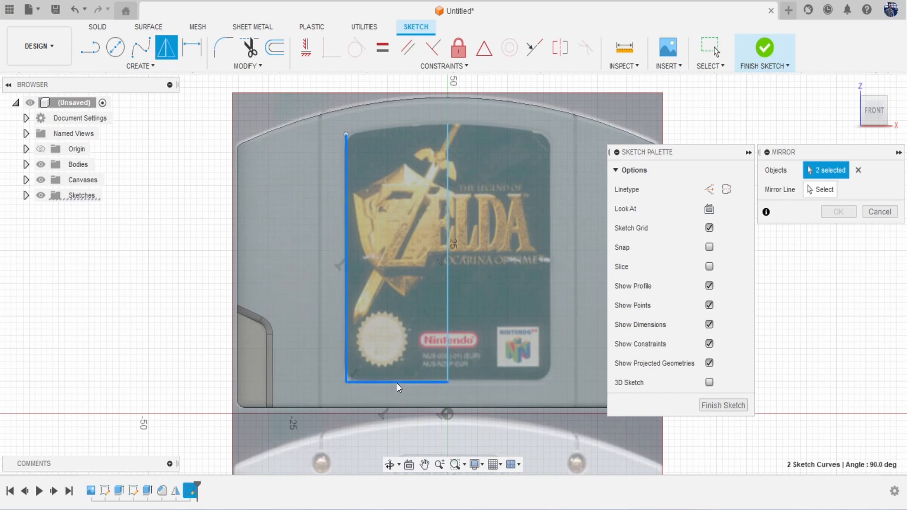
left_click(821, 190)
left_click(449, 185)
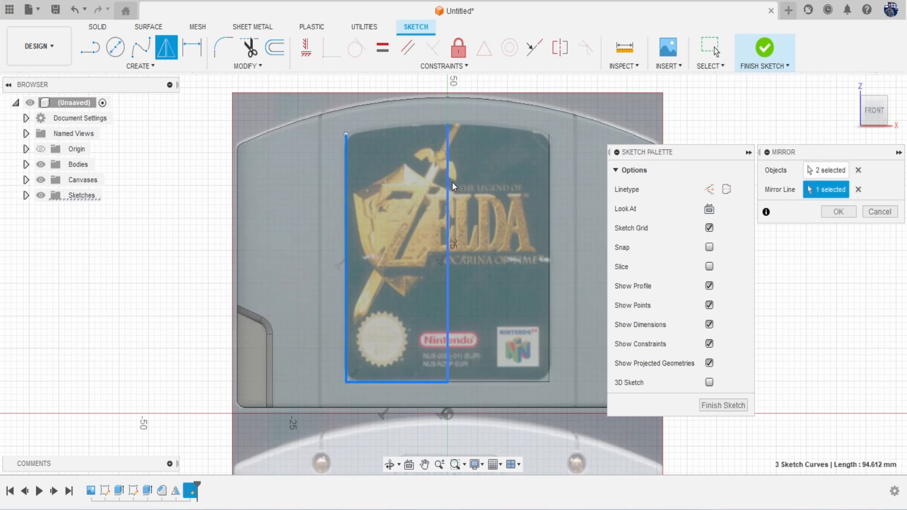
left_click(836, 211)
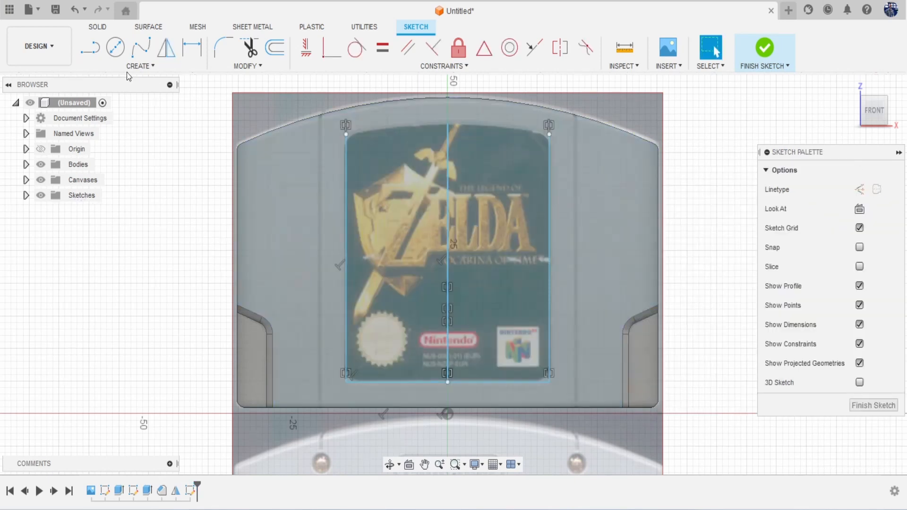
Step: Start a center-point arc at the label's top-left corner
left_click(138, 66)
mouse_move(162, 127)
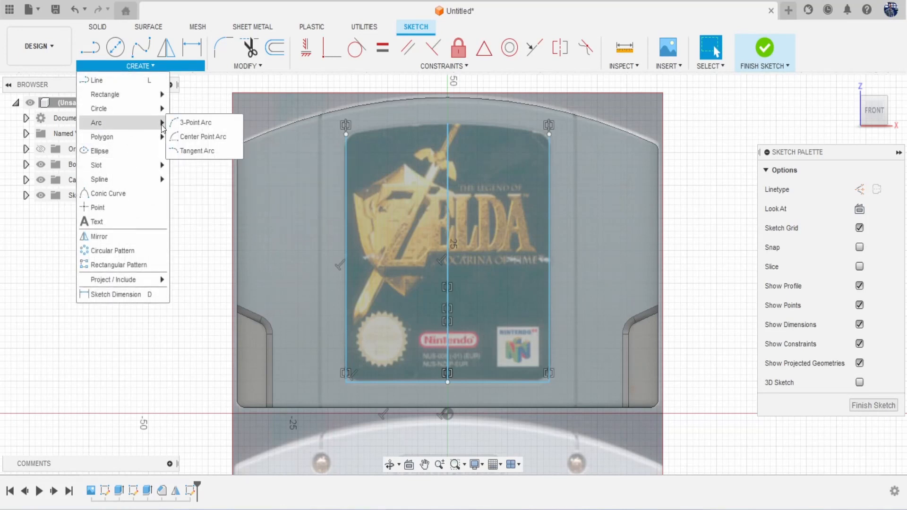
left_click(217, 136)
left_click(347, 135)
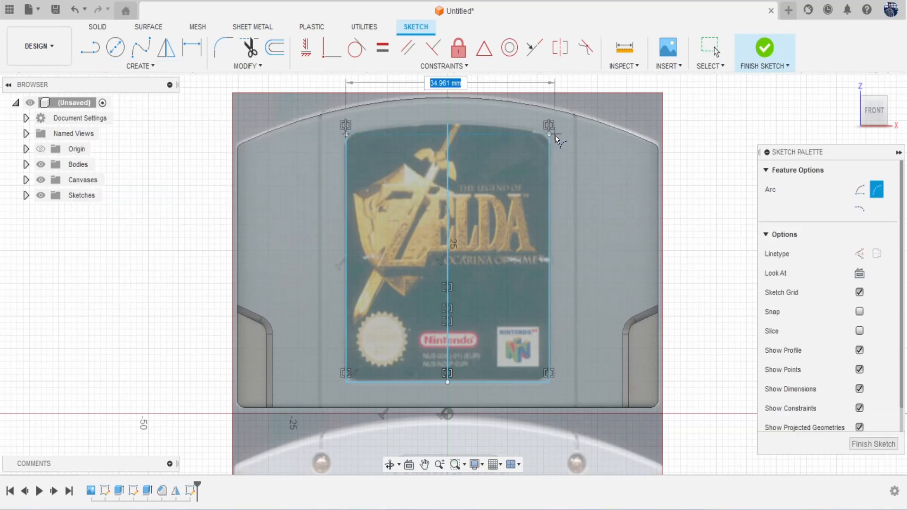
Step: Finish the top arc and fillet both top label corners to about 2.557 mm
left_click(449, 126)
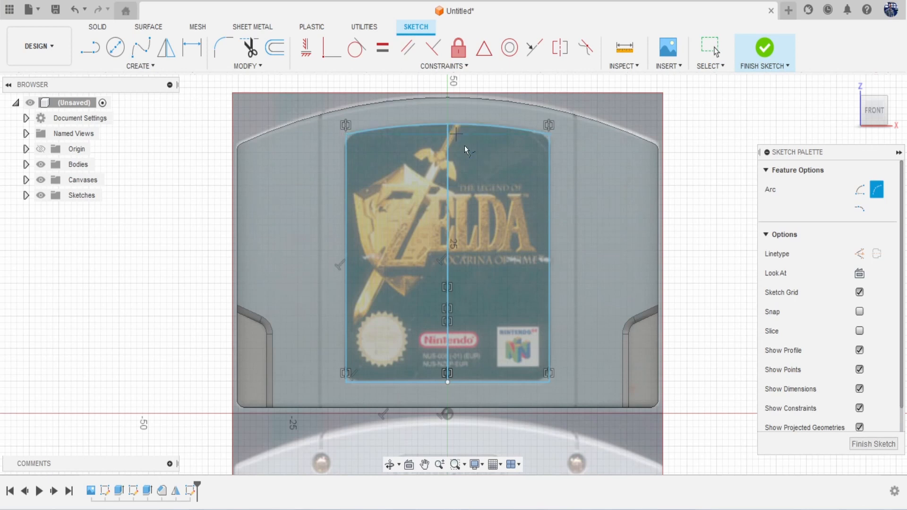
left_click(223, 47)
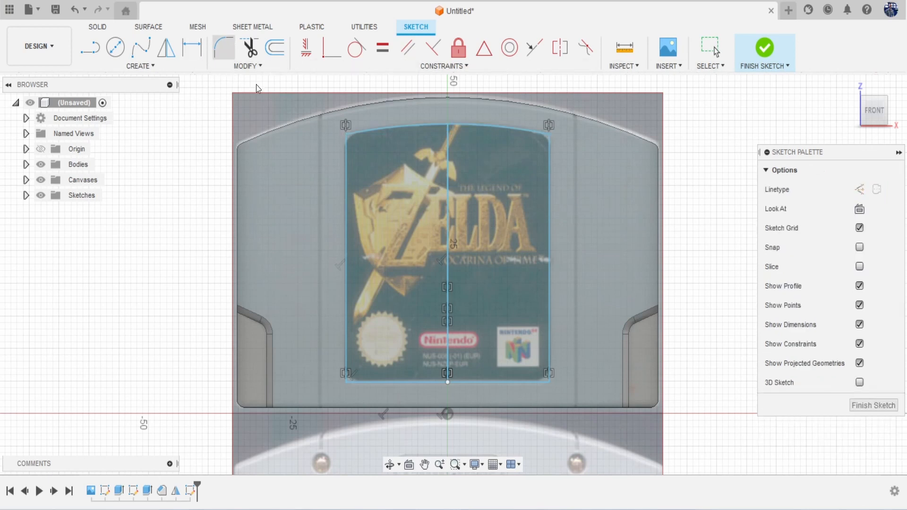
scroll(340, 129, "up", 3)
left_click(330, 123)
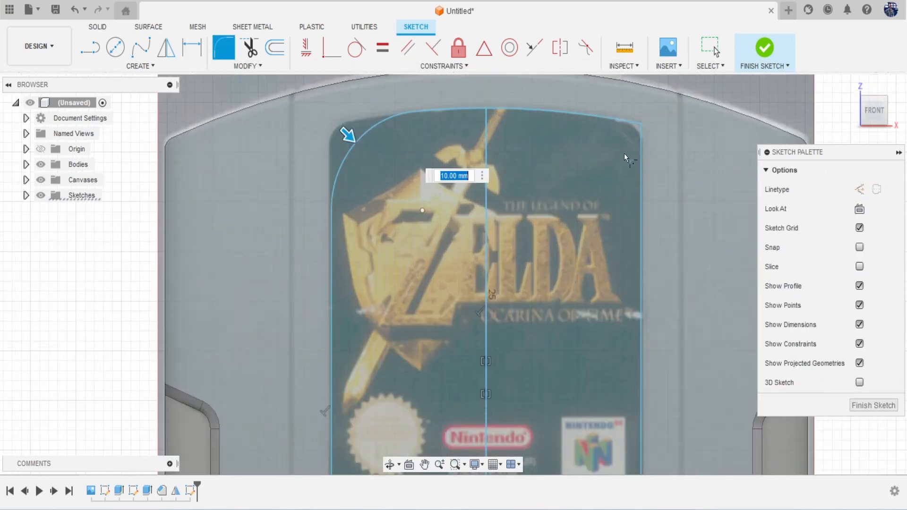
left_click(641, 126)
left_click_drag(619, 137, 650, 127)
key("Escape")
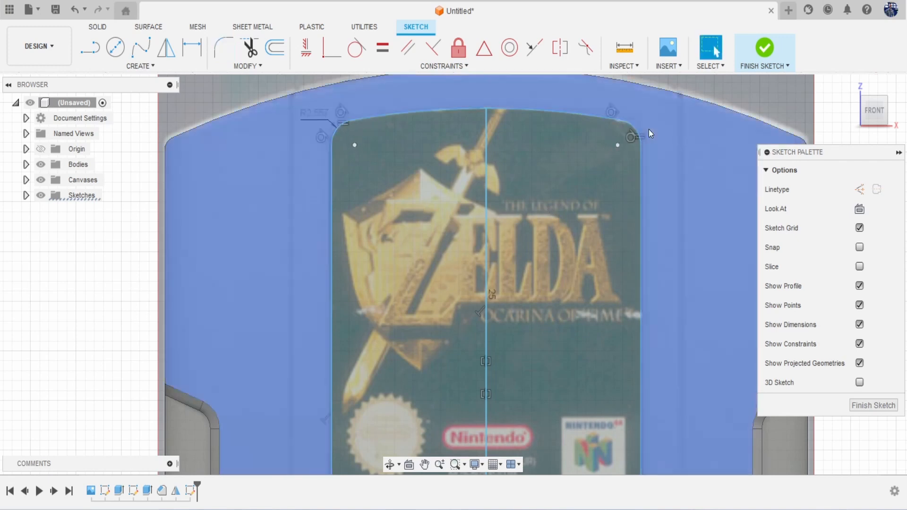
scroll(545, 238, "down", 5)
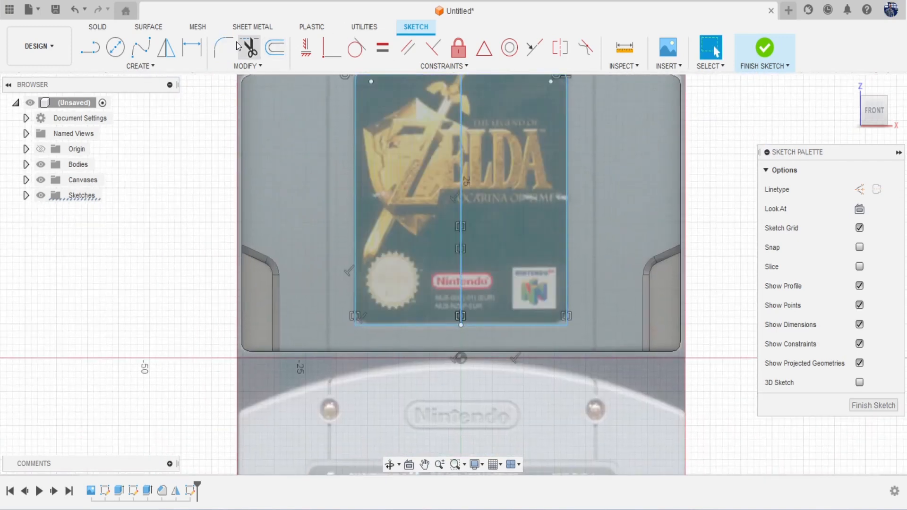
Step: Fillet the two lower label corners to about 2.183 mm
left_click(231, 45)
scroll(387, 350, "up", 3)
left_click(378, 354)
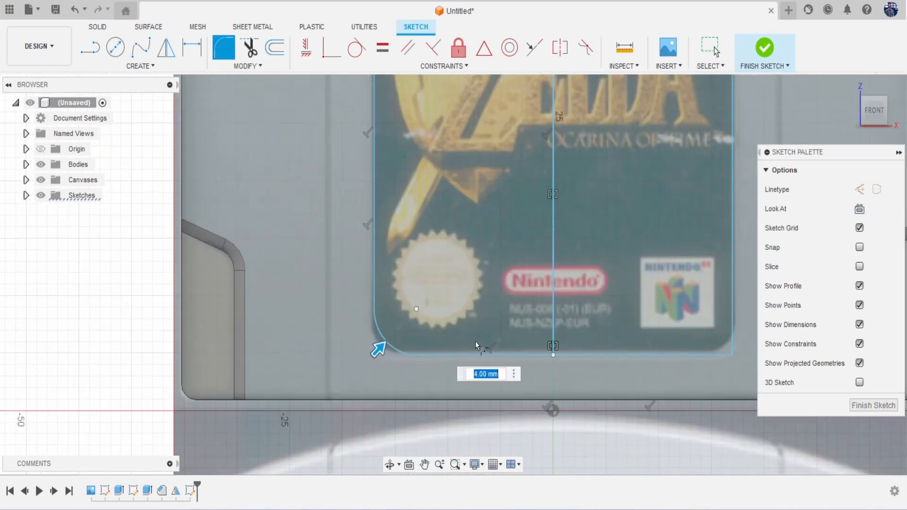
middle_click_drag(671, 349, 542, 322)
left_click(605, 325)
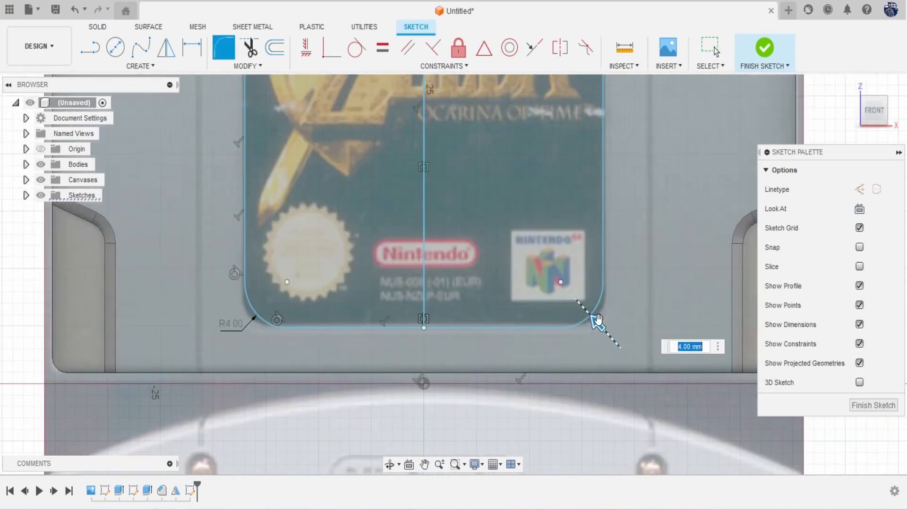
left_click_drag(597, 320, 604, 327)
key("Return")
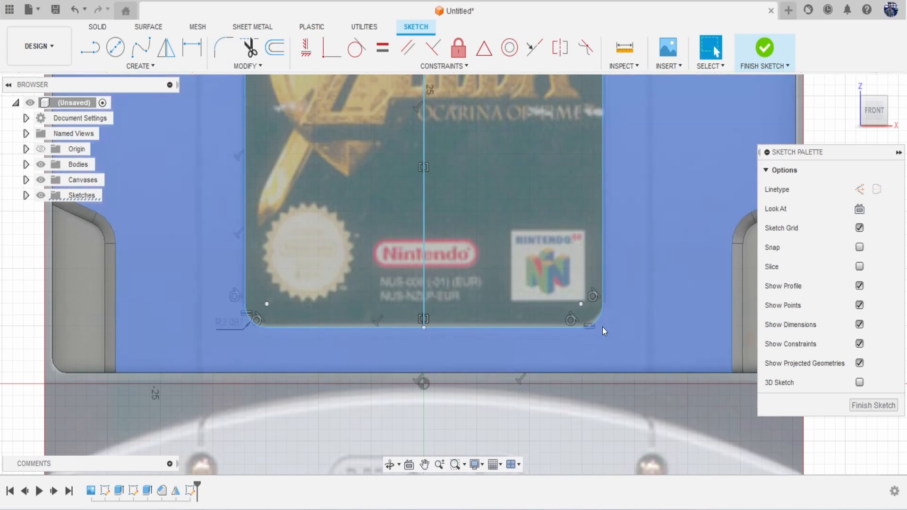
scroll(602, 326, "down", 5)
middle_click_drag(577, 279, 516, 298)
Step: Extrude both label halves into the body as a cut
key("e")
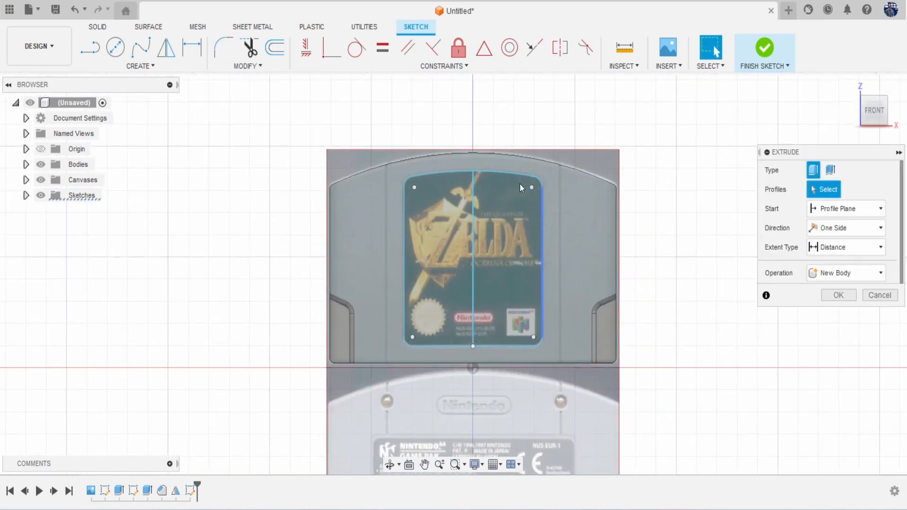
left_click(451, 227)
left_click(516, 224)
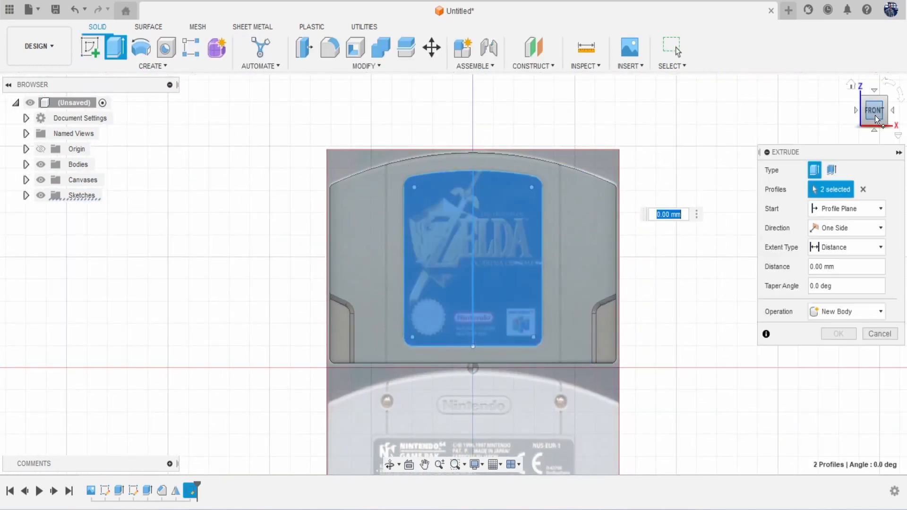
left_click_drag(874, 118, 876, 85)
scroll(539, 269, "up", 3)
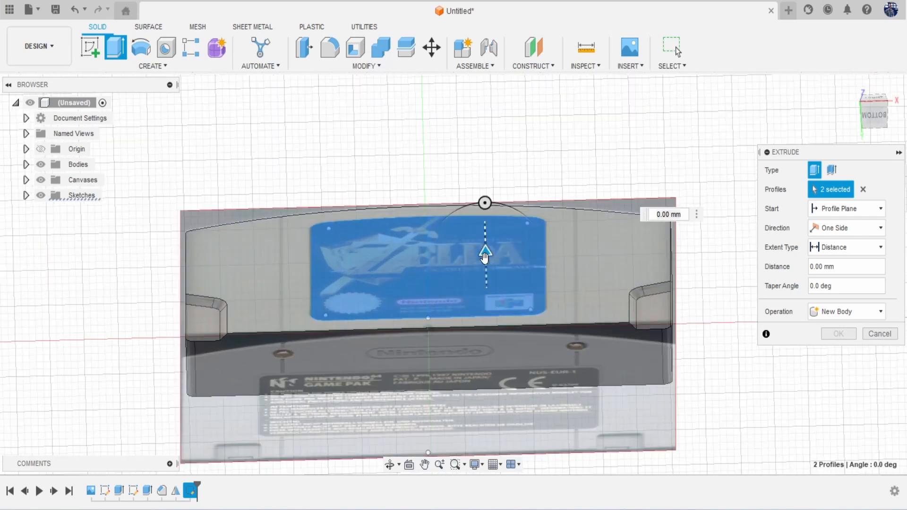
left_click_drag(485, 255, 483, 264)
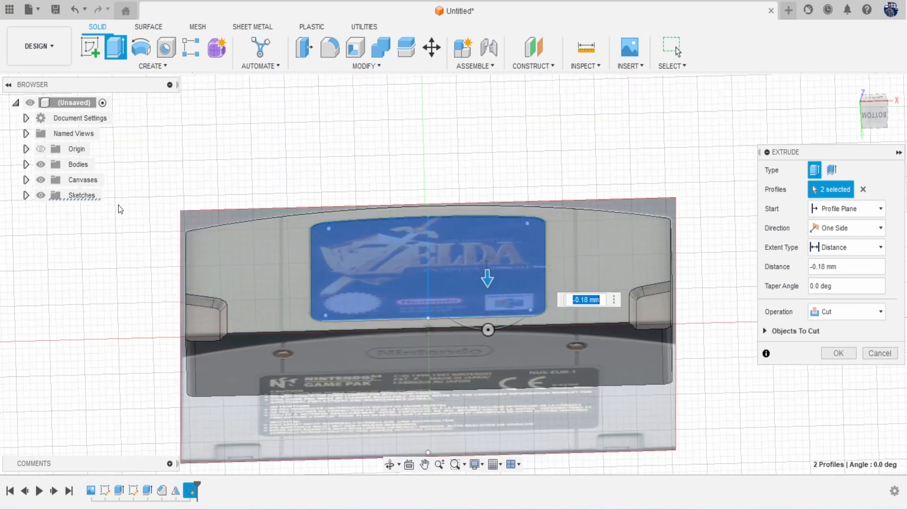
Step: Hide the reference image, set the label cut to -0.328 mm, and return to front view
left_click(40, 179)
scroll(388, 286, "up", 2)
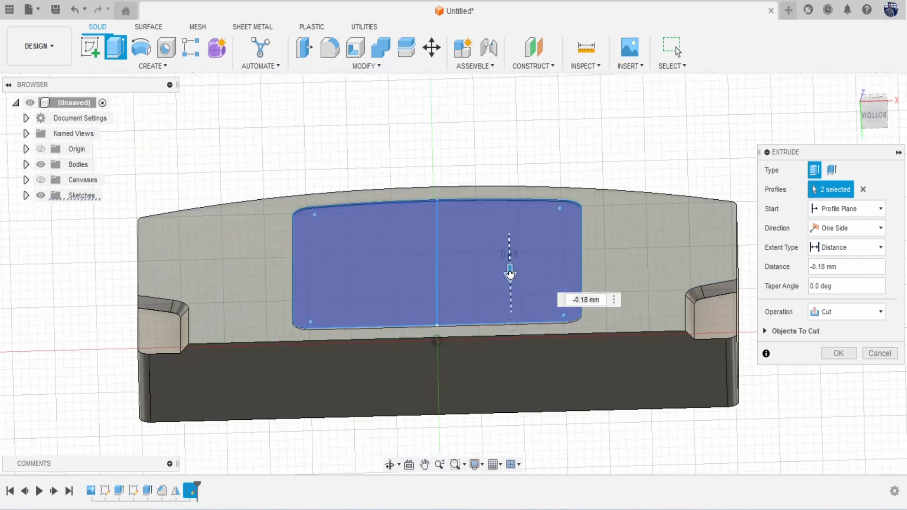
left_click_drag(510, 274, 510, 275)
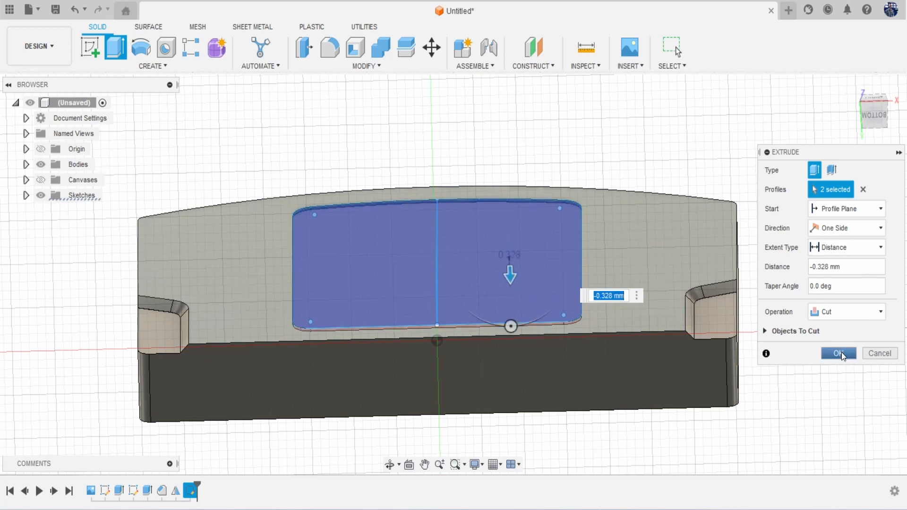
left_click(841, 352)
scroll(660, 290, "down", 5)
left_click_drag(875, 119, 873, 139)
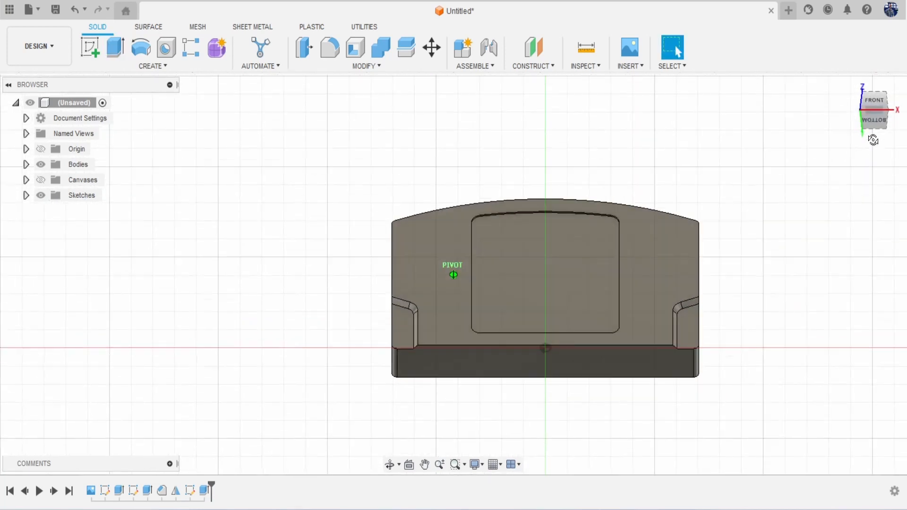
left_click(873, 101)
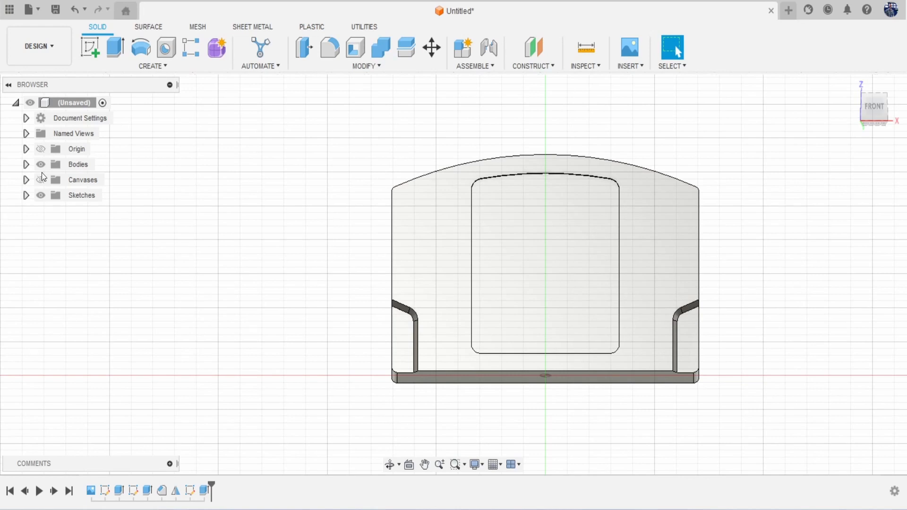
Step: Show the reference image in back view and shift it up 48.464 mm to match the model
left_click(42, 182)
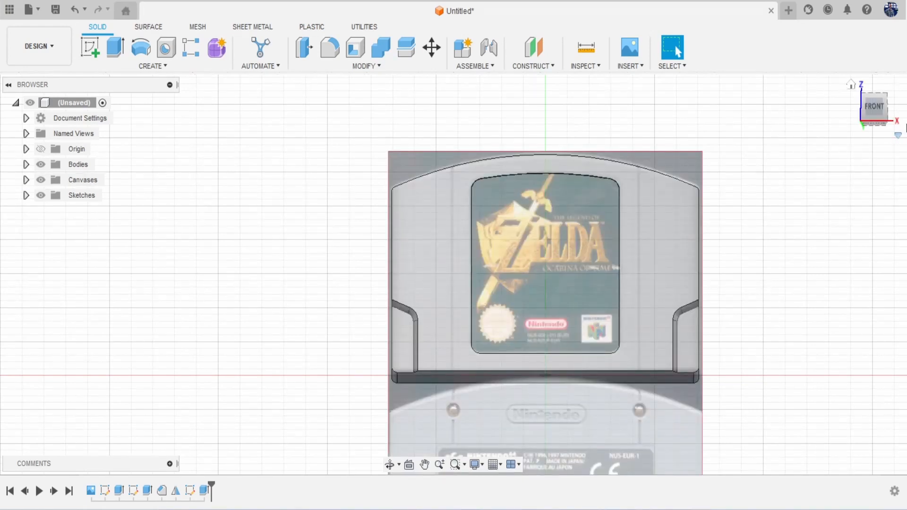
left_click_drag(879, 111, 870, 106)
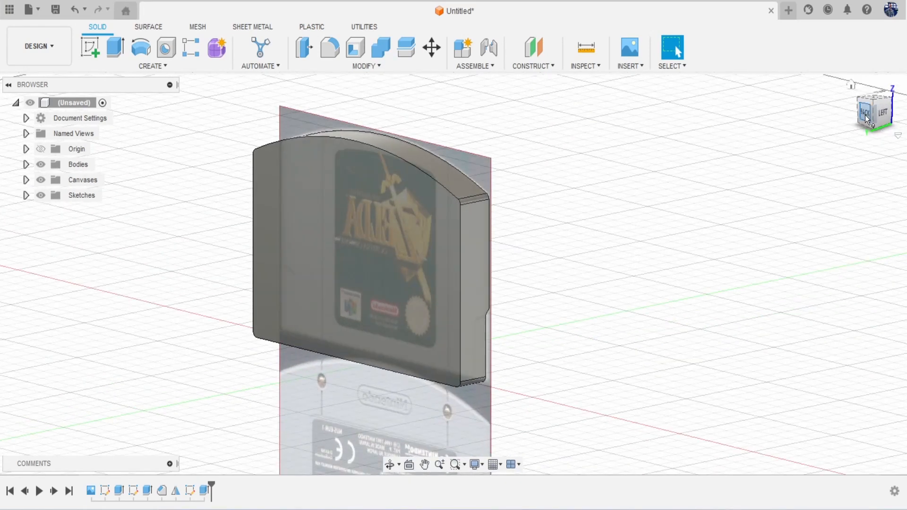
left_click(868, 119)
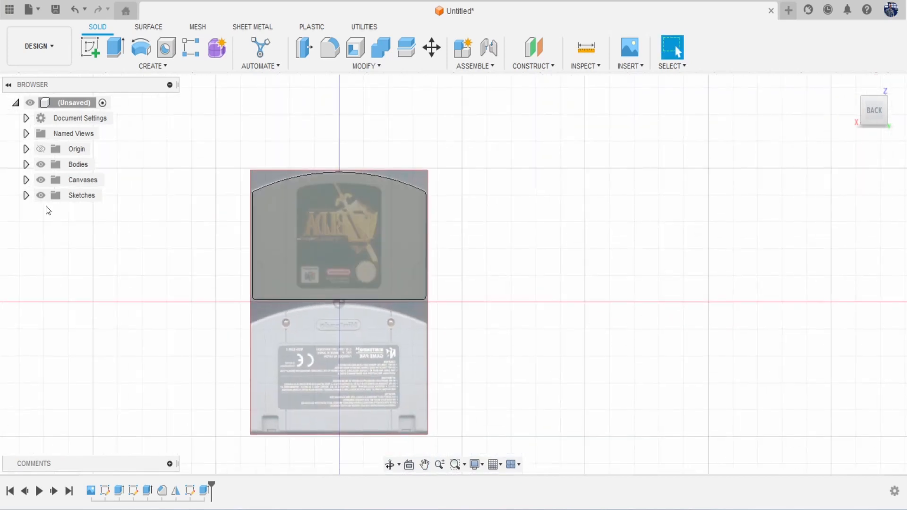
left_click(26, 179)
right_click(95, 197)
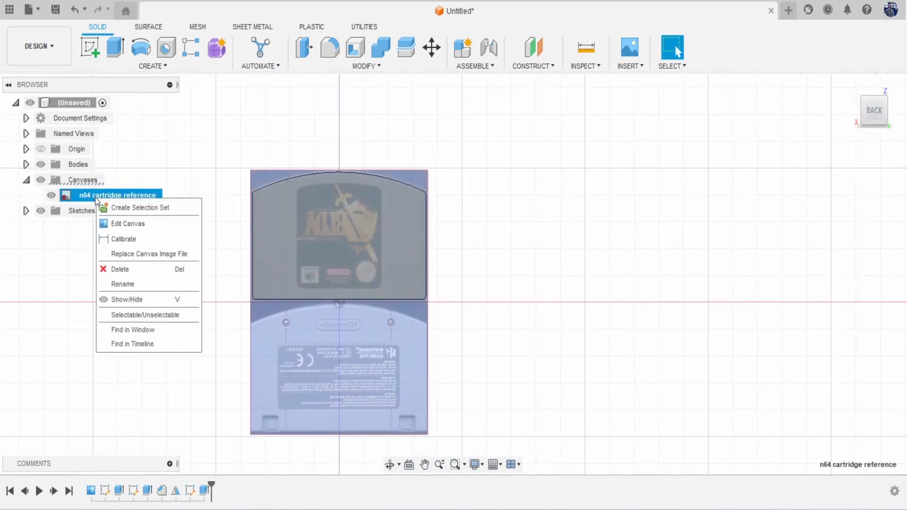
key("Escape")
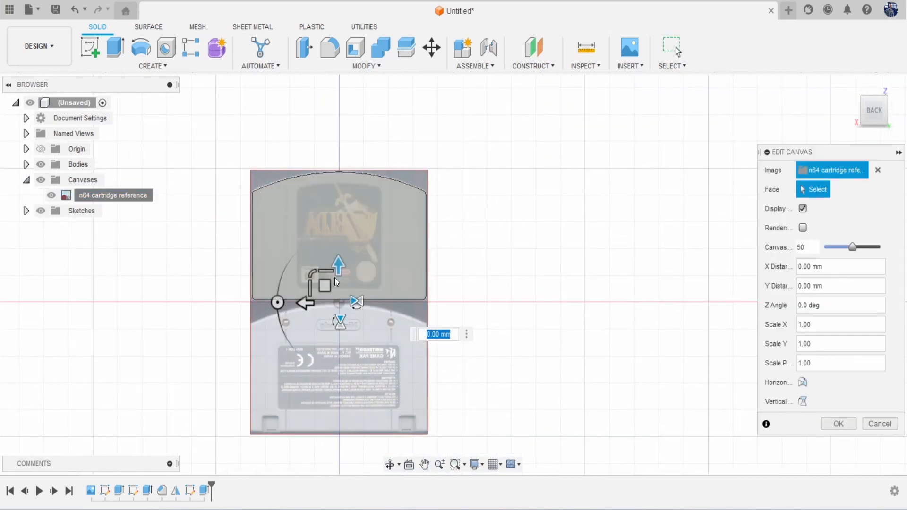
left_click_drag(335, 277, 354, 143)
left_click(839, 423)
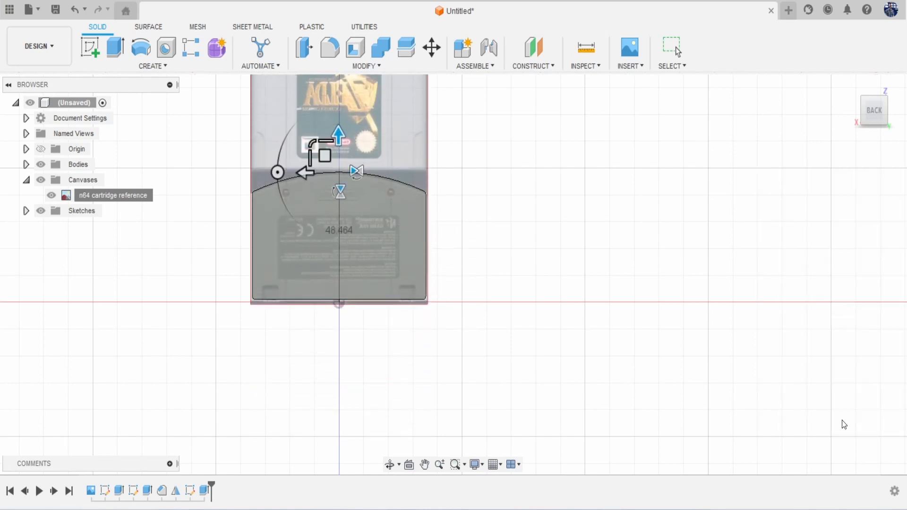
Step: Start a new sketch on the back-facing origin plane
scroll(457, 318, "up", 3)
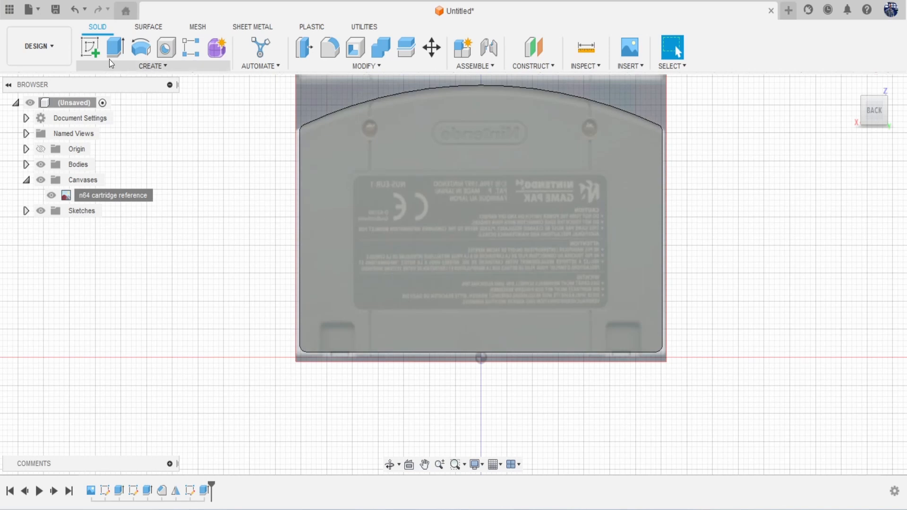
left_click(89, 48)
left_click(476, 225)
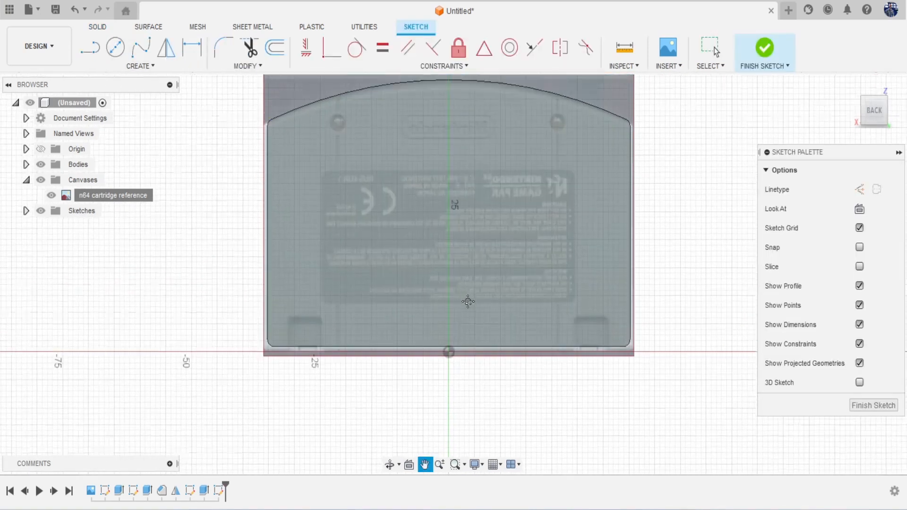
Step: Draw the left half of the label rectangle with lines starting on the centre line
key("l")
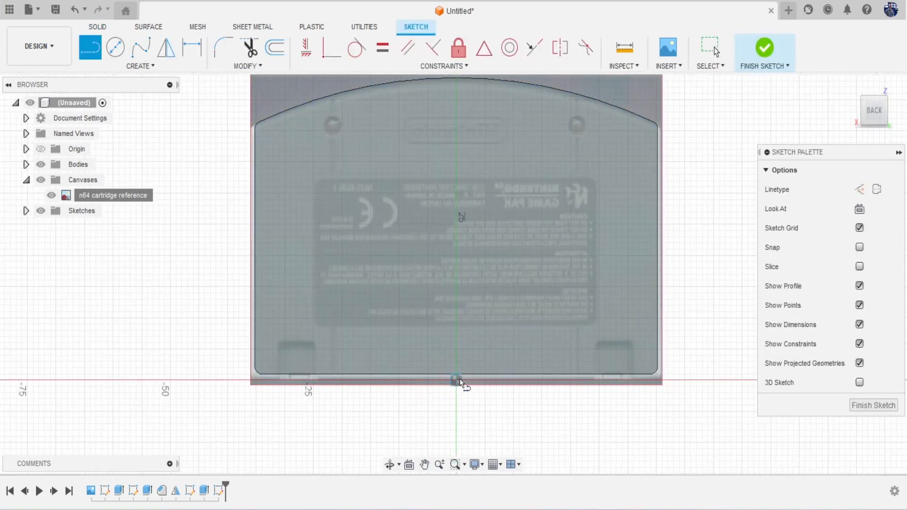
left_click(458, 328)
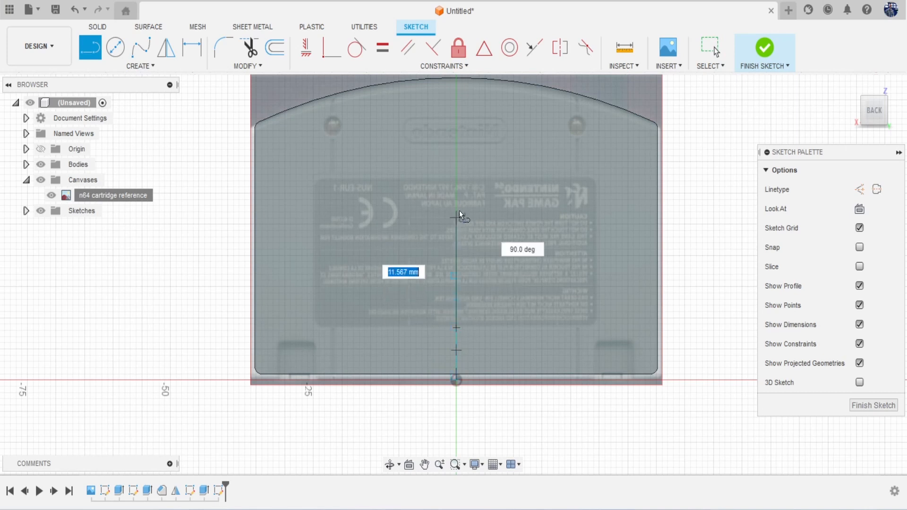
left_click(454, 177)
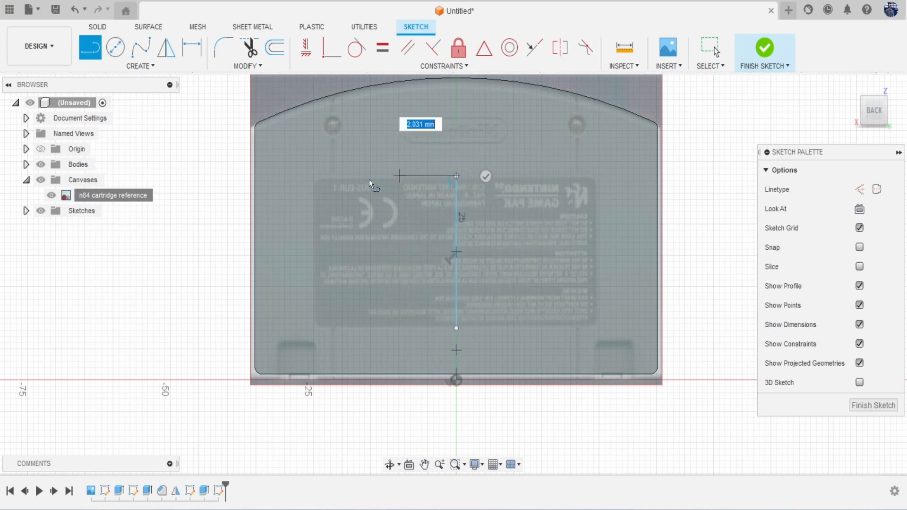
left_click(314, 177)
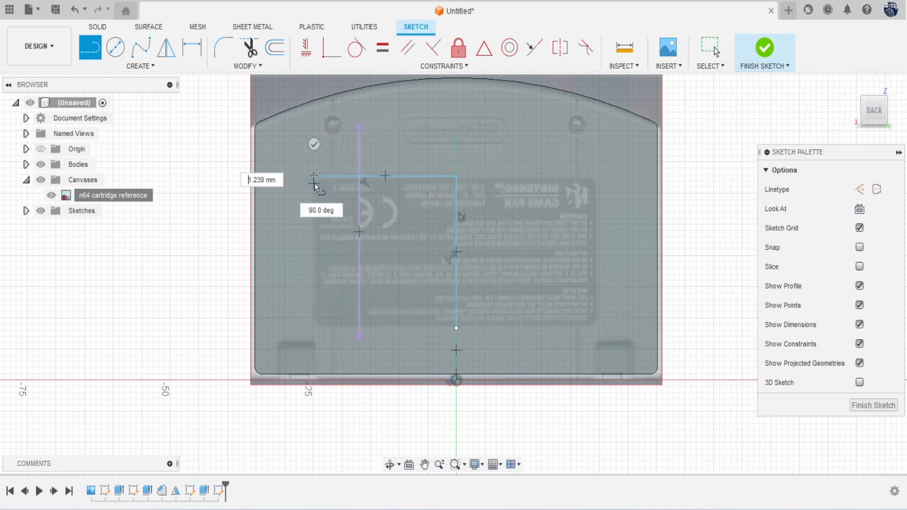
left_click(314, 327)
left_click(455, 330)
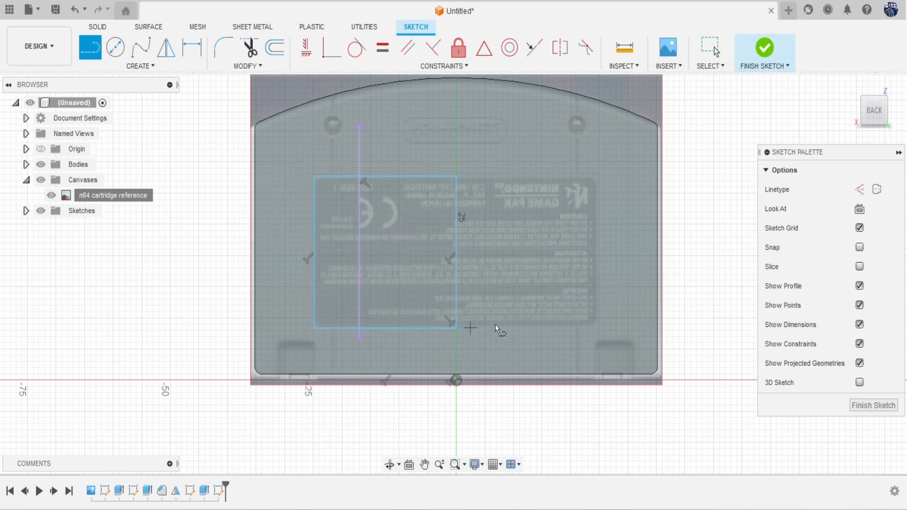
Step: Mirror the top, left and bottom edges across the centre edge to complete the rectangle
left_click(140, 66)
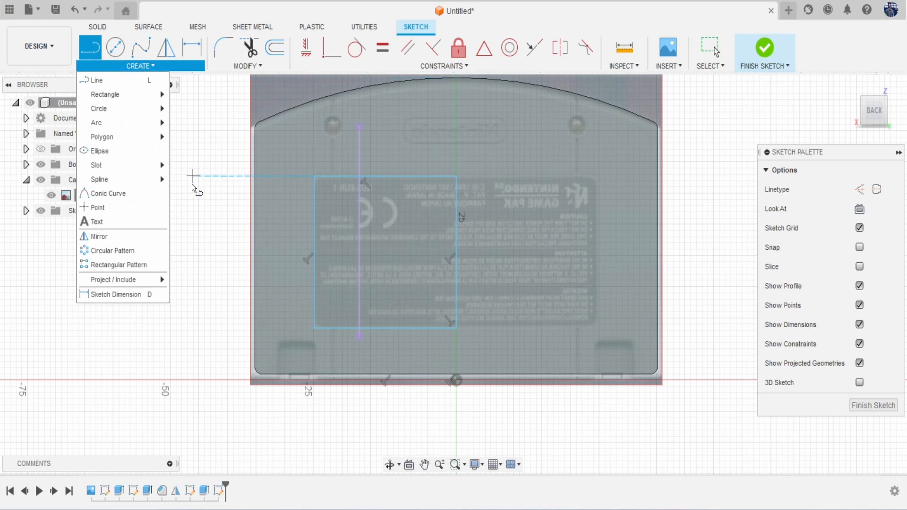
left_click(148, 238)
left_click(324, 177)
left_click(314, 194)
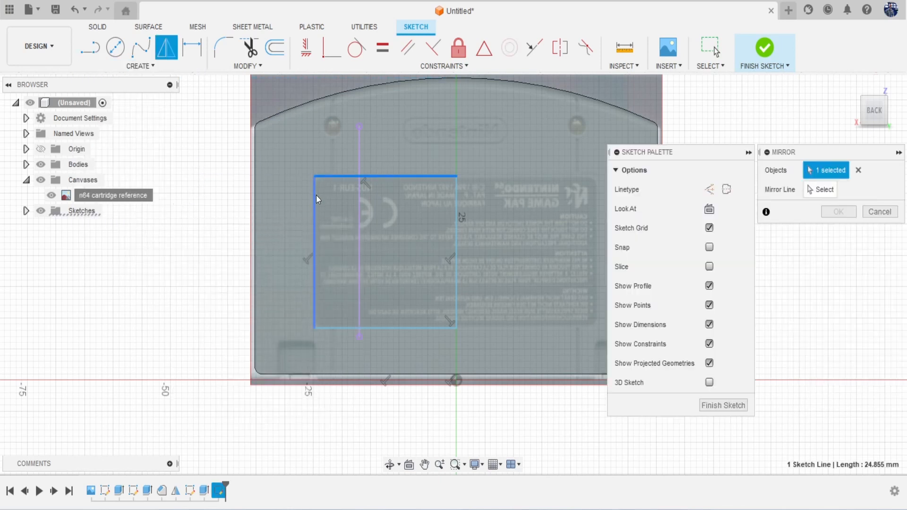
left_click(406, 327)
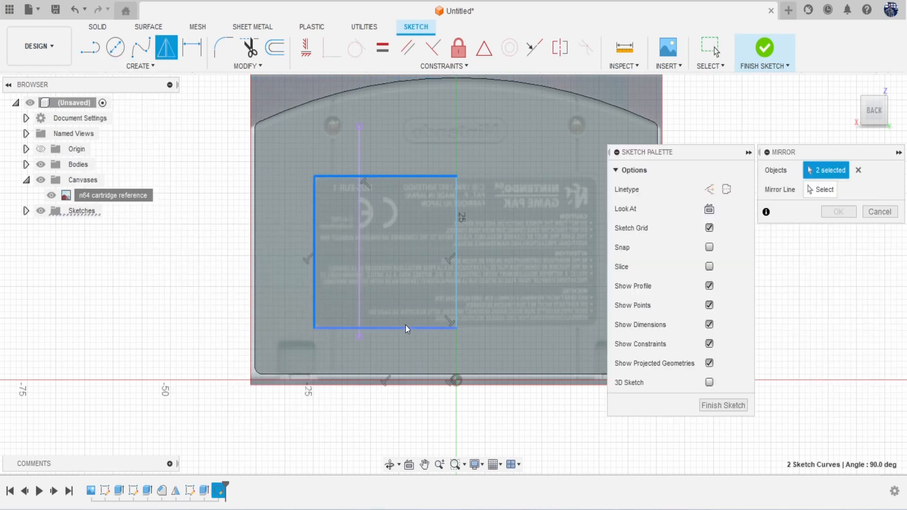
left_click(820, 189)
left_click(457, 230)
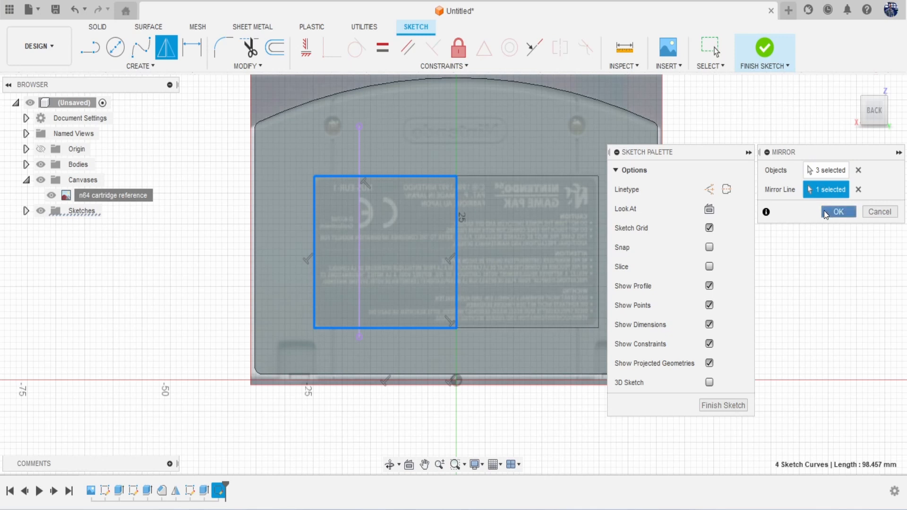
left_click(826, 214)
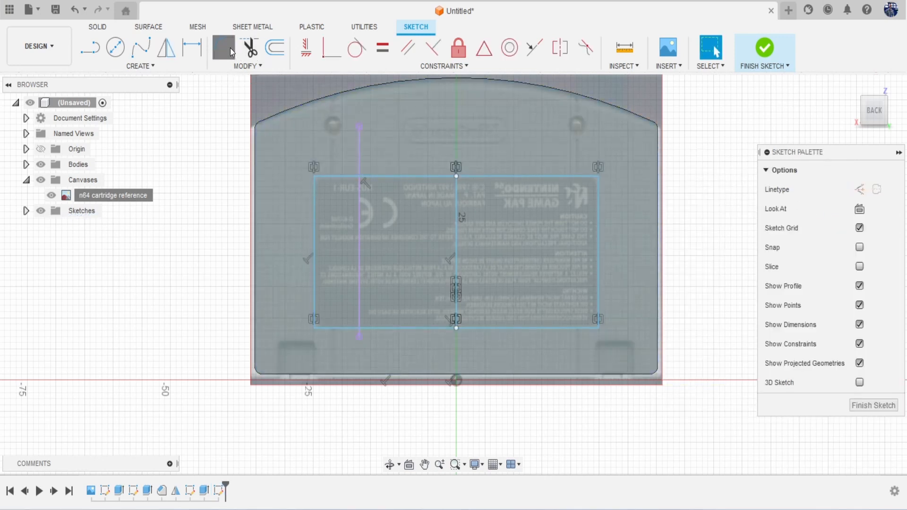
Step: Fillet all four rectangle corners to about 1.4 mm, then begin extruding the label profiles
left_click(230, 47)
left_click(314, 176)
left_click(318, 324)
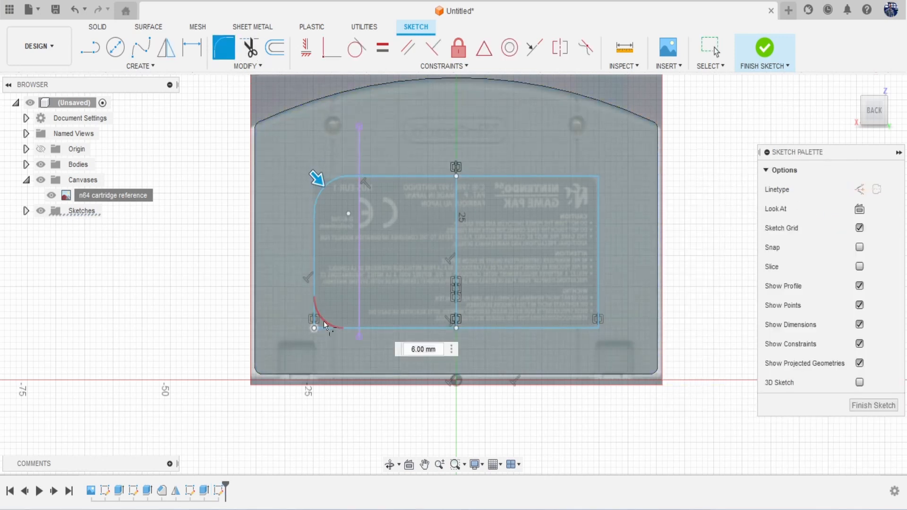
left_click(598, 177)
left_click(599, 326)
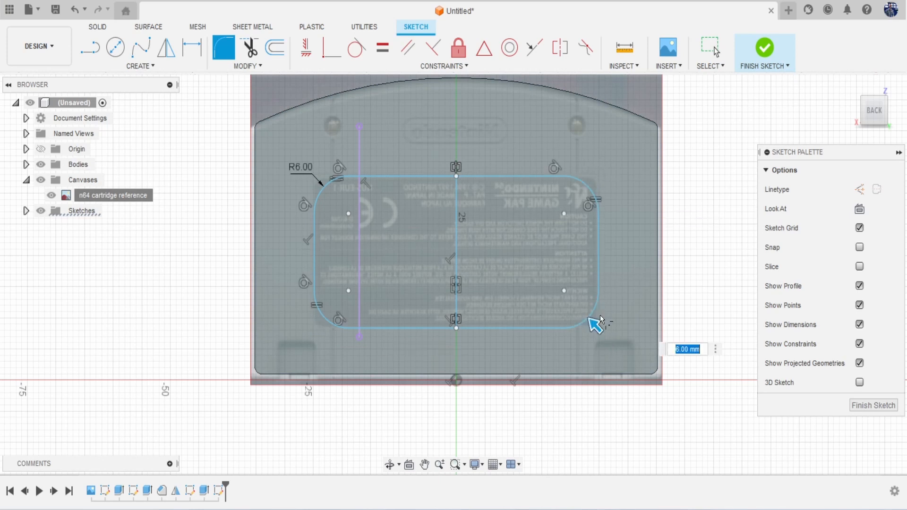
scroll(598, 326, "up", 5)
left_click_drag(573, 307, 592, 326)
key("Escape")
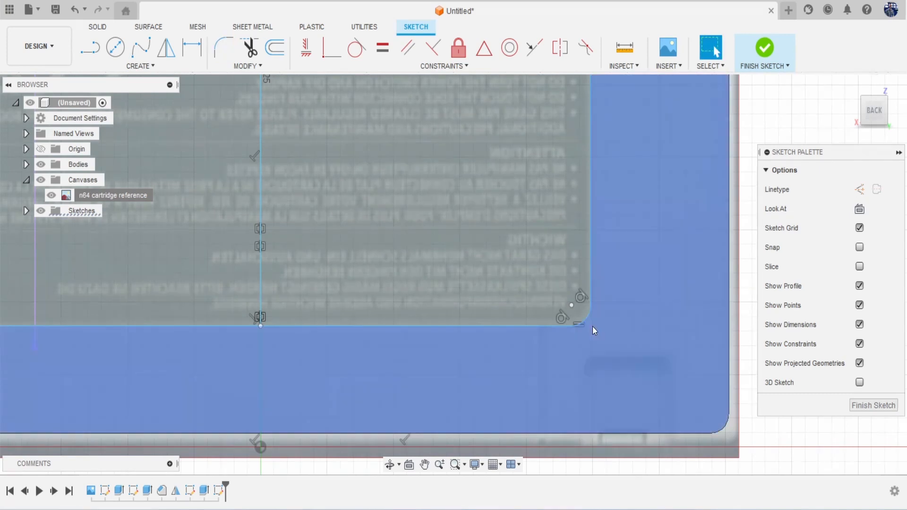
scroll(595, 325, "down", 6)
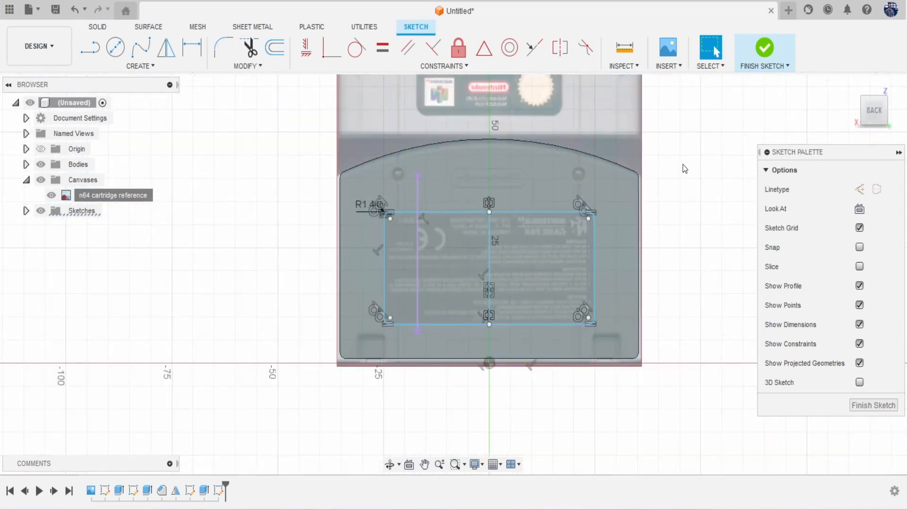
key("e")
left_click(523, 242)
Step: Cut the three label profiles 0.281 mm into the body with the reference image hidden
left_click(466, 245)
left_click(404, 244)
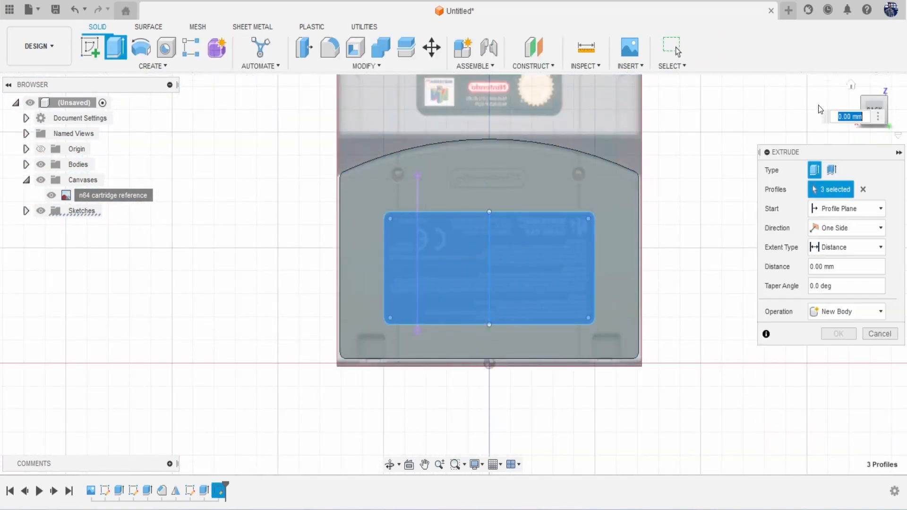
left_click(43, 181)
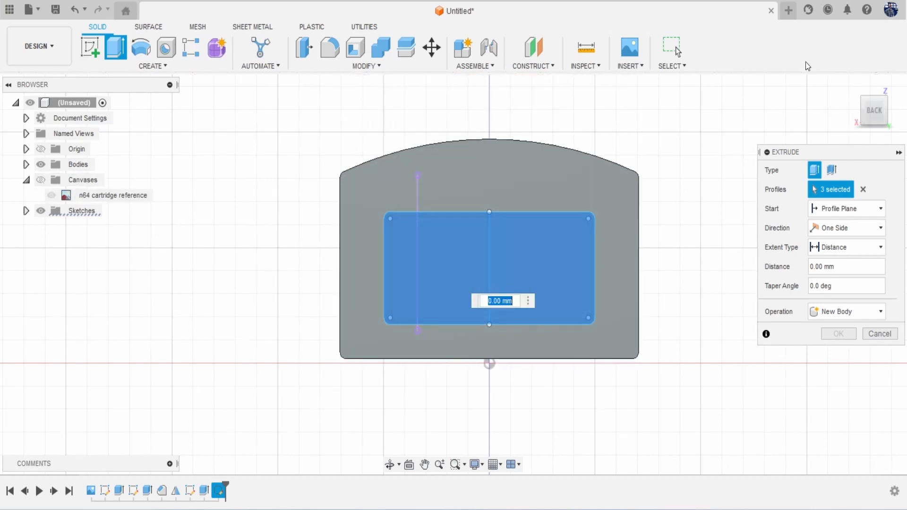
left_click_drag(877, 116, 874, 94)
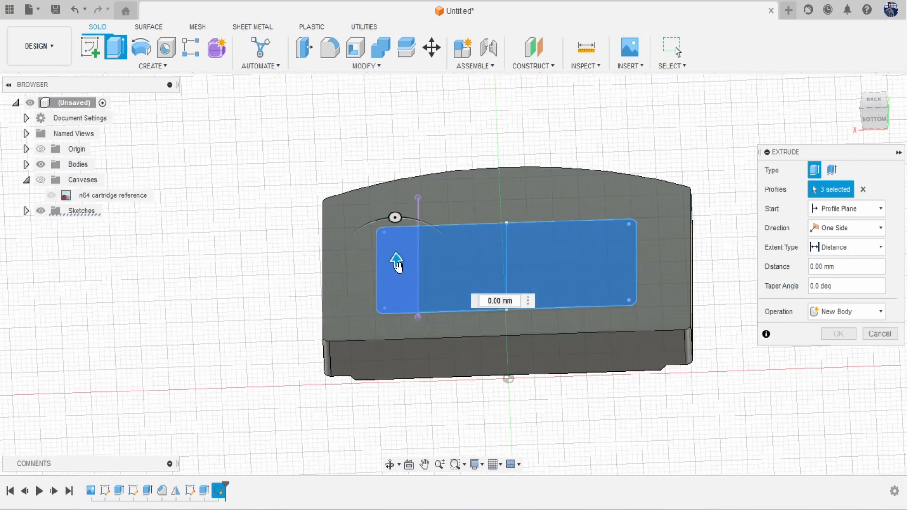
left_click_drag(398, 261, 398, 269)
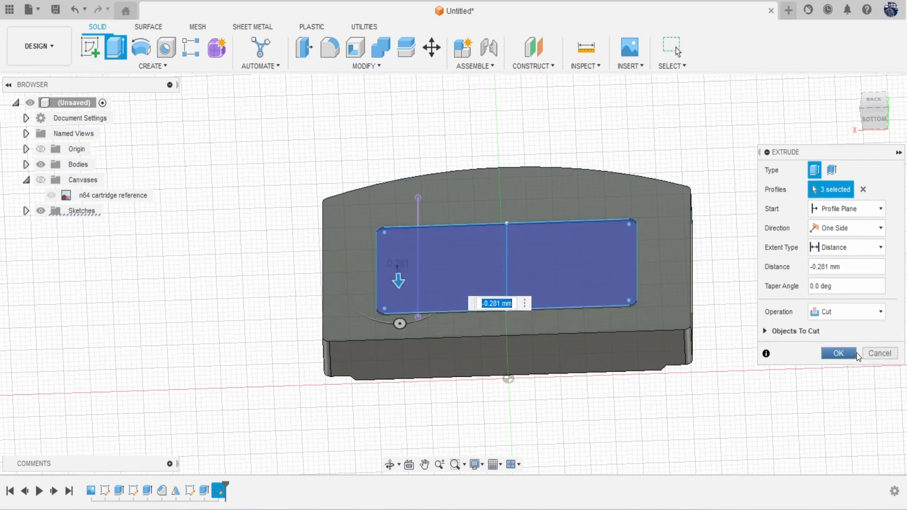
left_click(833, 356)
scroll(769, 310, "down", 1)
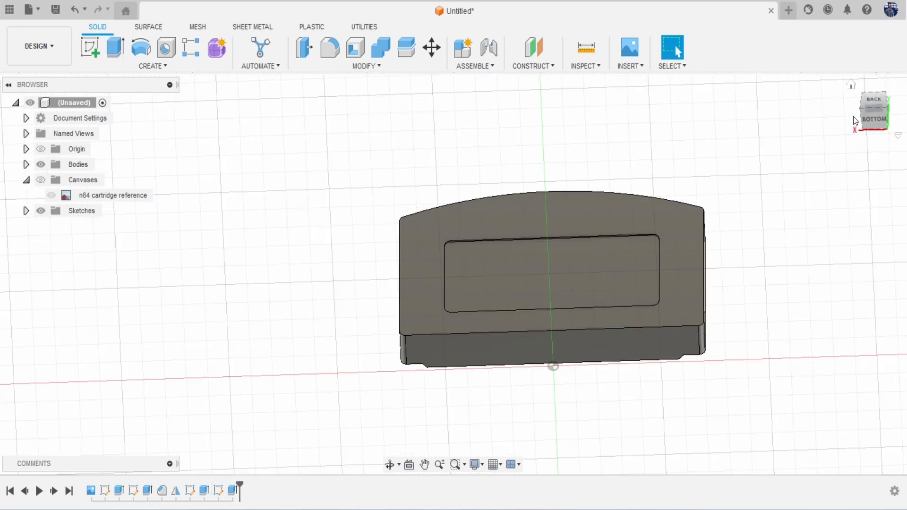
Step: Show the reference image again in straight back view and start a sketch near the lower-right corner
left_click_drag(879, 125, 823, 135)
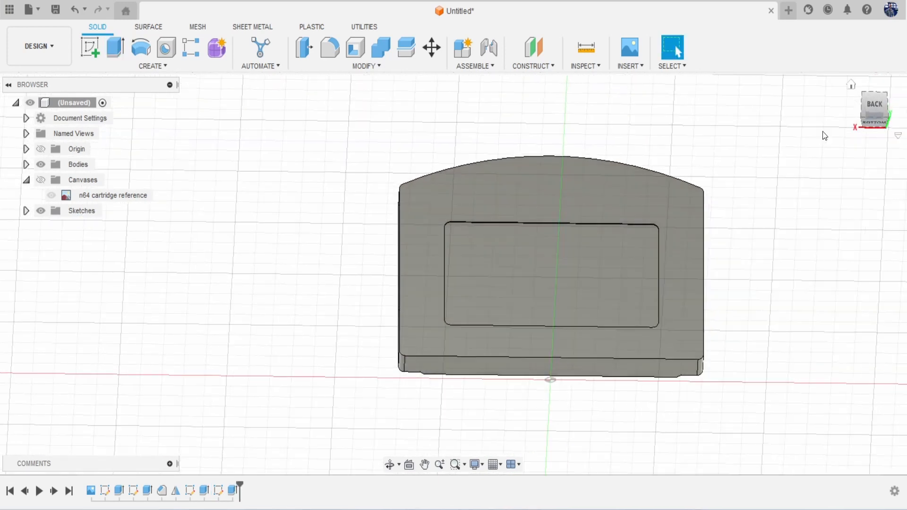
left_click(40, 180)
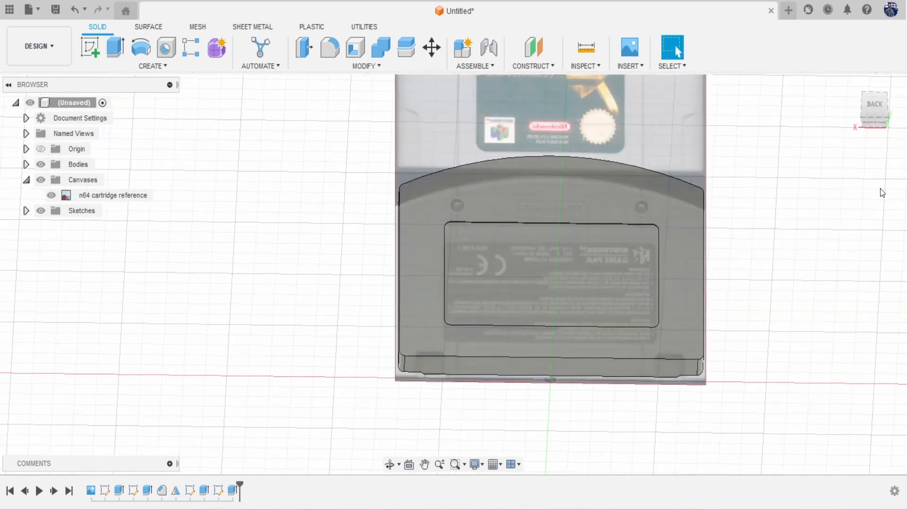
left_click(875, 107)
middle_click_drag(754, 233, 705, 223)
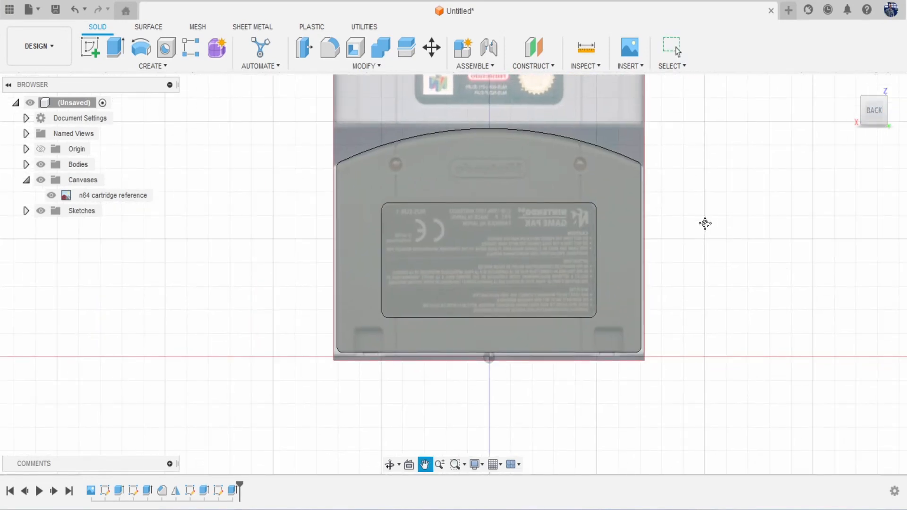
middle_click_drag(706, 223, 589, 187)
scroll(506, 330, "up", 4)
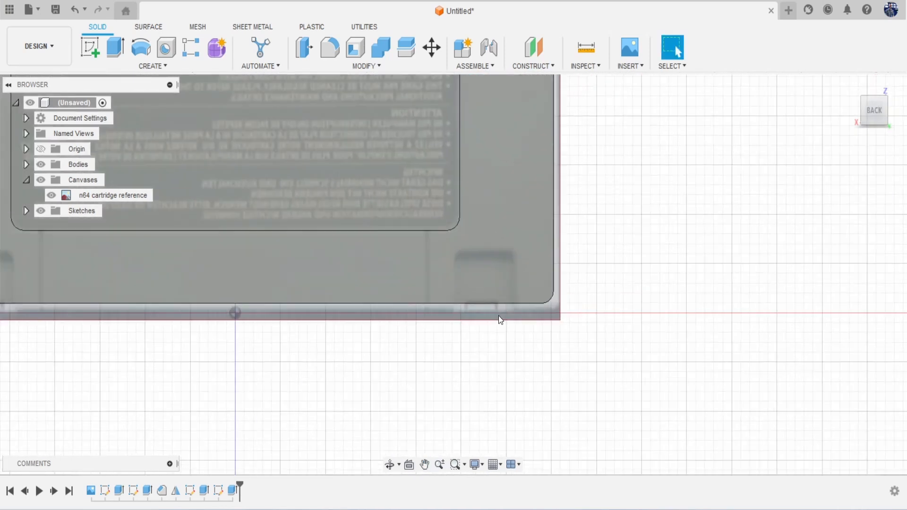
scroll(486, 278, "down", 3)
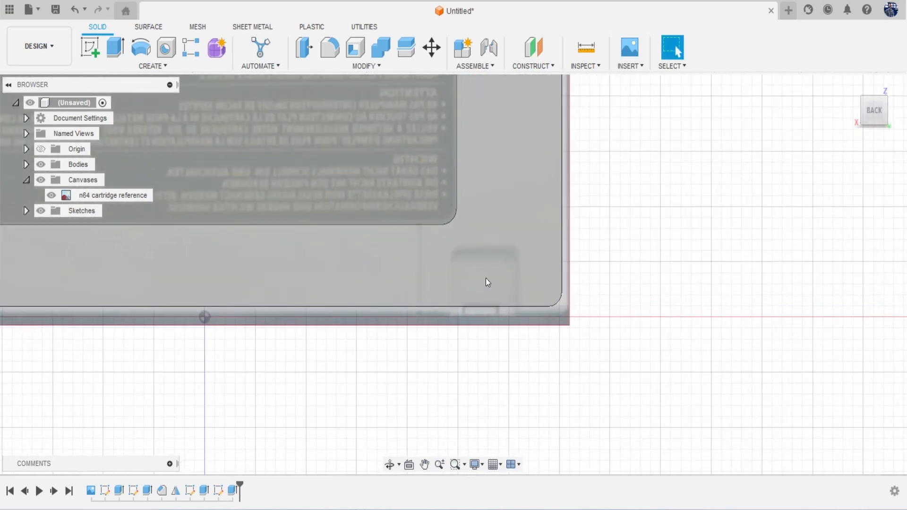
scroll(485, 275, "up", 3)
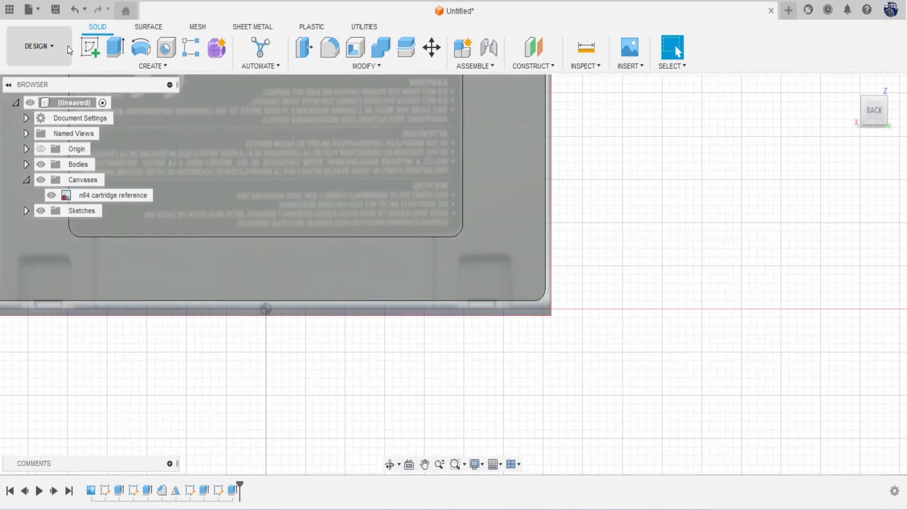
left_click(90, 47)
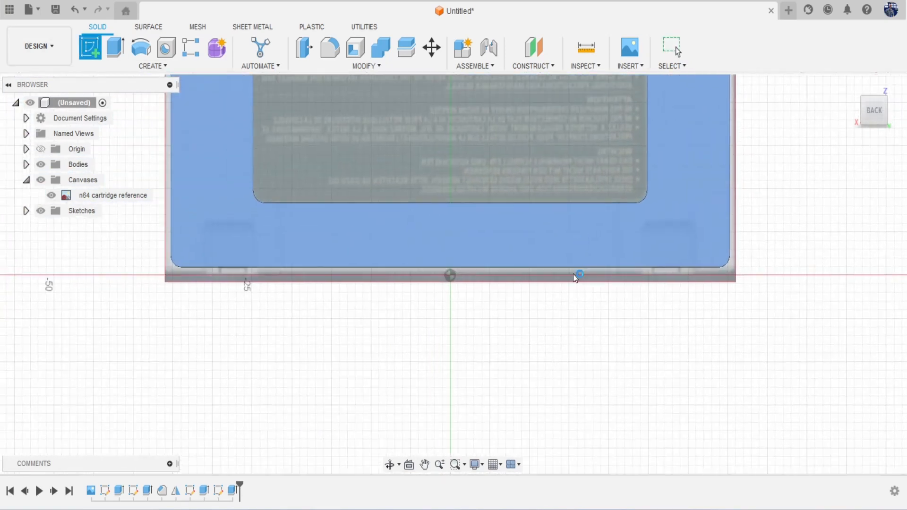
Step: Draw a notch rectangle on the cartridge back near the lower-right tab
left_click(573, 274)
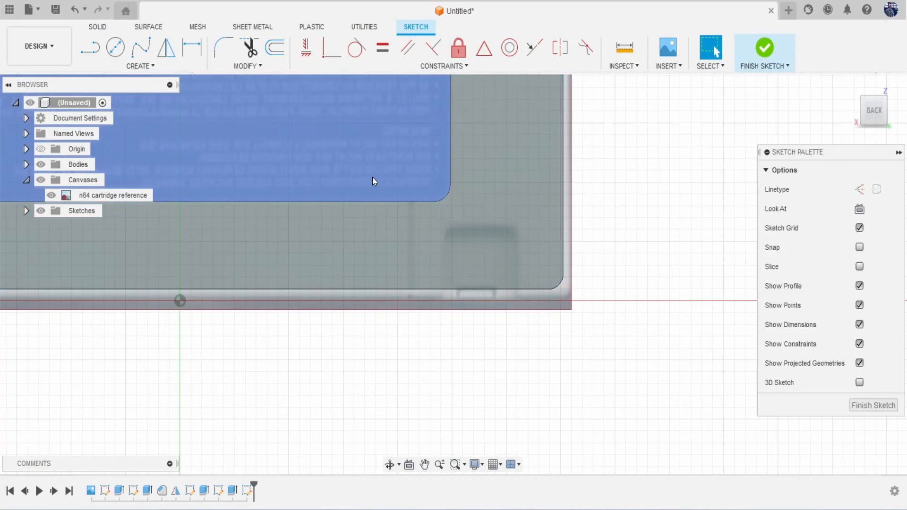
key("r")
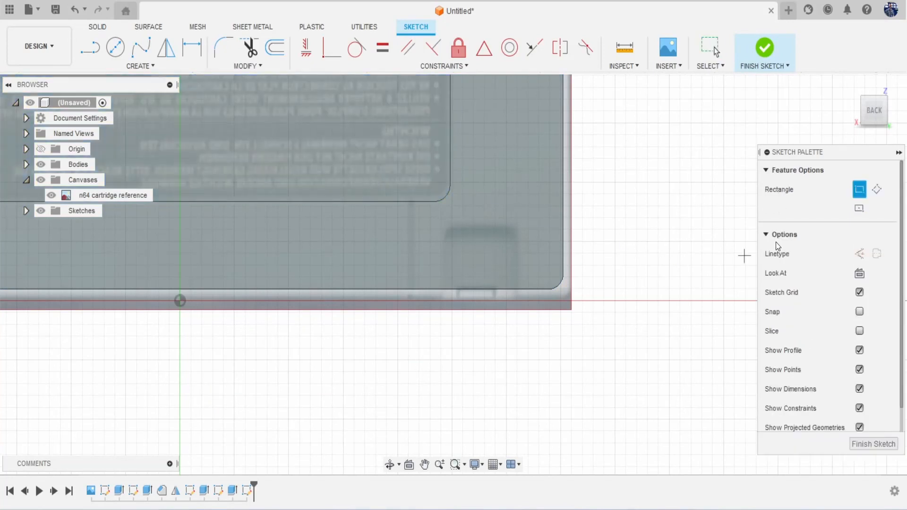
left_click(517, 287)
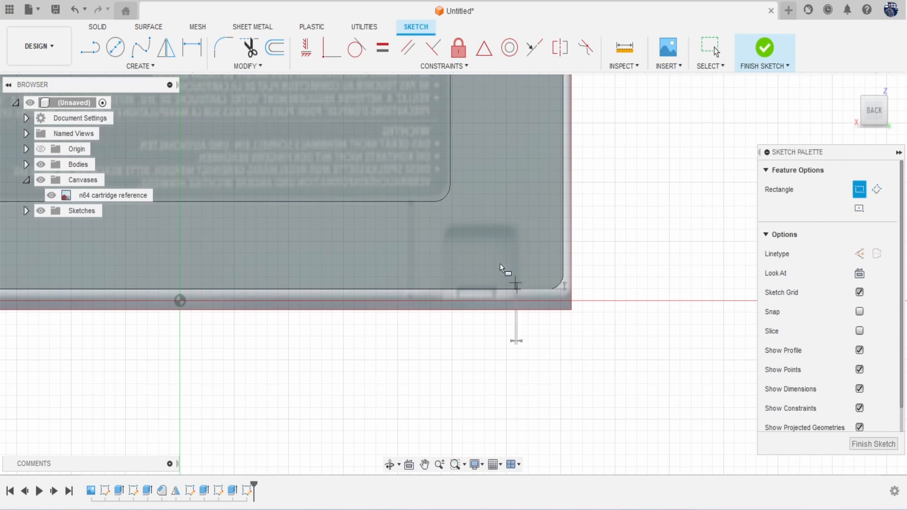
left_click(445, 230)
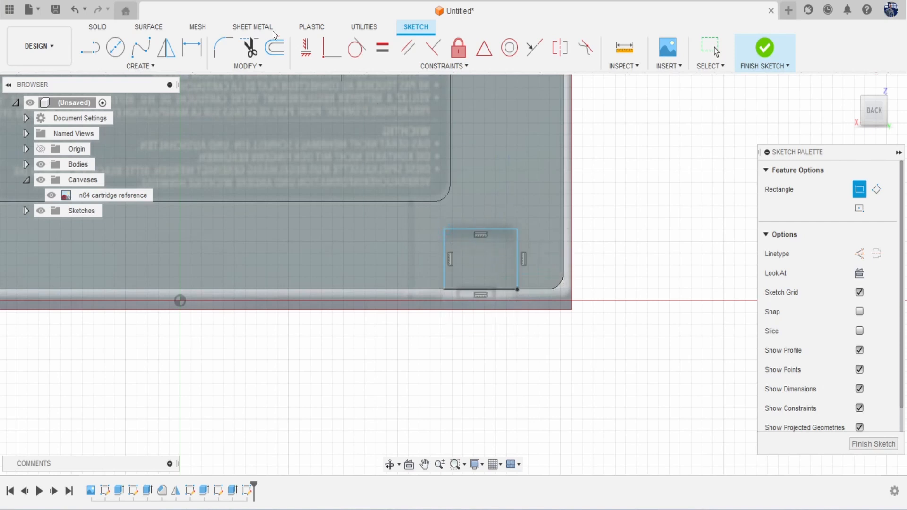
Step: Fillet the rectangle's two top corners to R1.464 and begin an extrude
left_click(230, 46)
left_click(448, 232)
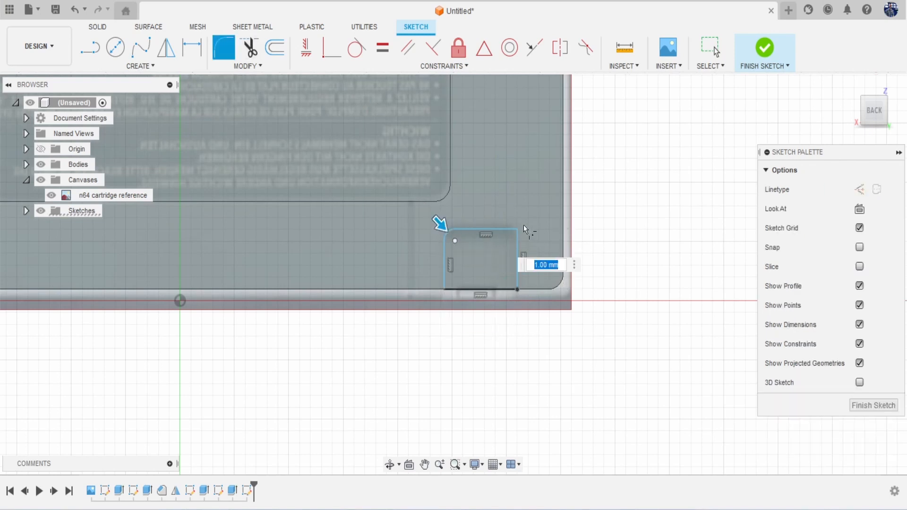
left_click(520, 229)
left_click_drag(520, 230, 520, 233)
key("Return")
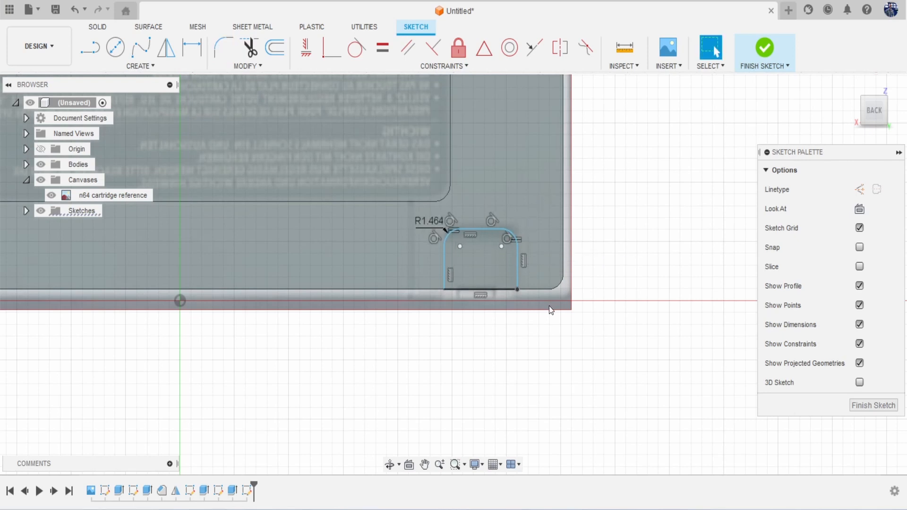
key("e")
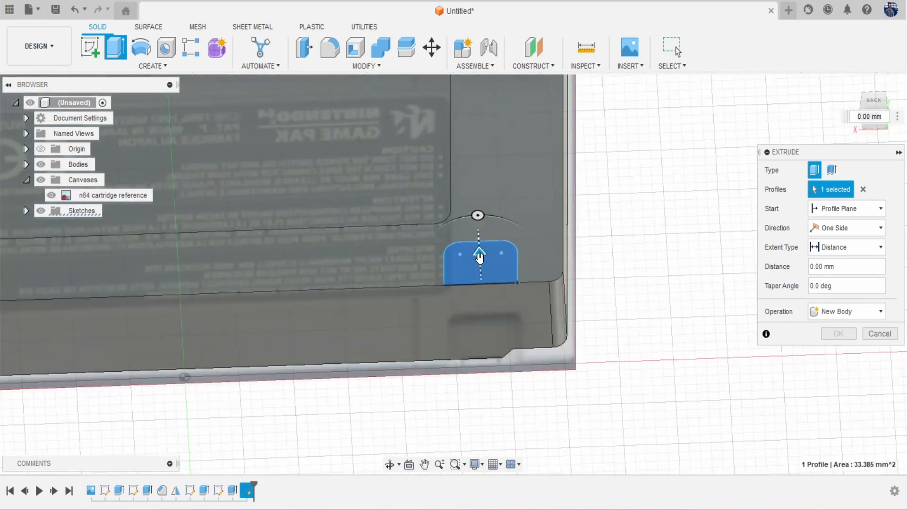
Step: Cut the notch profile -1.696 mm deep, then orbit to inspect it from the underside
left_click_drag(478, 253, 481, 273)
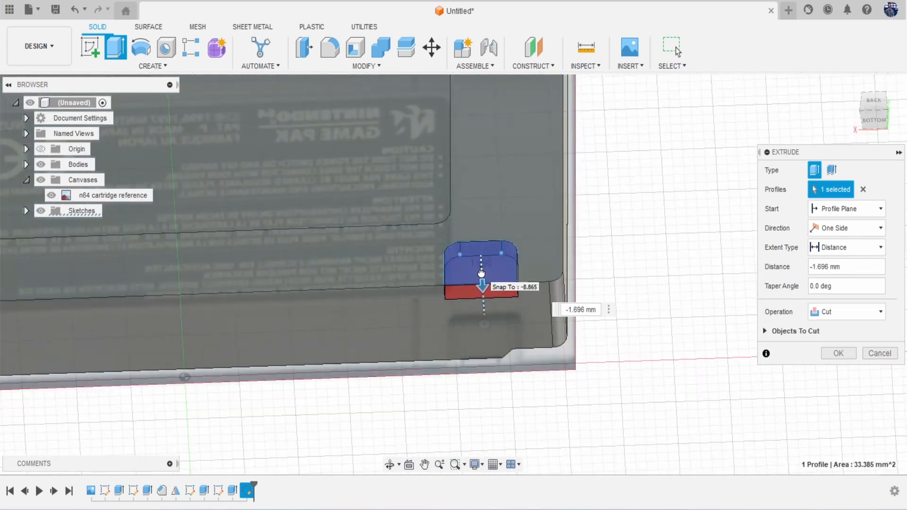
left_click(848, 355)
scroll(688, 313, "down", 5)
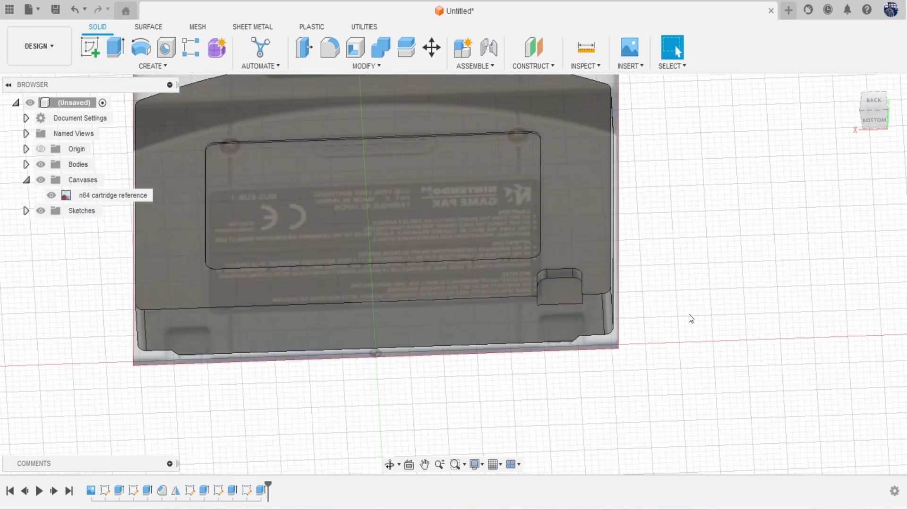
left_click(870, 104)
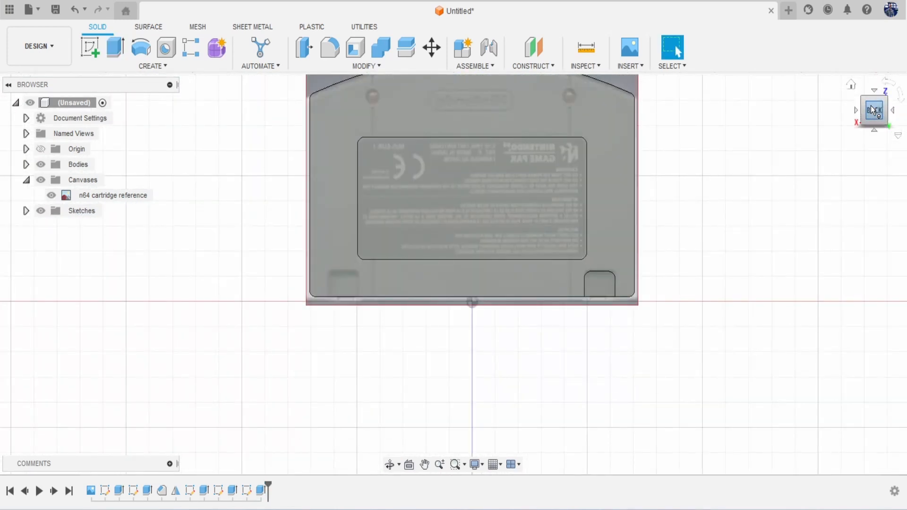
left_click_drag(872, 109, 870, 93)
mouse_move(769, 294)
middle_mouse_down()
mouse_move(699, 251)
mouse_move(605, 220)
middle_mouse_up()
scroll(434, 215, "up", 5)
scroll(433, 214, "up", 1)
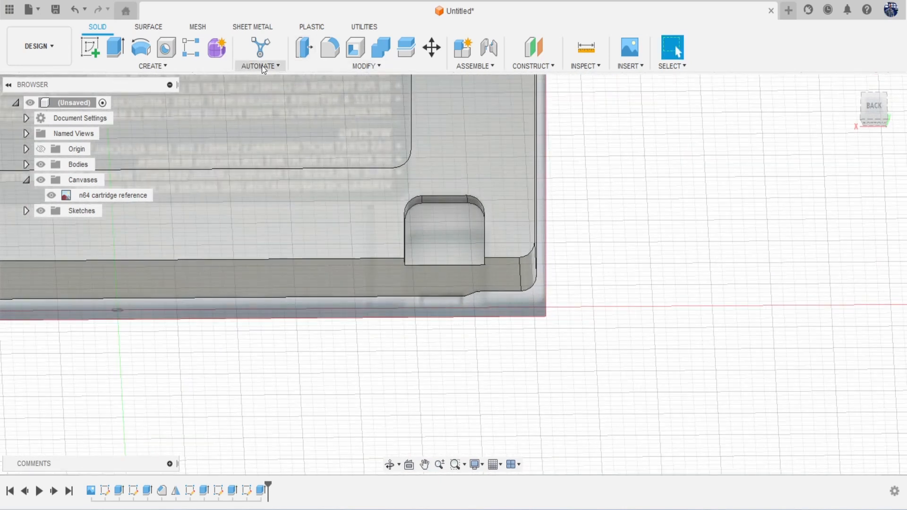
Step: Chamfer the notch's top edge chain by 0.533 mm
left_click(322, 66)
left_click(334, 107)
scroll(448, 197, "up", 1)
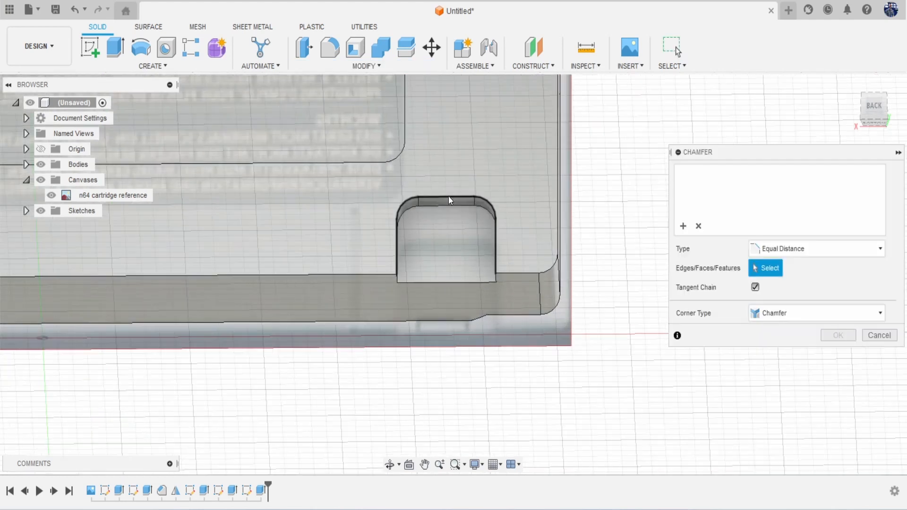
left_click(449, 197)
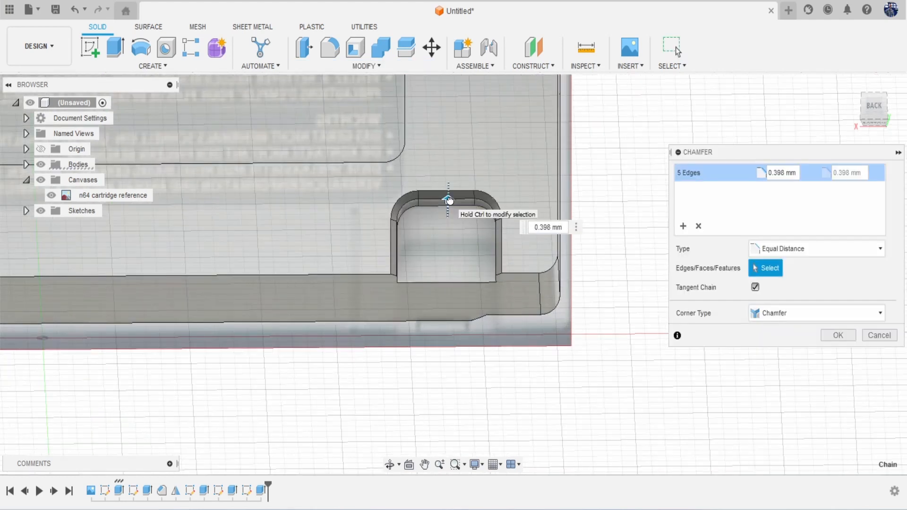
left_click_drag(450, 199, 449, 199)
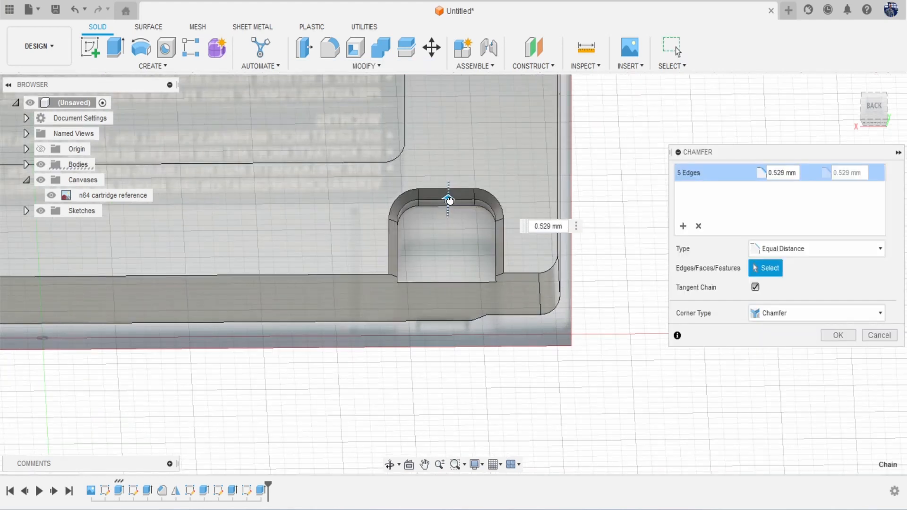
left_click(846, 336)
Step: Press-pull the notch's inner face to -1.116 mm and hide the reference image
left_click_drag(869, 113, 863, 75)
middle_click_drag(770, 207, 761, 175)
scroll(448, 279, "up", 4)
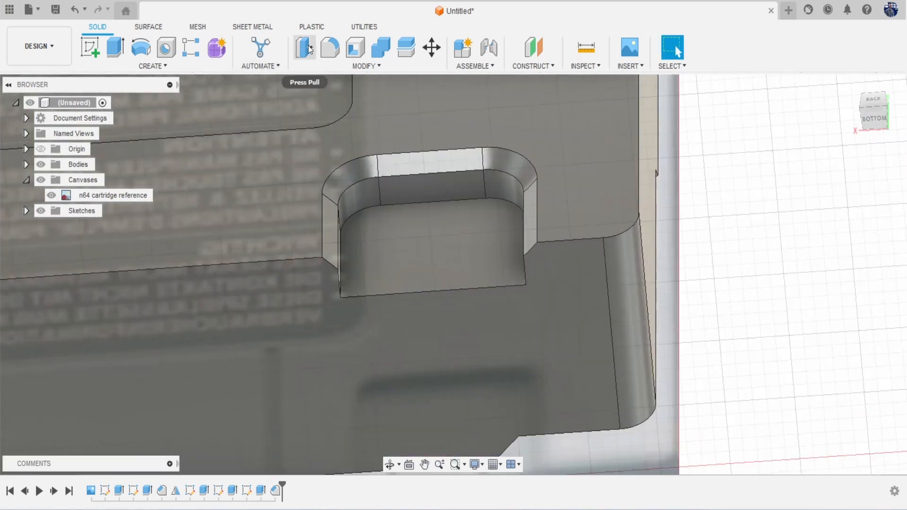
left_click(306, 48)
left_click(446, 283)
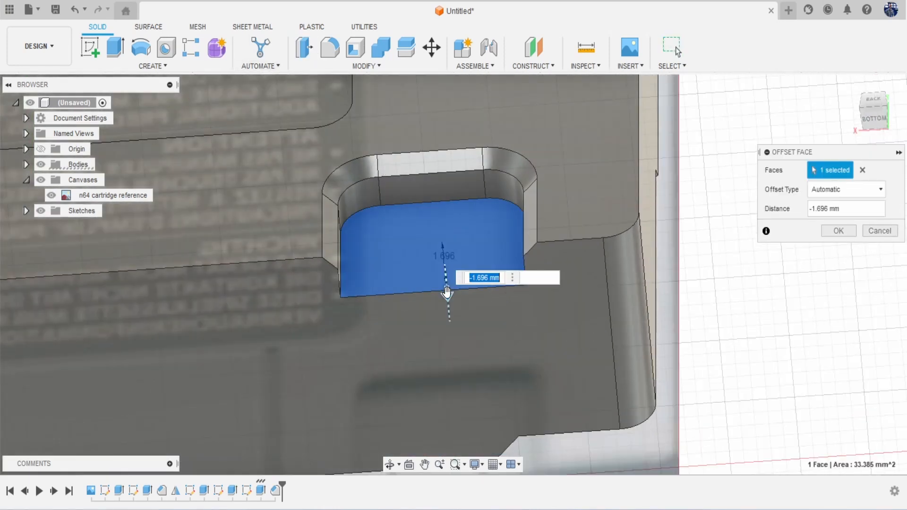
left_click_drag(446, 286, 446, 278)
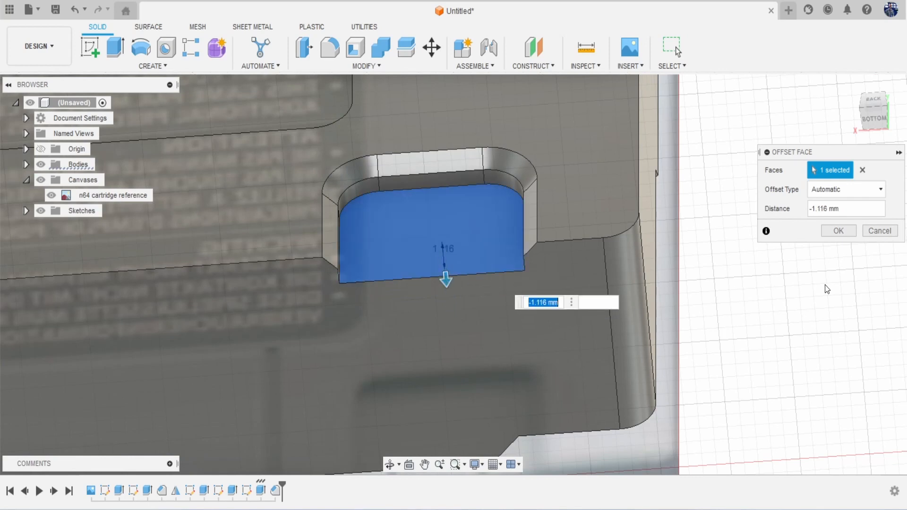
left_click(838, 231)
scroll(548, 259, "down", 10)
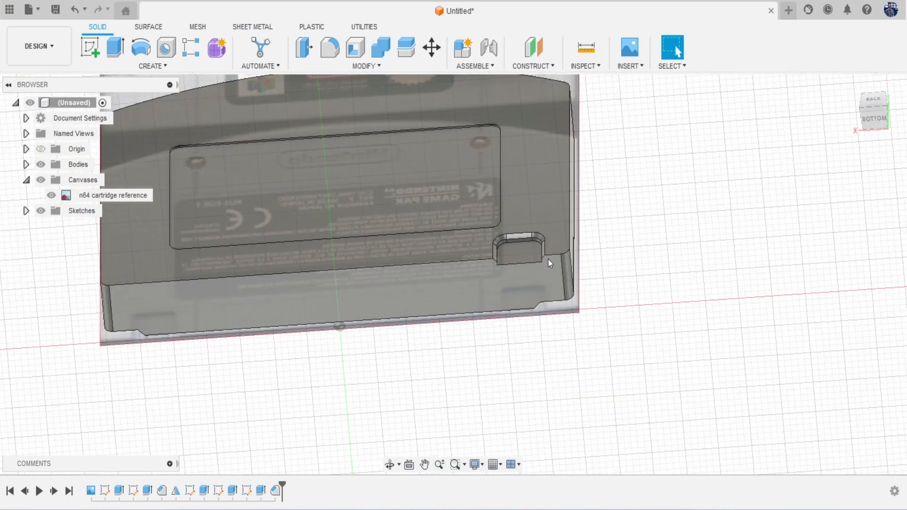
left_click(40, 180)
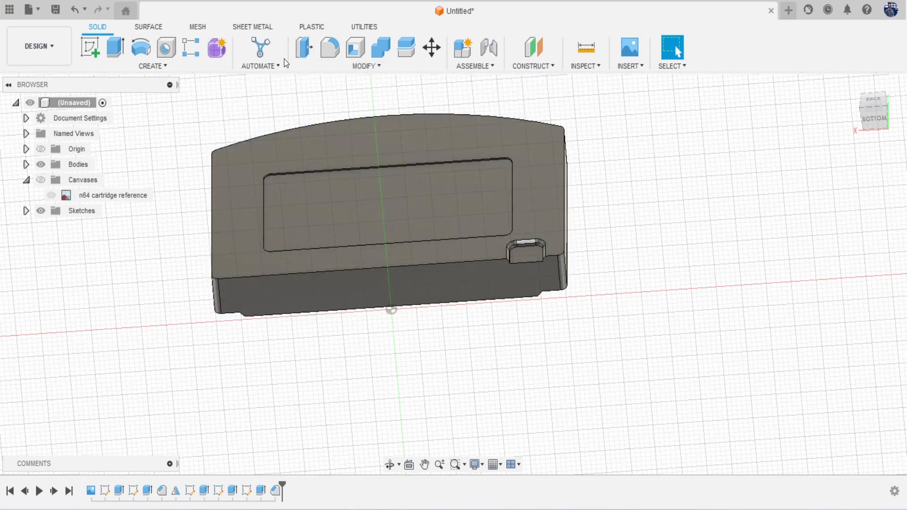
Step: Mirror the notch features across the vertical origin plane, then check both notches from the front
left_click(192, 70)
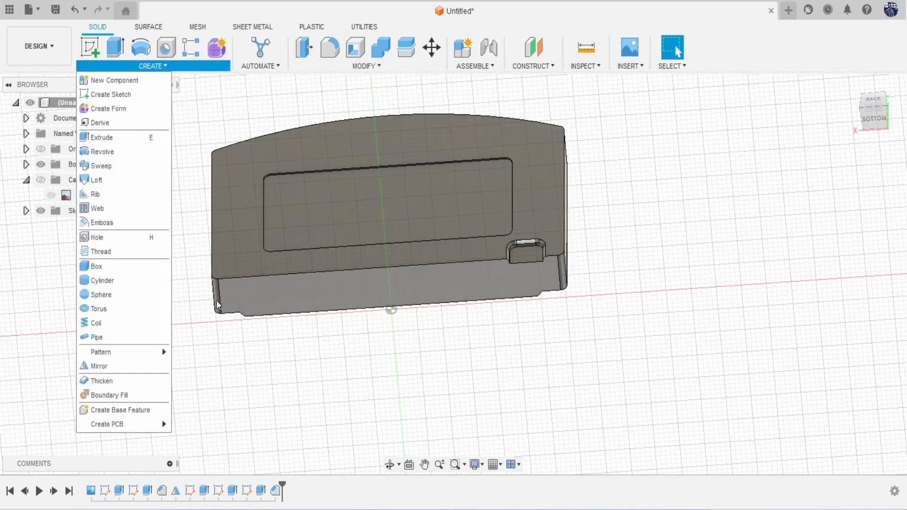
left_click(137, 369)
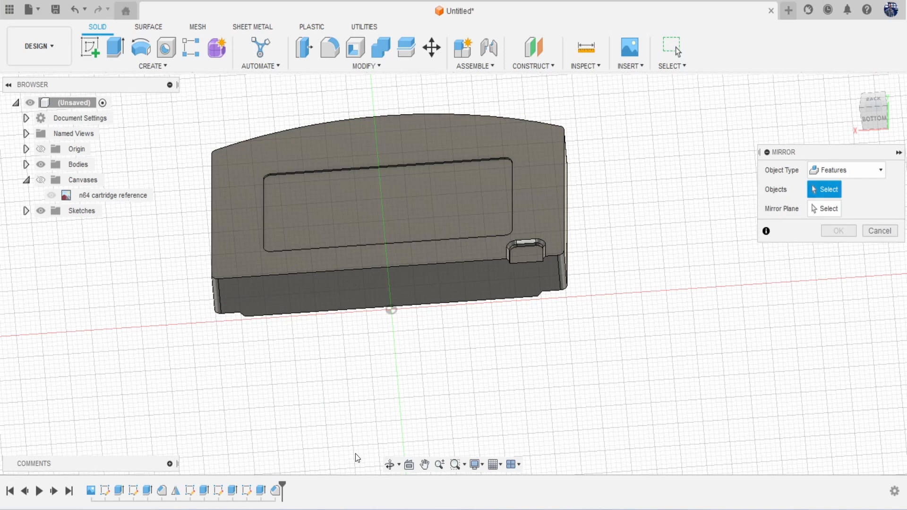
left_click(261, 491)
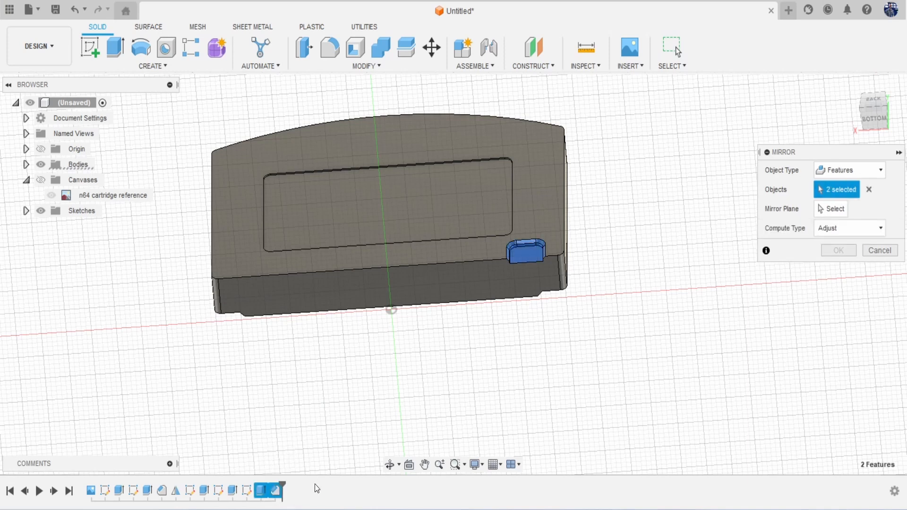
left_click(830, 208)
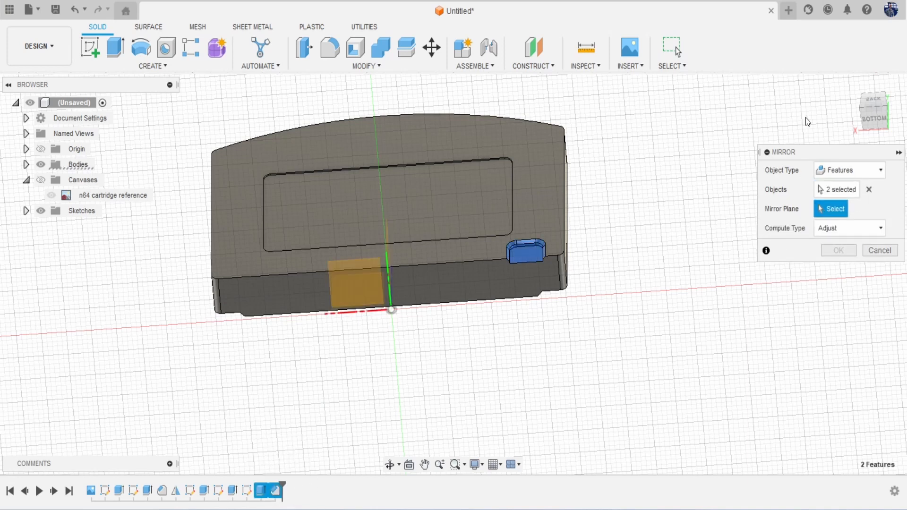
left_click_drag(874, 113, 884, 135)
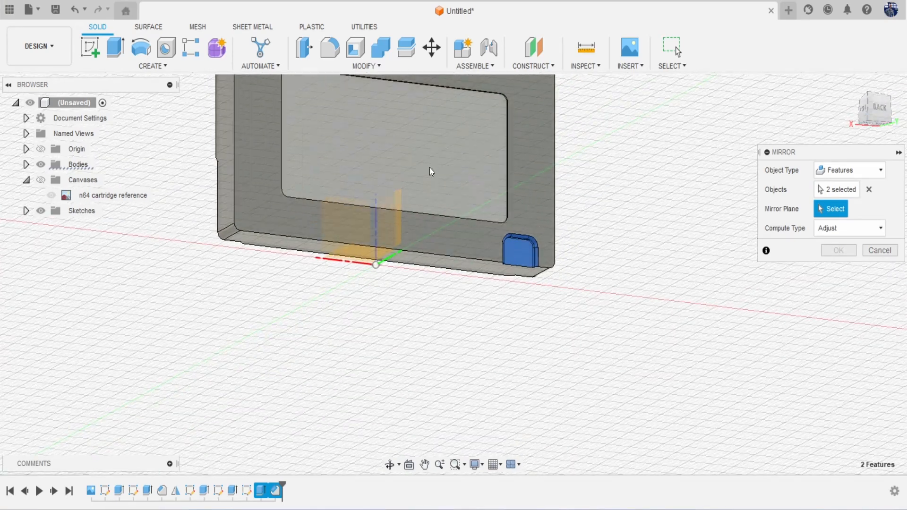
left_click(397, 209)
left_click(838, 250)
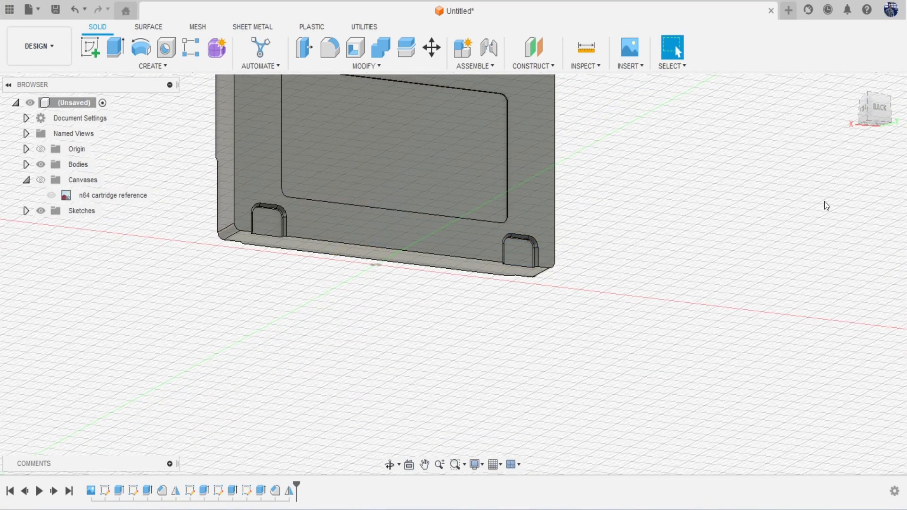
left_click_drag(873, 109, 850, 122)
mouse_move(453, 274)
middle_mouse_down("shift")
mouse_move(453, 180)
mouse_move(461, 269)
mouse_move(529, 303)
middle_mouse_up("shift")
left_click_drag(786, 119, 856, 122)
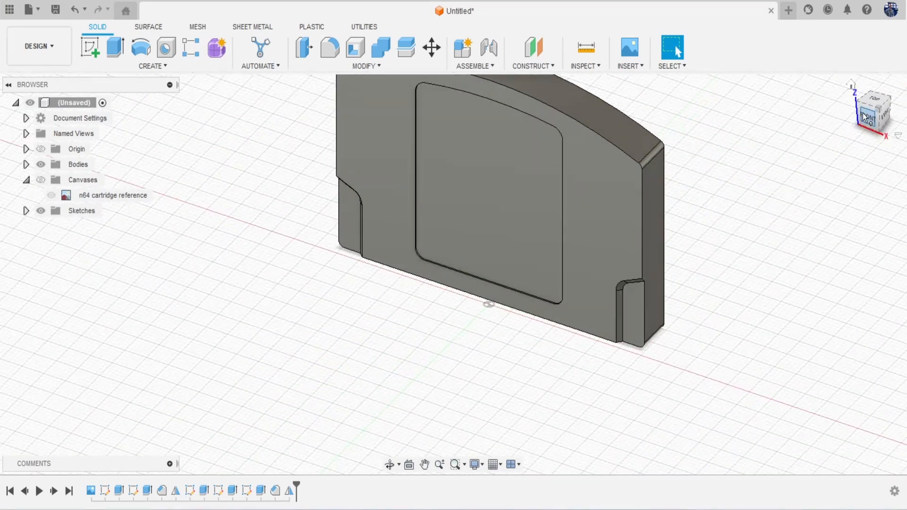
left_click(865, 116)
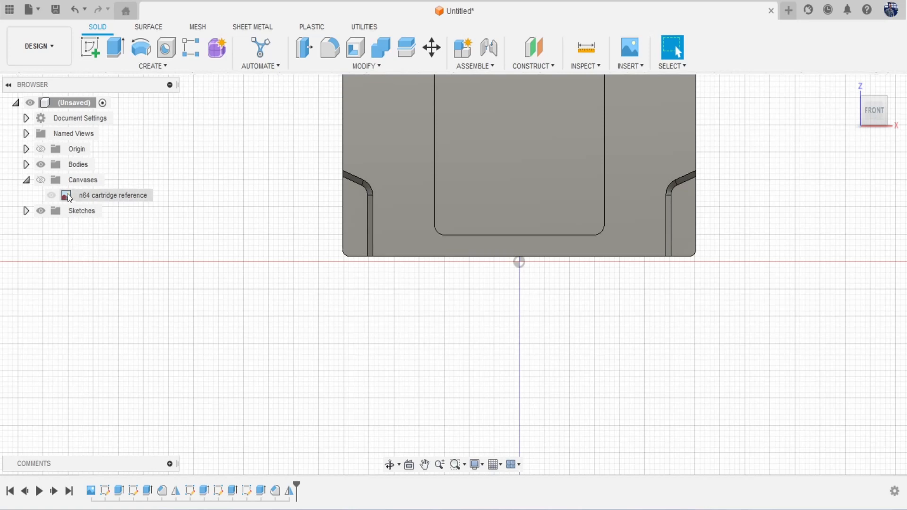
Step: Make the cartridge reference canvas visible again and fit it in view
left_click(40, 179)
middle_click_drag(243, 228, 176, 324)
scroll(491, 249, "down", 2)
scroll(492, 249, "down", 2)
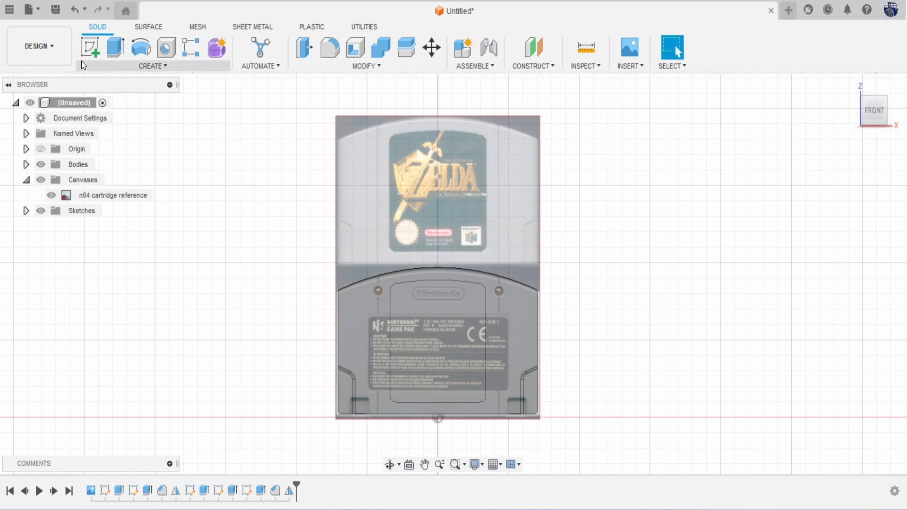
Step: Move the reference canvas by -48.408 mm and start a new sketch
right_click(85, 194)
left_click(115, 217)
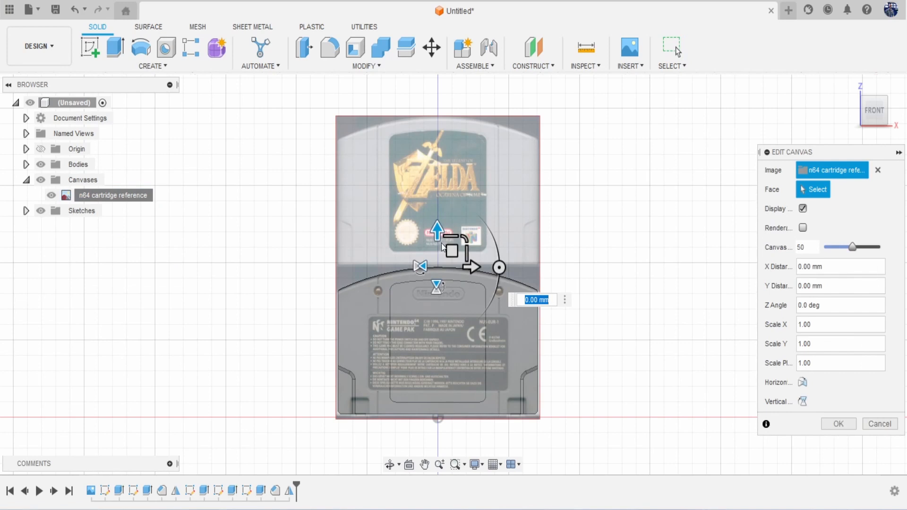
left_click_drag(441, 243, 439, 380)
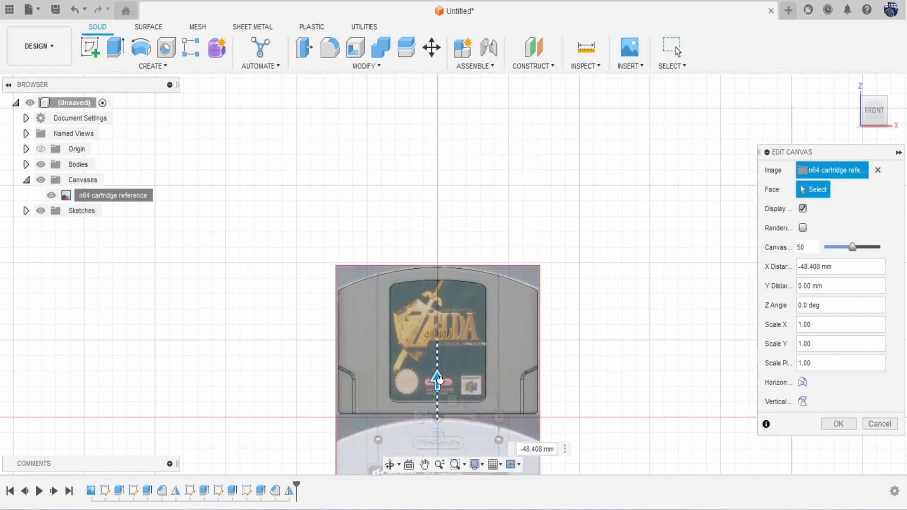
left_click(838, 424)
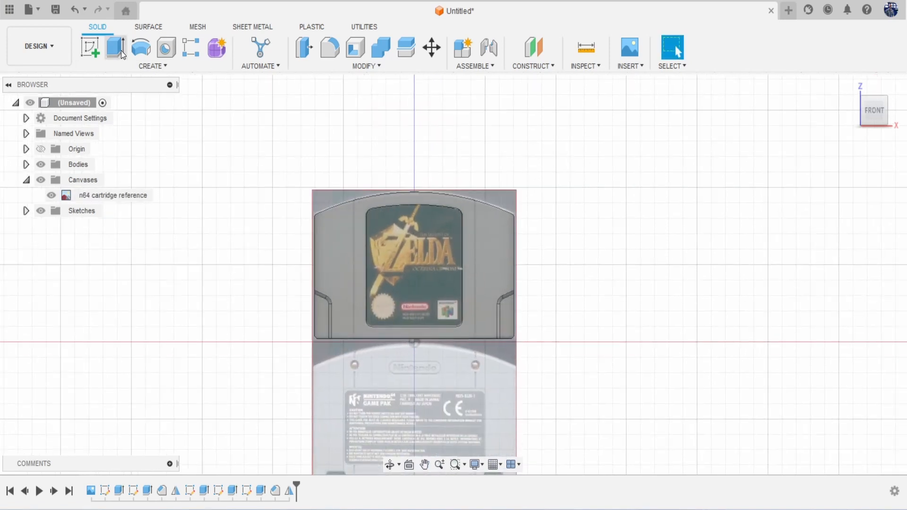
left_click(90, 47)
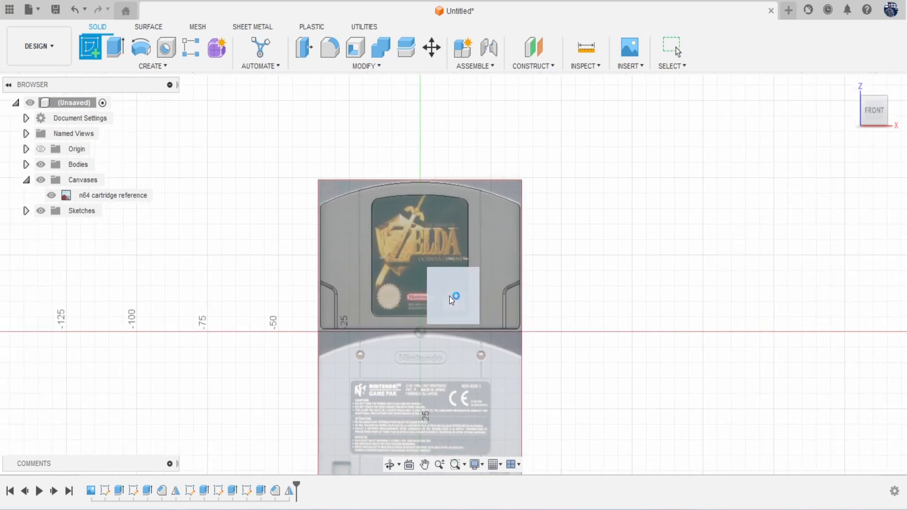
Step: On the front plane, draw a vertical line from the cartridge top past its bottom, then hide the canvas
left_click(449, 296)
scroll(379, 216, "up", 3)
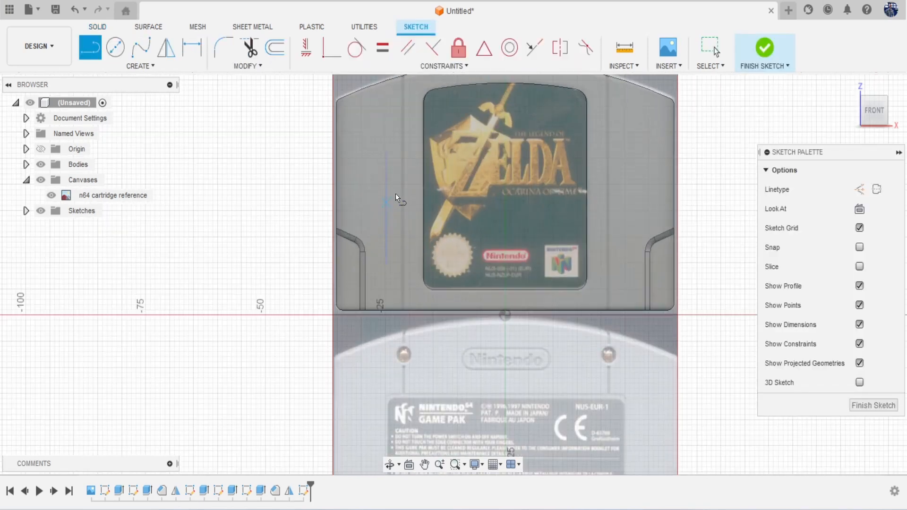
middle_click_drag(395, 194, 388, 233)
scroll(392, 193, "up", 1)
left_click(394, 95)
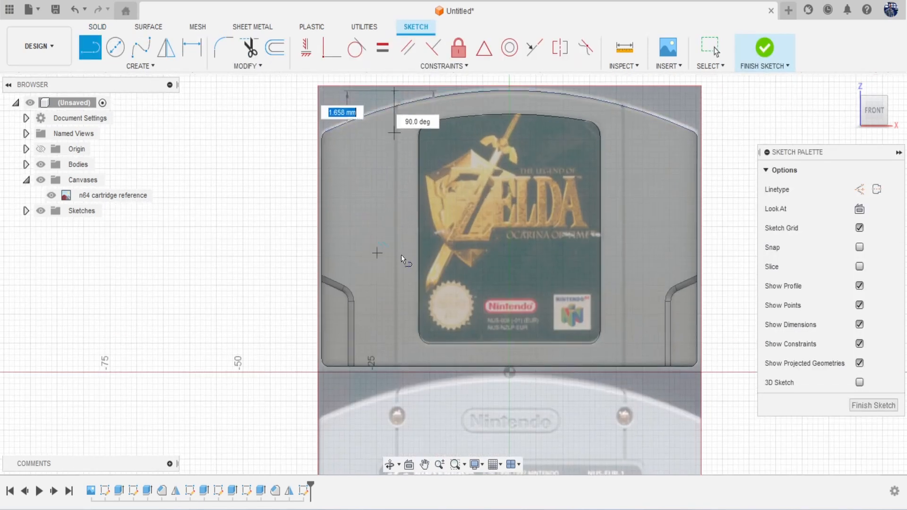
left_click(395, 393)
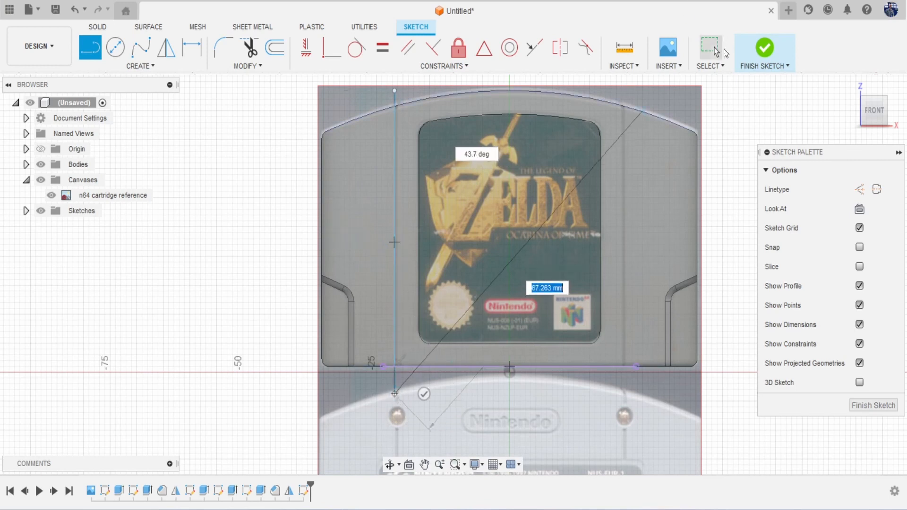
left_click(765, 54)
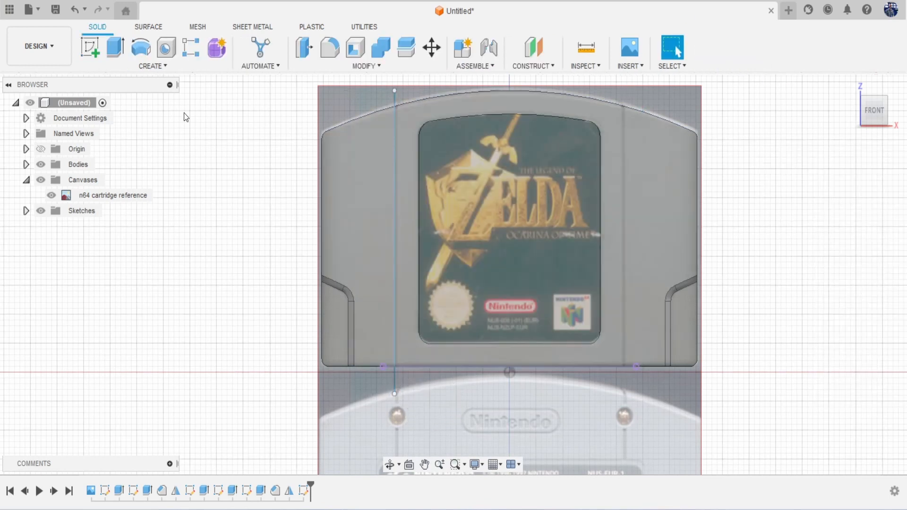
left_click(51, 196)
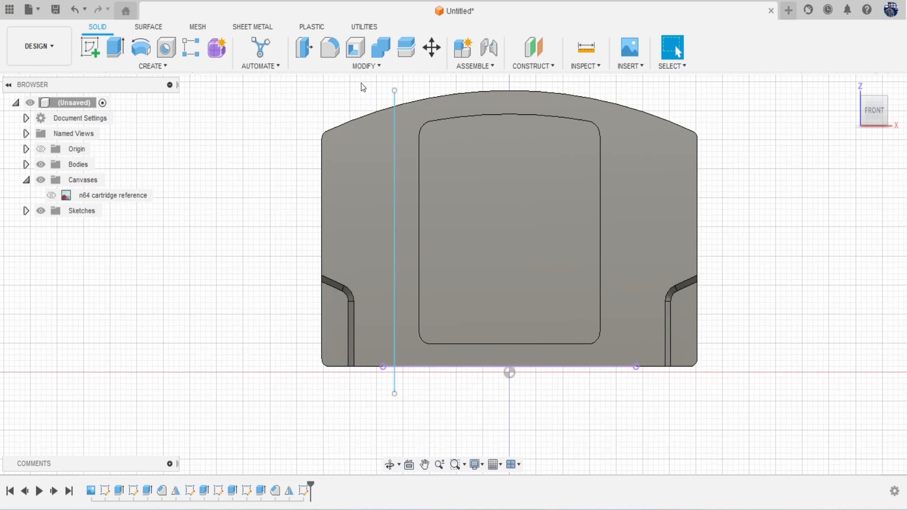
Step: Split the cartridge body using the vertical sketch line as the splitting tool
left_click(406, 47)
left_click(366, 136)
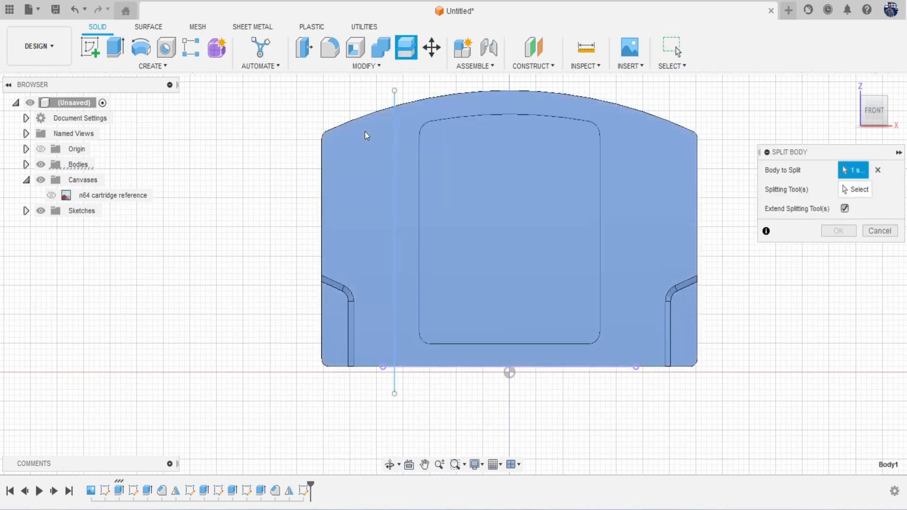
left_click(850, 190)
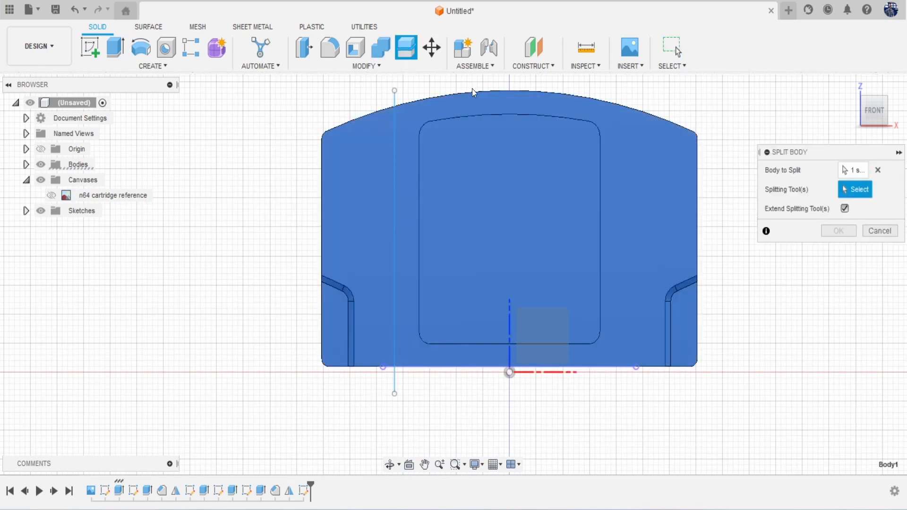
left_click(395, 101)
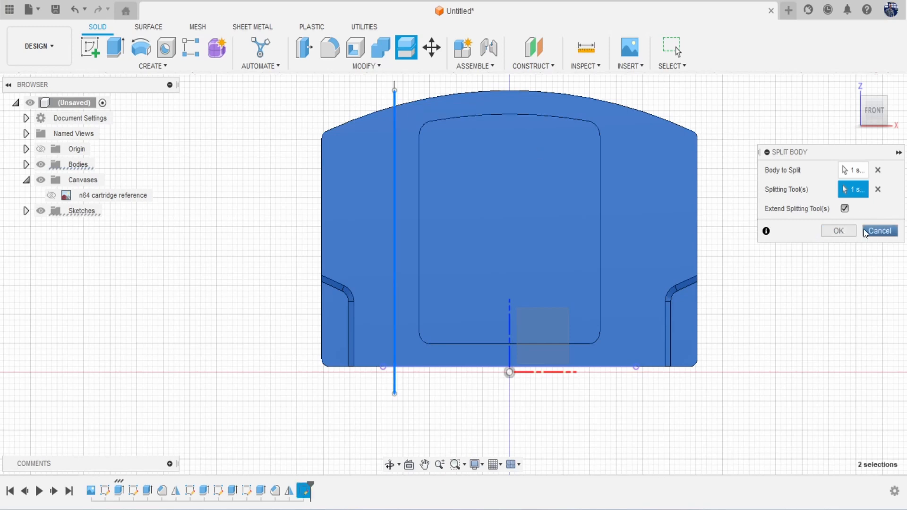
left_click(838, 230)
middle_click_drag(817, 223, 771, 225)
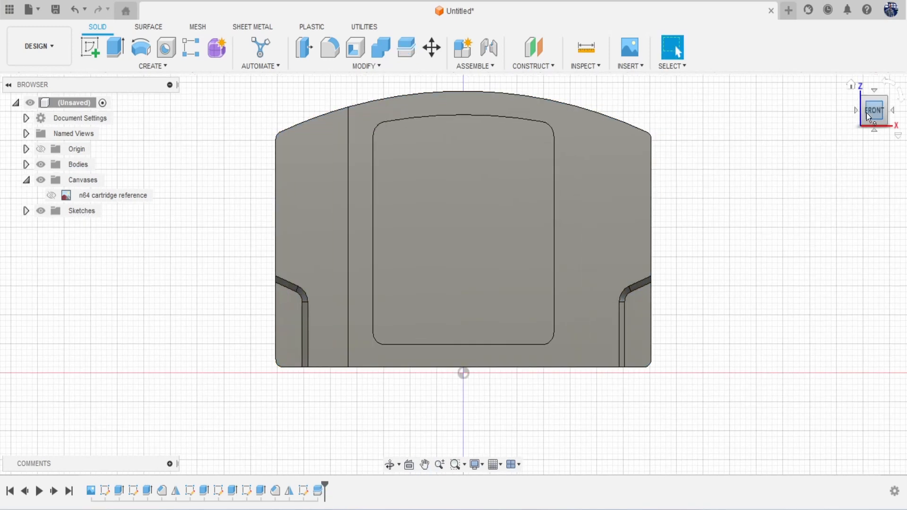
mouse_move(901, 120)
left_mouse_down()
mouse_move(906, 146)
mouse_move(906, 101)
mouse_move(906, 135)
mouse_move(888, 129)
left_mouse_up()
left_click(150, 66)
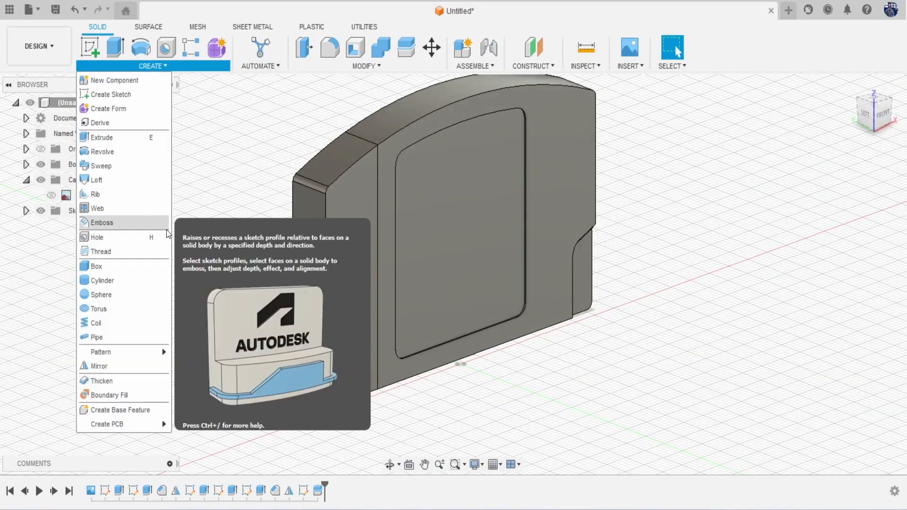
Step: Start a pipe feature with the front split seam edge as its path
left_click(132, 334)
scroll(355, 170, "up", 2)
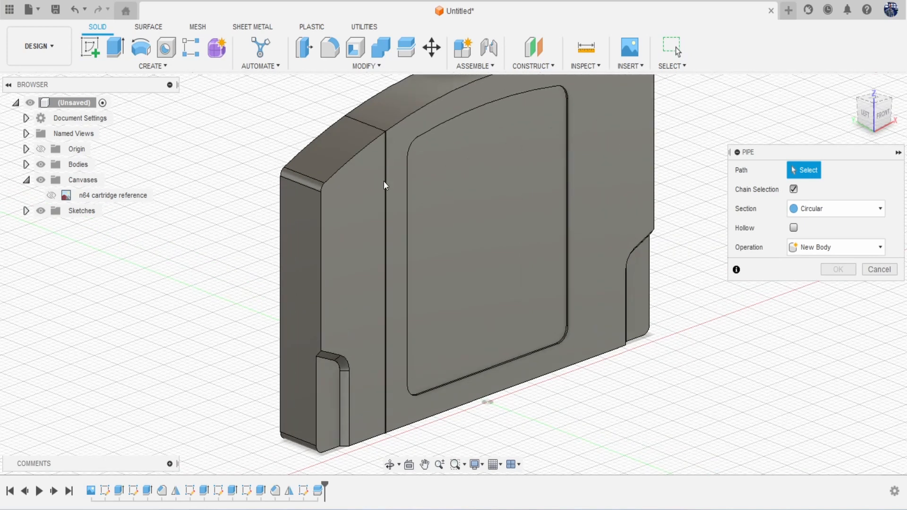
left_click(382, 187)
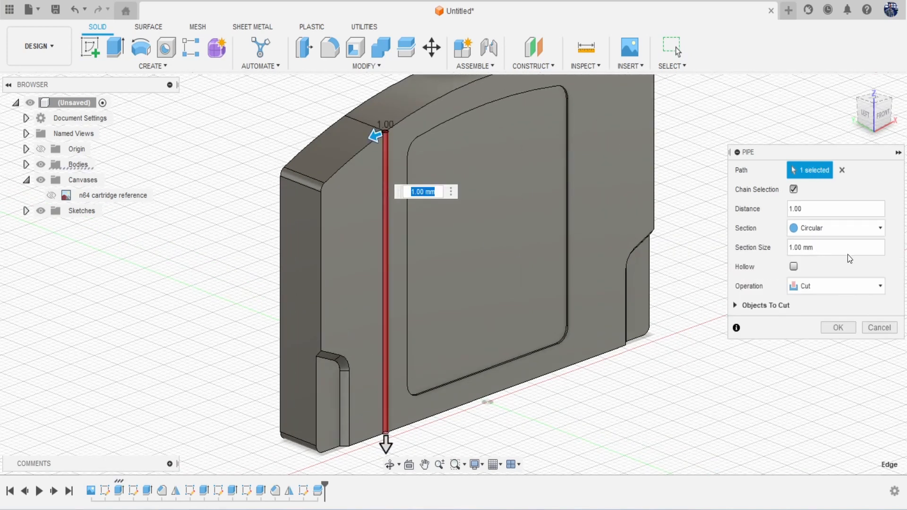
scroll(372, 120, "up", 4)
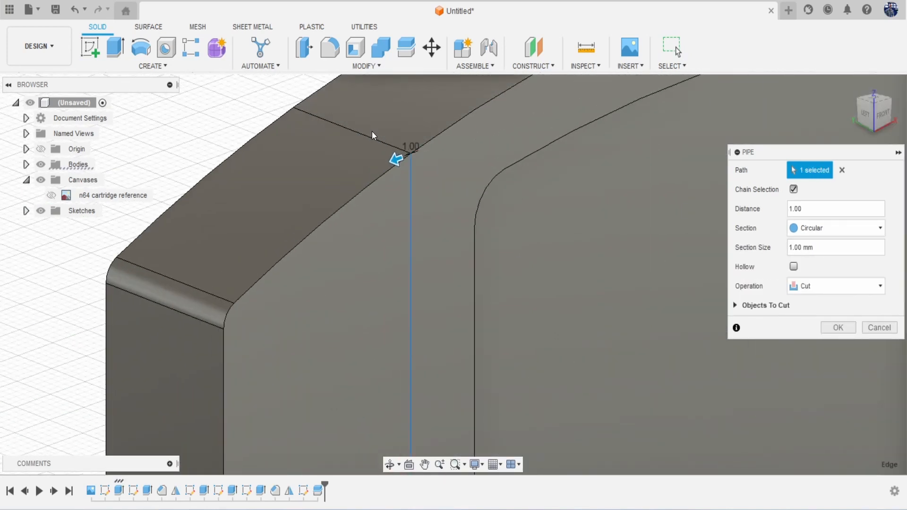
middle_click_drag(388, 231, 400, 110, "shift")
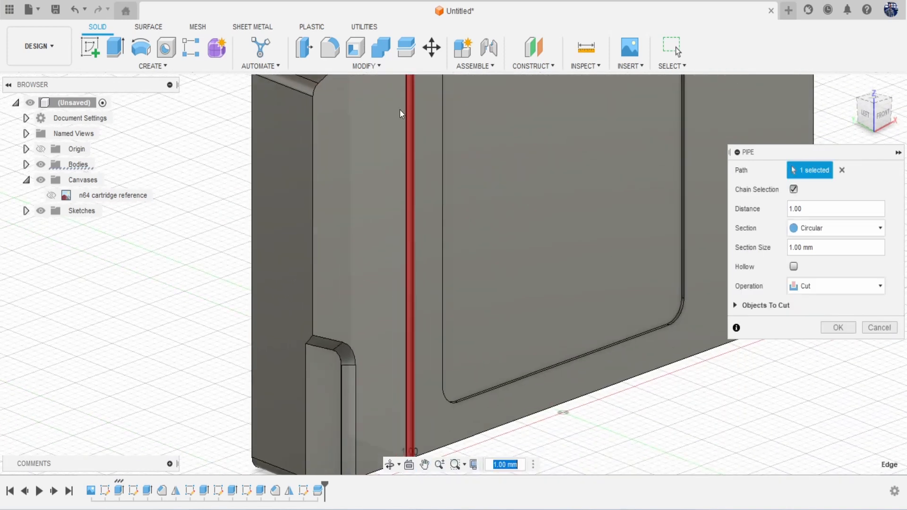
scroll(535, 245, "down", 1)
middle_click_drag(535, 245, 532, 151)
left_click_drag(873, 120, 841, 59)
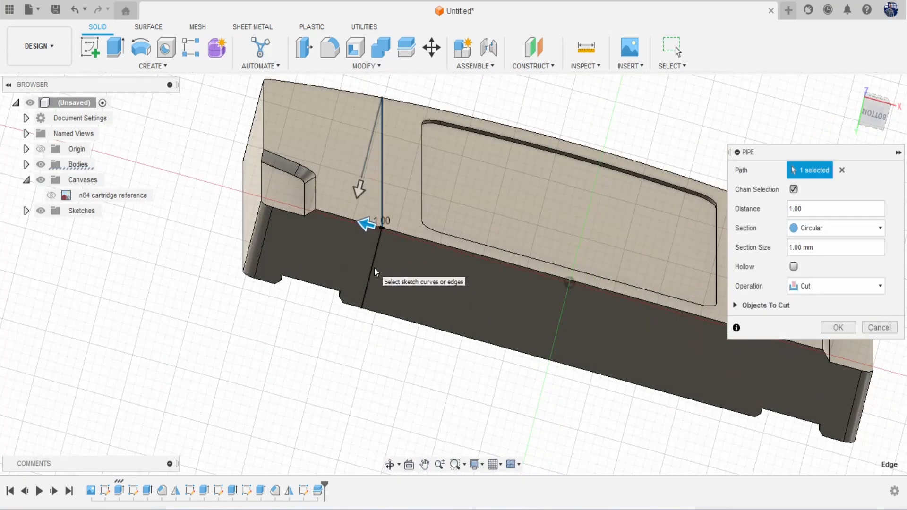
left_click_drag(863, 109, 837, 141)
Step: Add the back seam edge to the path and apply the 1.00 mm circular pipe cut
scroll(485, 244, "down", 2)
scroll(485, 244, "down", 2)
middle_click_drag(485, 244, 461, 307)
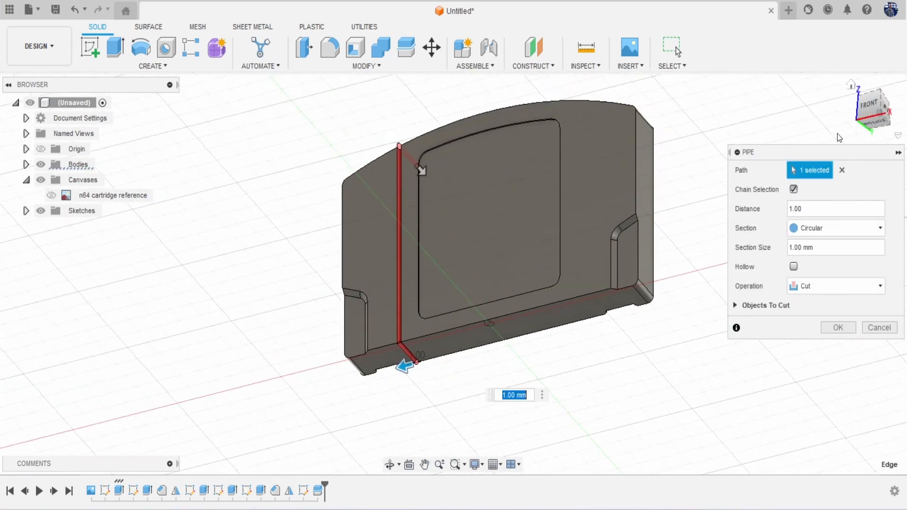
left_click_drag(871, 117, 770, 123)
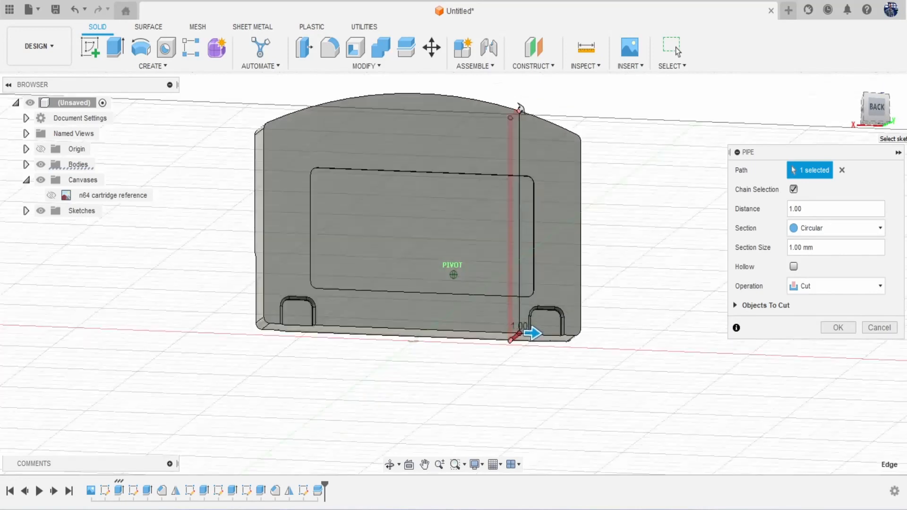
scroll(551, 309, "up", 5)
left_click(488, 297)
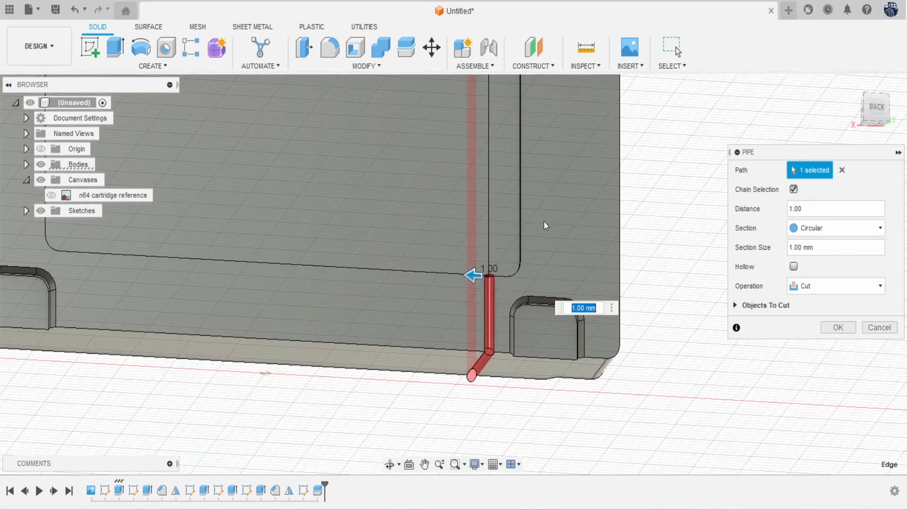
middle_click_drag(553, 182, 534, 390)
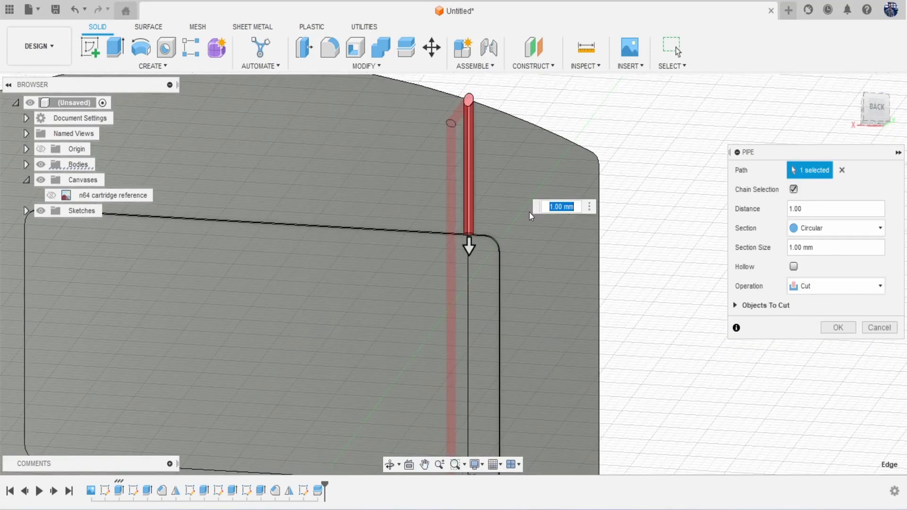
scroll(529, 213, "down", 2)
left_click(842, 326)
scroll(797, 316, "down", 2)
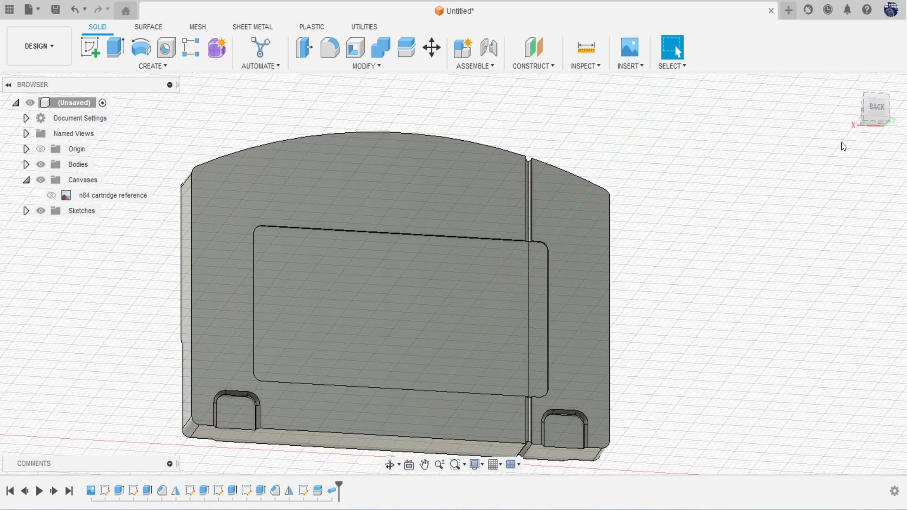
Step: Mirror the Split and Pipe features across the centre plane onto the right side
mouse_move(865, 104)
left_mouse_down()
mouse_move(834, 125)
mouse_move(786, 130)
mouse_move(767, 108)
mouse_move(796, 128)
mouse_move(869, 121)
left_mouse_up()
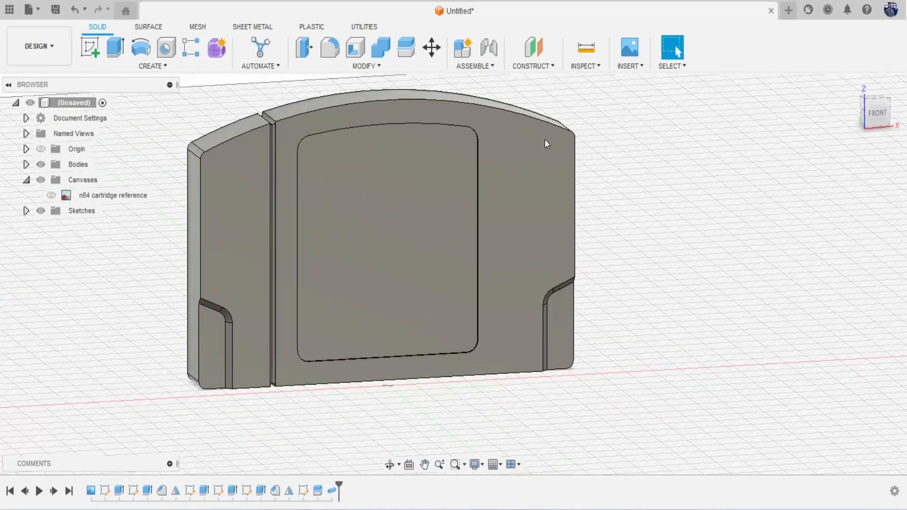
left_click(151, 66)
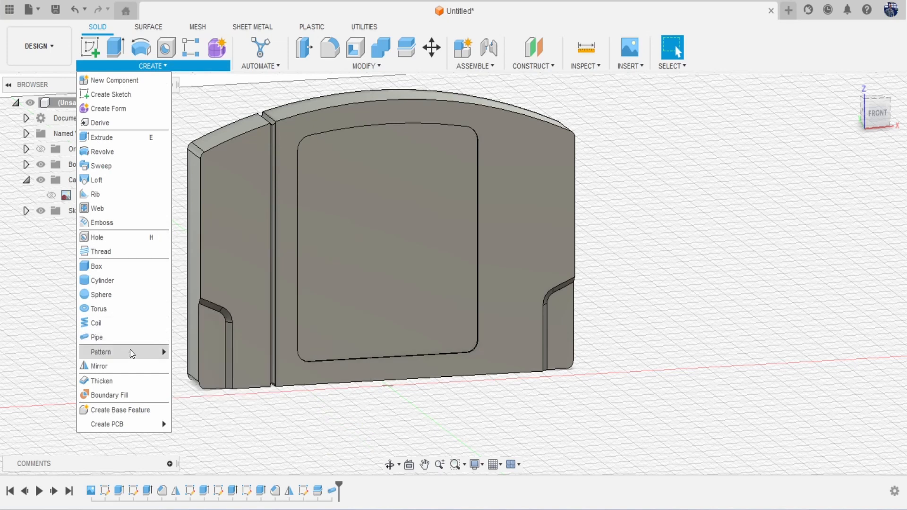
left_click(129, 367)
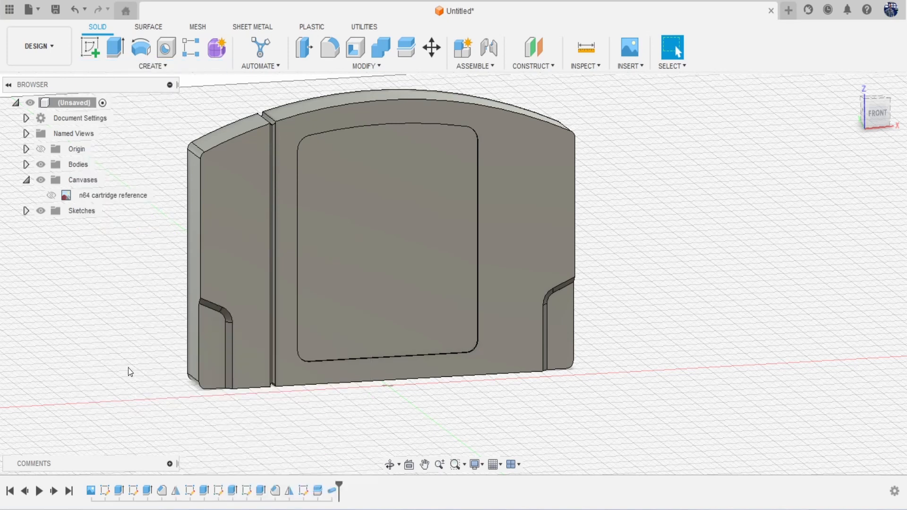
left_click(316, 491)
left_click(331, 492)
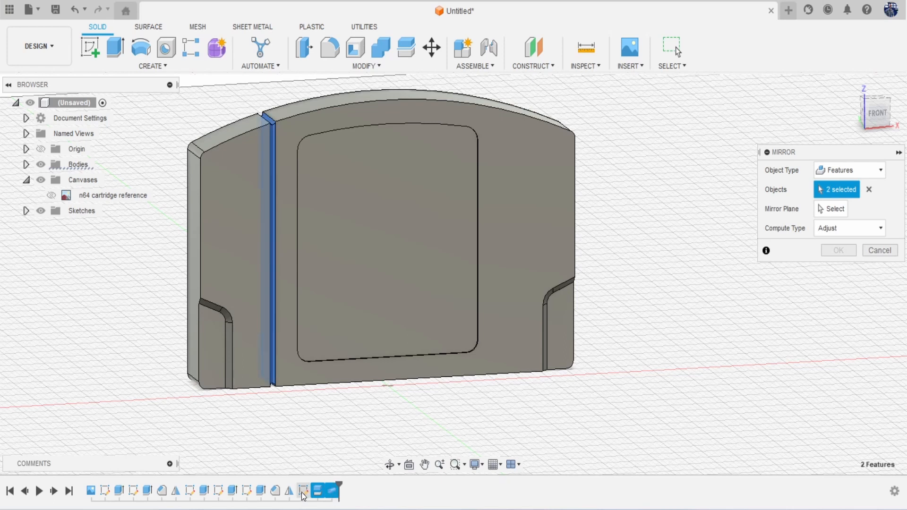
left_click(834, 213)
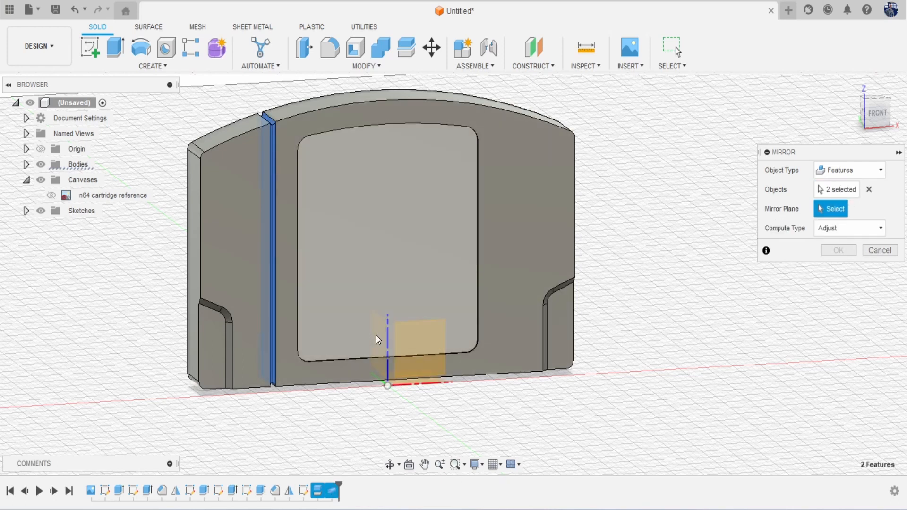
left_click(376, 335)
left_click(389, 384)
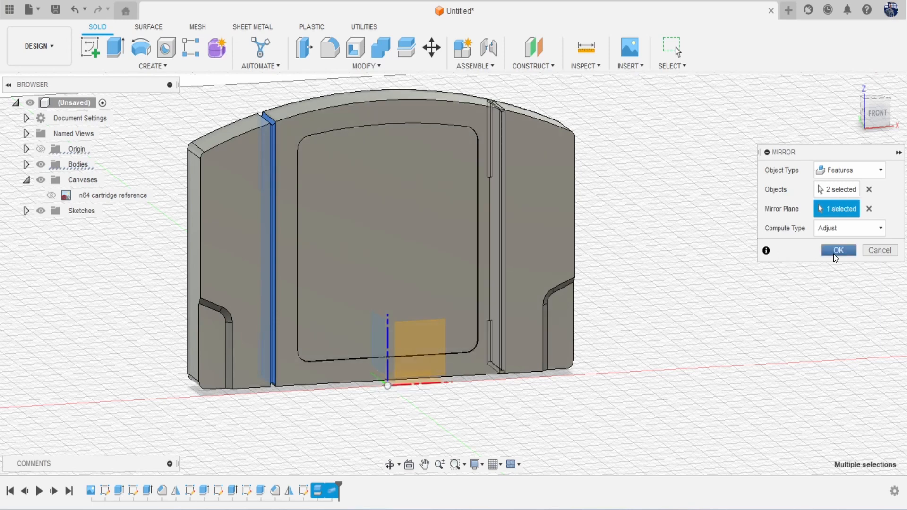
left_click(838, 250)
left_click(876, 114)
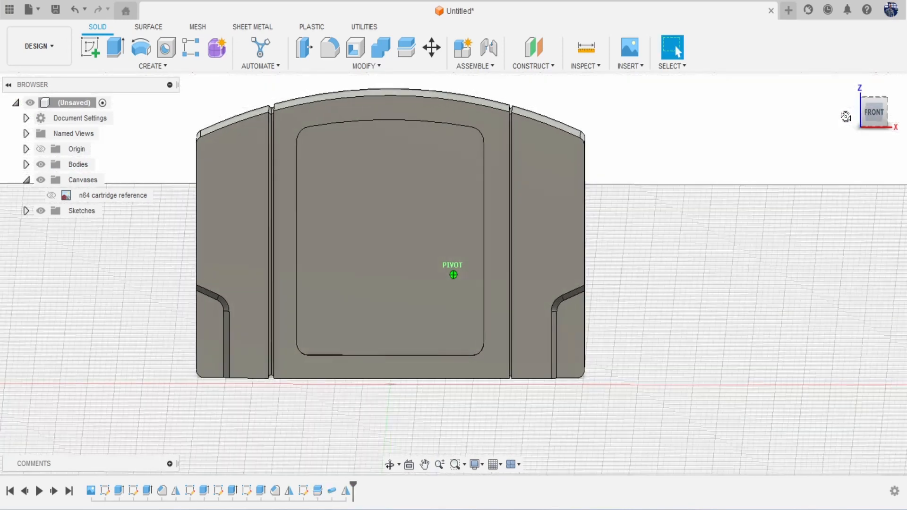
mouse_move(846, 116)
left_mouse_down()
mouse_move(844, 106)
mouse_move(872, 124)
mouse_move(895, 121)
mouse_move(896, 112)
mouse_move(870, 106)
mouse_move(836, 107)
mouse_move(846, 118)
mouse_move(829, 109)
mouse_move(834, 114)
left_mouse_up()
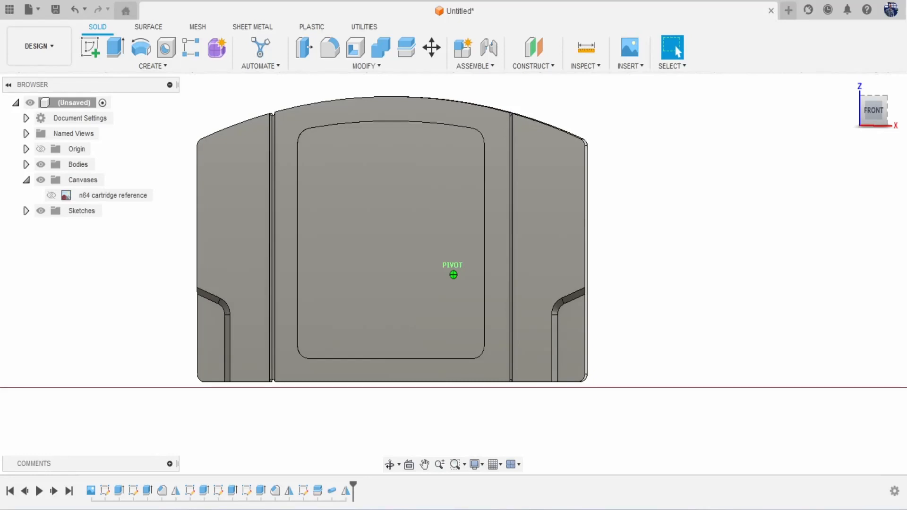
left_click_drag(835, 115, 879, 124)
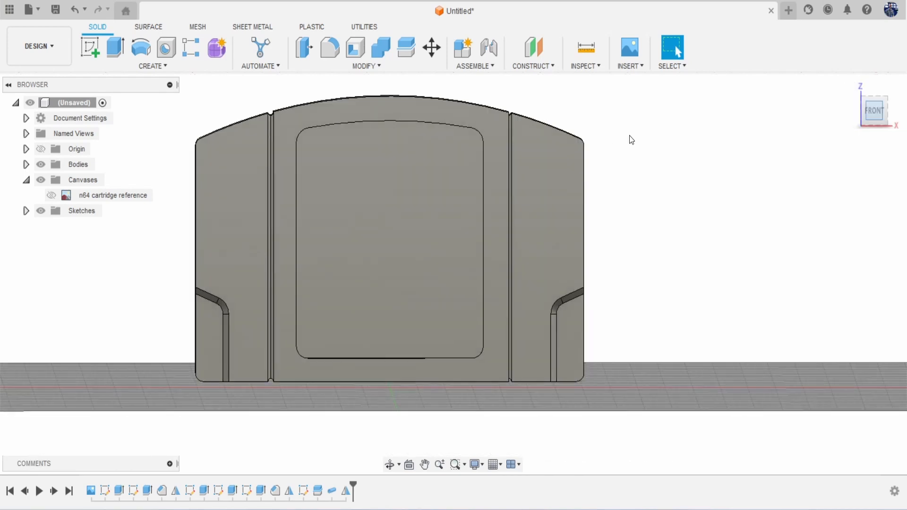
scroll(506, 122, "up", 5)
scroll(519, 154, "down", 6)
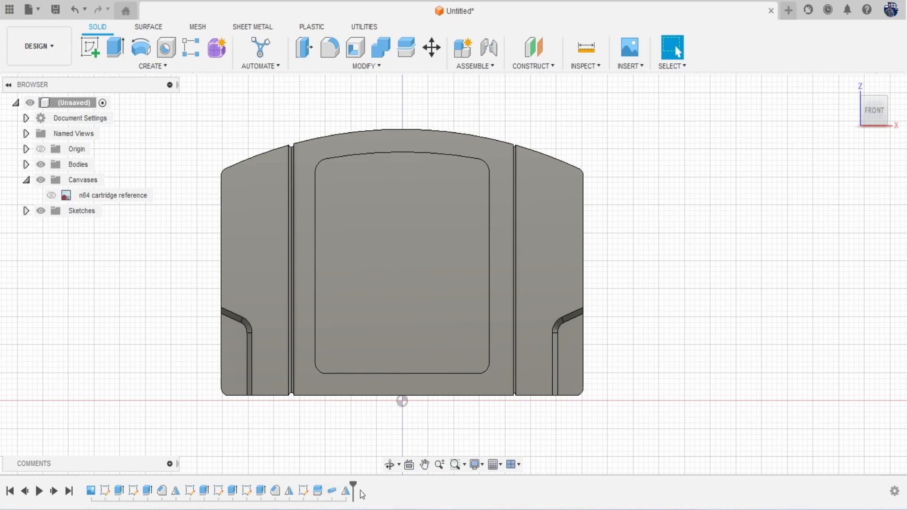
Step: Delete Split1 and every feature after it from the timeline
left_click_drag(354, 484, 310, 489)
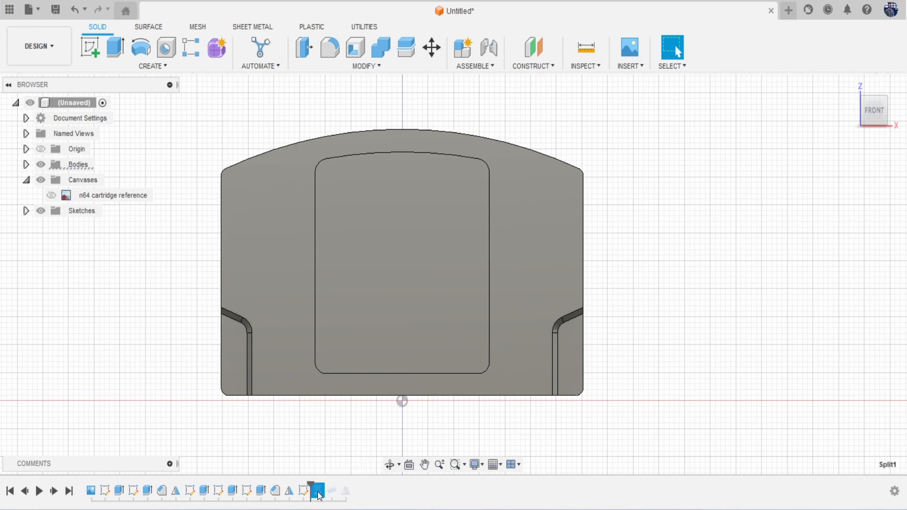
right_click(319, 496)
left_click(394, 439)
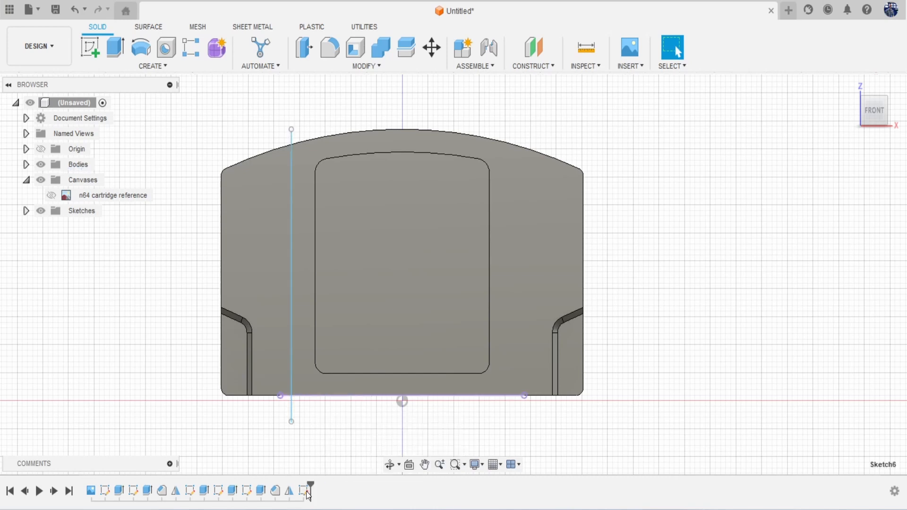
Step: Reopen Sketch6 and draw a vertical centre line up from the origin
right_click(309, 495)
left_click(358, 361)
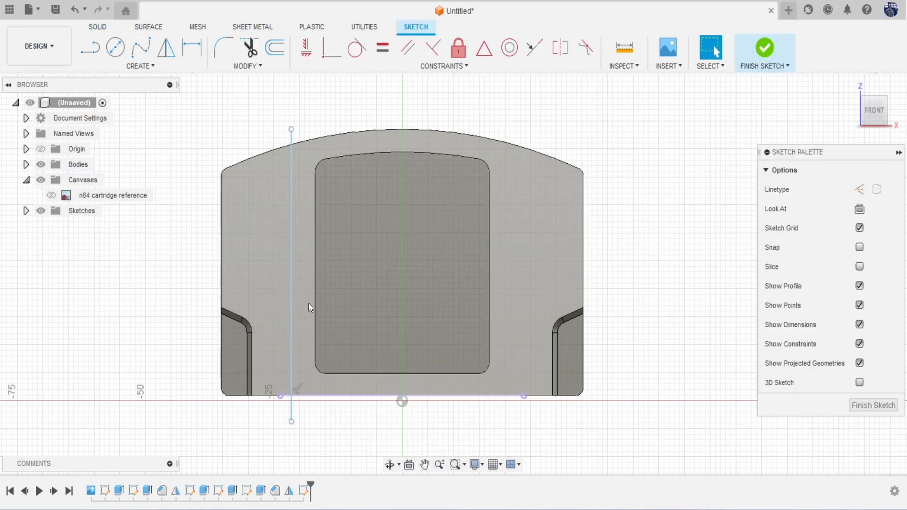
key("l")
left_click(402, 400)
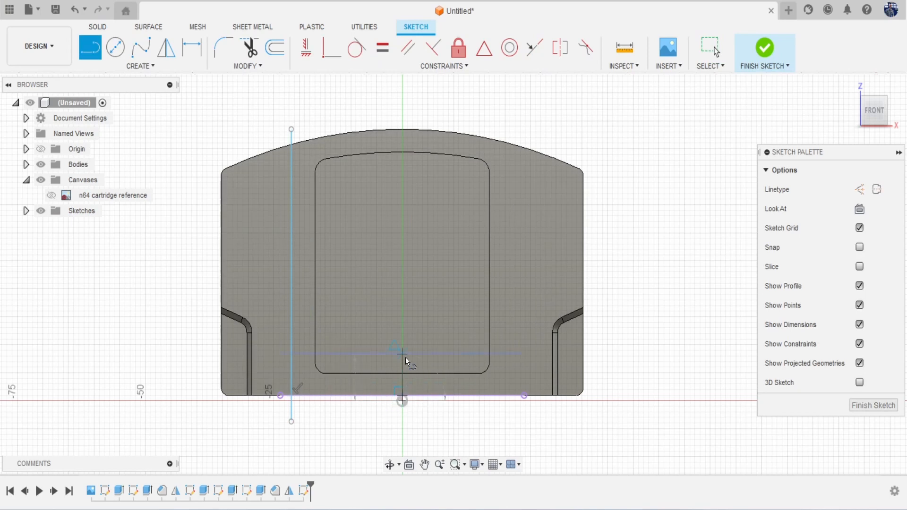
left_click(405, 357)
key("Escape")
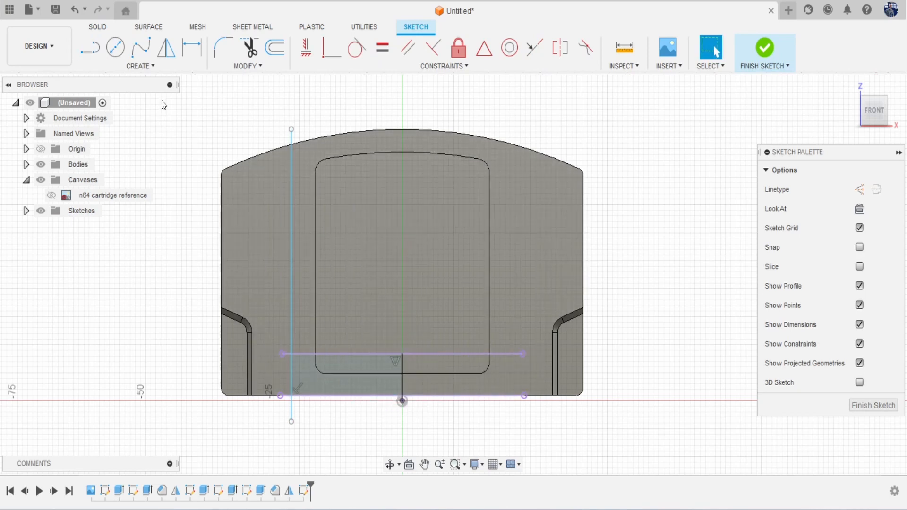
Step: Mirror the left vertical line across the centre line and finish the sketch
left_click(141, 66)
left_click(144, 236)
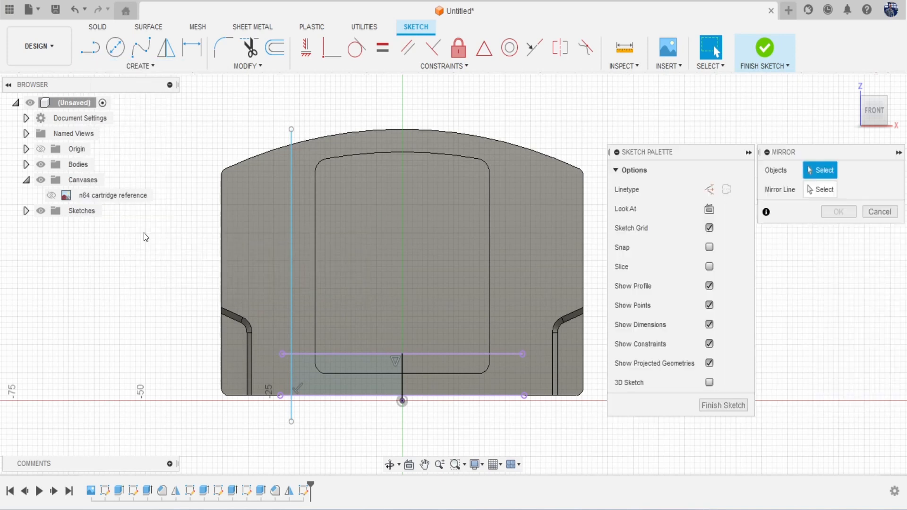
left_click(291, 231)
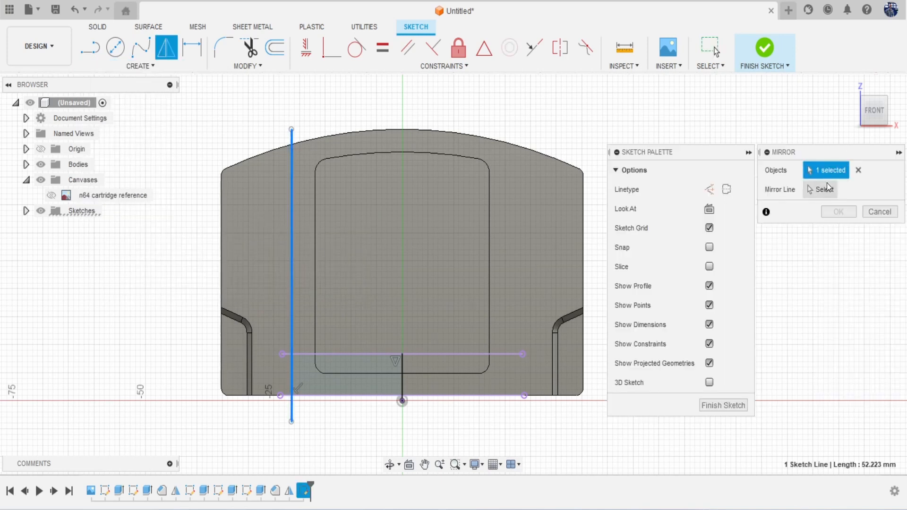
left_click(404, 381)
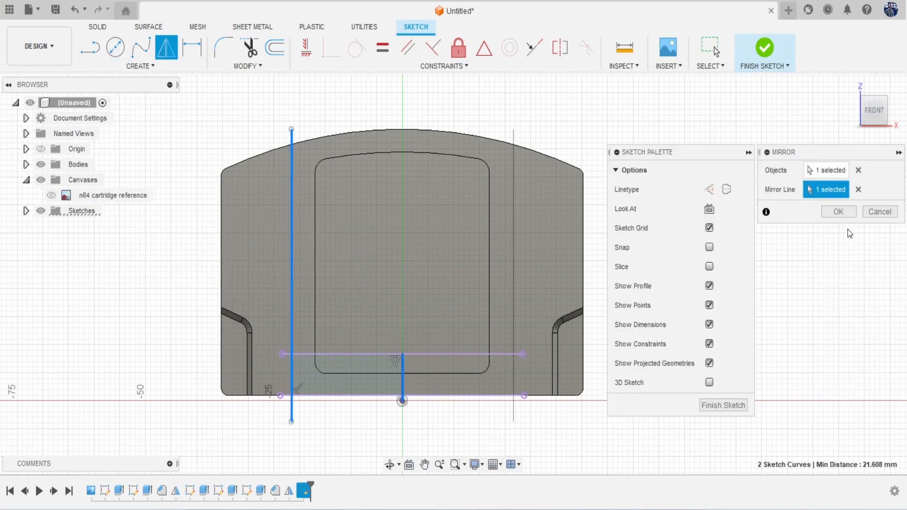
left_click(839, 213)
left_click(768, 56)
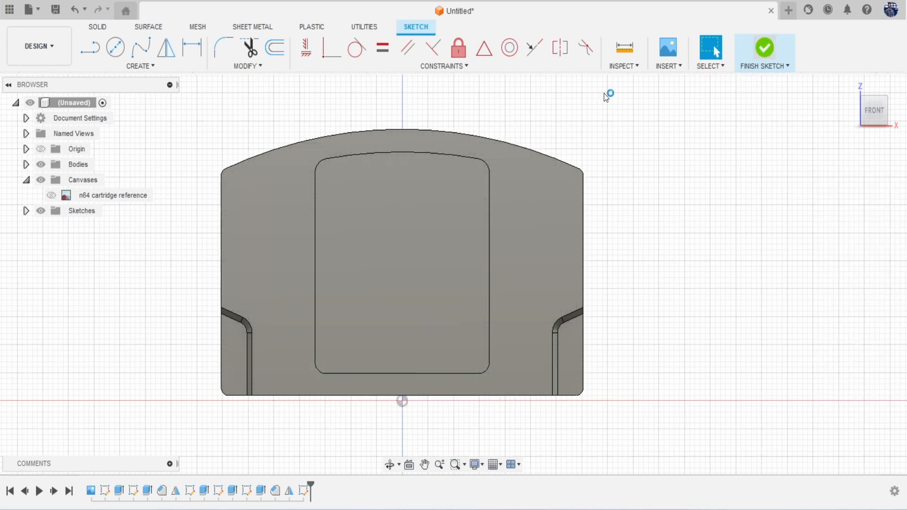
Step: Show Sketch6, split the body with both vertical lines into three pieces, then hide Sketch6
left_click(27, 211)
left_click(51, 304)
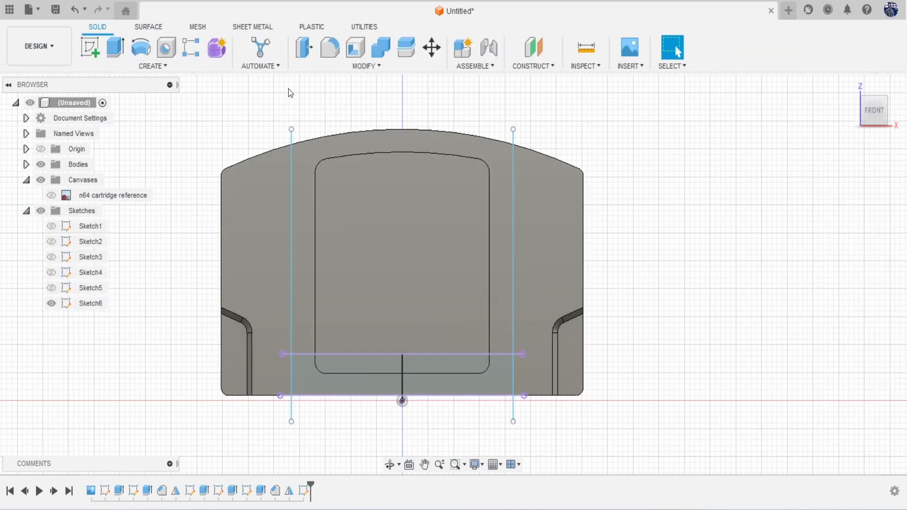
left_click(405, 47)
left_click(432, 147)
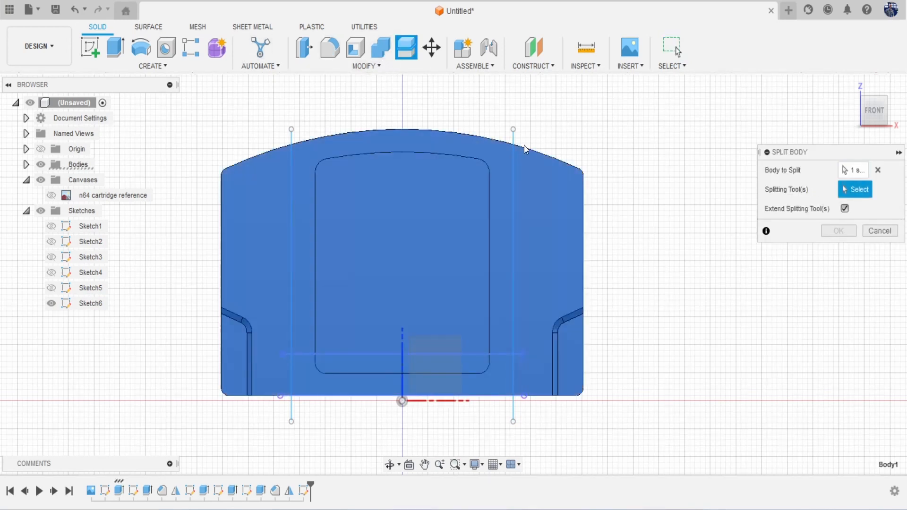
left_click(515, 140)
left_click(291, 137)
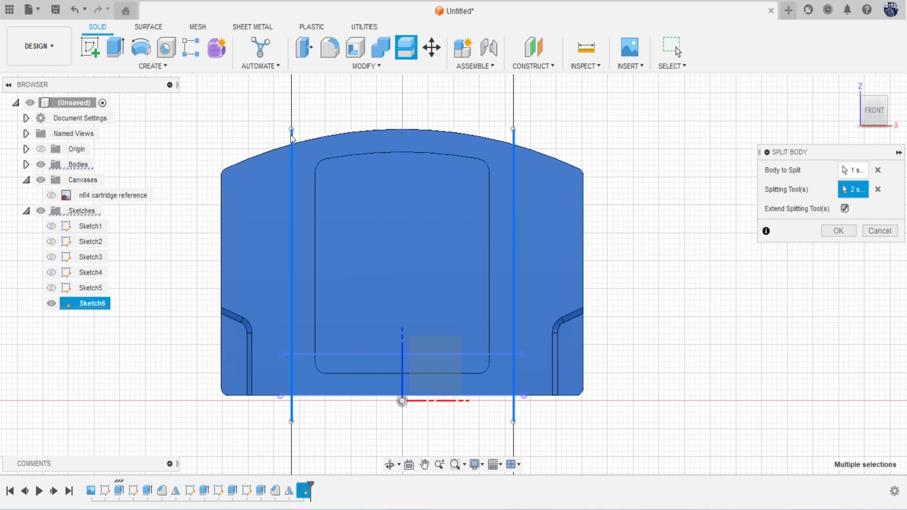
left_click(835, 231)
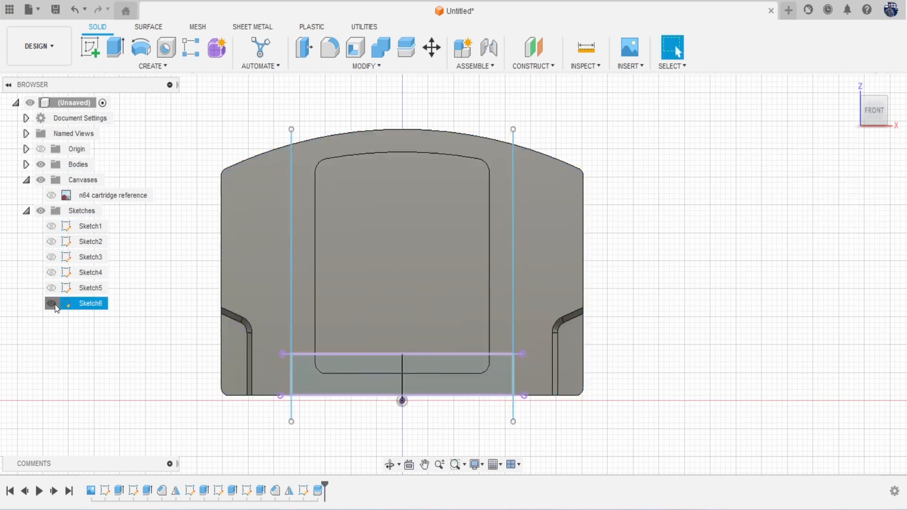
left_click(52, 304)
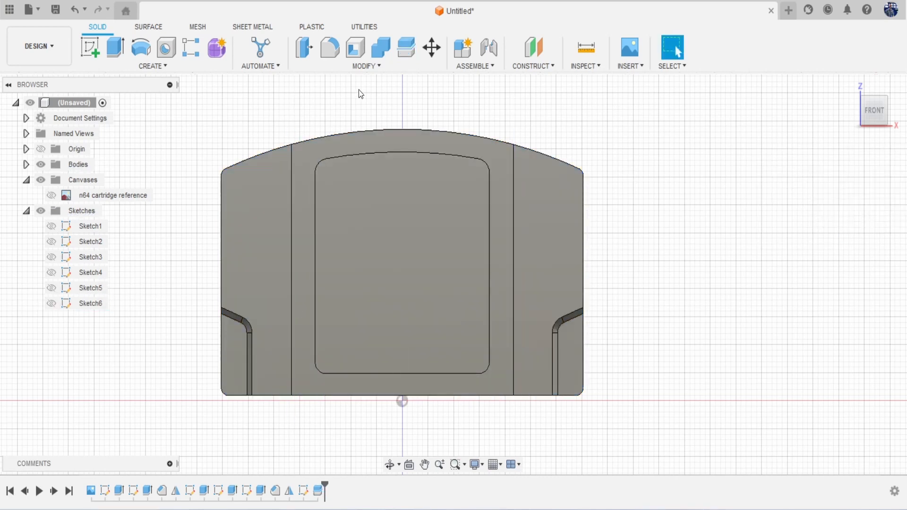
Step: Start a pipe whose path follows the left seam edge and the top seam edge
left_click(155, 65)
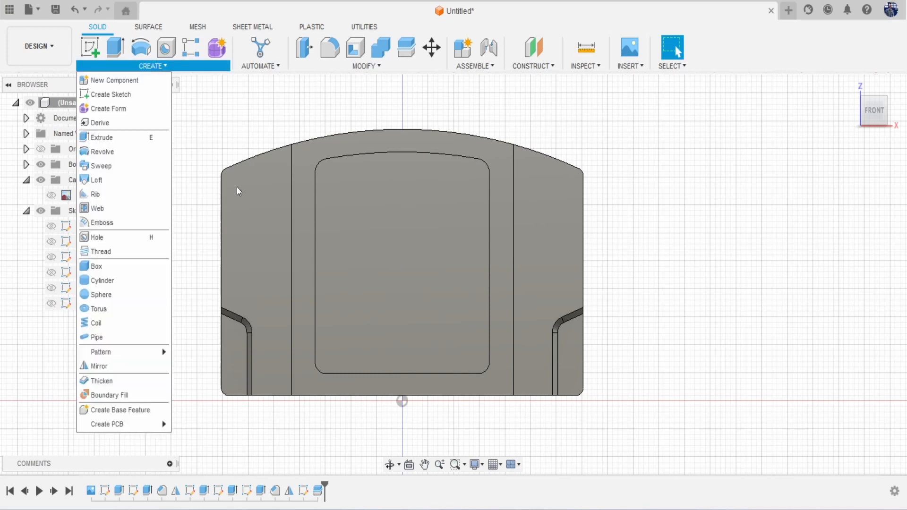
left_click(143, 339)
left_click(291, 187)
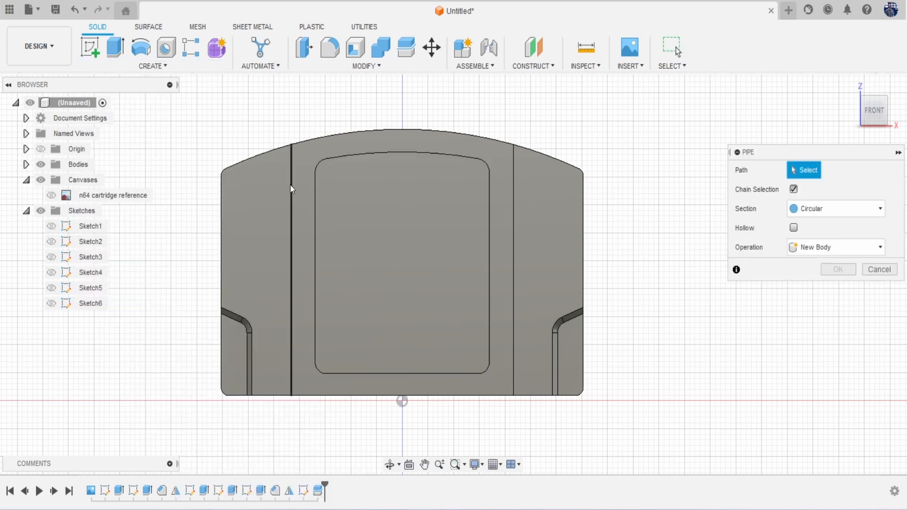
left_click(872, 124)
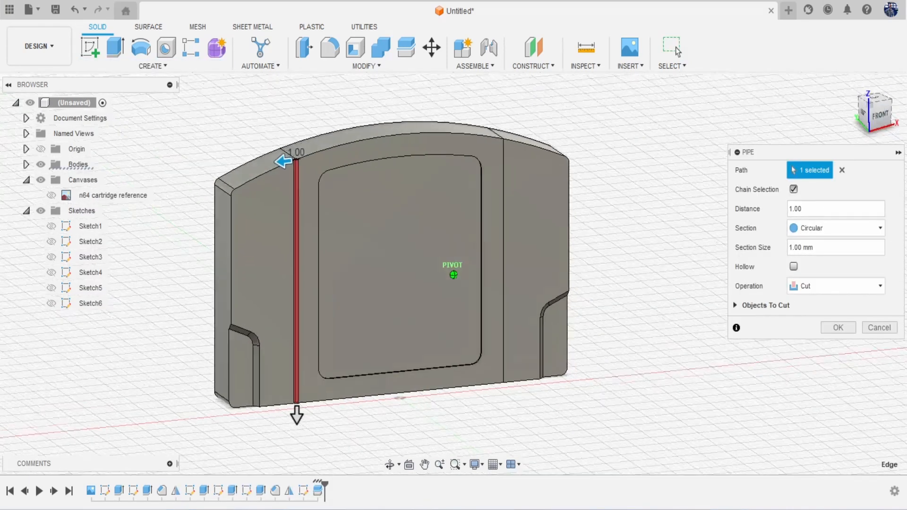
scroll(384, 212, "up", 5)
left_click(290, 186)
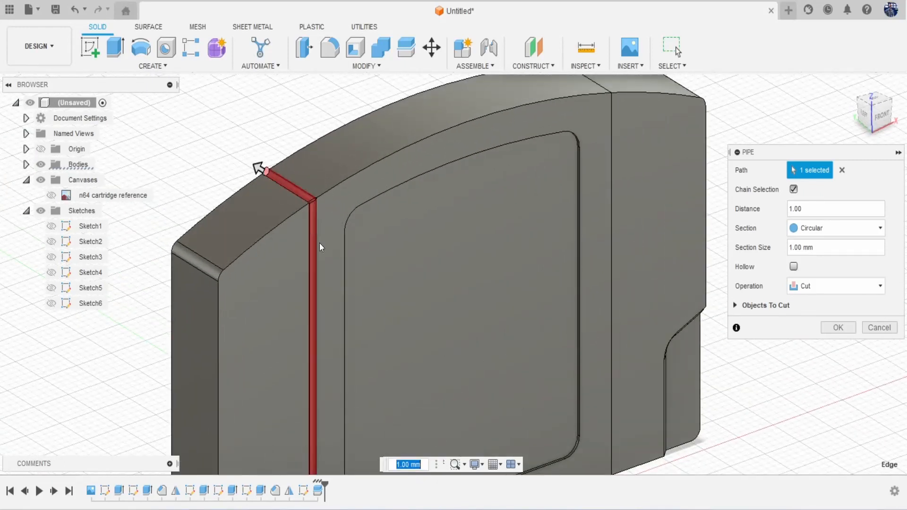
Step: Add the bottom and back seam edges and apply the 1.00 mm circular cut
middle_click_drag(322, 263, 322, 77)
left_click(873, 124)
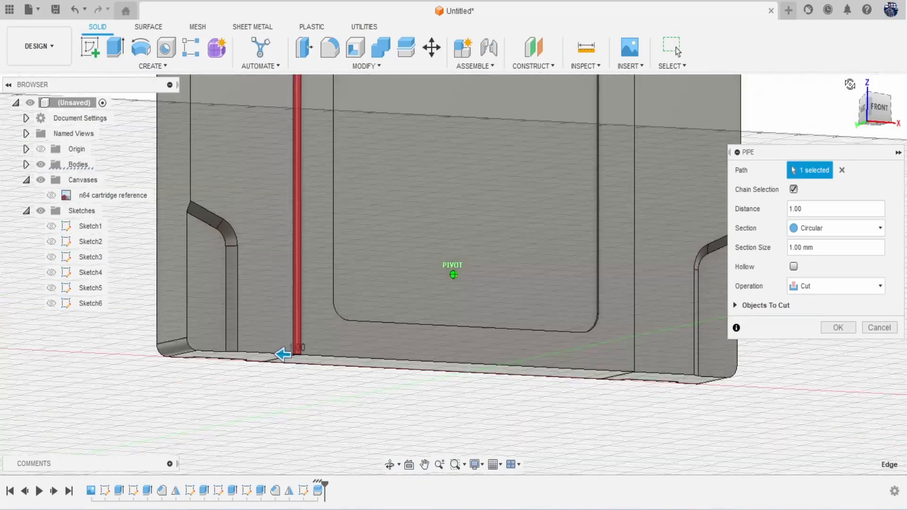
left_click(279, 310)
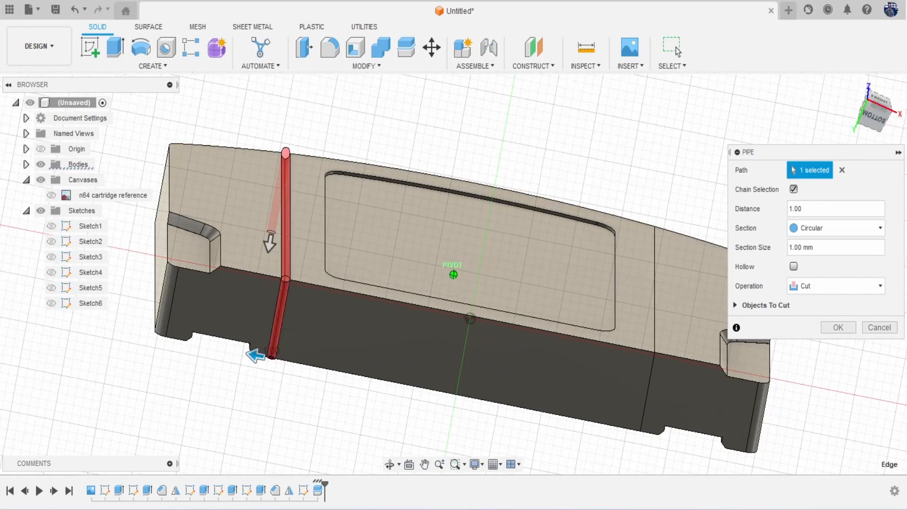
left_click_drag(873, 116, 769, 207)
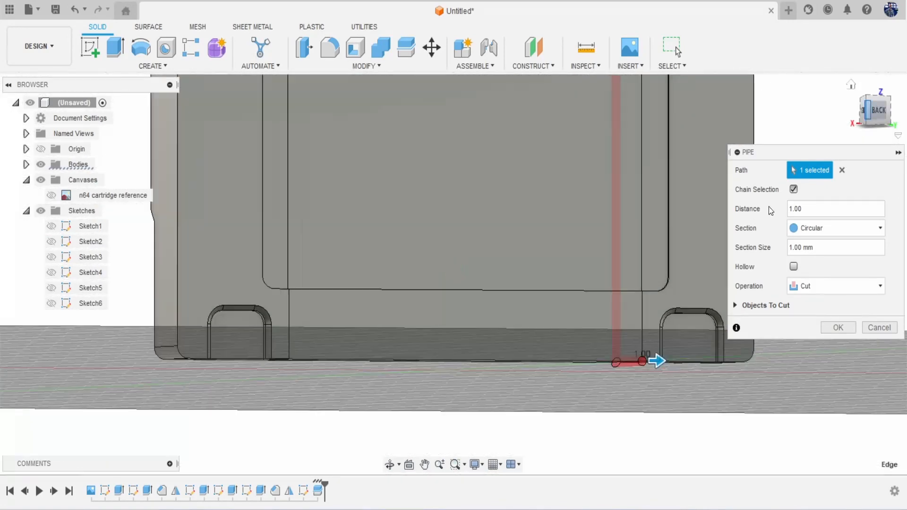
left_click(643, 304)
middle_click_drag(636, 210, 525, 420)
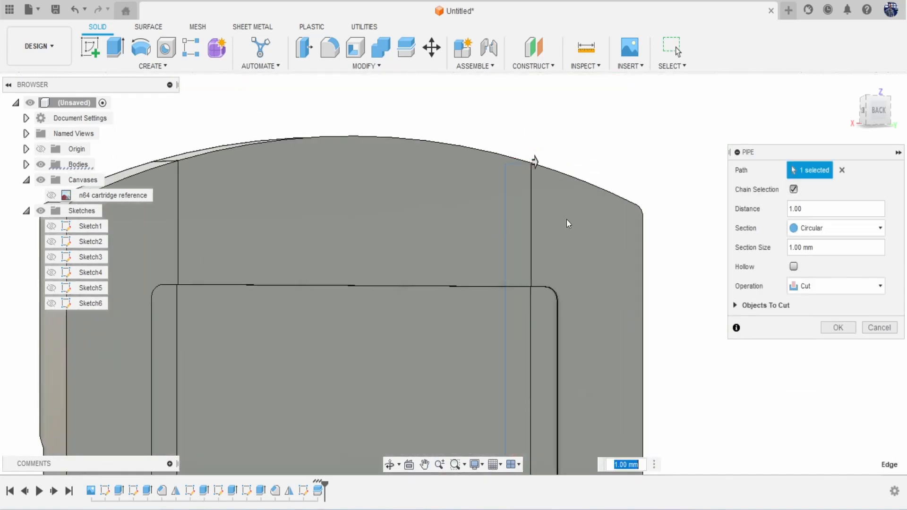
middle_click_drag(400, 257, 573, 254)
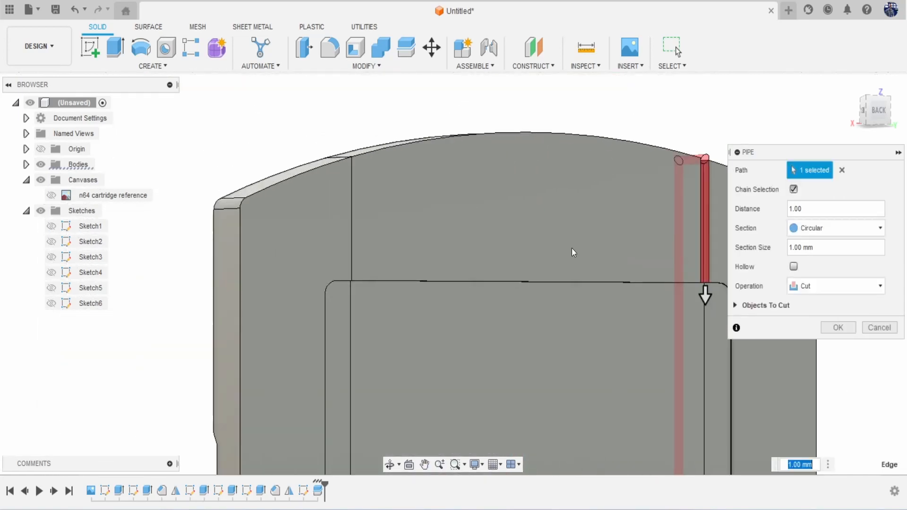
scroll(350, 219, "down", 2)
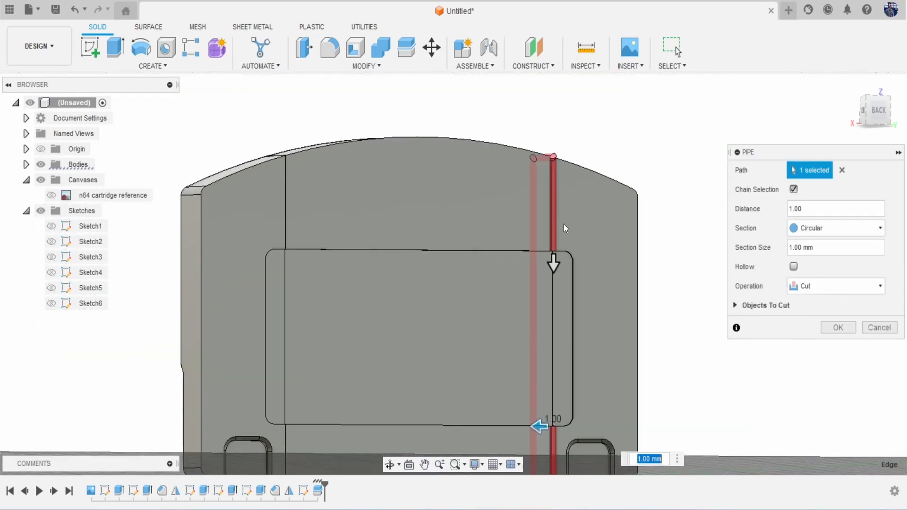
left_click(836, 329)
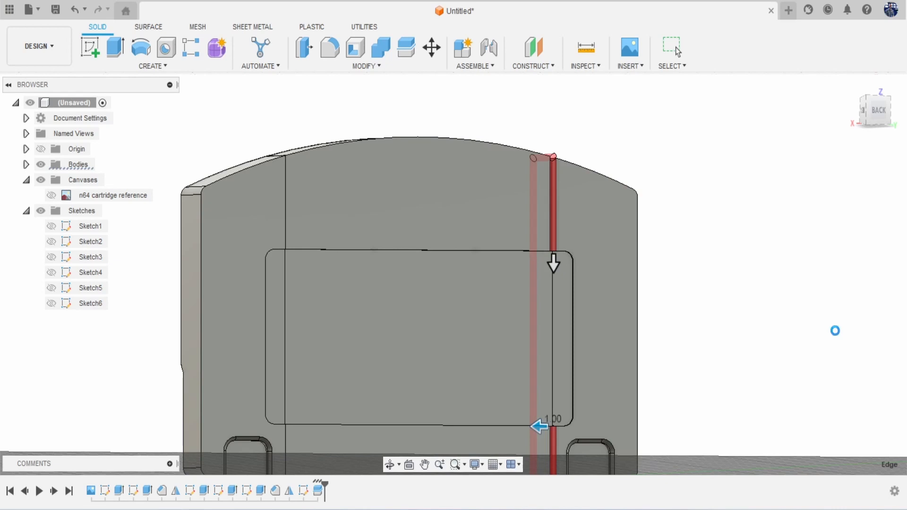
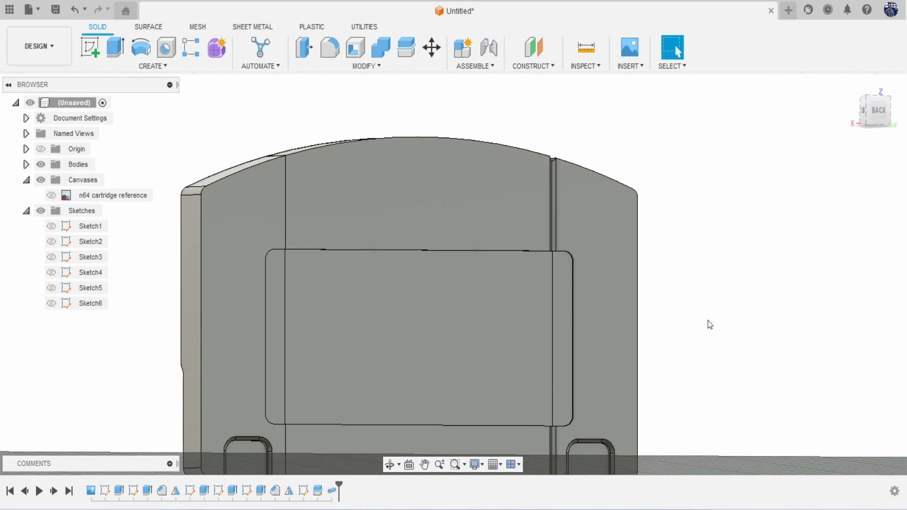
Step: Repeat the pipe command and pick the left vertical seam edge as its path
middle_click_drag(708, 325, 720, 321)
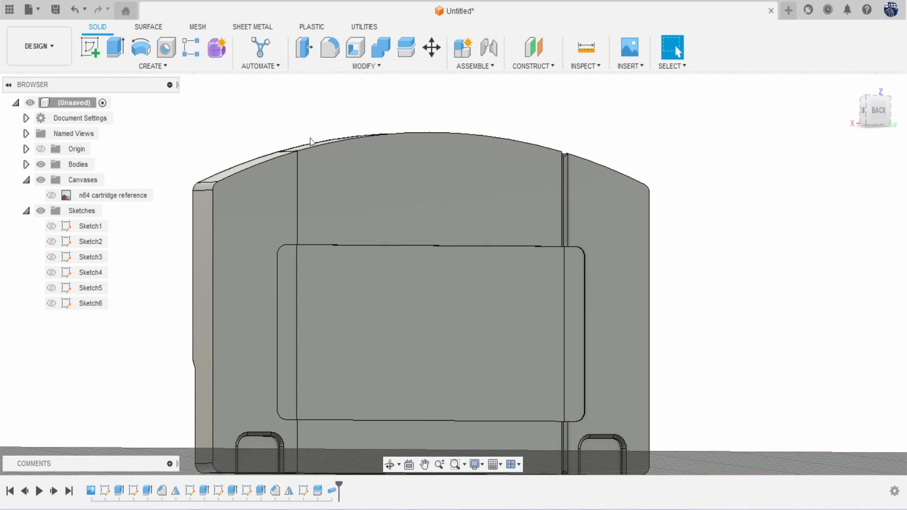
right_click(738, 259)
left_click(732, 217)
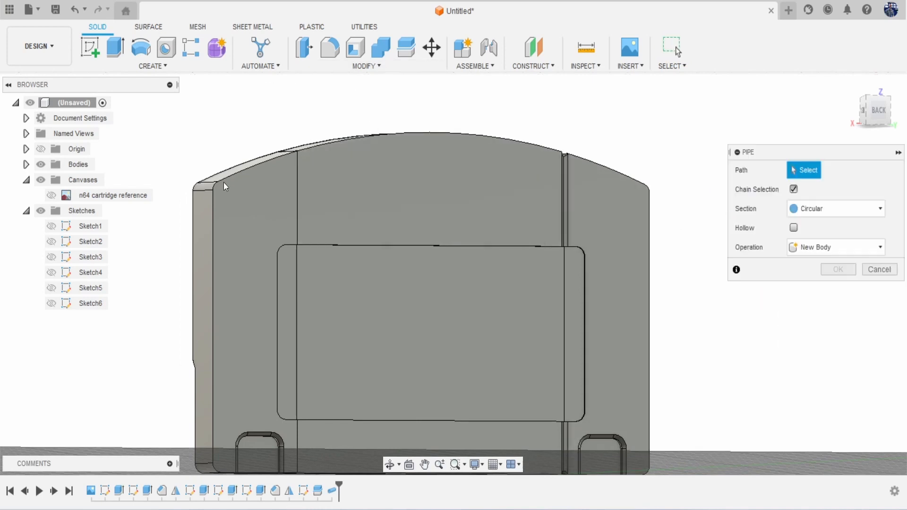
left_click(298, 198)
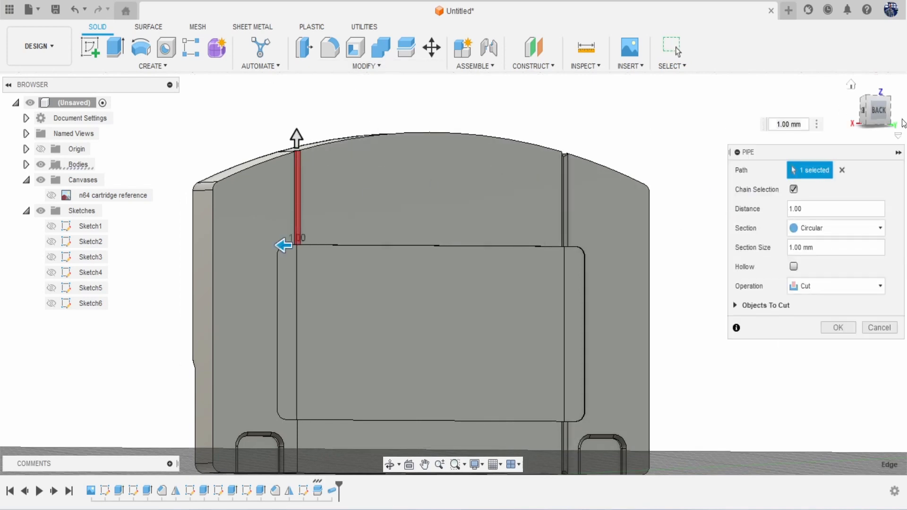
left_click(880, 122)
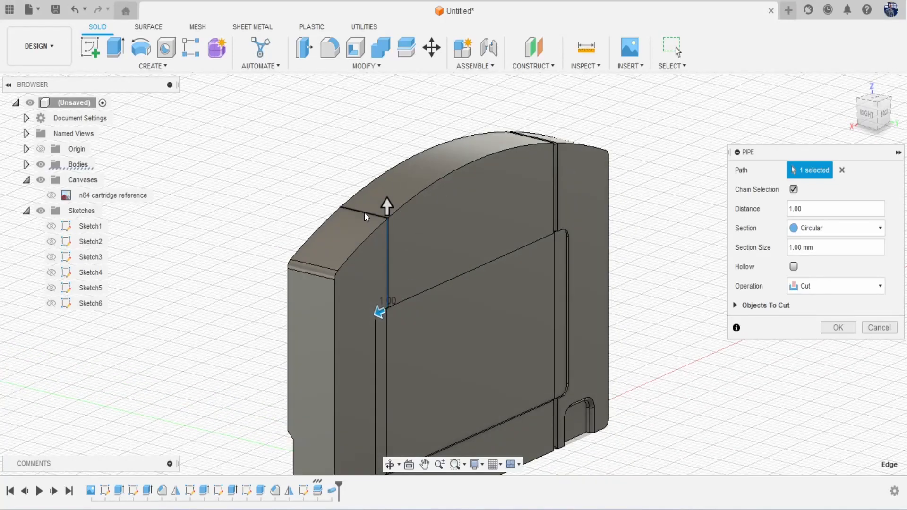
left_click_drag(867, 114, 2, 189)
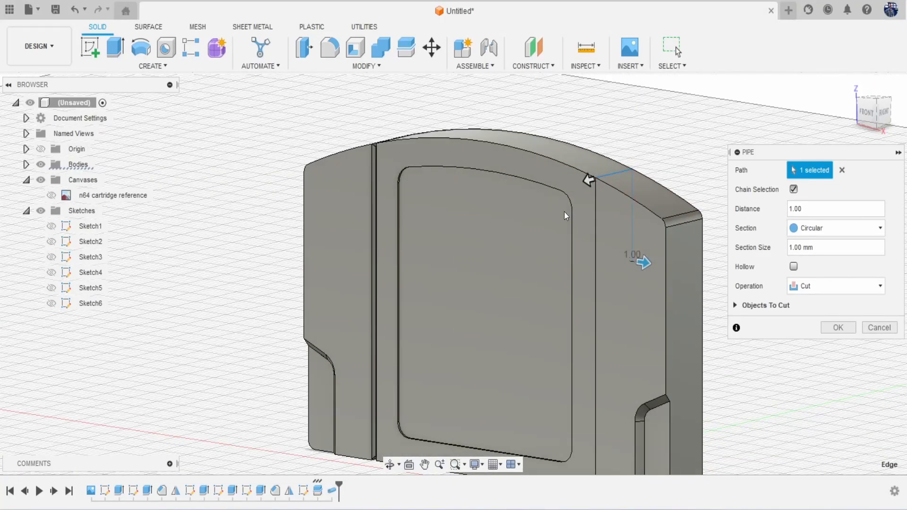
Step: Add the long and short vertical seam edges and apply the 1.00 mm circular cut
left_click(596, 236)
middle_click_drag(436, 207, 308, 38)
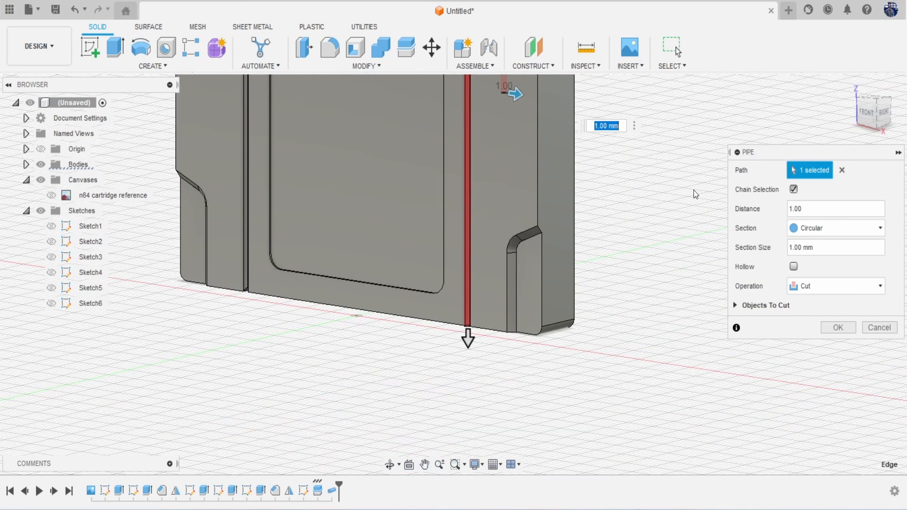
middle_click_drag(449, 269, 518, 249, "shift")
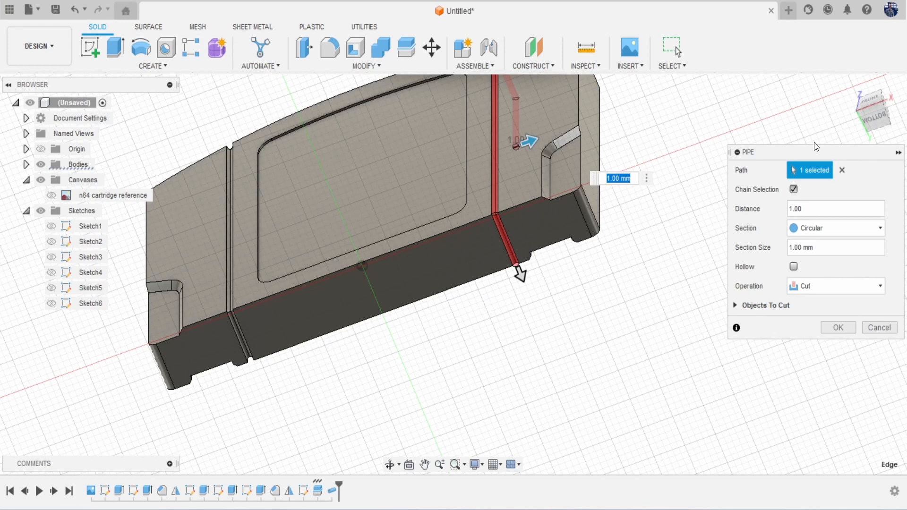
left_click(869, 122)
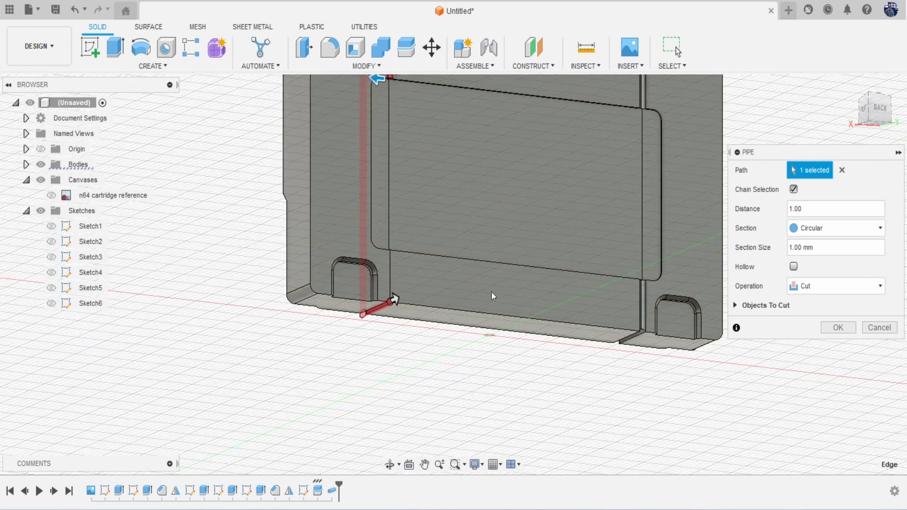
left_click(392, 273)
middle_click_drag(497, 207, 435, 296)
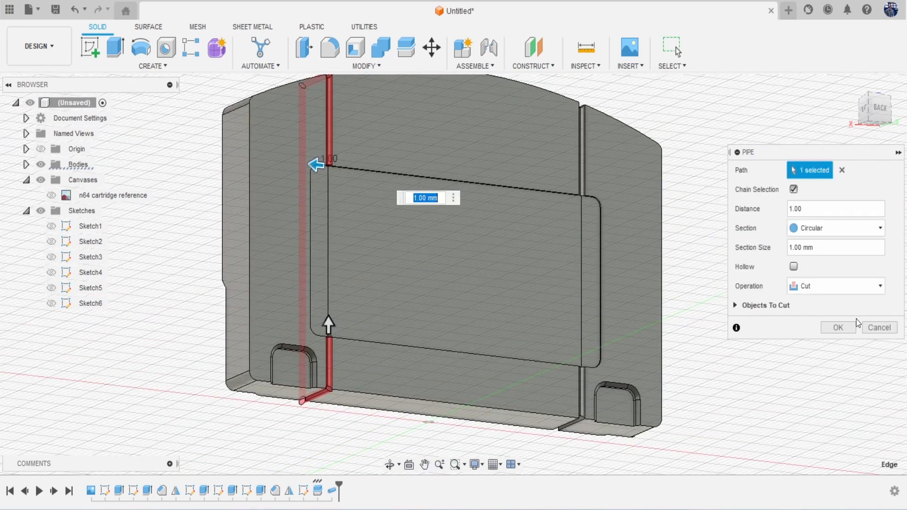
left_click(837, 328)
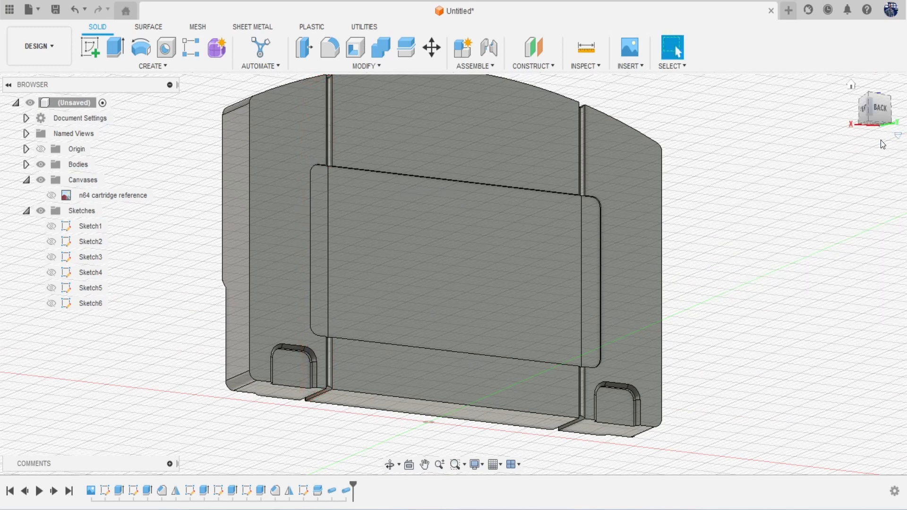
left_click_drag(889, 122, 906, 129)
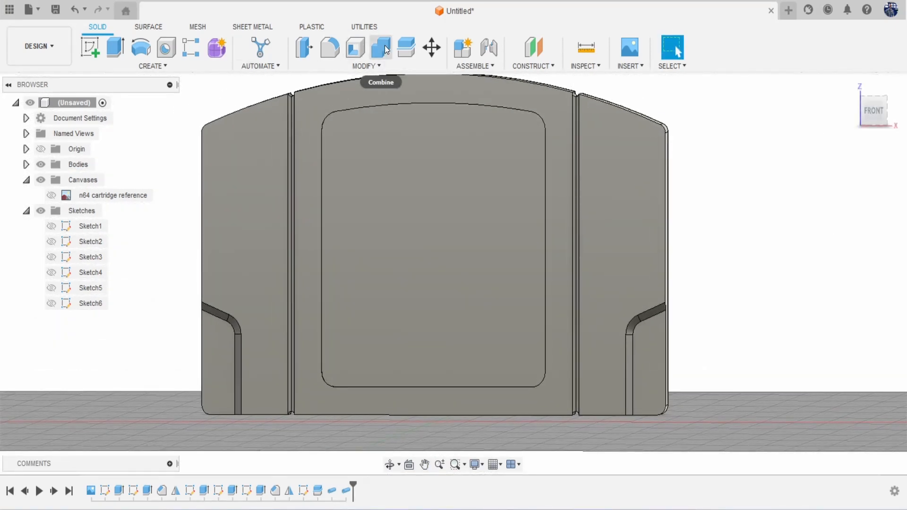
Step: Combine-join the left and right bodies into the centre target body
left_click(385, 48)
left_click(359, 94)
left_click(268, 140)
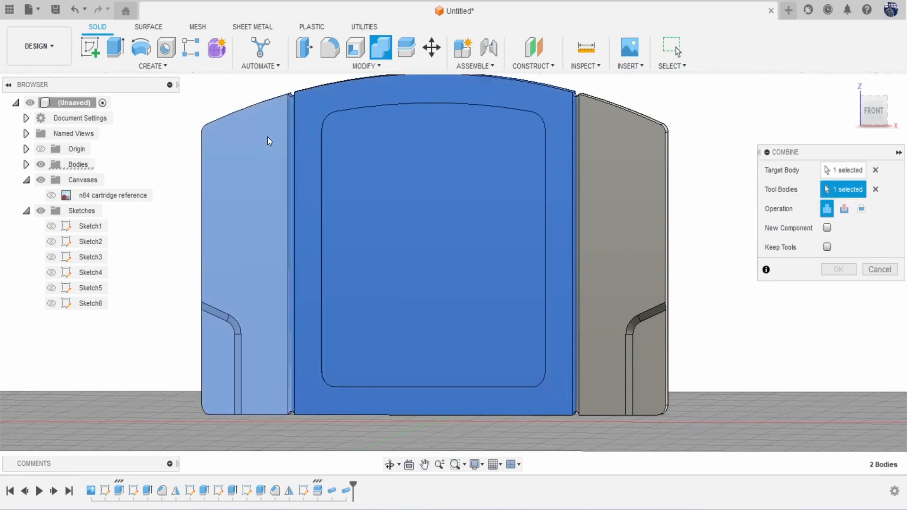
left_click(616, 160)
left_click(827, 268)
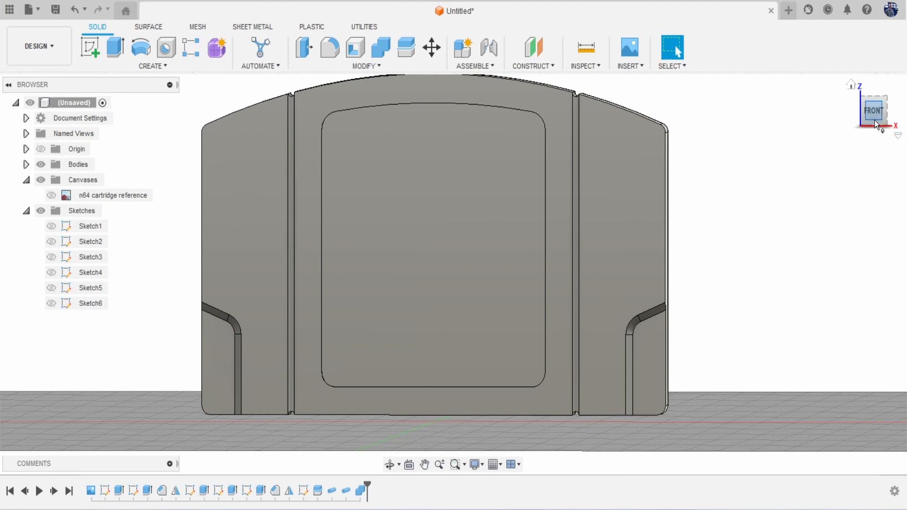
mouse_move(874, 120)
left_mouse_down()
mouse_move(886, 128)
mouse_move(784, 134)
mouse_move(759, 115)
mouse_move(758, 79)
mouse_move(764, 121)
mouse_move(867, 120)
left_mouse_up()
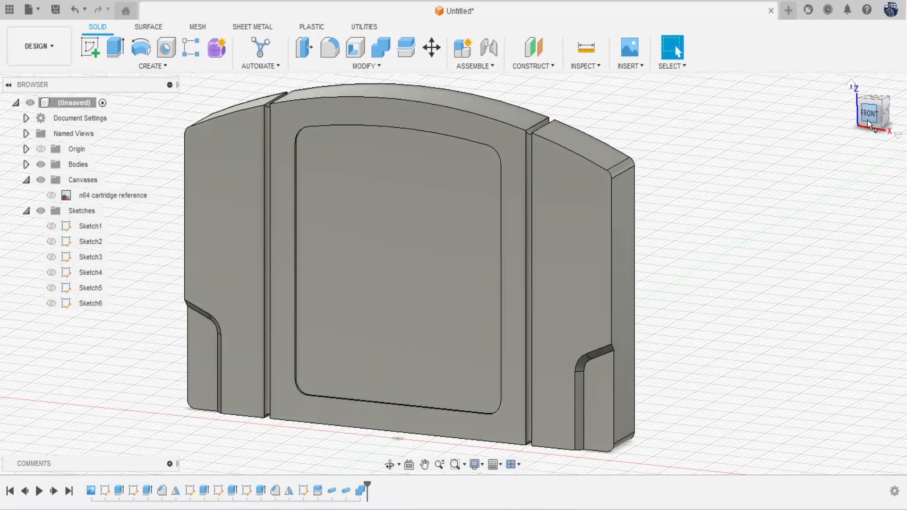
left_click(867, 120)
Step: Show the n64 cartridge reference image and look straight at the cartridge back
left_click(55, 196)
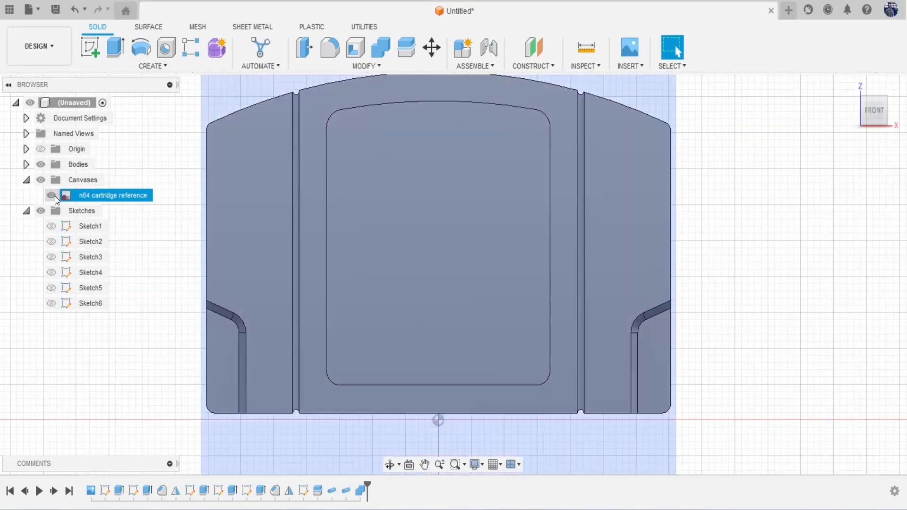
scroll(234, 225, "down", 1)
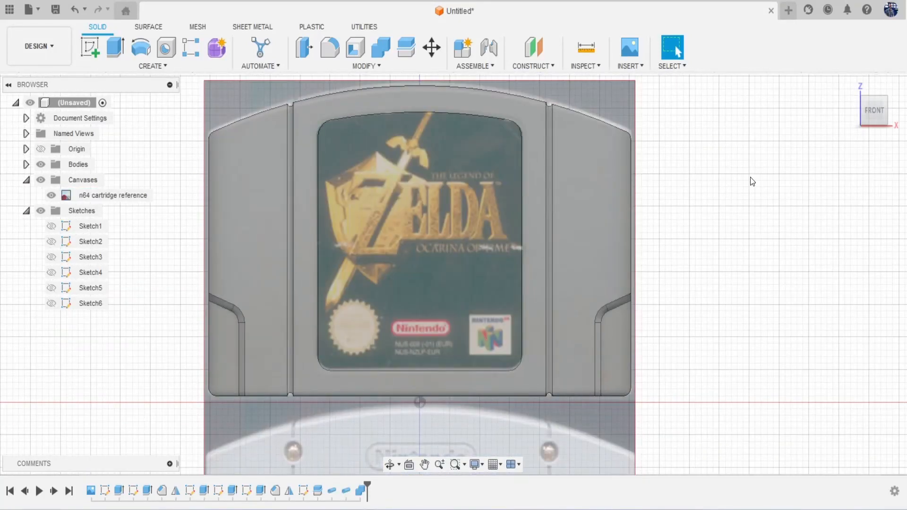
left_click_drag(873, 117, 891, 120)
left_click(880, 119)
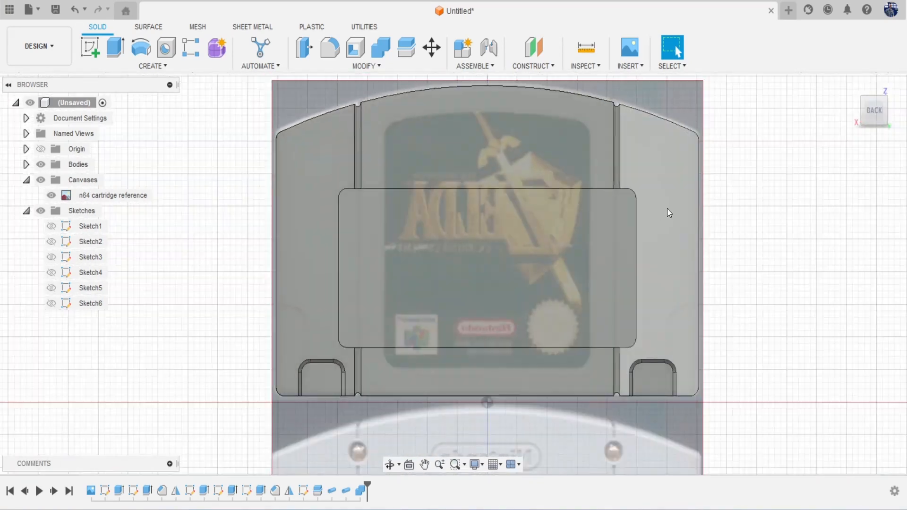
scroll(667, 209, "down", 3)
middle_click_drag(652, 243, 609, 194)
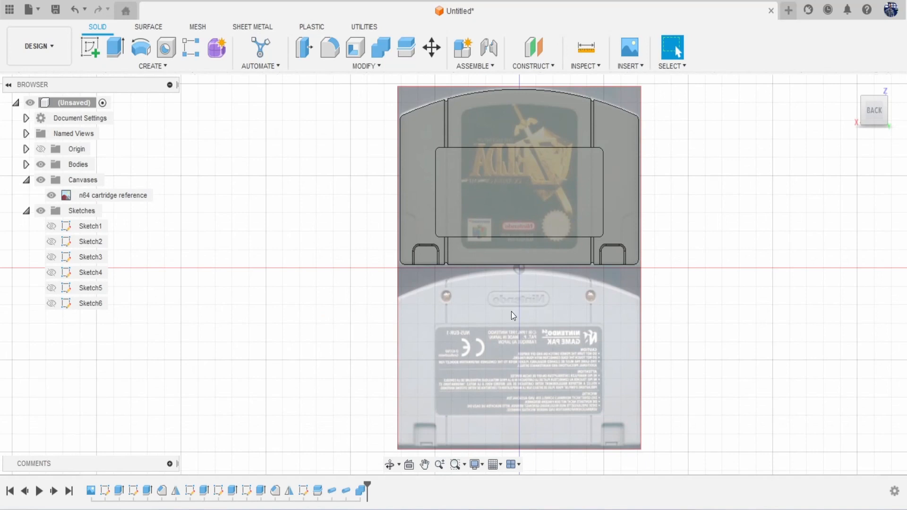
middle_click_drag(552, 310, 519, 329)
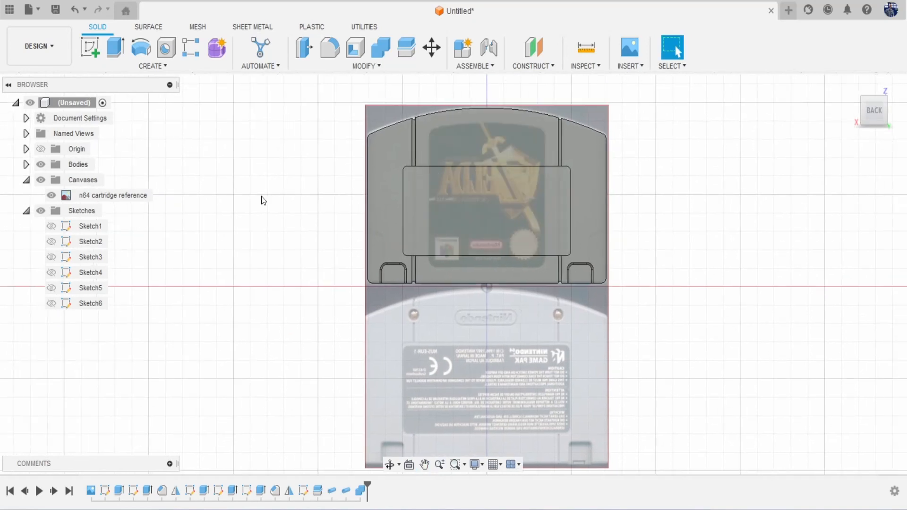
Step: Edit the canvas and move the reference image up 48.74 mm over the model's back
right_click(123, 197)
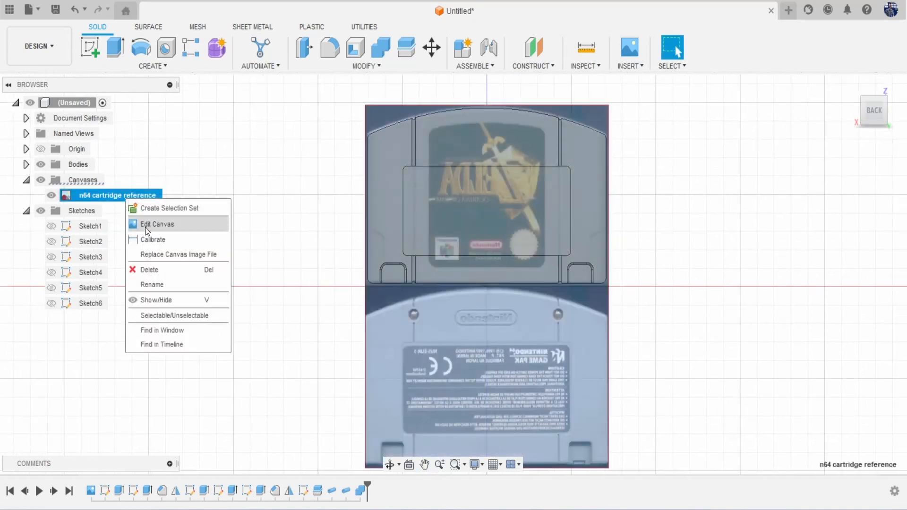
left_click(139, 222)
middle_click_drag(456, 264, 404, 301)
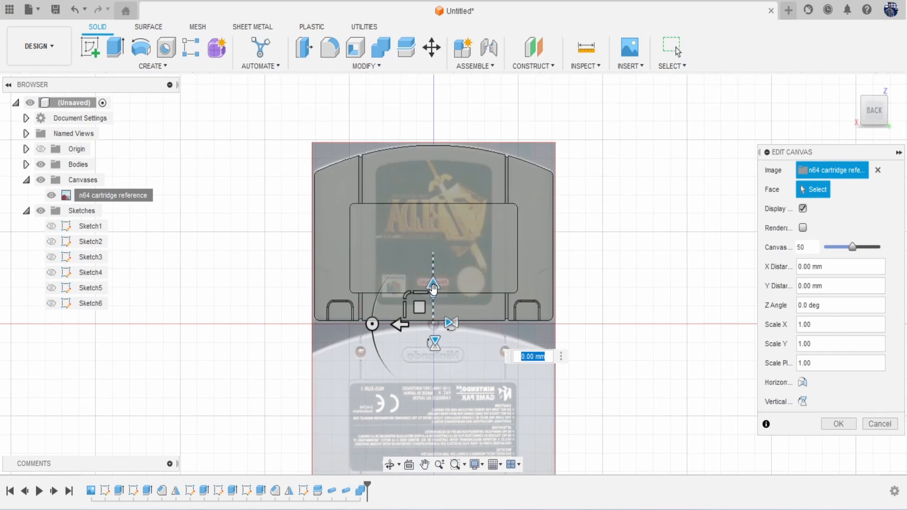
left_click_drag(433, 289, 453, 110)
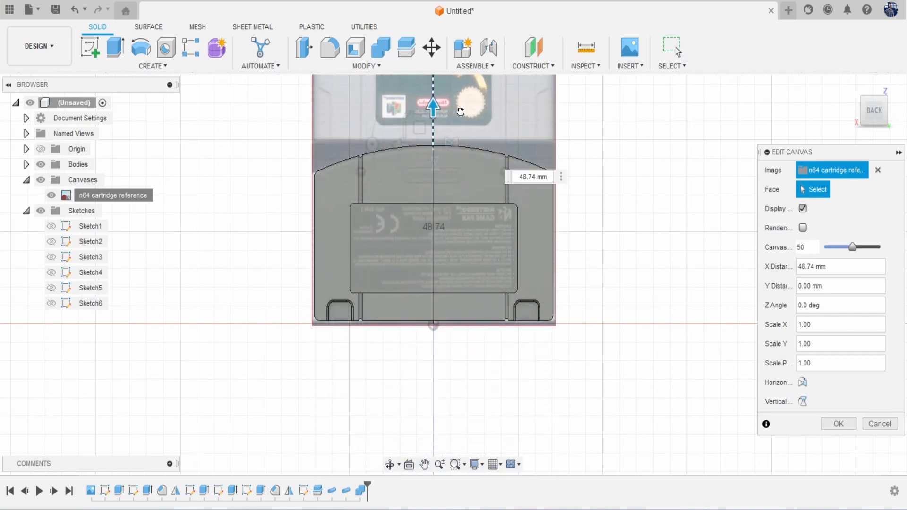
left_click(839, 424)
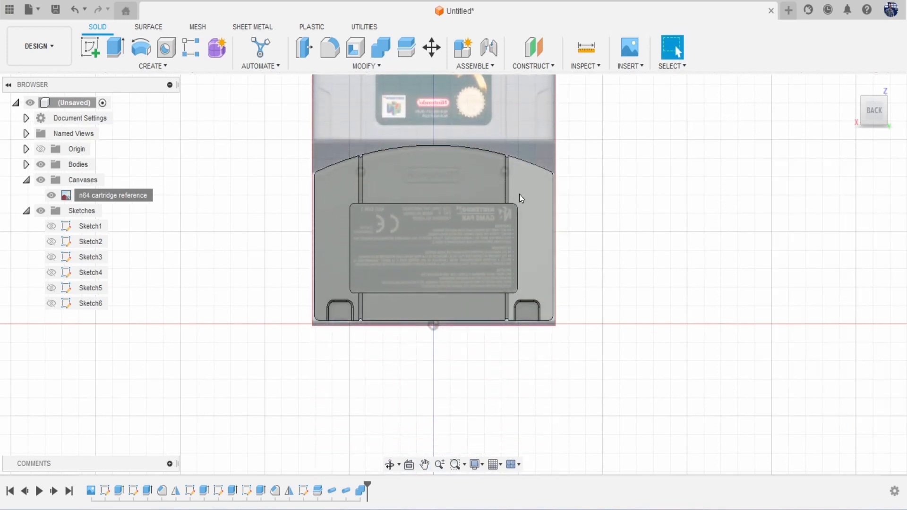
scroll(292, 219, "up", 3)
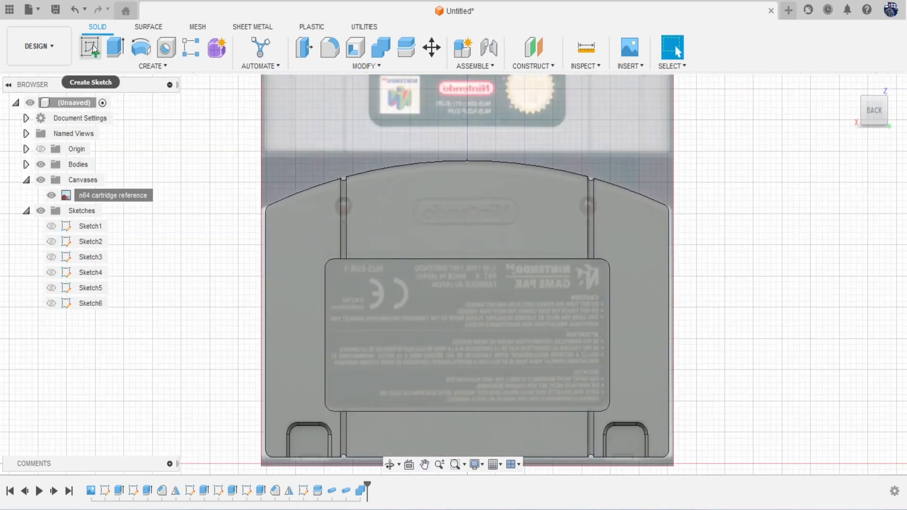
Step: Start a sketch on the back face and draw a 3.253 mm circle over the left screw hole
left_click(90, 47)
left_click(449, 226)
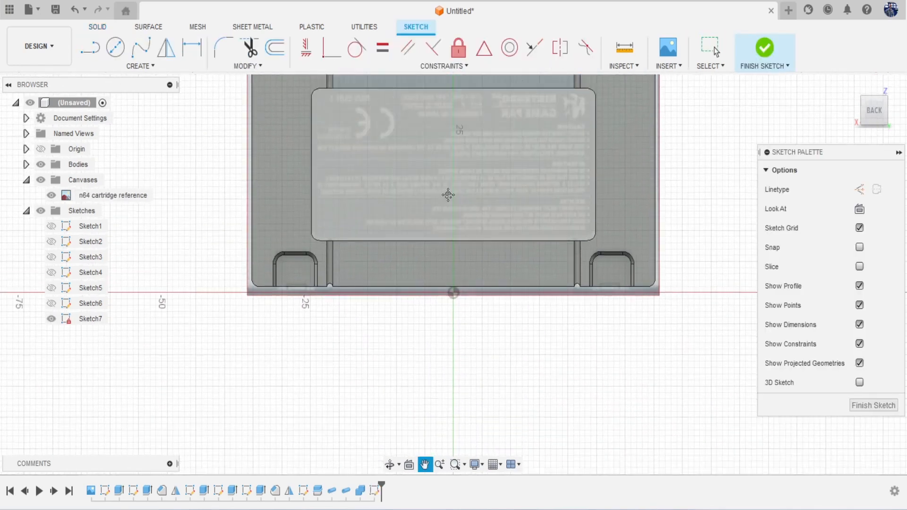
scroll(361, 245, "up", 4)
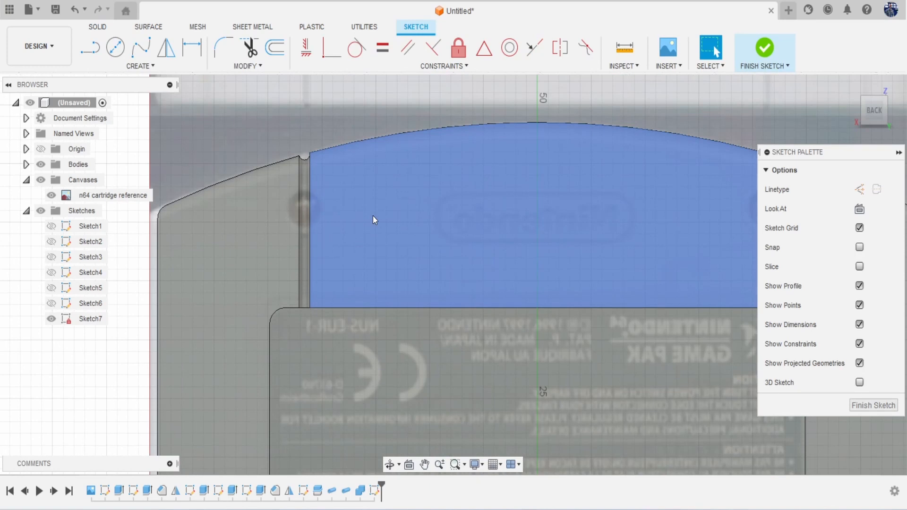
key("c")
scroll(333, 203, "up", 2)
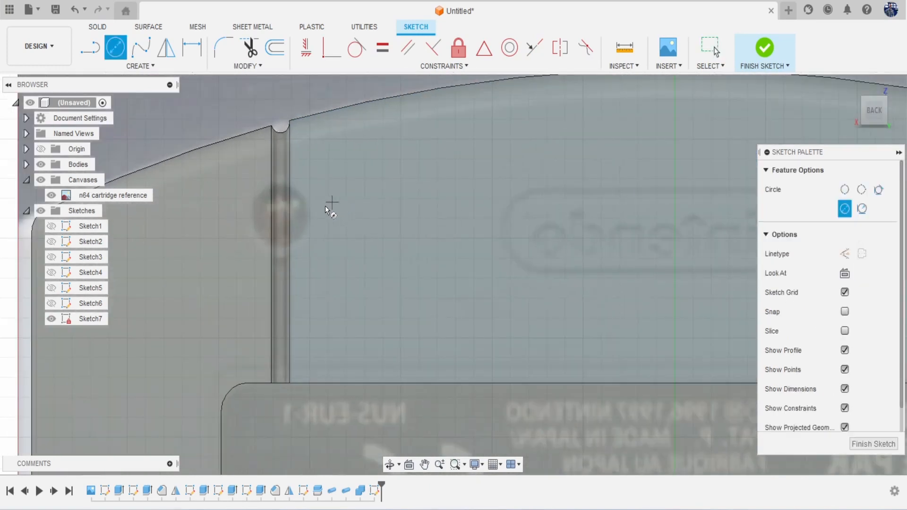
left_click(280, 216)
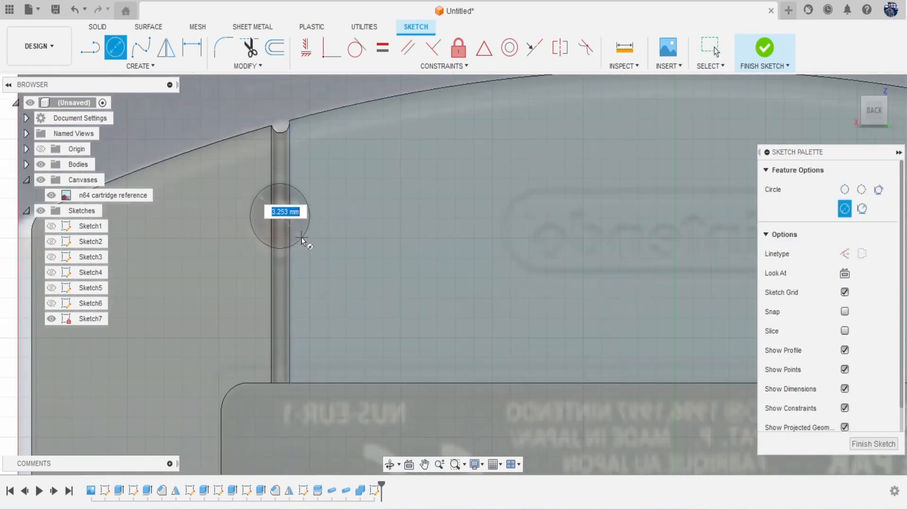
left_click(301, 236)
scroll(421, 271, "down", 3)
scroll(422, 272, "down", 2)
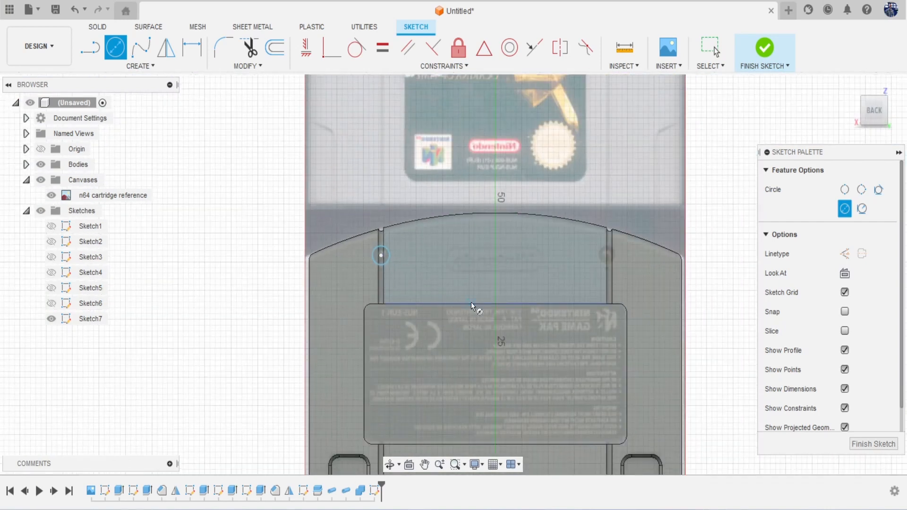
middle_click_drag(471, 301, 389, 237)
Step: Draw a vertical centre line from the bottom edge midpoint and mirror the circle across it
key("l")
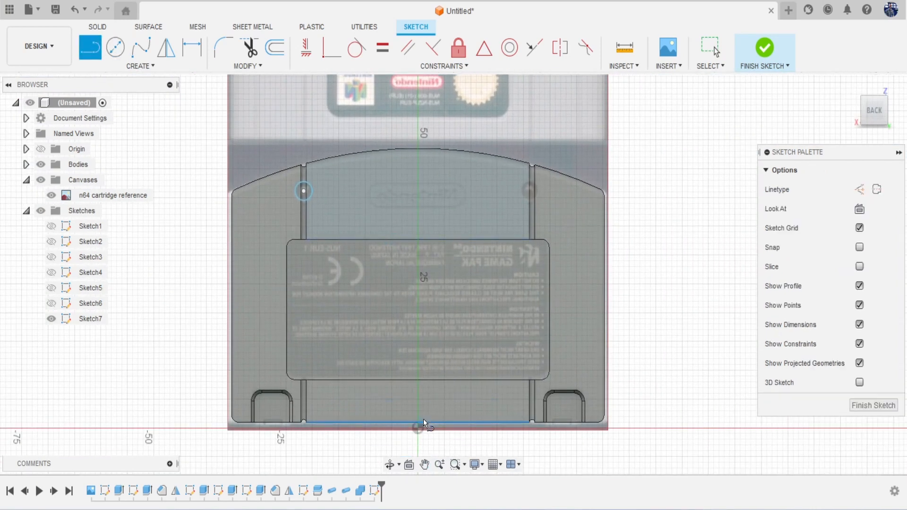
left_click(420, 421)
left_click(420, 400)
key("Escape")
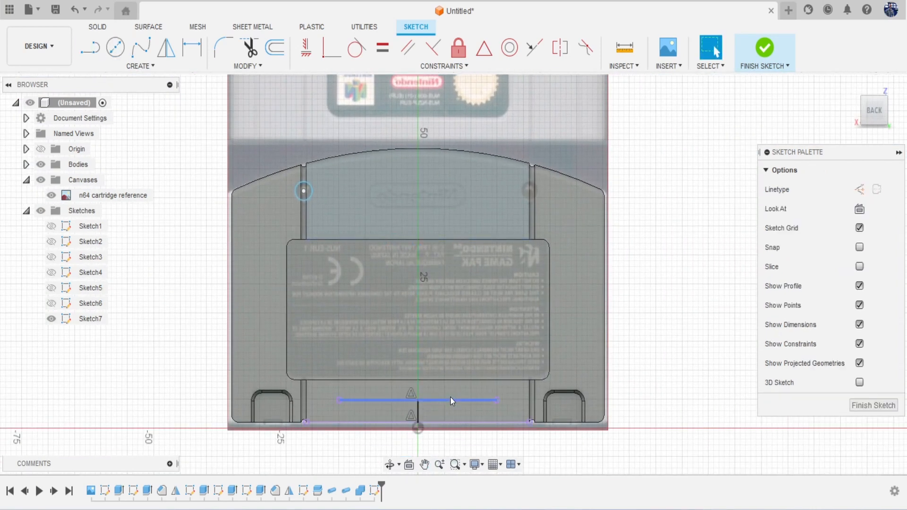
left_click(152, 67)
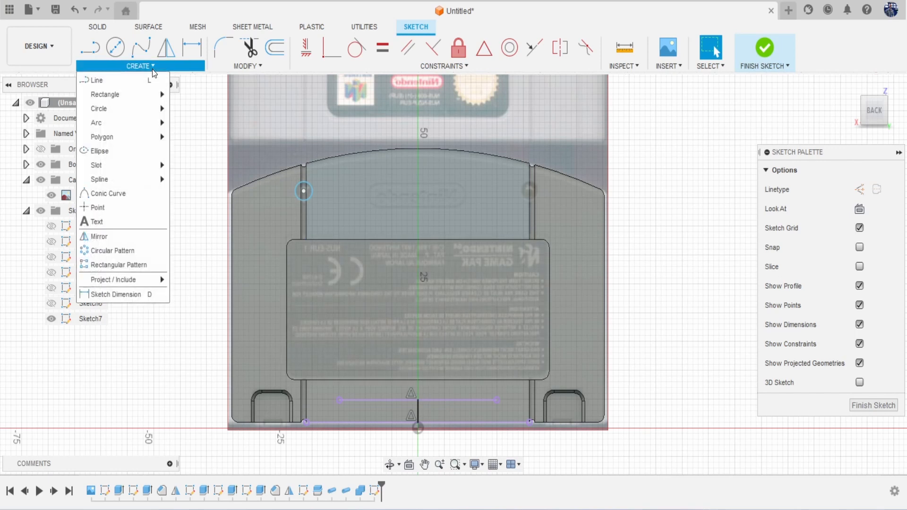
left_click(159, 237)
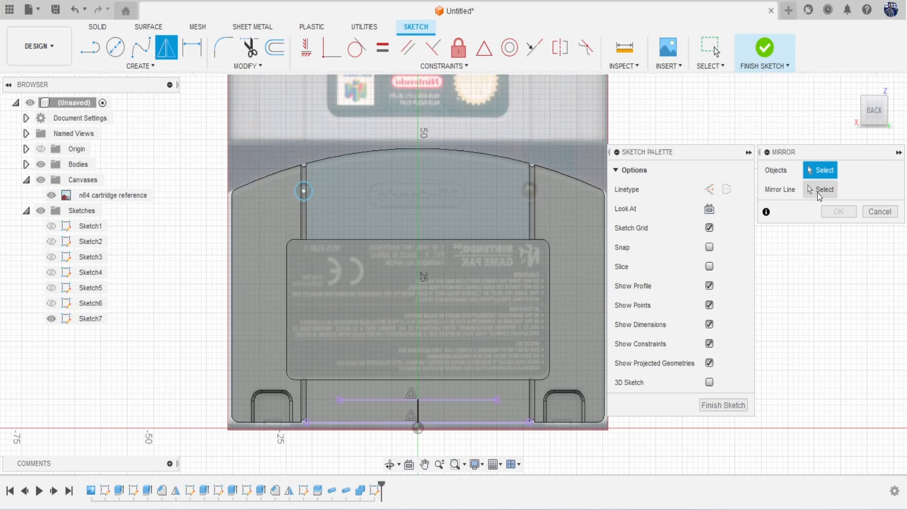
left_click(304, 191)
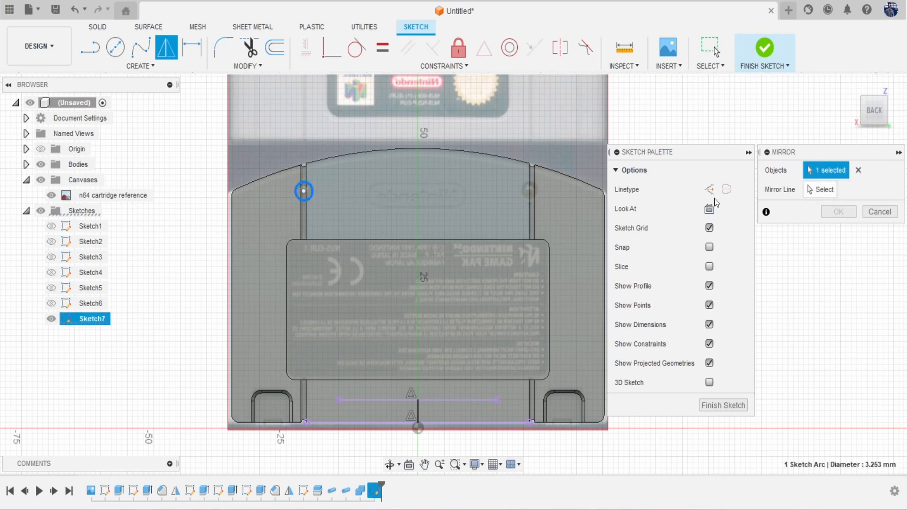
left_click(418, 411)
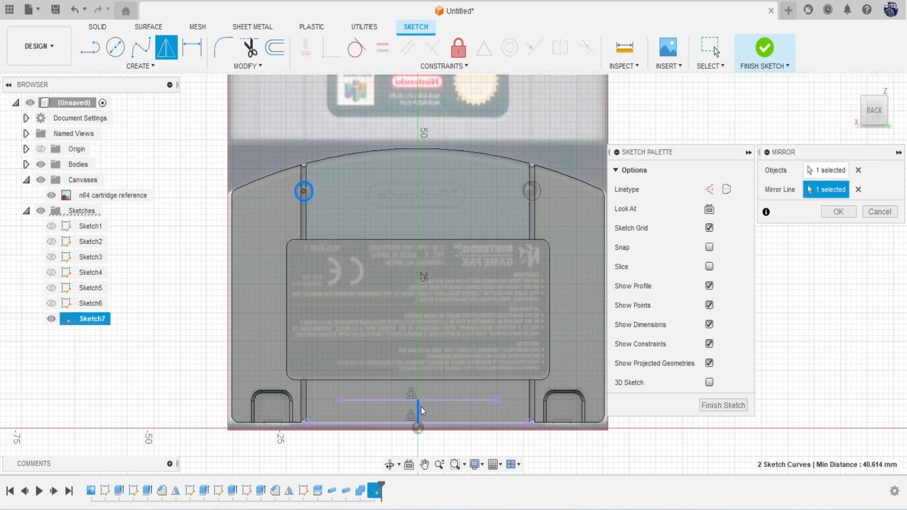
left_click(825, 213)
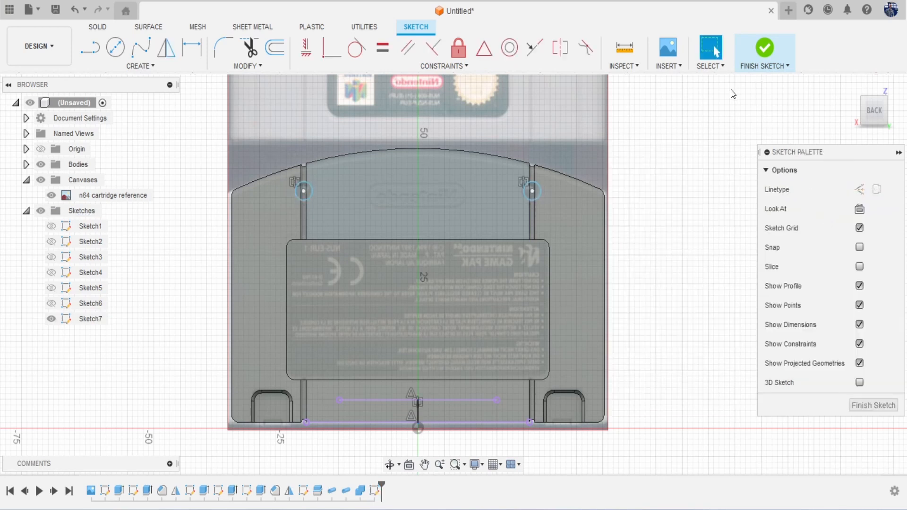
key("e")
scroll(302, 190, "up", 5)
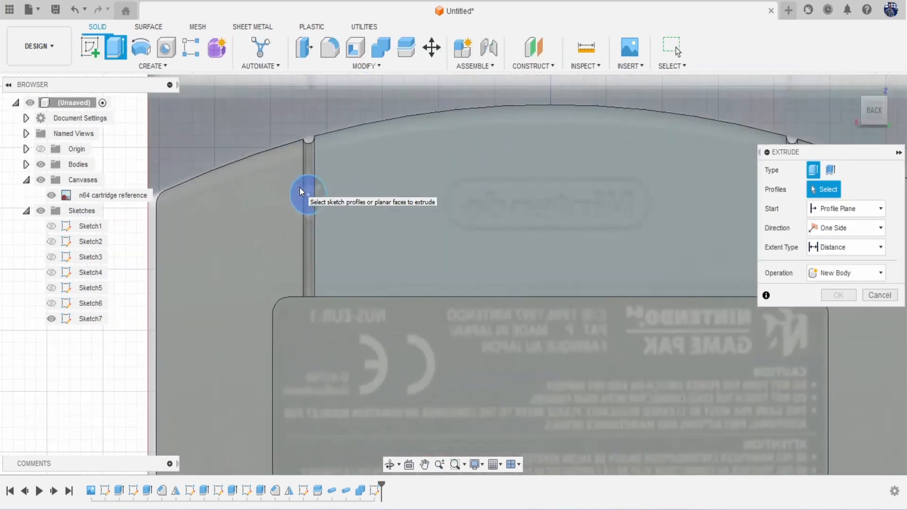
Step: Cut both hole circles and the central region 1.917 mm into the cartridge back
left_click(302, 192)
left_click(392, 224)
scroll(390, 227, "down", 4)
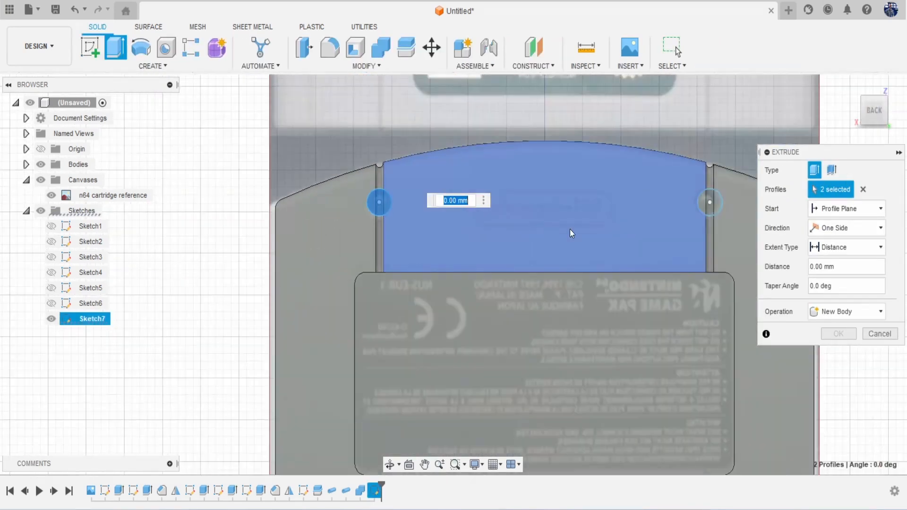
scroll(606, 201, "up", 3)
left_click(643, 200)
left_click(649, 203)
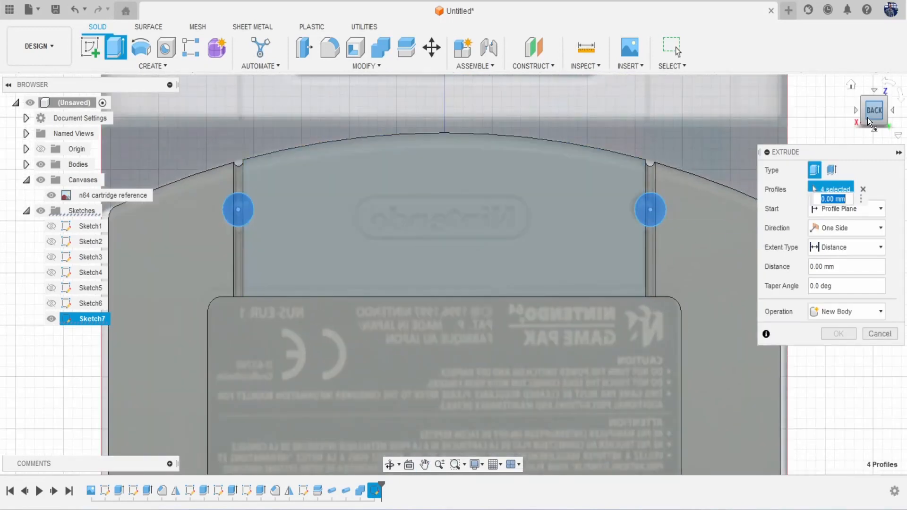
left_click(872, 113)
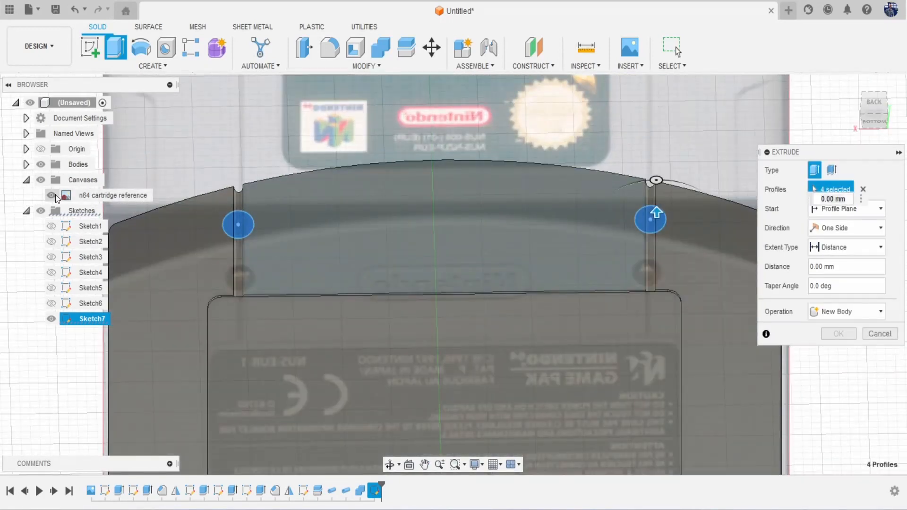
left_click(51, 195)
left_click_drag(656, 210, 657, 232)
left_click(839, 354)
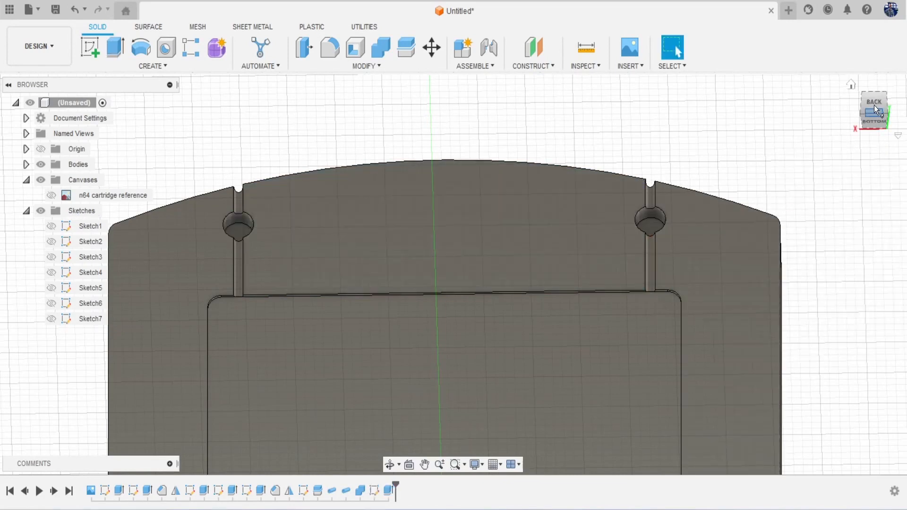
Step: Check the reference image alignment, then start Sketch8 on the cartridge's back face
left_click(874, 103)
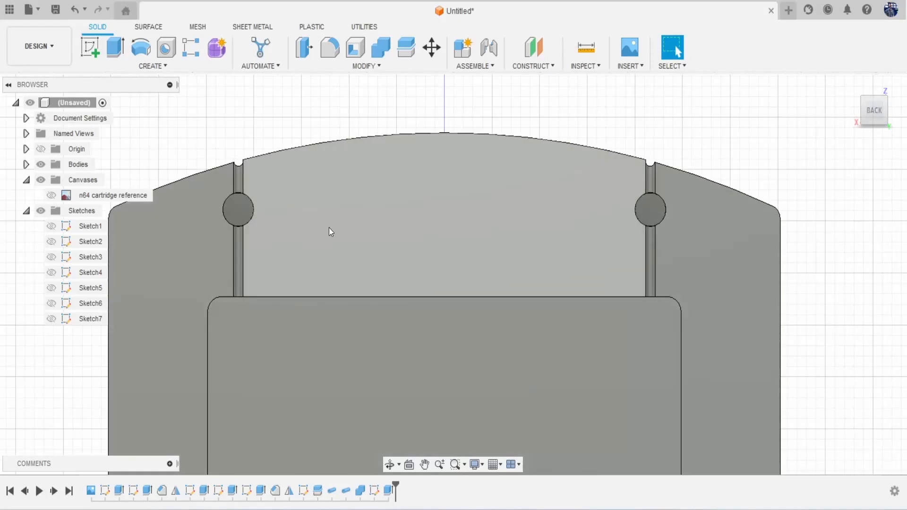
left_click(51, 195)
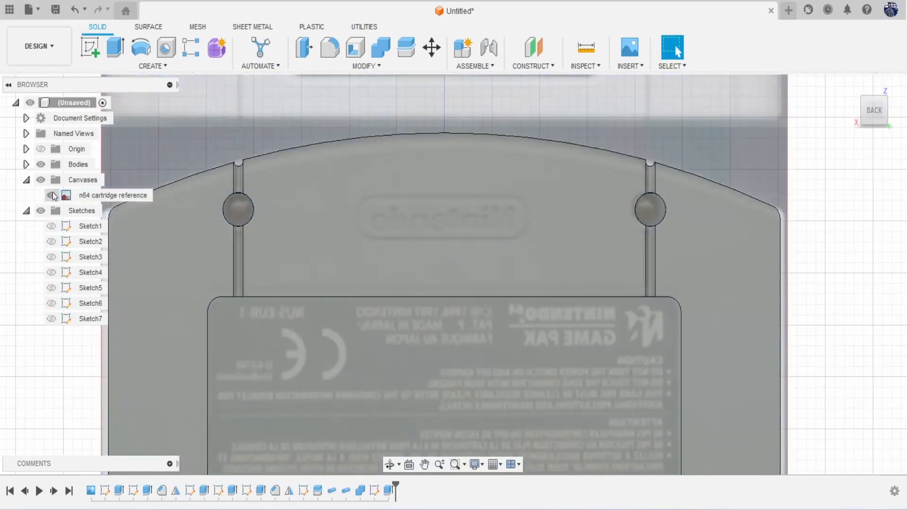
left_click(51, 195)
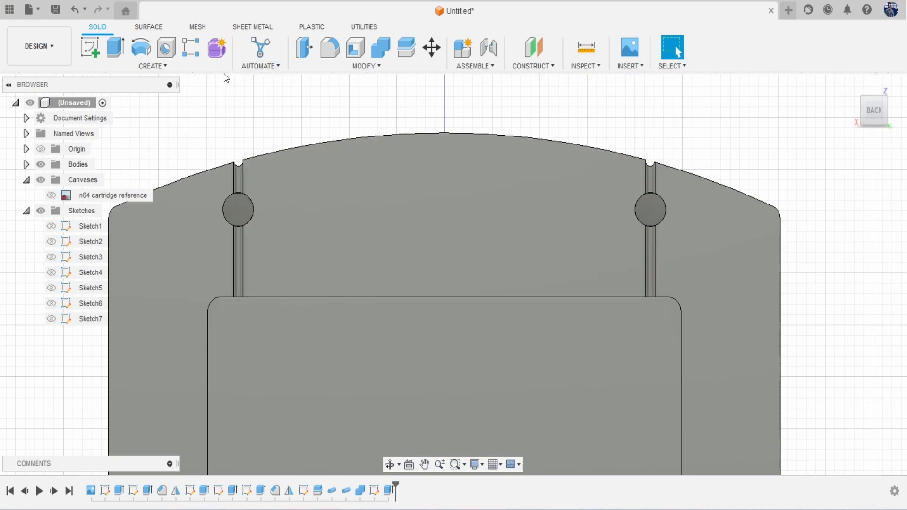
left_click(90, 48)
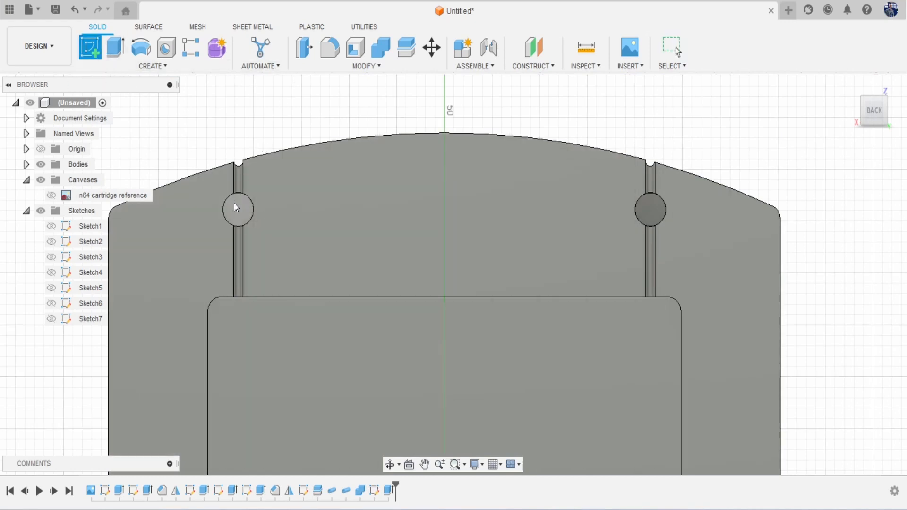
left_click(235, 203)
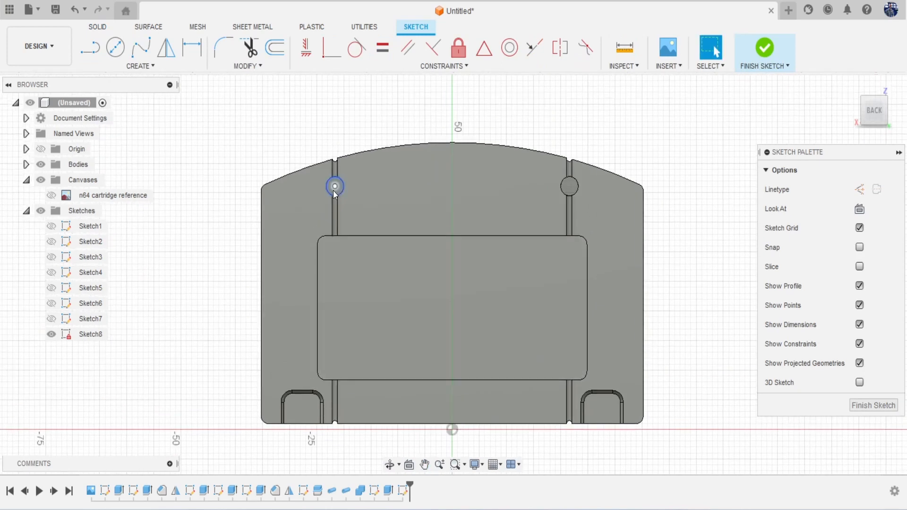
scroll(336, 188, "up", 8)
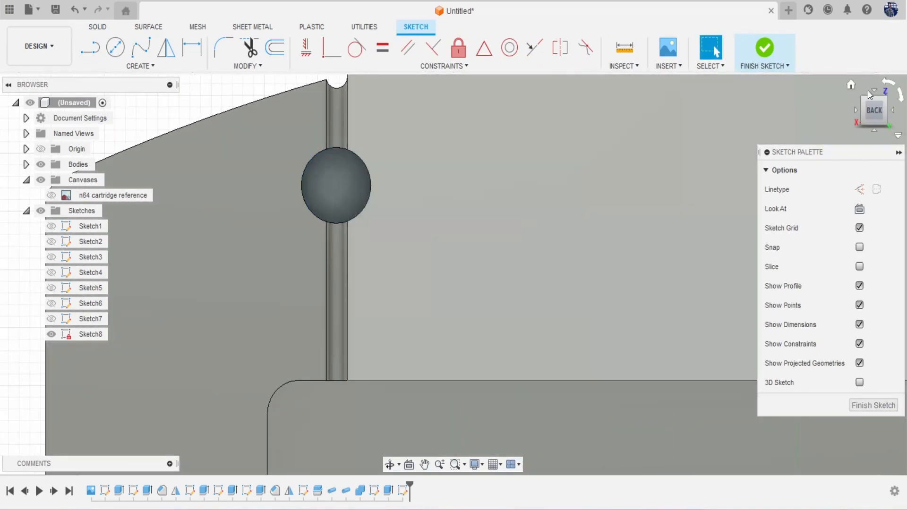
Step: Extrude the left hole circle 1.917 mm as a new body
left_click(869, 94)
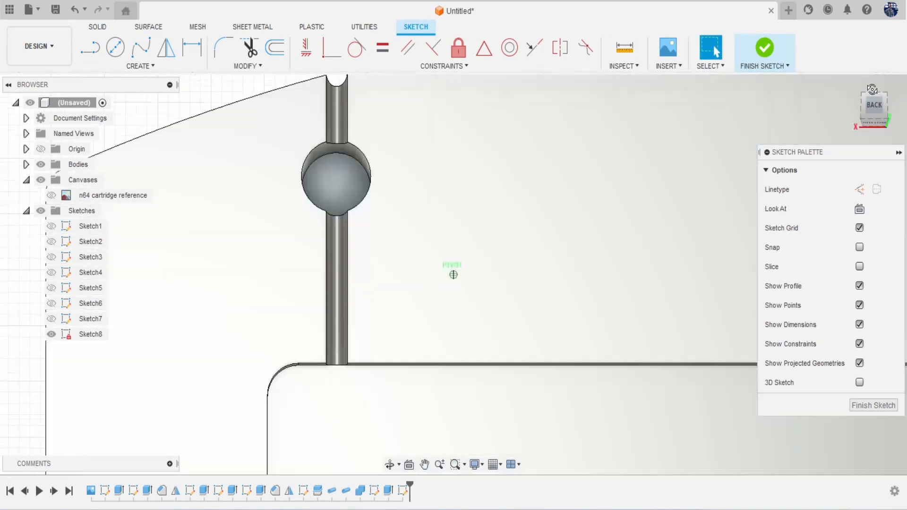
left_click(341, 197)
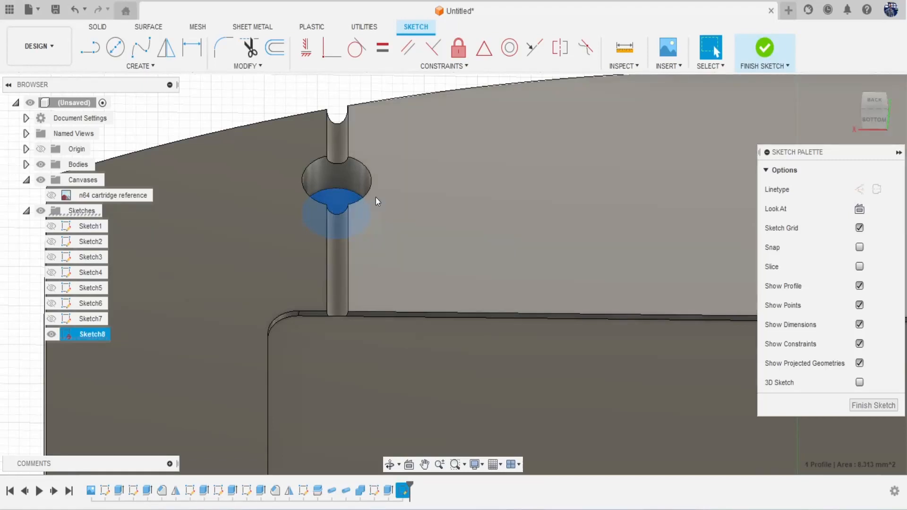
key("e")
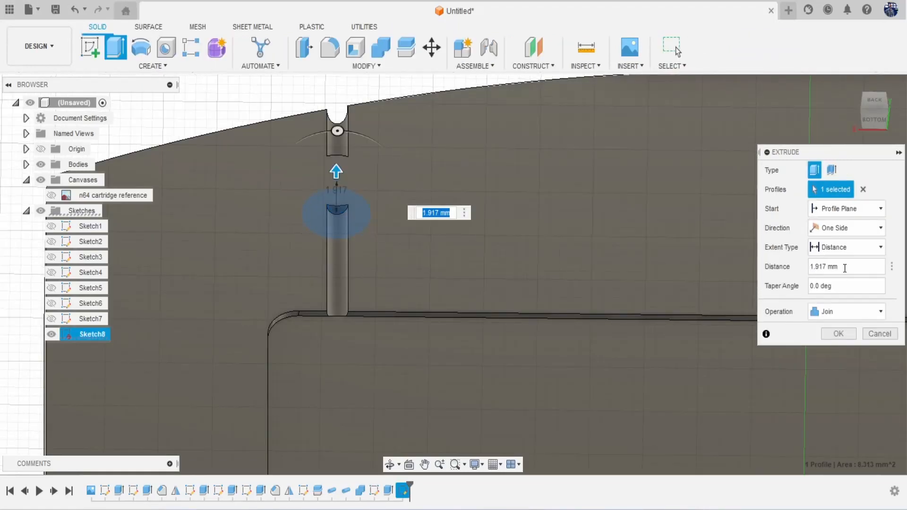
left_click(853, 310)
left_click(850, 370)
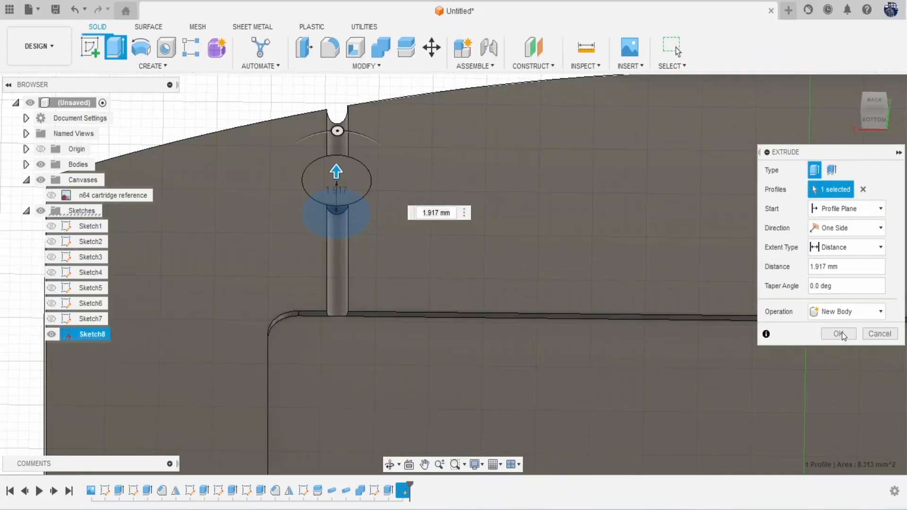
left_click(839, 333)
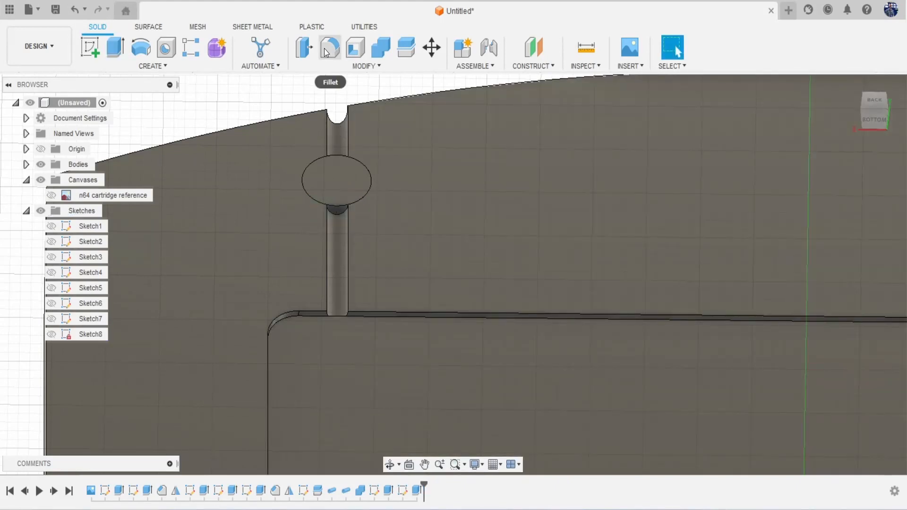
Step: Round the new body's top face with a 0.545 mm fillet
left_click(330, 47)
left_click(350, 186)
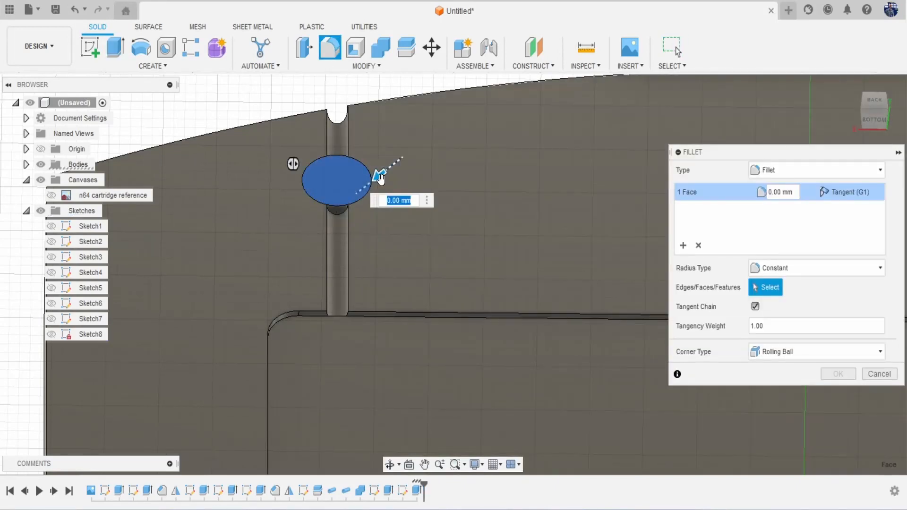
left_click_drag(378, 180, 372, 179)
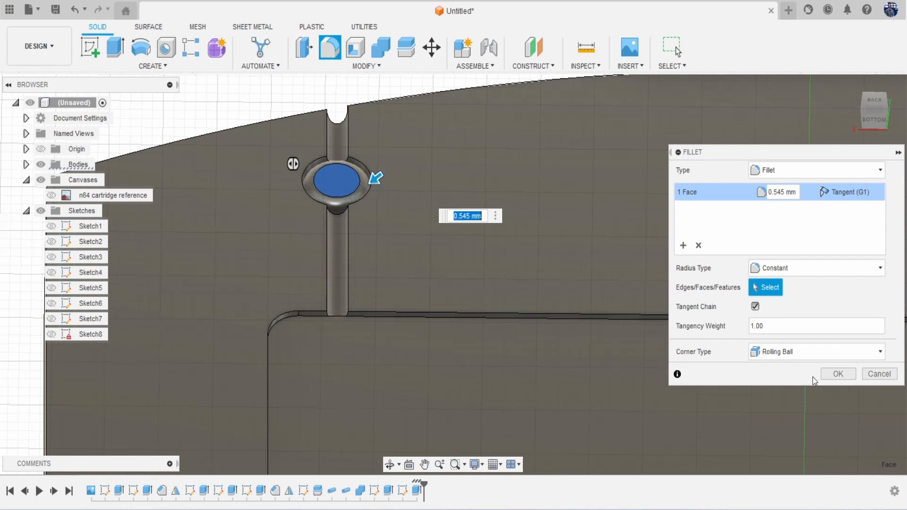
left_click(837, 374)
scroll(645, 300, "down", 5)
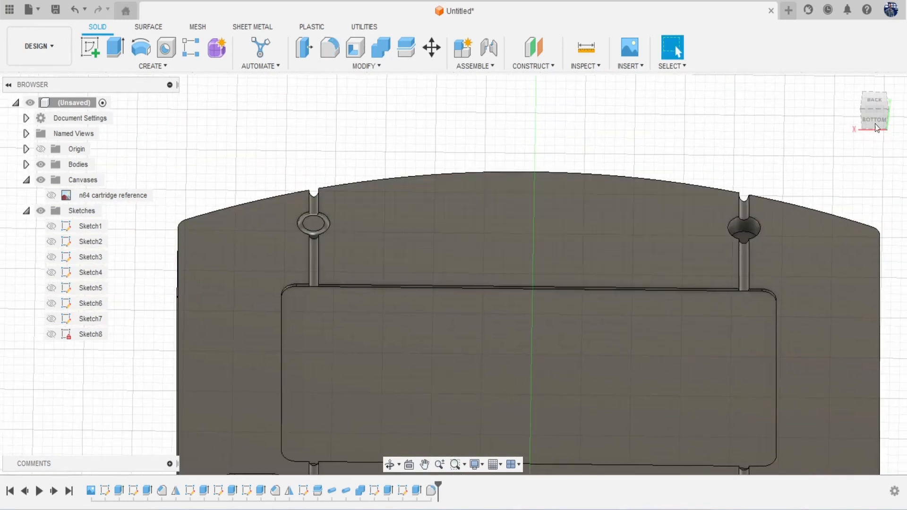
Step: Undo the raised ring, then create and finish Sketch9 on the top notch face
left_click(872, 99)
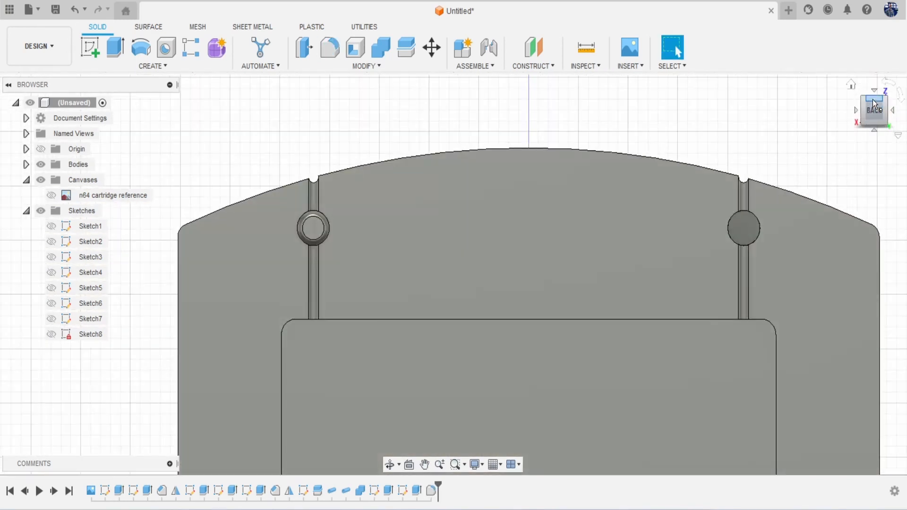
middle_click_drag(728, 218, 573, 220)
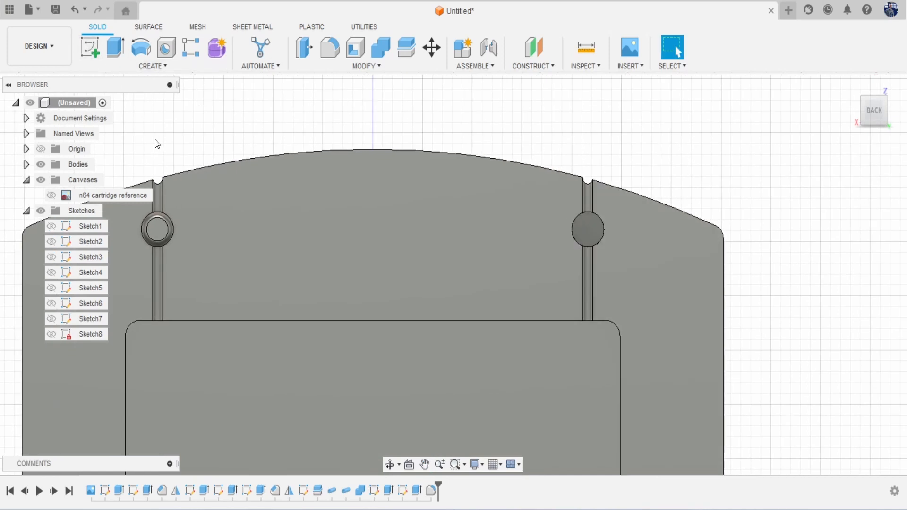
key("ctrl+z")
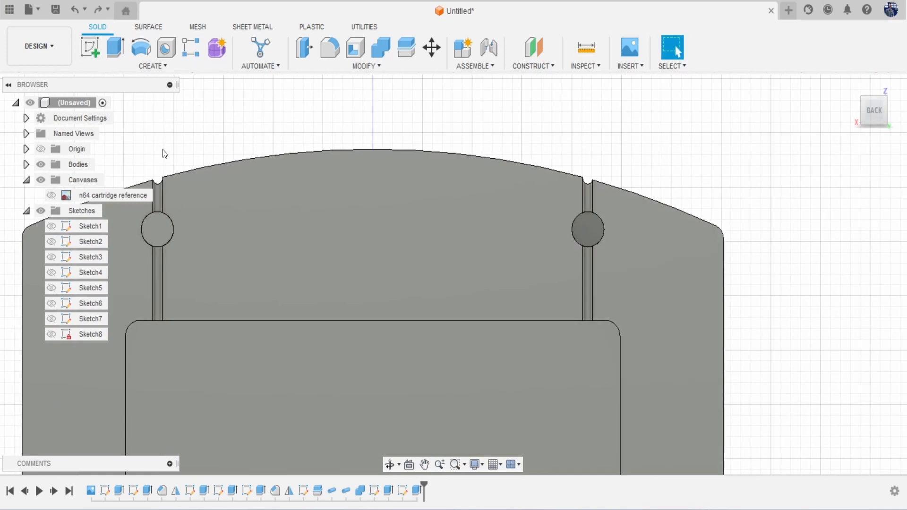
left_click(92, 55)
left_click_drag(874, 111, 875, 89)
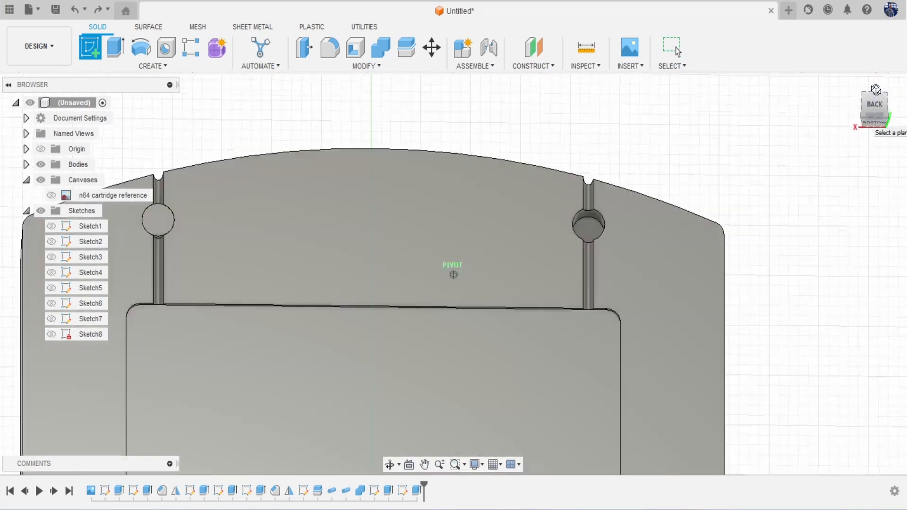
left_click(590, 227)
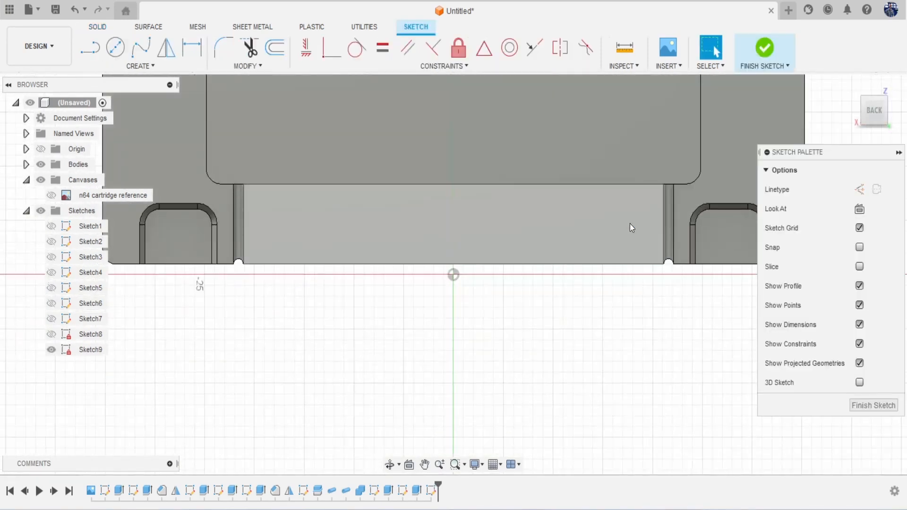
middle_click_drag(630, 223, 515, 361)
left_click_drag(872, 114, 873, 90)
middle_click_drag(612, 201, 606, 217)
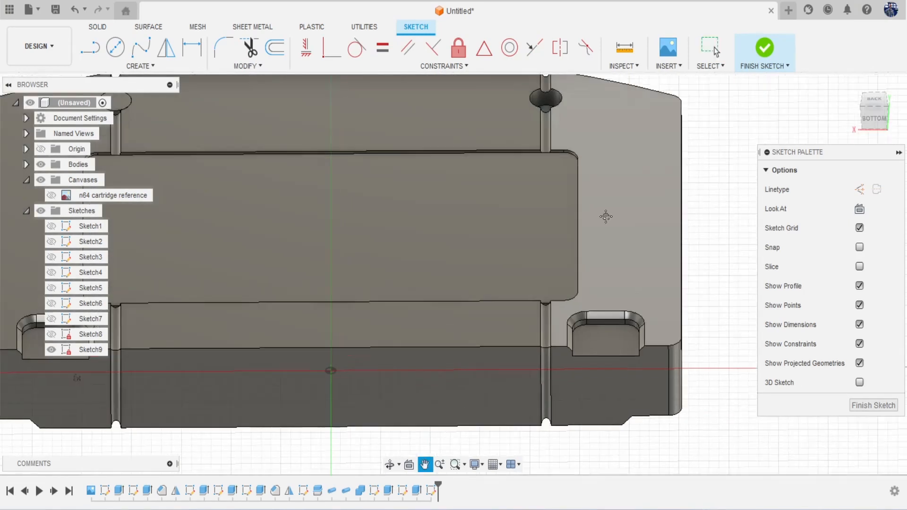
scroll(566, 310, "up", 5)
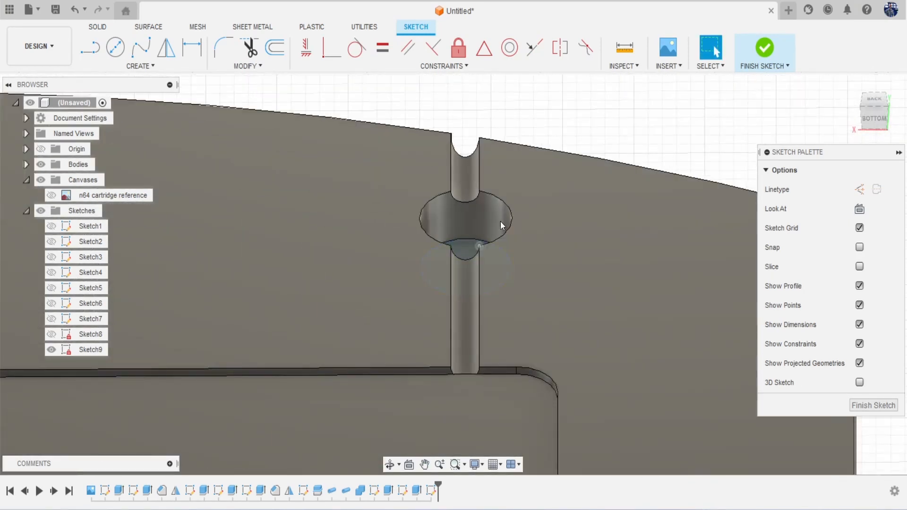
left_click(754, 50)
Step: Extrude the notch profile 1.917 mm as a separate new body
key("e")
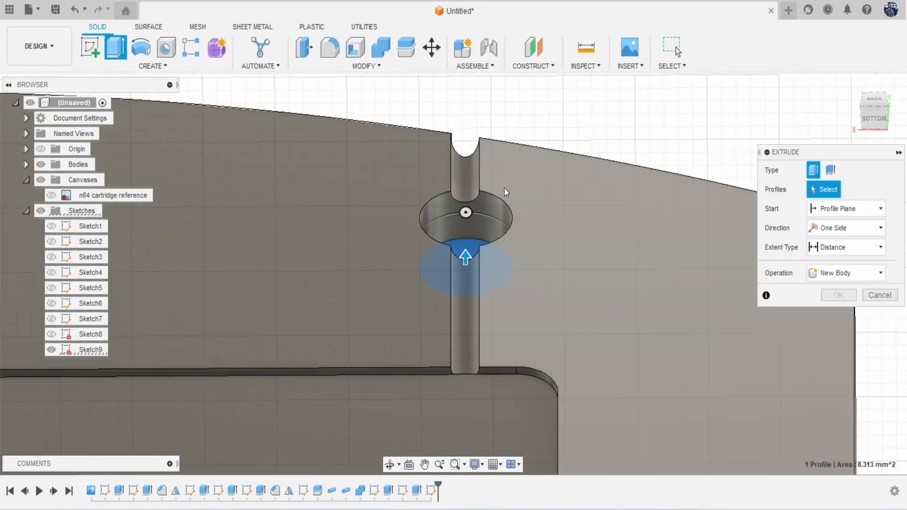
left_click_drag(466, 247, 575, 205)
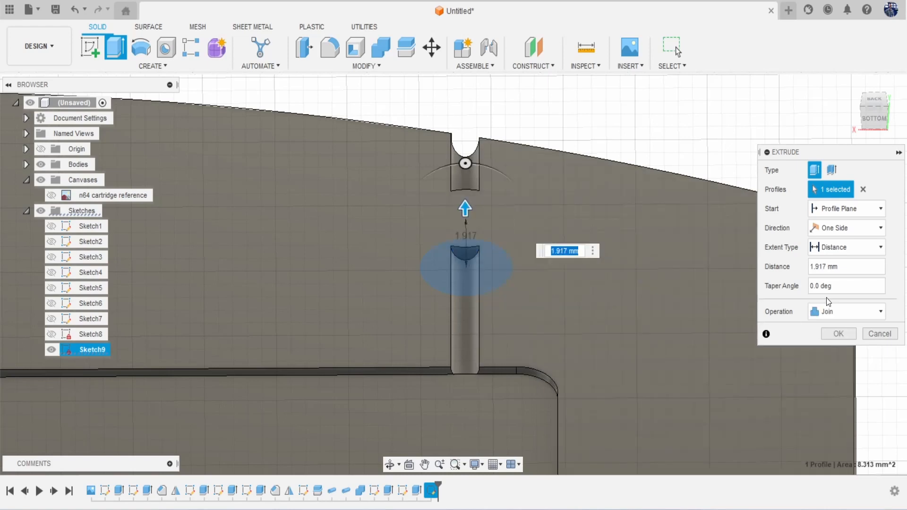
left_click(836, 314)
left_click(844, 371)
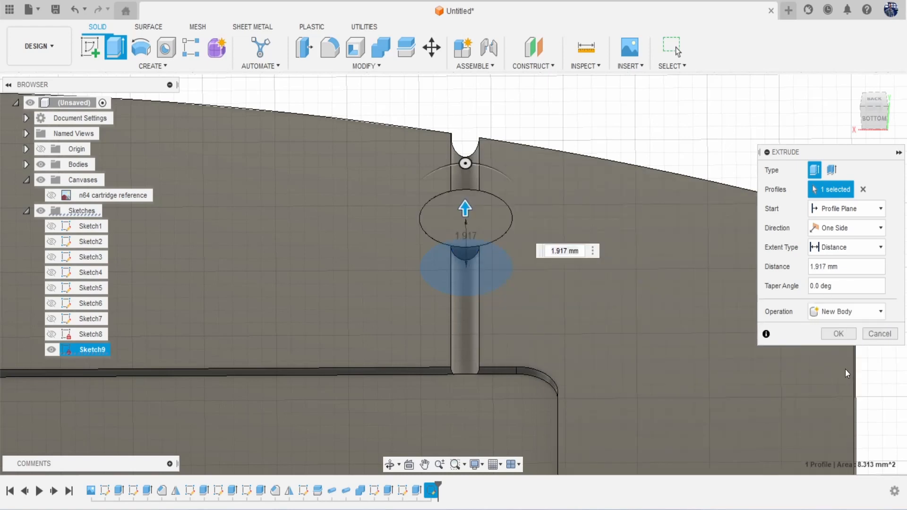
left_click(836, 334)
Step: Fillet both oval boss faces with a 0.869 mm radius
key("f")
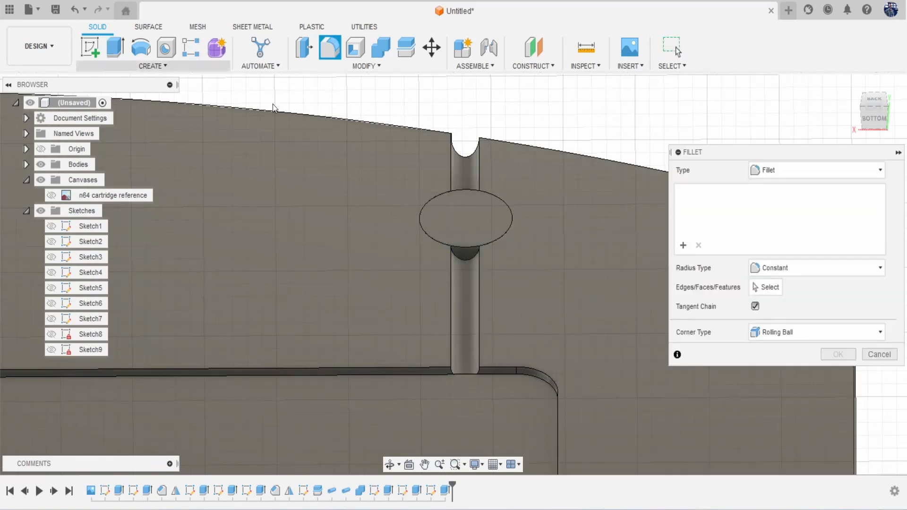
left_click(467, 221)
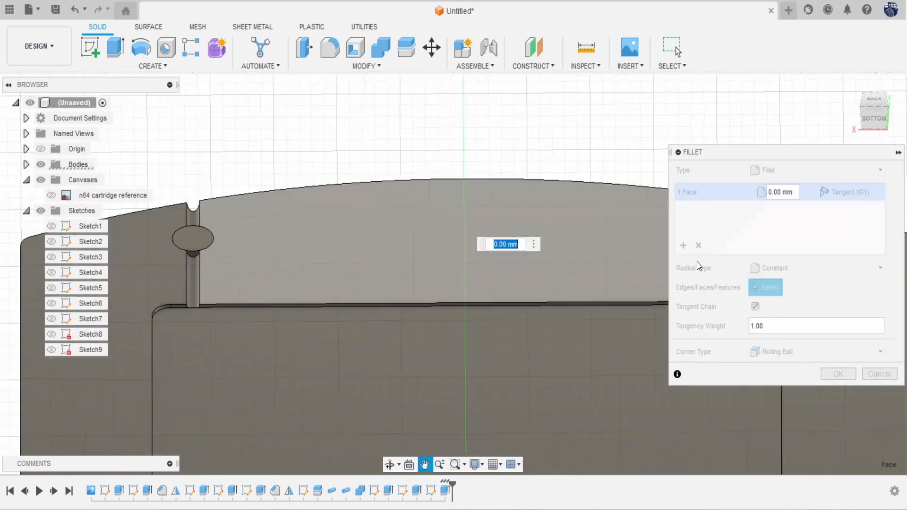
left_click(192, 240)
middle_click_drag(192, 240, 273, 236)
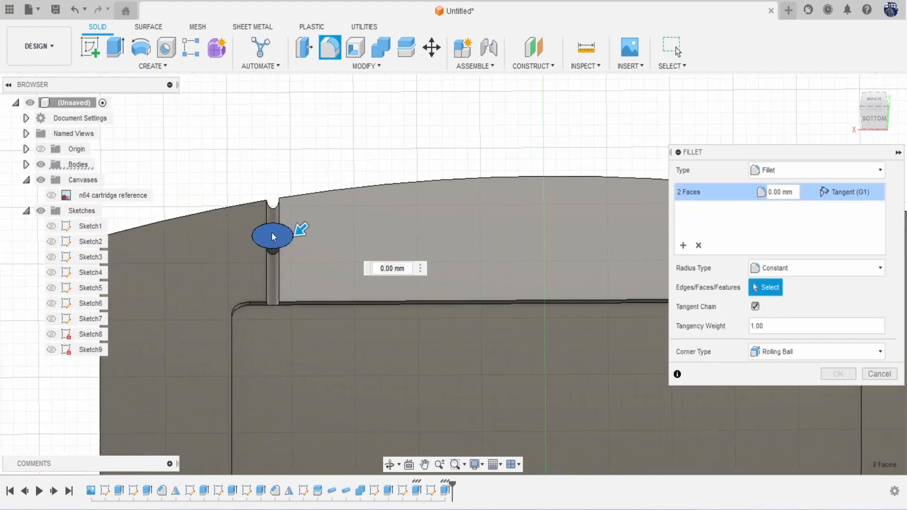
scroll(272, 236, "up", 5)
left_click_drag(312, 233, 313, 238)
left_click(843, 372)
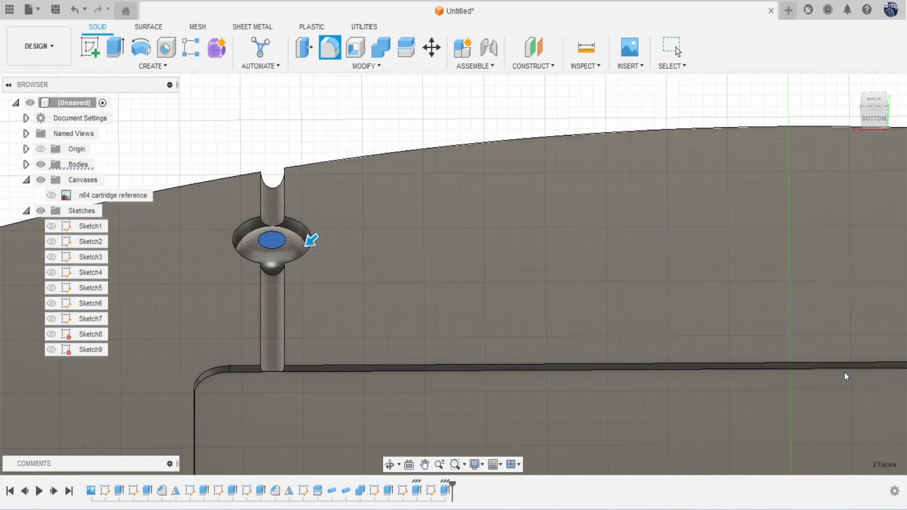
Step: View the whole cartridge from the back, then orbit to an angled view
scroll(736, 293, "down", 5)
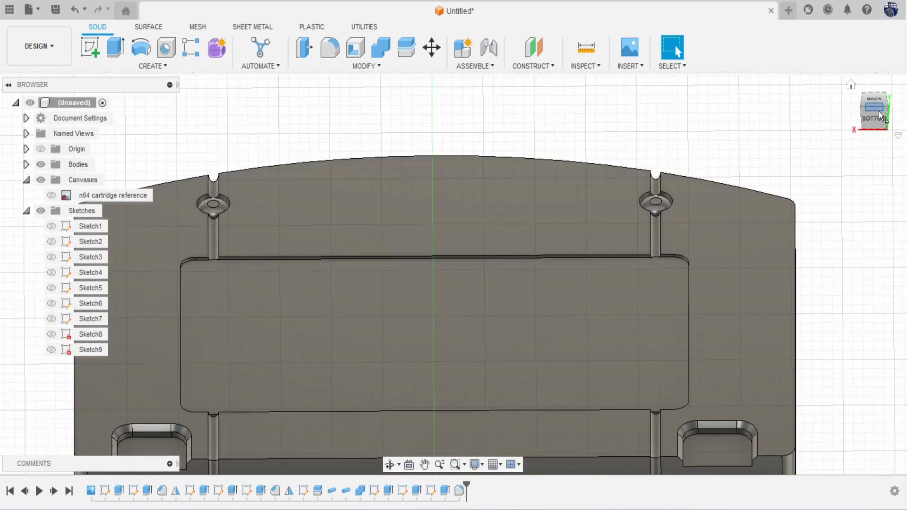
left_click(874, 105)
scroll(673, 162, "down", 3)
mouse_move(670, 163)
middle_mouse_down()
mouse_move(608, 219)
mouse_move(591, 222)
middle_mouse_up()
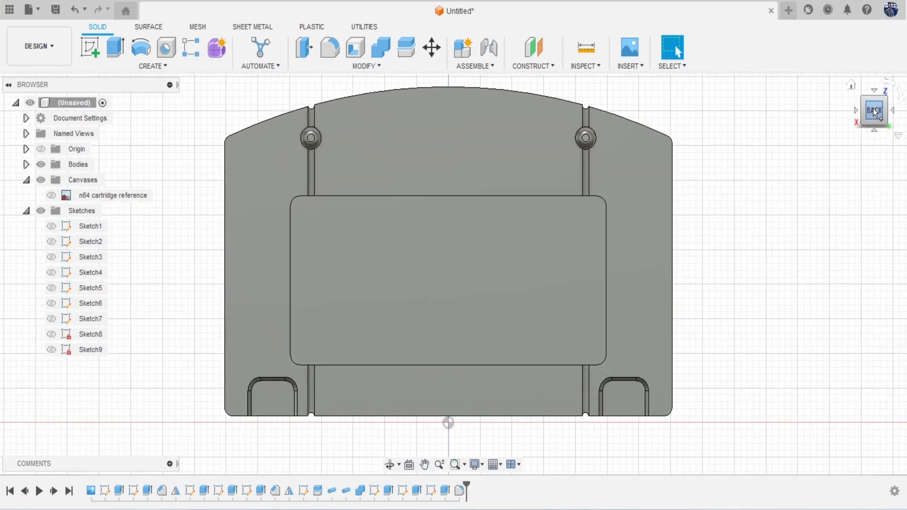
mouse_move(875, 111)
left_mouse_down()
mouse_move(875, 74)
mouse_move(873, 110)
mouse_move(906, 125)
mouse_move(887, 122)
mouse_move(905, 111)
left_mouse_up()
Step: Show the n64 reference image again and start Sketch10 on the cartridge back face
left_click(51, 195)
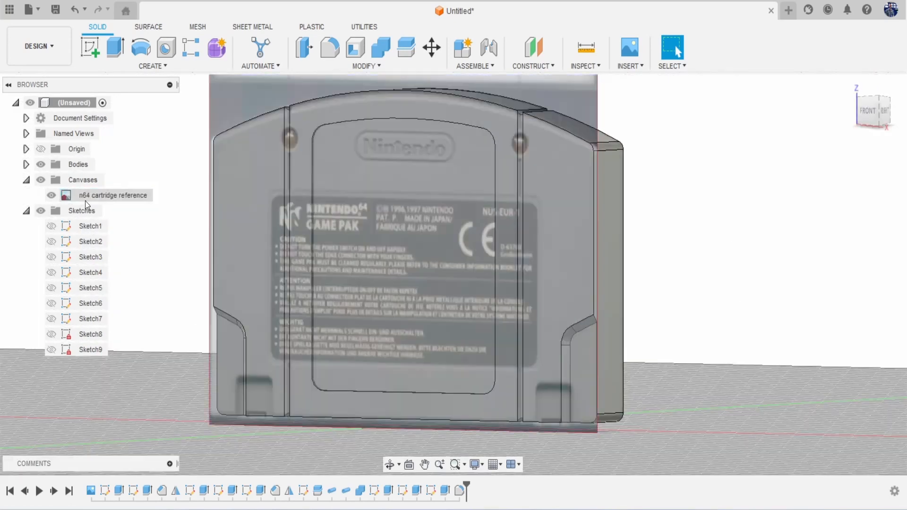
left_click_drag(856, 123, 900, 123)
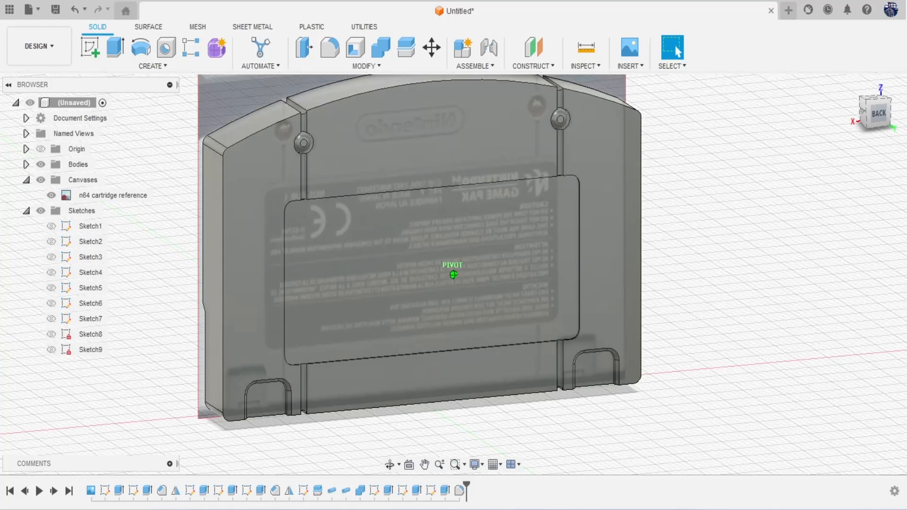
left_click(881, 116)
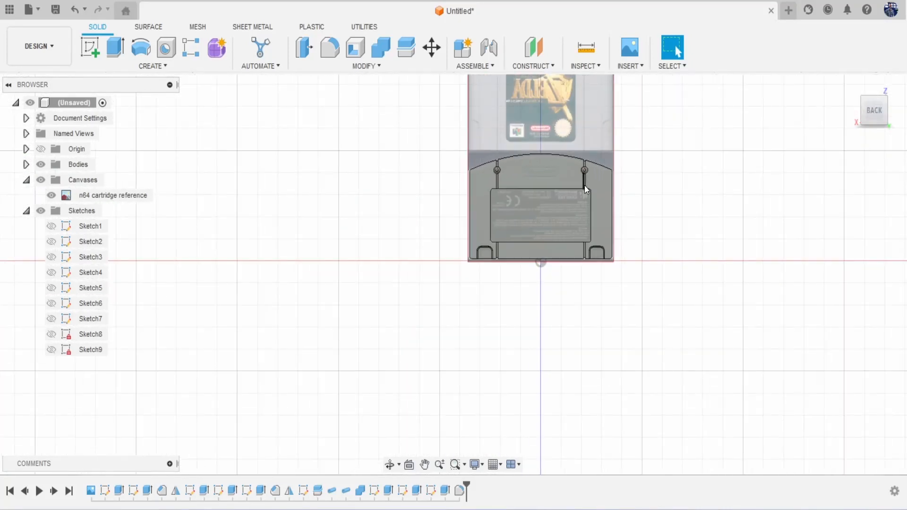
middle_click_drag(584, 185, 503, 254)
scroll(471, 256, "up", 5)
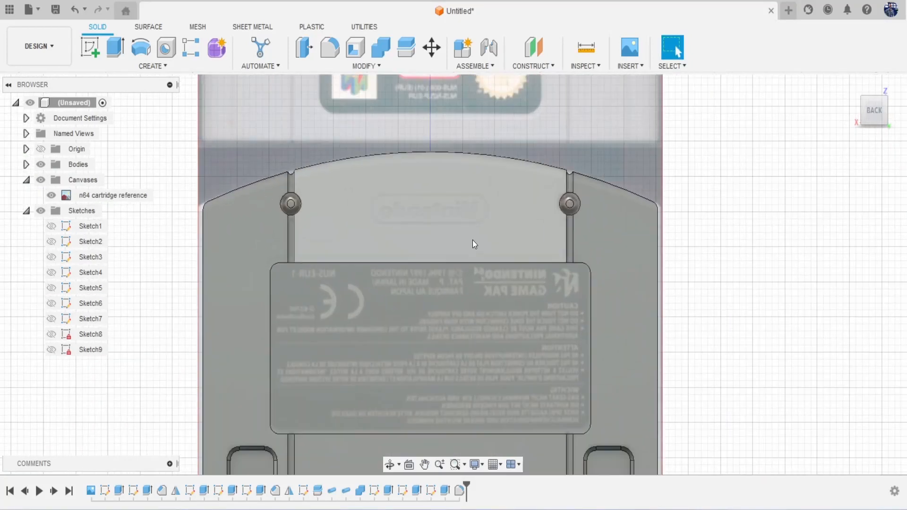
scroll(473, 241, "up", 2)
left_click(89, 49)
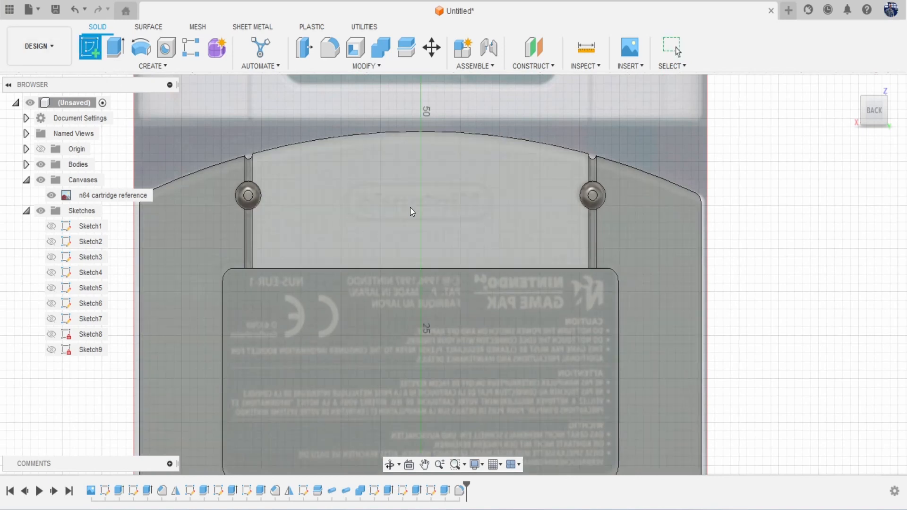
left_click(404, 197)
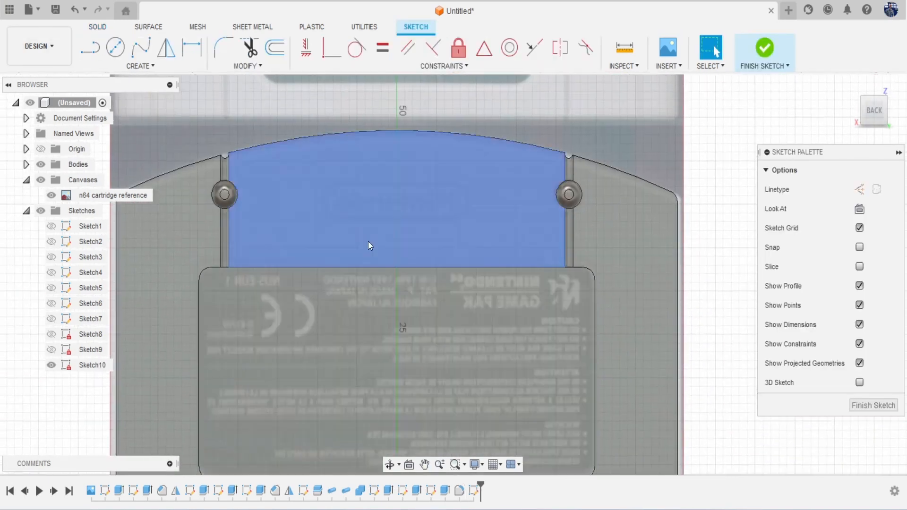
Step: Draw a centre-to-centre slot across the top of the back over the logo
left_click(122, 67)
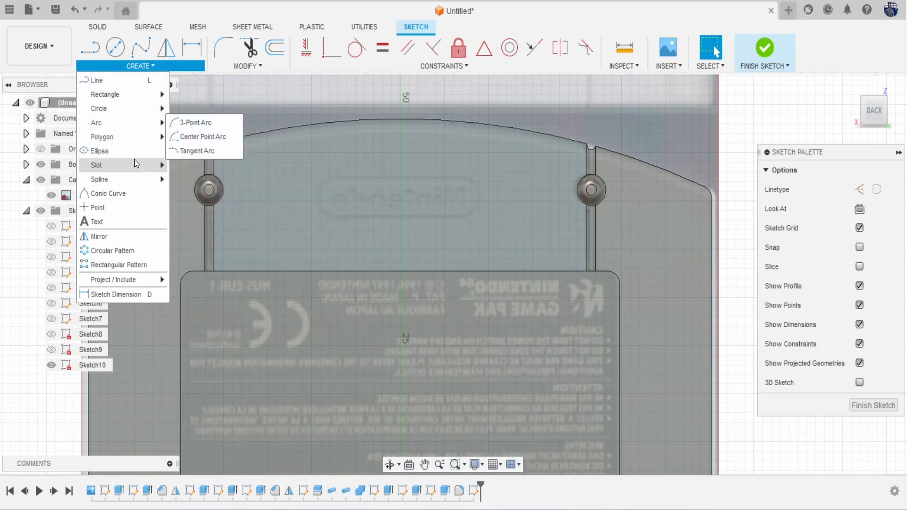
mouse_move(136, 165)
left_click(192, 169)
scroll(364, 203, "up", 3)
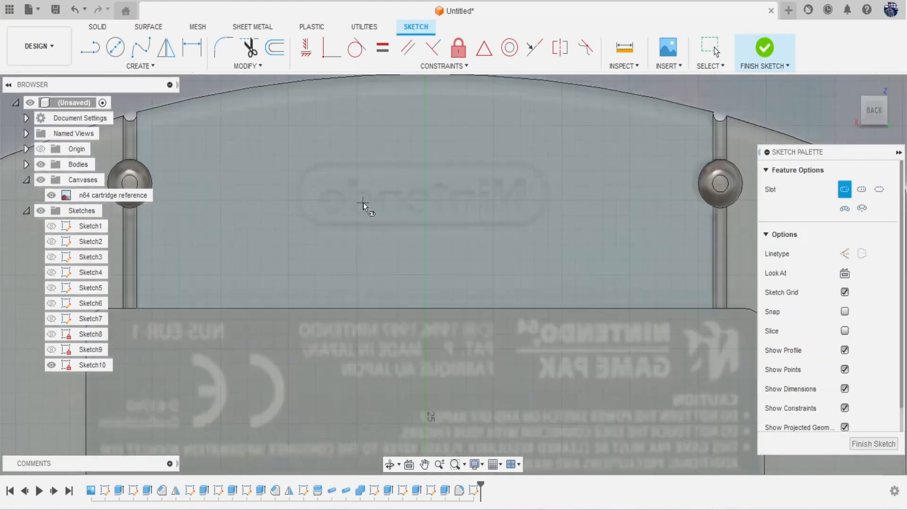
left_click(318, 191)
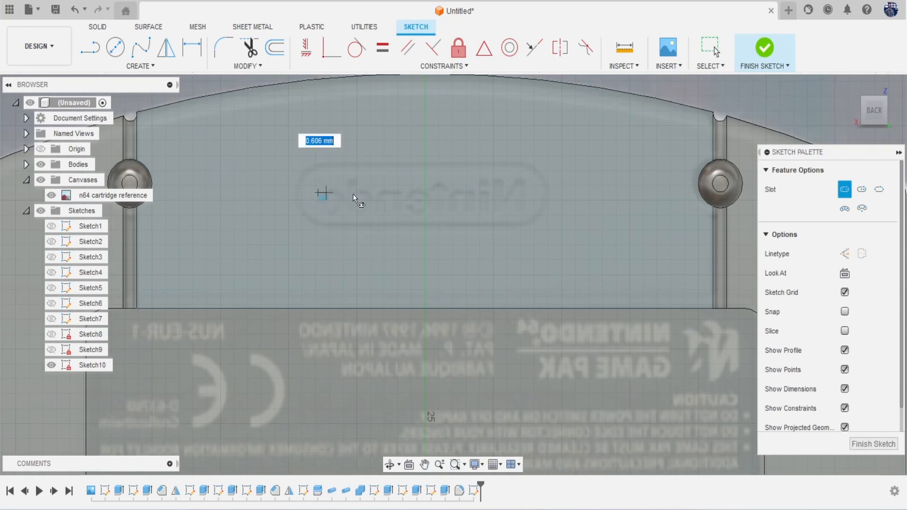
left_click(515, 193)
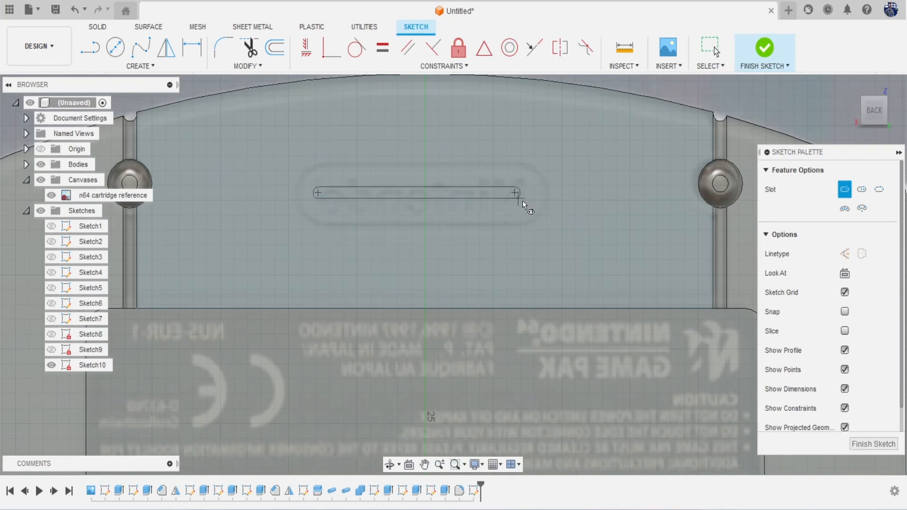
left_click(546, 223)
Step: Offset the slot outline 0.428 mm inward and select the ring between them for extrusion
left_click(274, 47)
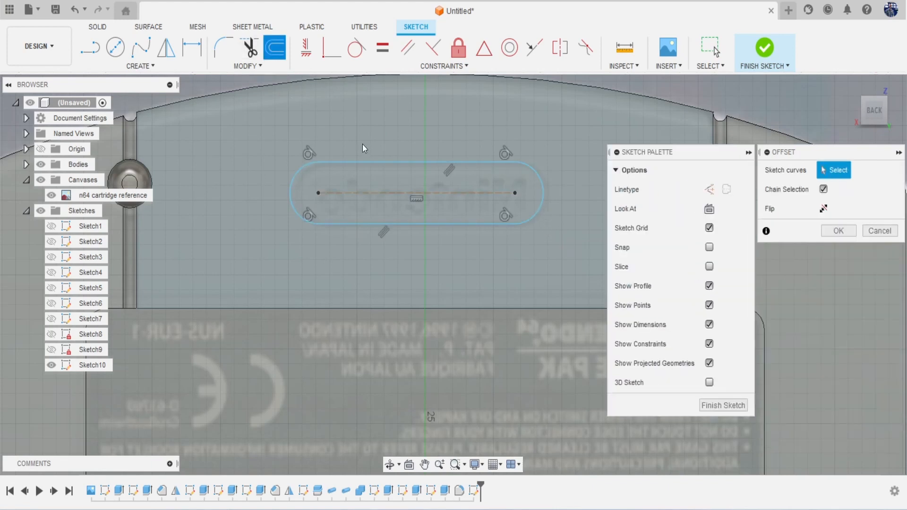
left_click(372, 161)
left_click_drag(380, 156, 380, 177)
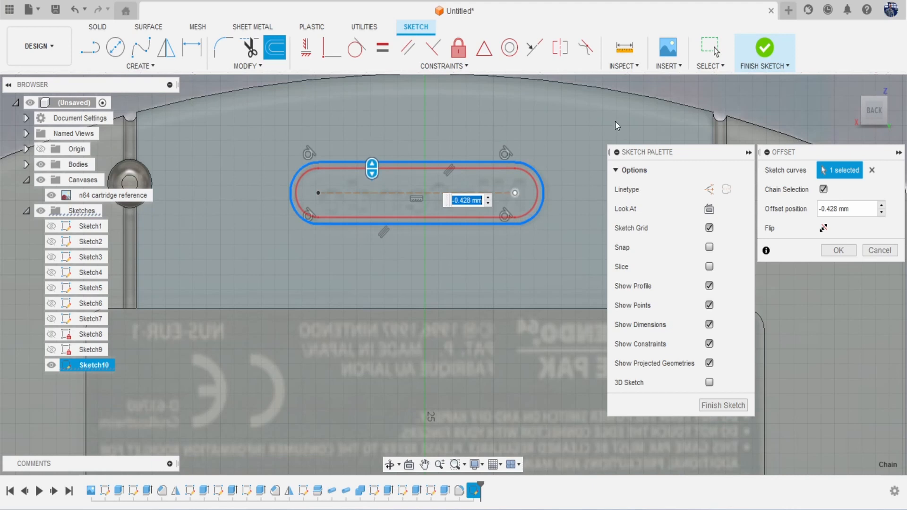
key("Return")
key("e")
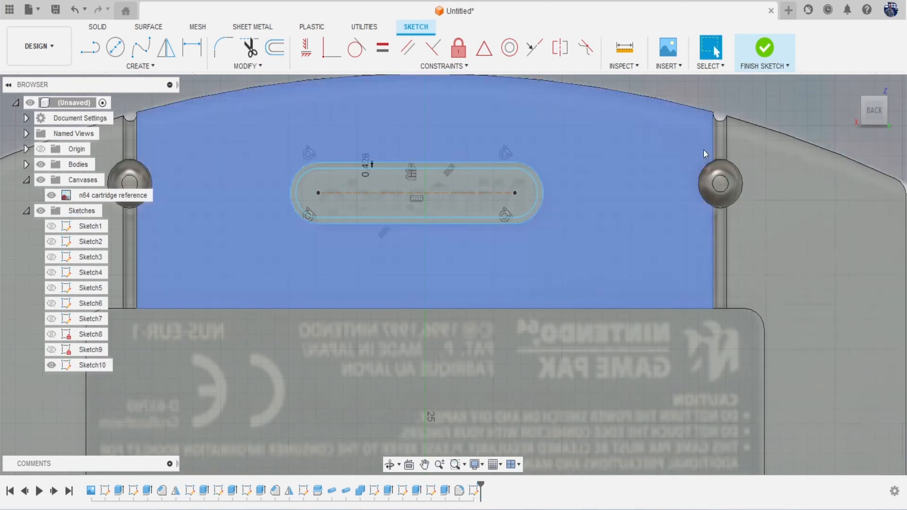
left_click(508, 166)
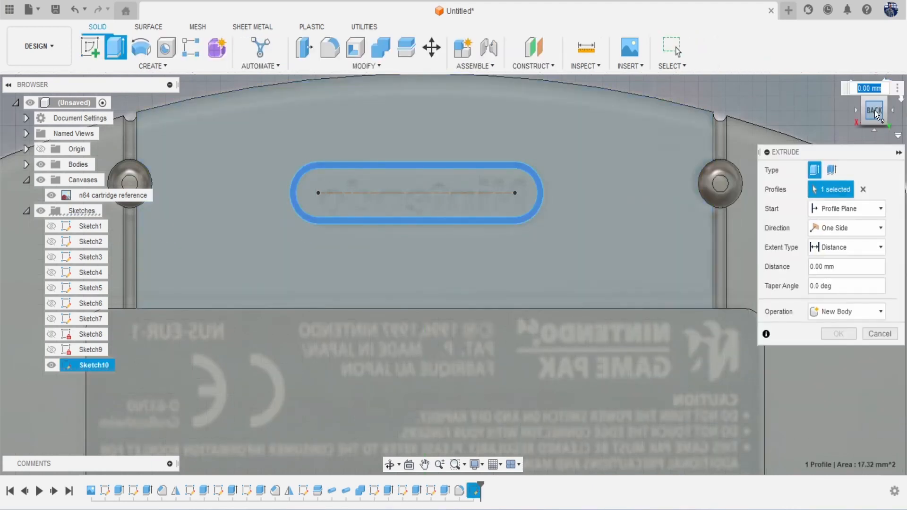
Step: Extrude-cut the Sketch10 slot ring -0.32 mm into the cartridge back
left_click(874, 112)
left_click_drag(414, 203, 413, 208)
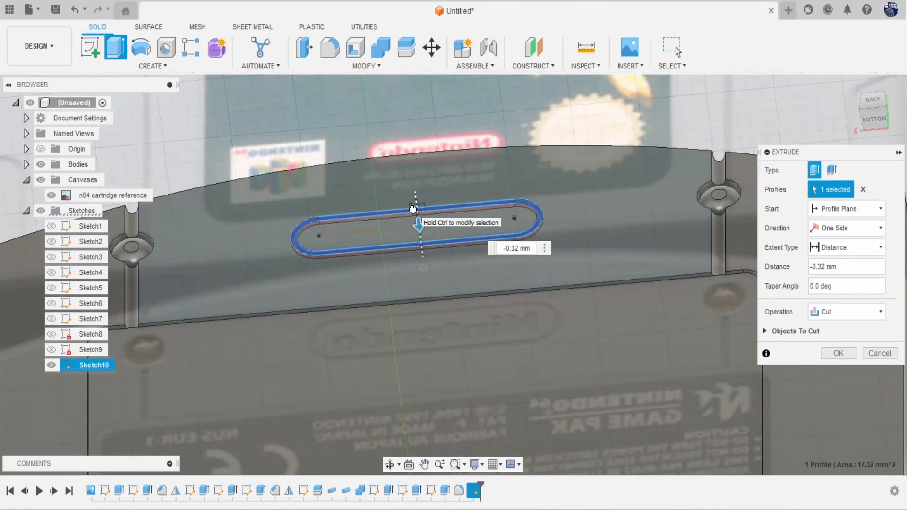
left_click(826, 353)
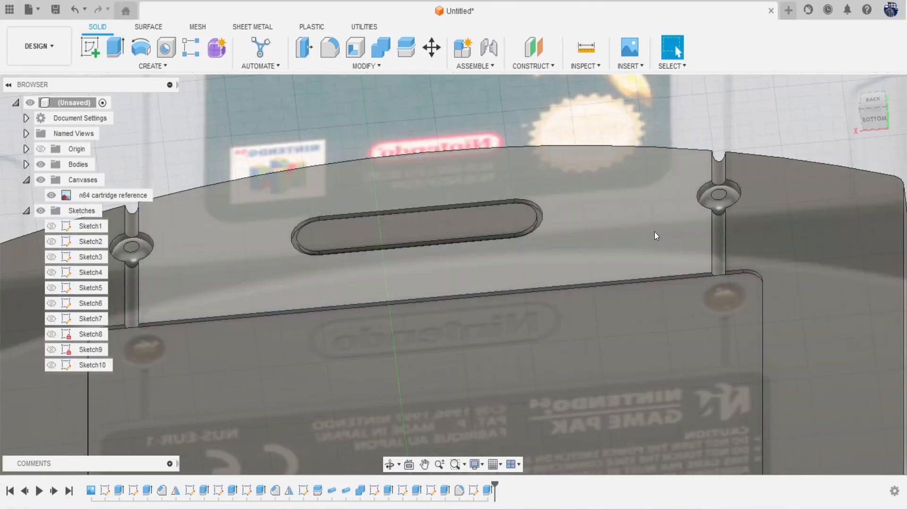
scroll(654, 231, "down", 4)
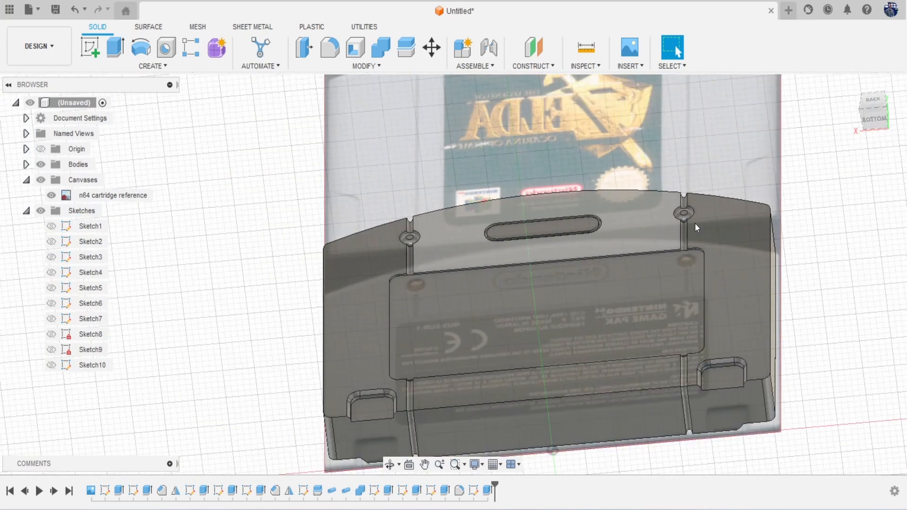
Step: Start a new sketch on the cartridge's back face
left_click(874, 101)
left_click(166, 66)
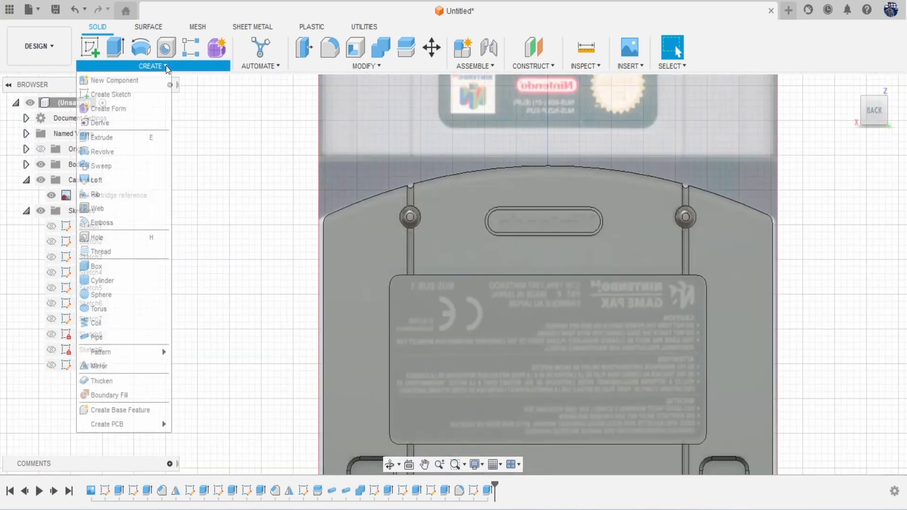
left_click(521, 219)
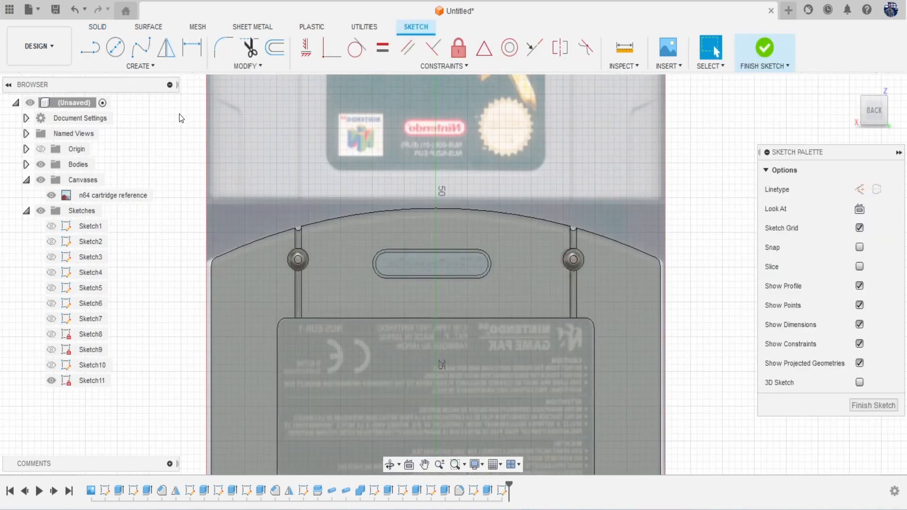
Step: Place 'Nintendo' sketch text at the slot's corner with 2.5 mm height
left_click(143, 66)
left_click(128, 221)
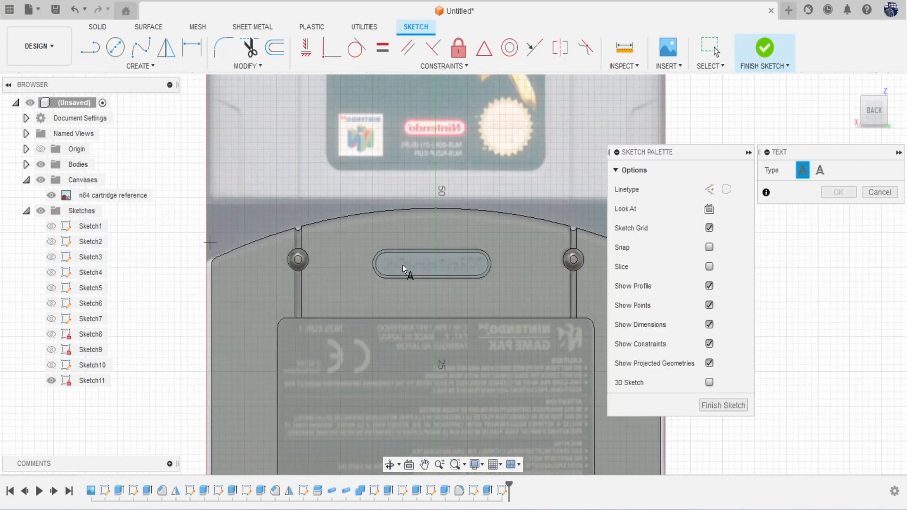
scroll(403, 265, "up", 4)
scroll(370, 248, "down", 2)
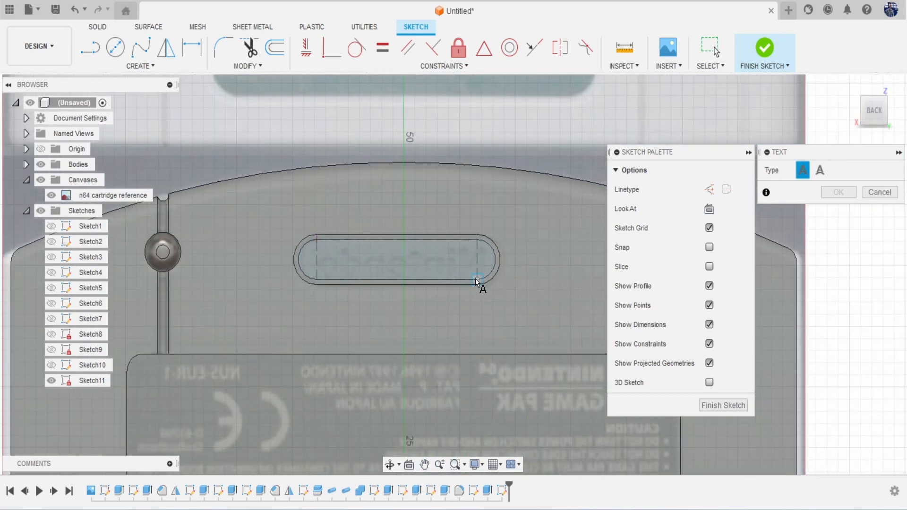
left_click(478, 278)
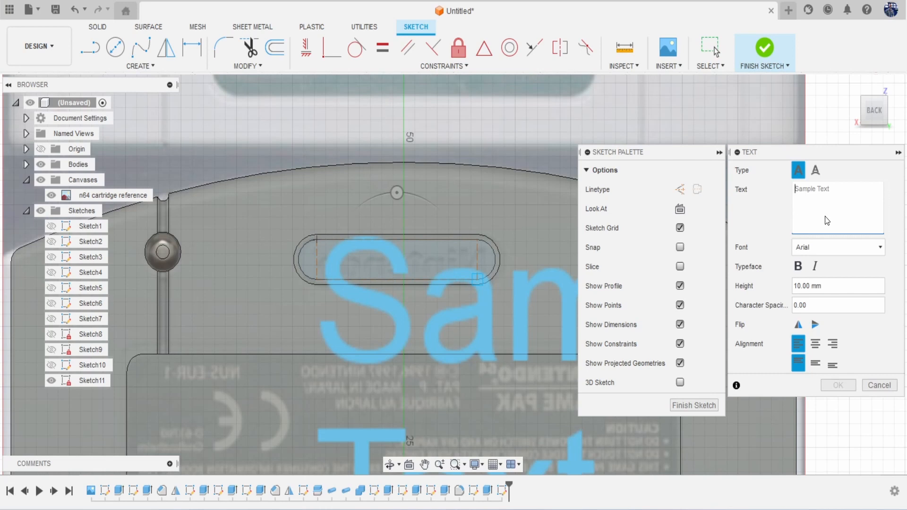
type("Nintendo")
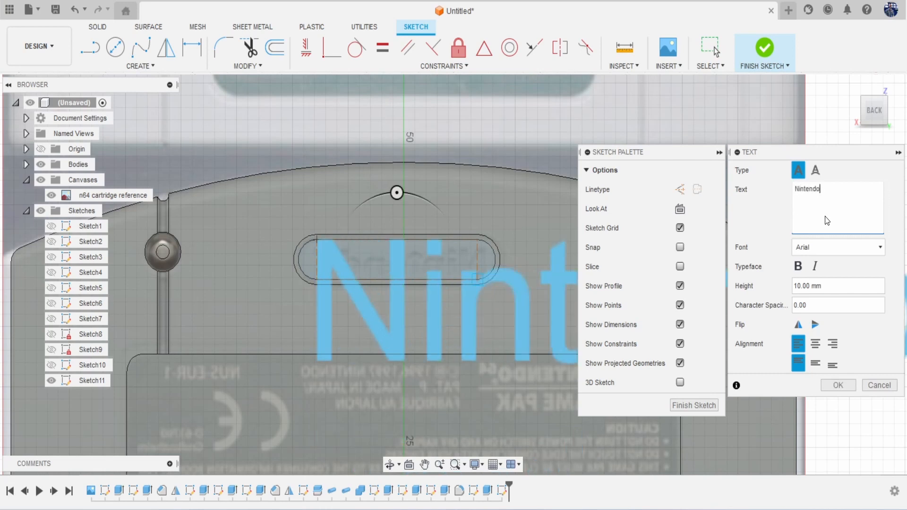
scroll(428, 304, "down", 4)
middle_click_drag(428, 304, 313, 300)
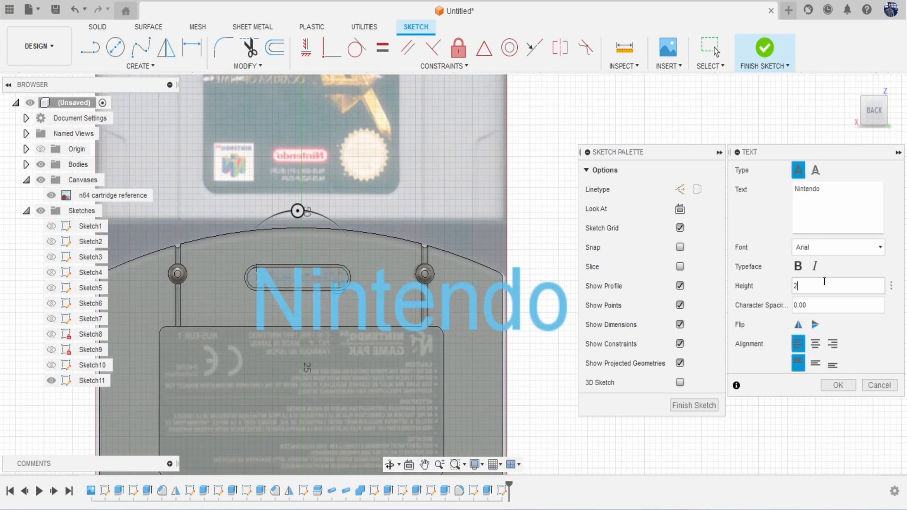
scroll(302, 299, "up", 5)
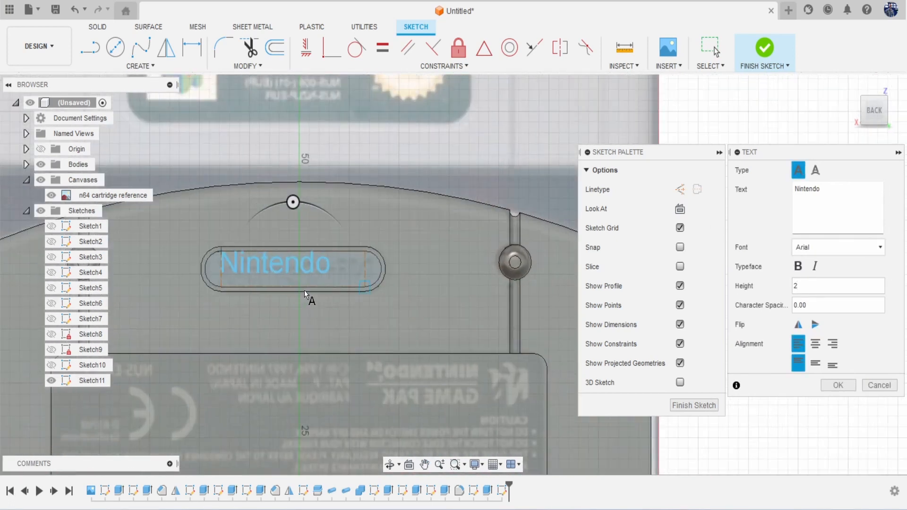
left_click(817, 287)
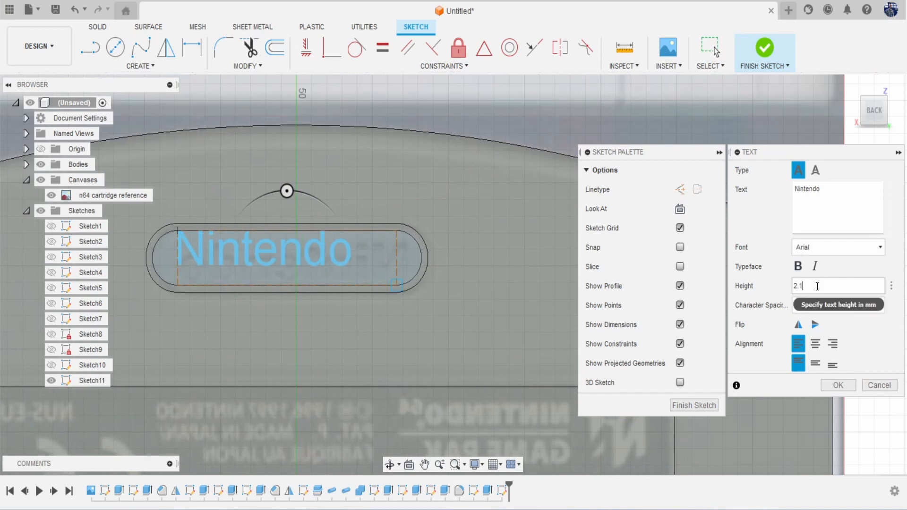
type(".5")
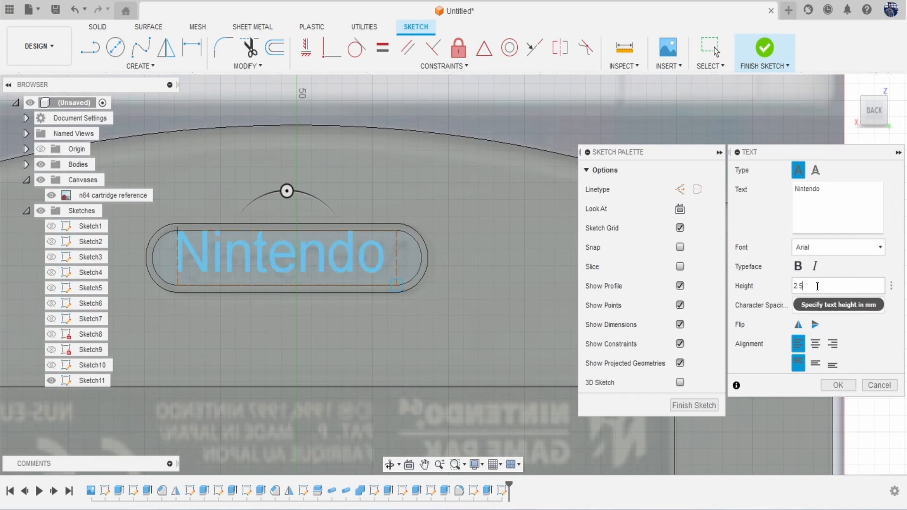
left_click(843, 385)
Step: Select the Nintendo text and its corner, reviewing its text settings unchanged
left_click(266, 257)
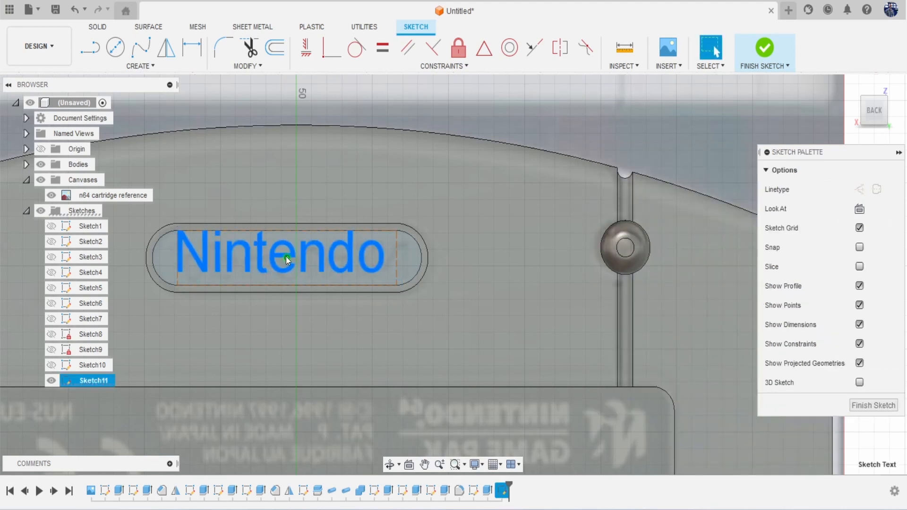
mouse_move(287, 257)
left_mouse_down()
mouse_move(294, 271)
mouse_move(287, 255)
left_mouse_up()
left_click(206, 244, "shift")
scroll(206, 245, "down", 2)
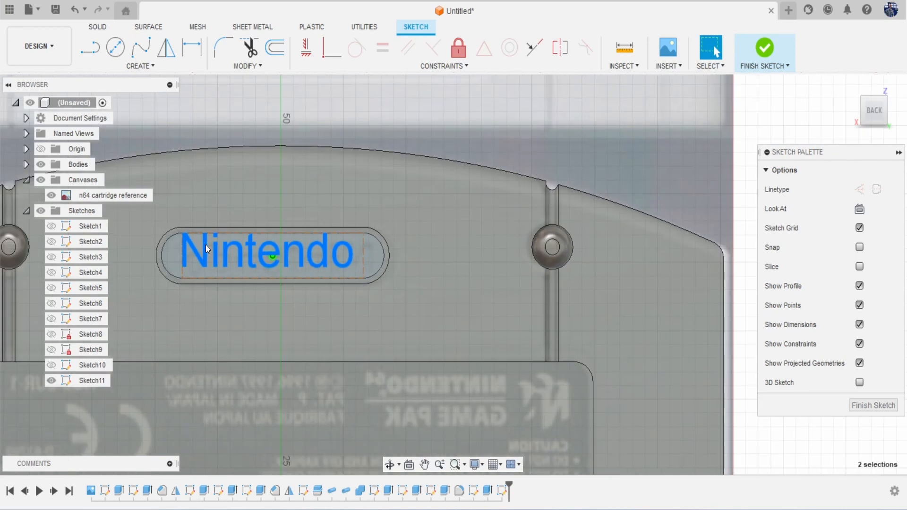
scroll(206, 245, "up", 3)
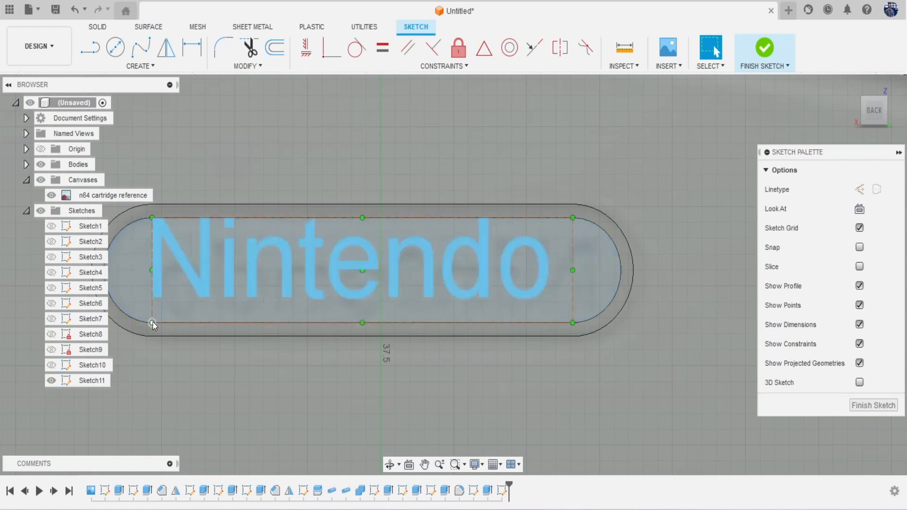
left_click(152, 322)
double_click(163, 237)
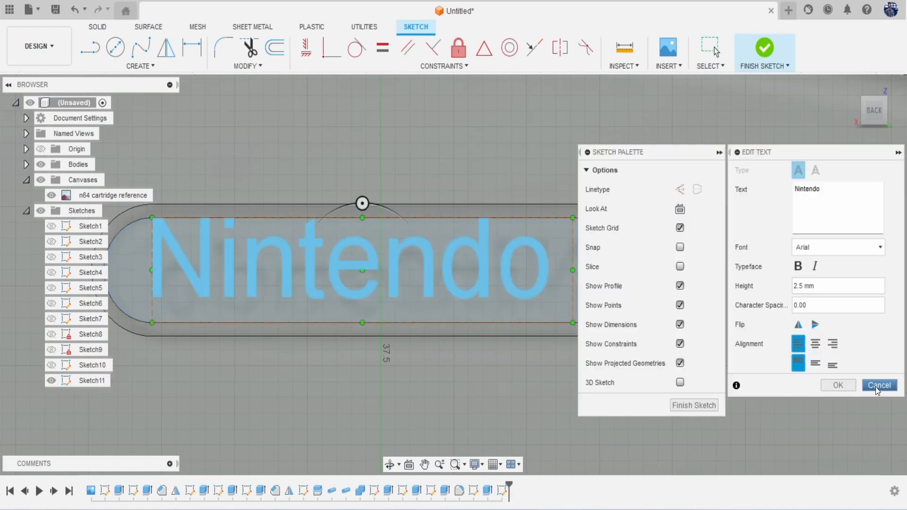
left_click(874, 386)
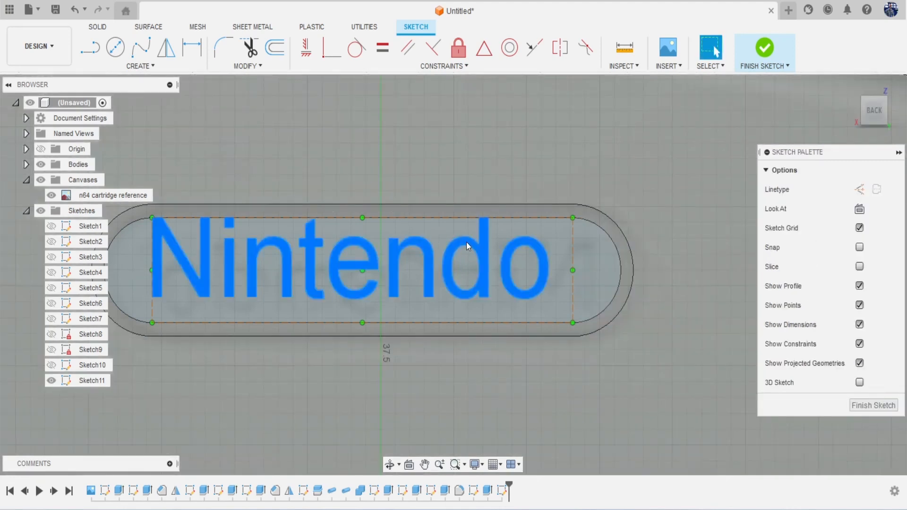
Step: Try repositioning the Nintendo text inside the slot, undoing the accidental move
left_click(466, 244)
left_click(870, 117)
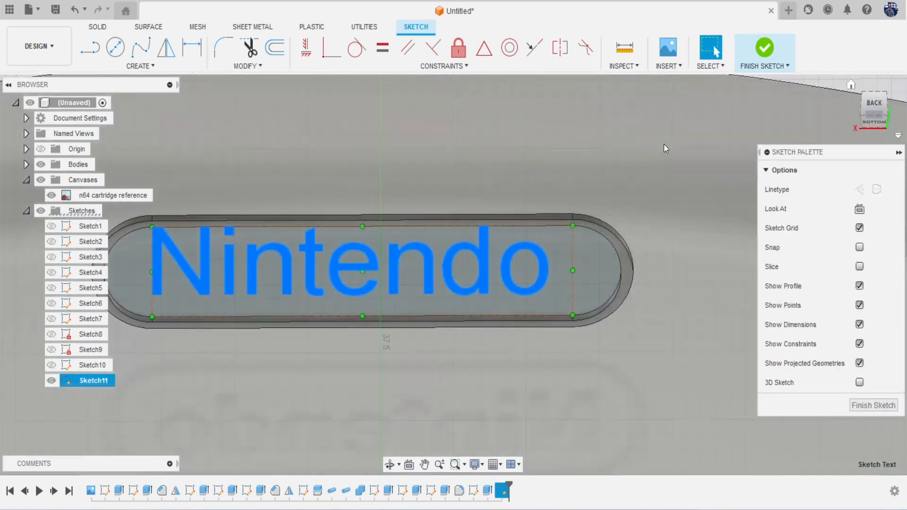
scroll(291, 216, "up", 5)
scroll(232, 233, "up", 3)
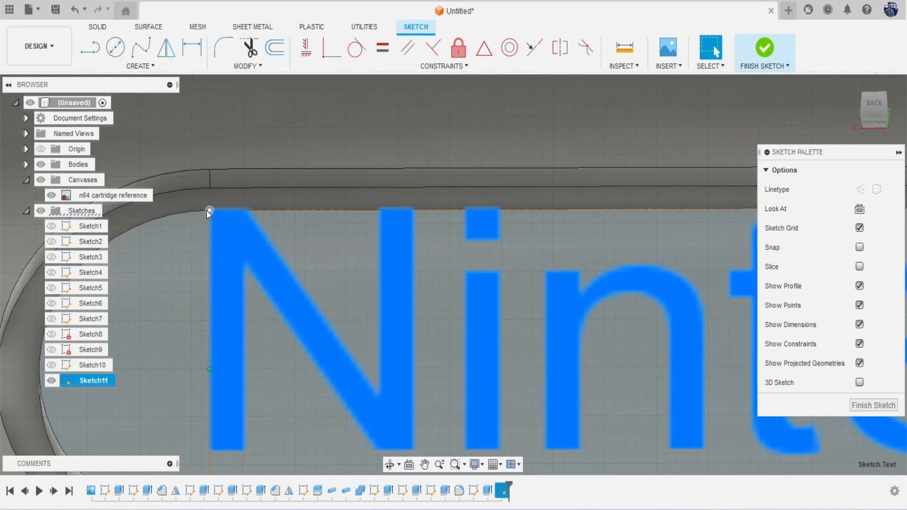
left_click(208, 211)
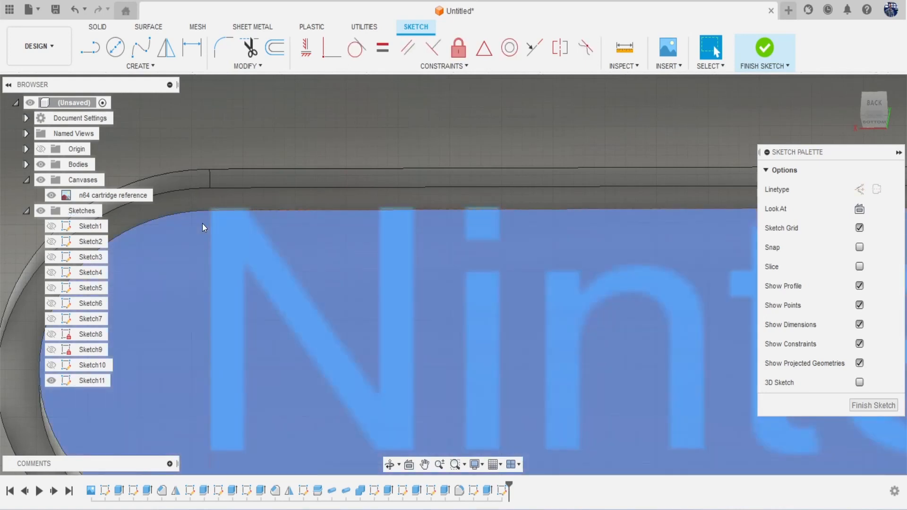
scroll(203, 223, "down", 5)
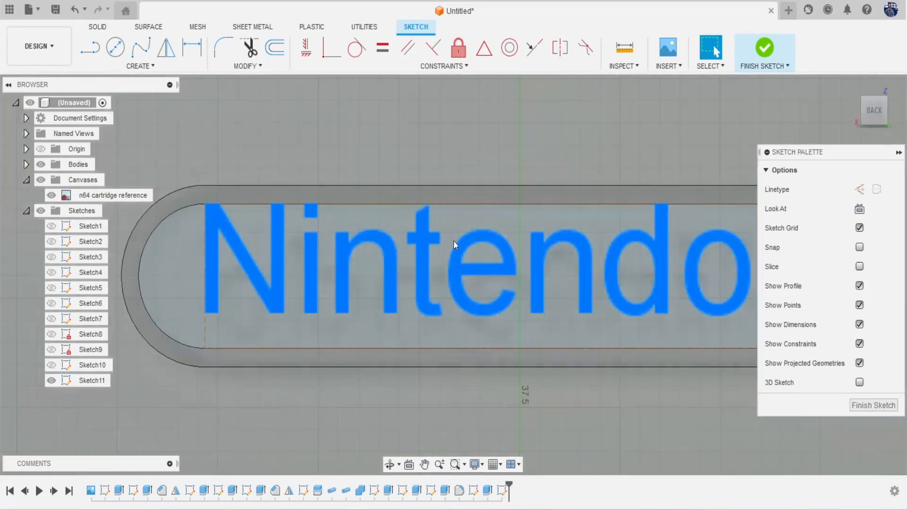
left_click_drag(435, 241, 449, 259)
middle_click_drag(601, 240, 433, 240)
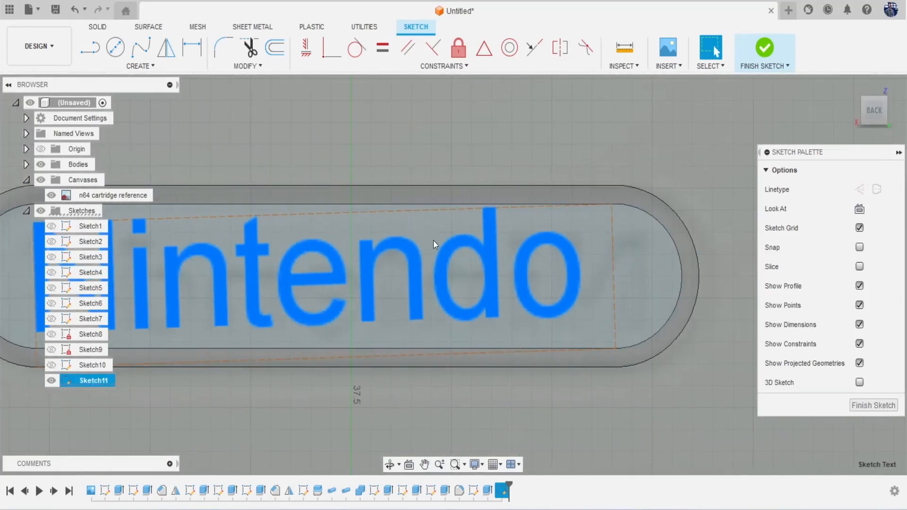
key("ctrl+z")
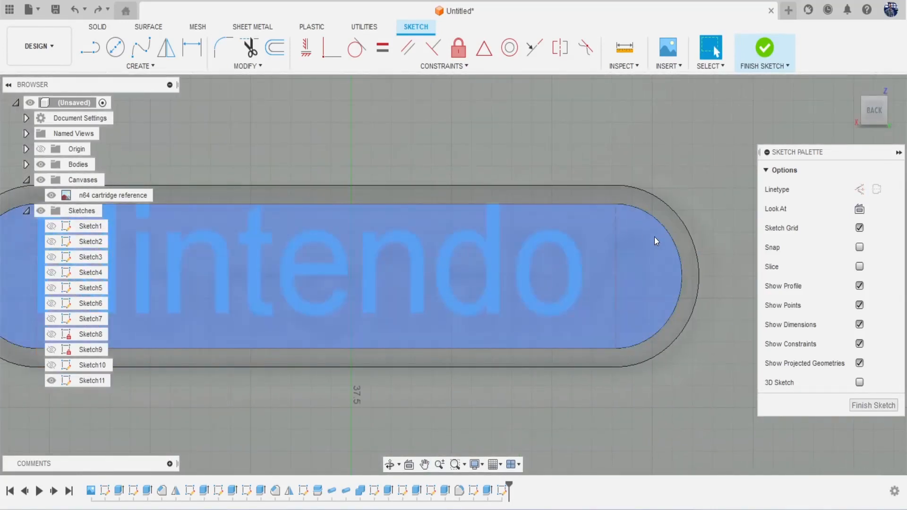
scroll(631, 221, "down", 2)
left_click(579, 242)
scroll(630, 214, "up", 5)
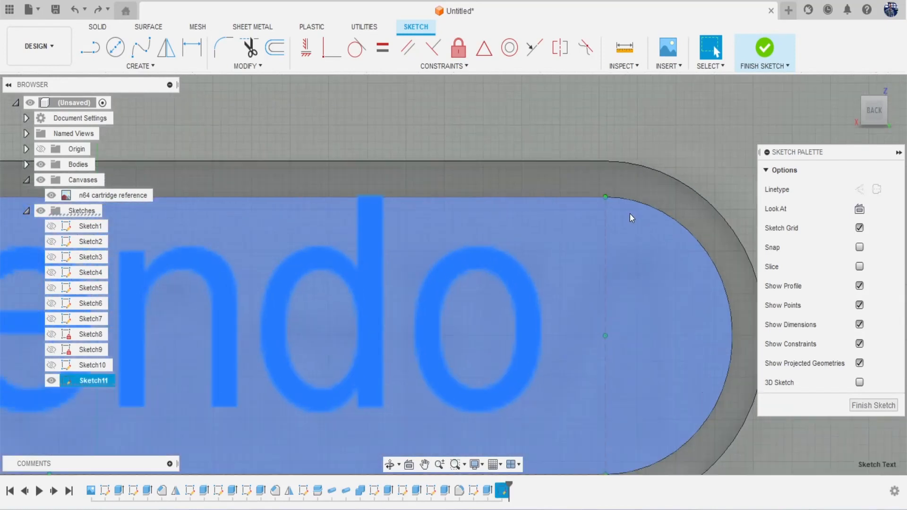
mouse_move(456, 260)
middle_mouse_down("shift")
mouse_move(453, 270)
mouse_move(460, 231)
middle_mouse_up("shift")
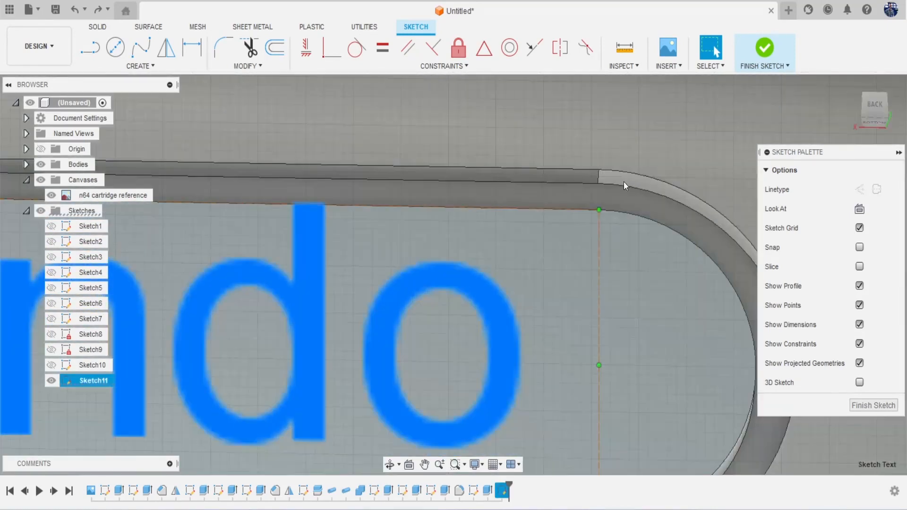
Step: Select the text corner point at the slot's arc end and clear it
left_click(598, 212)
scroll(590, 264, "up", 5)
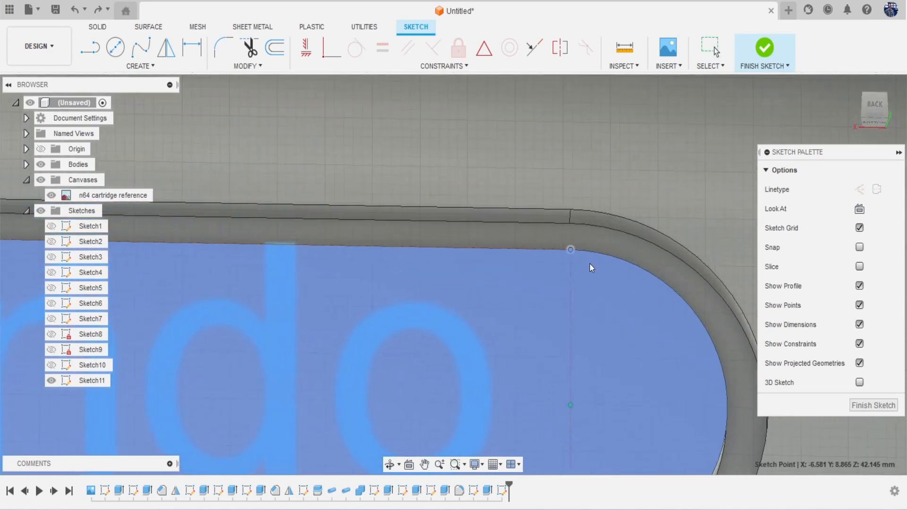
scroll(527, 236, "up", 2)
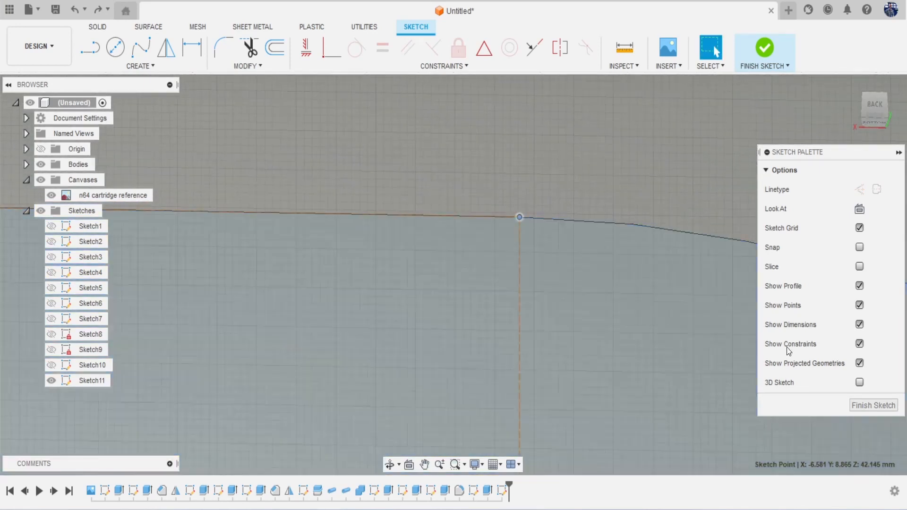
left_click(874, 113)
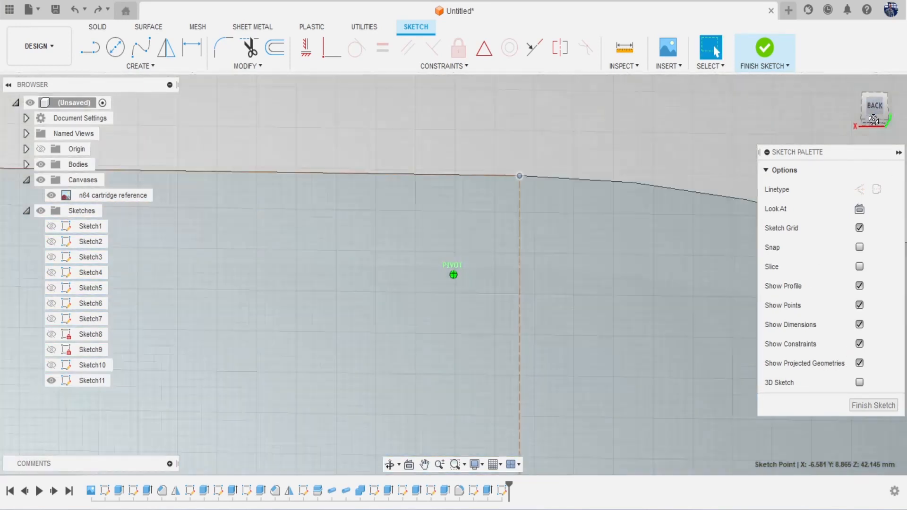
left_click(522, 141)
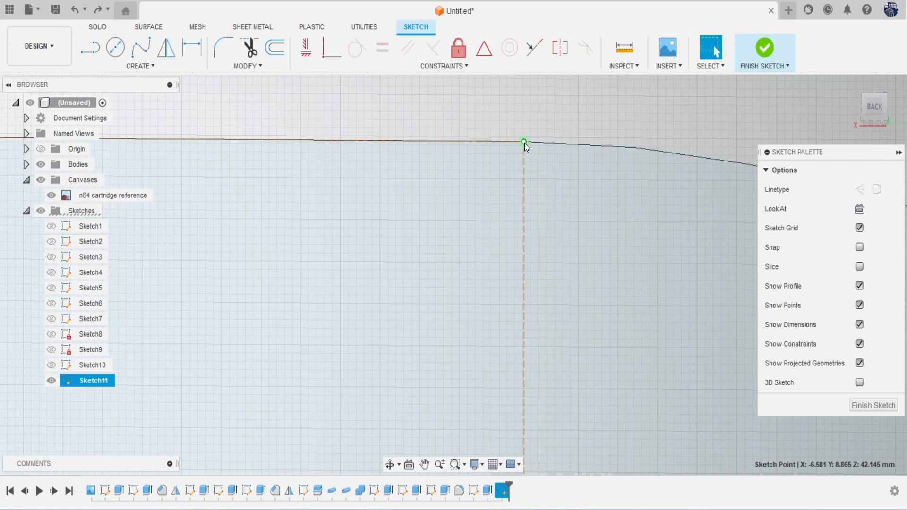
scroll(522, 159, "down", 4)
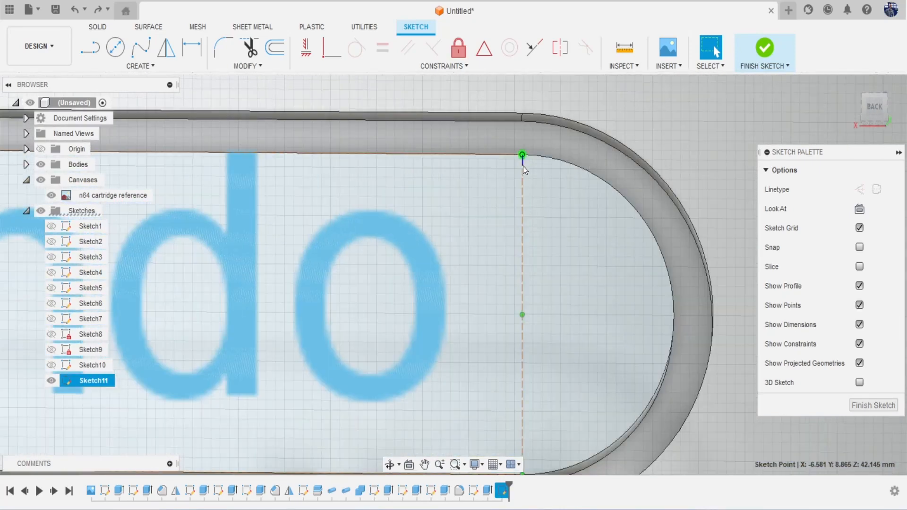
key("Delete")
left_click(520, 156)
key("Delete")
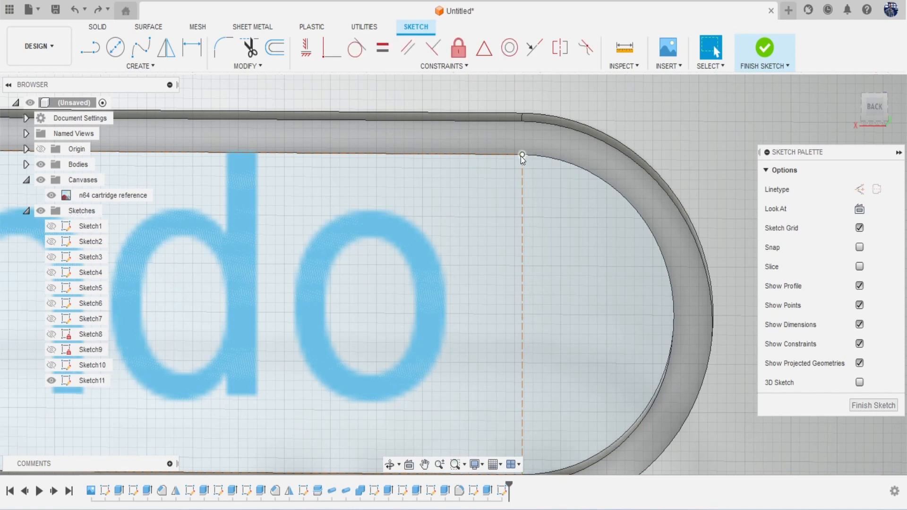
scroll(521, 157, "down", 2)
scroll(521, 157, "up", 6)
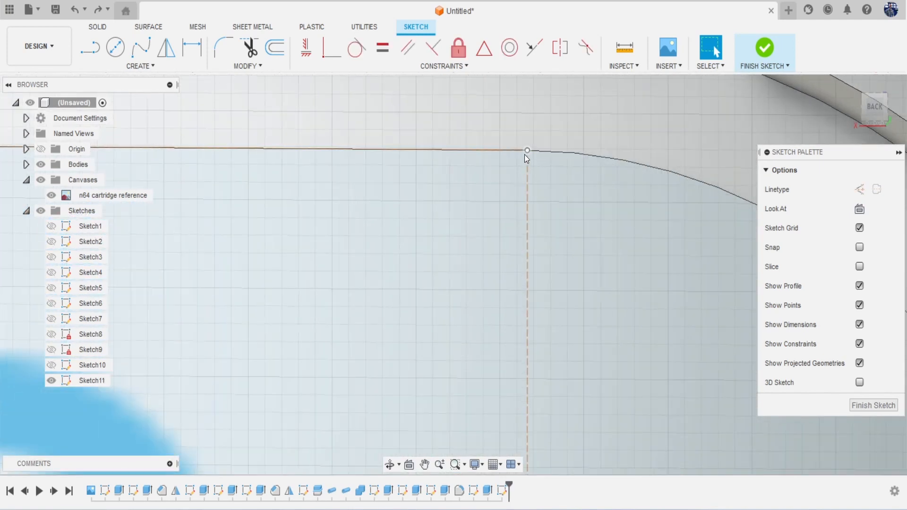
Step: Rotate the Nintendo text inside the slot from the arc's start point
left_click(526, 151)
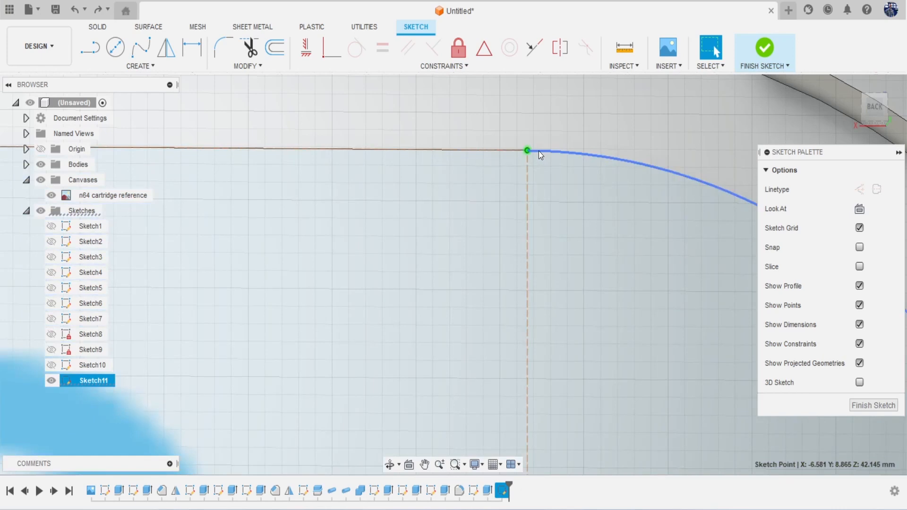
scroll(537, 172, "down", 3)
scroll(538, 171, "down", 5)
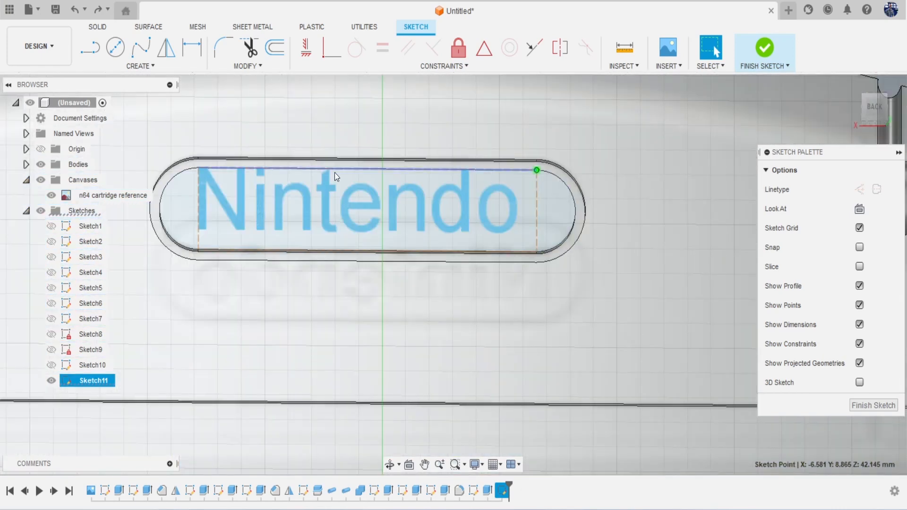
mouse_move(501, 194)
left_mouse_down()
mouse_move(510, 224)
mouse_move(519, 218)
left_mouse_up()
scroll(550, 267, "up", 8)
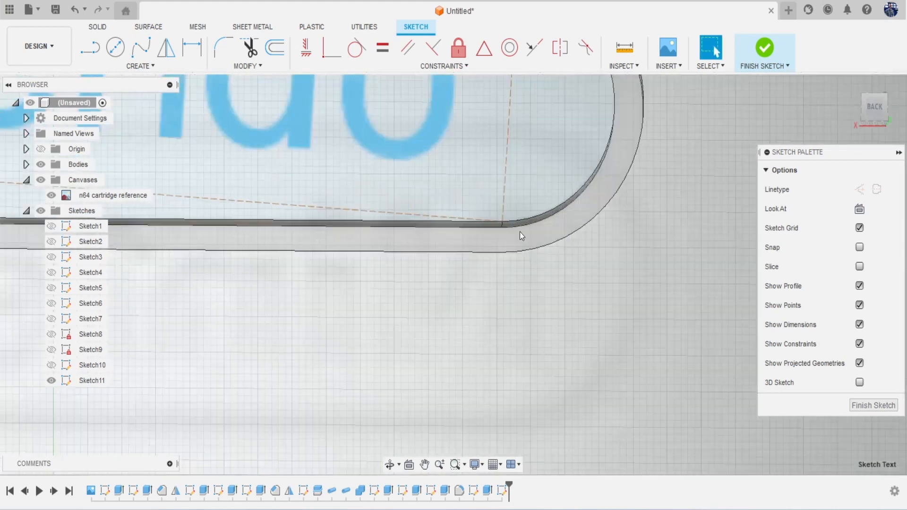
scroll(491, 215, "up", 2)
Step: Delete the coincident constraint pinning the text frame's corner
left_click(470, 200)
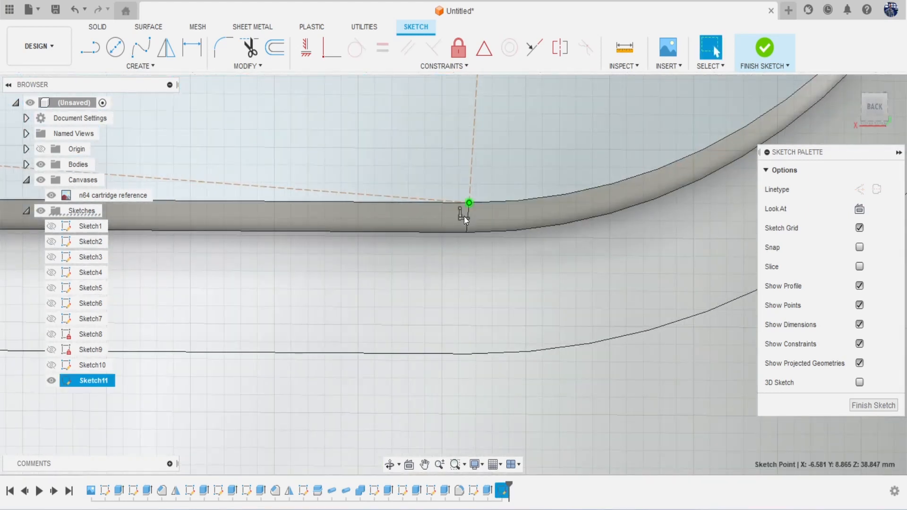
left_click(464, 217)
key("Delete")
scroll(464, 216, "down", 4)
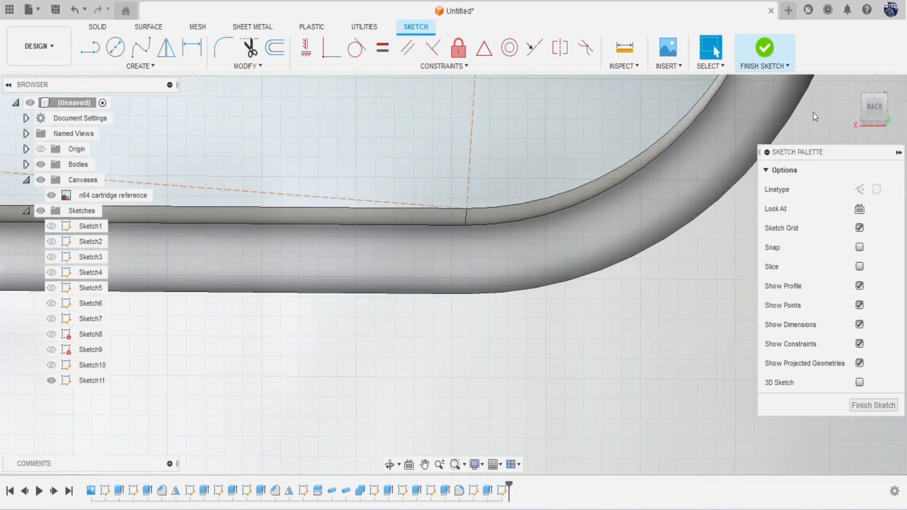
left_click(866, 112)
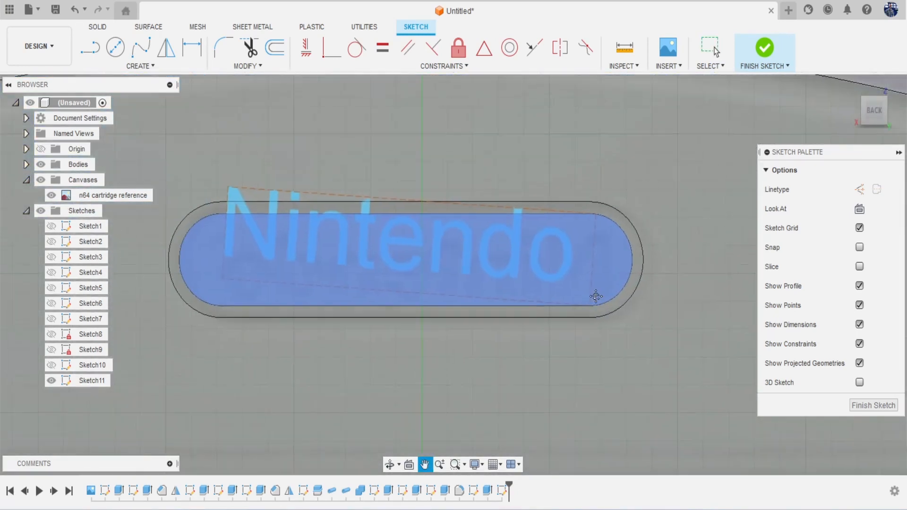
scroll(373, 220, "up", 3)
left_click(373, 220)
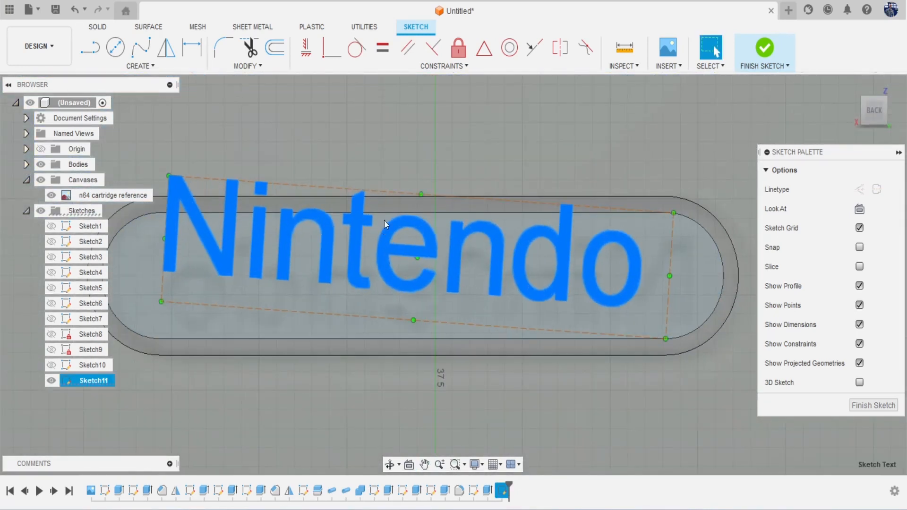
Step: Try lowering the Nintendo text, then undo it and clear the selection
left_click_drag(233, 232, 227, 264)
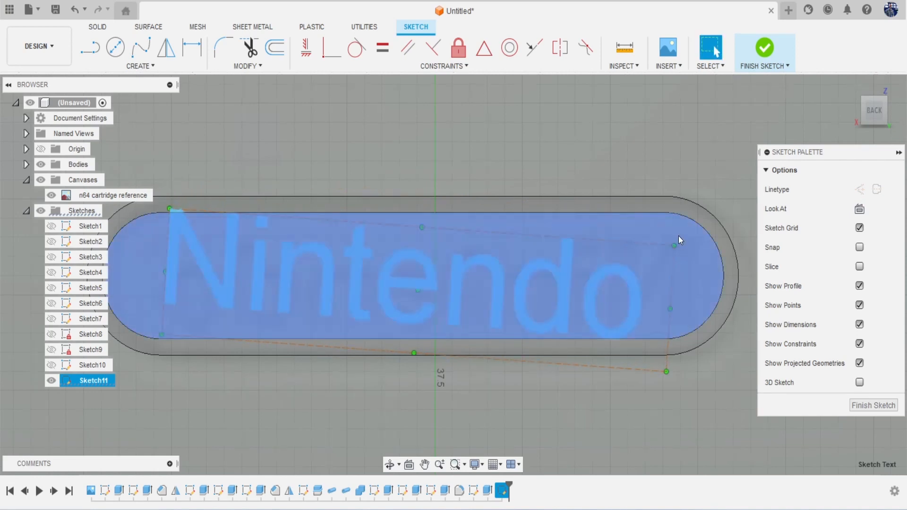
left_click(668, 238)
key("ctrl+z")
key("ctrl+z")
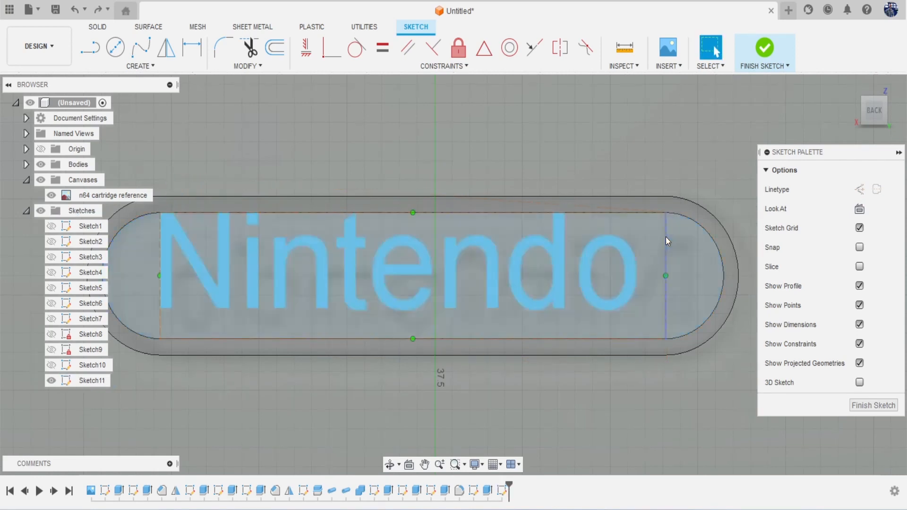
scroll(669, 336, "up", 5)
scroll(652, 326, "up", 3)
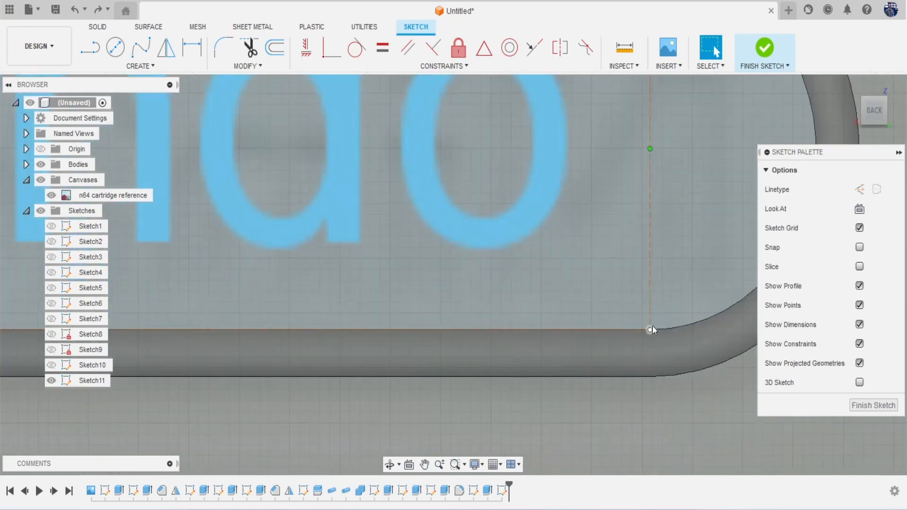
left_click(649, 328)
scroll(481, 226, "down", 3)
scroll(481, 226, "down", 2)
key("Escape")
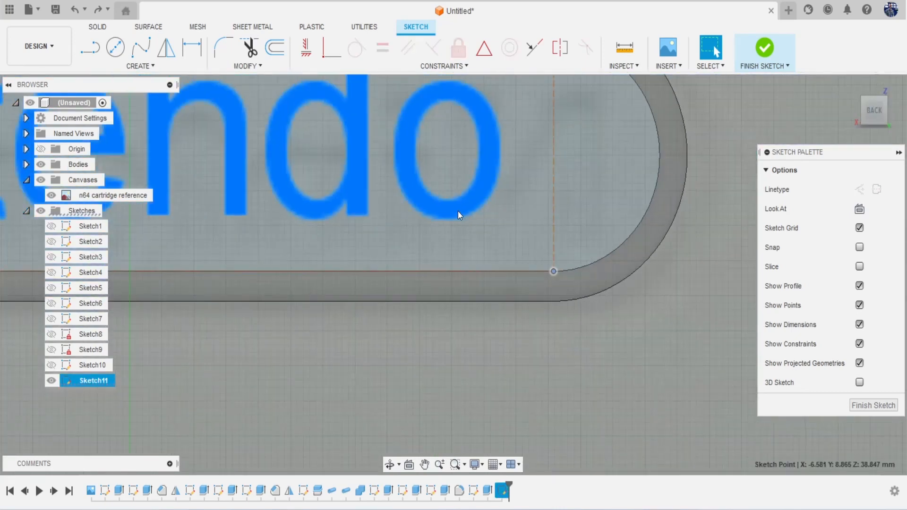
Step: Delete the remaining coincident constraint at the text frame's corner
scroll(543, 264, "up", 4)
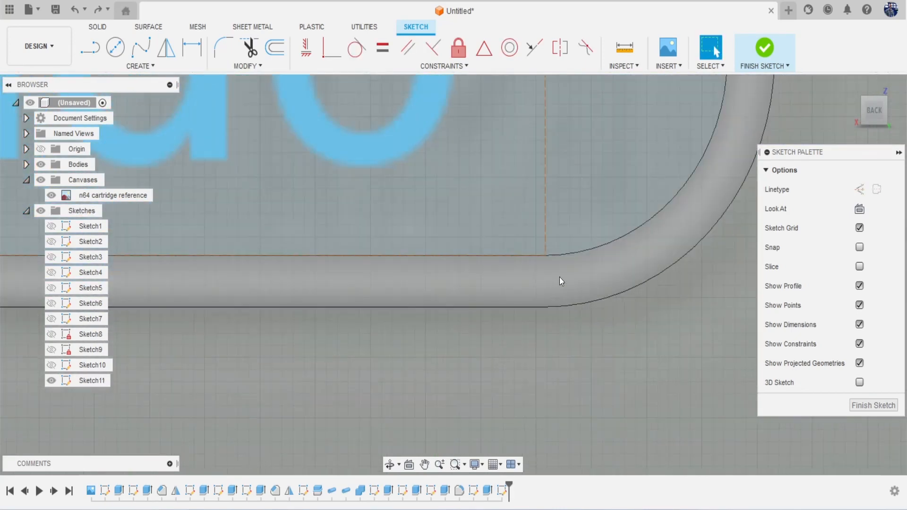
left_click(539, 249)
scroll(540, 248, "up", 3)
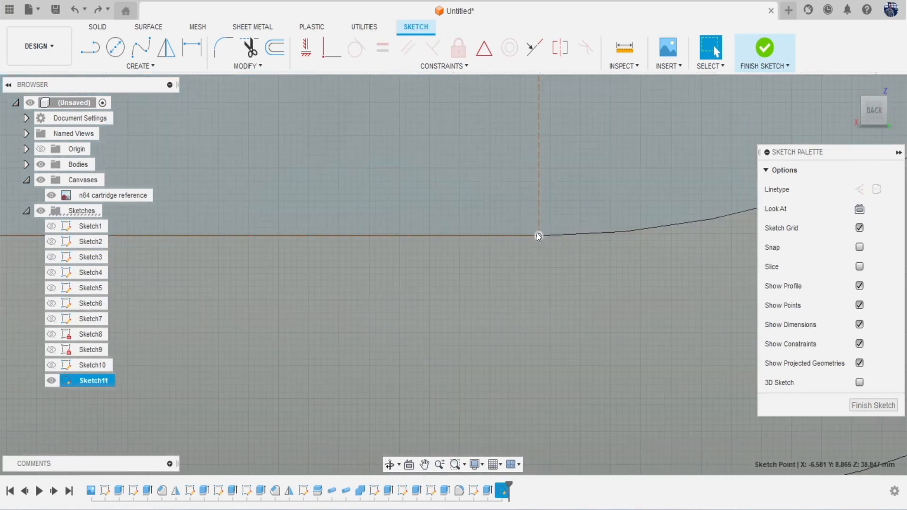
left_click(537, 233)
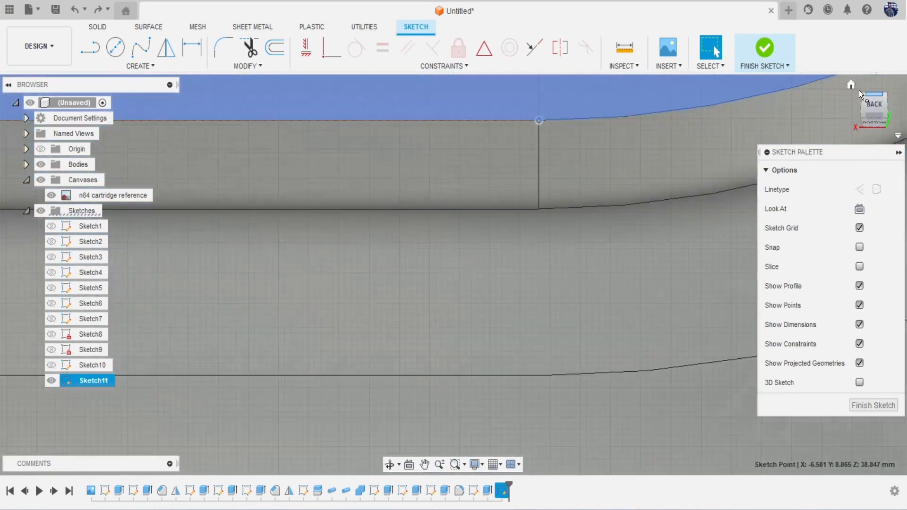
left_click(874, 108)
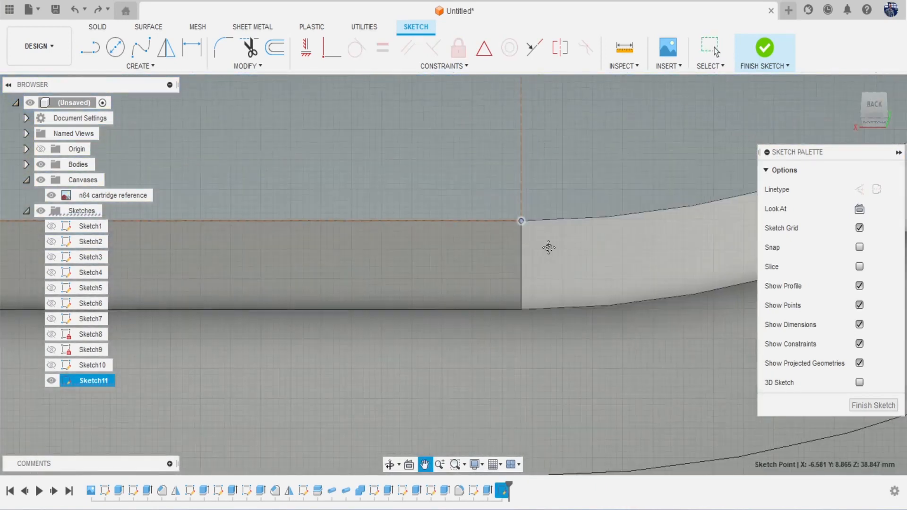
scroll(537, 234, "down", 2)
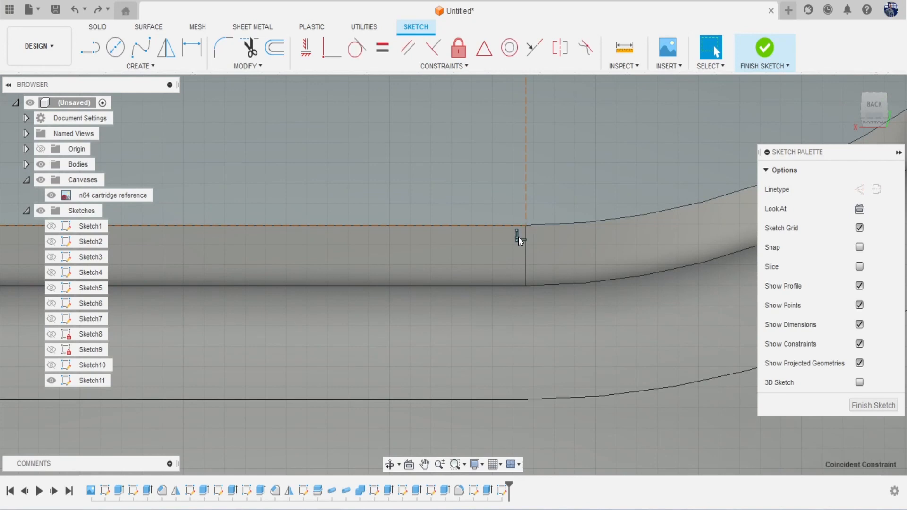
key("Delete")
Step: Nudge the Nintendo text into the centre of the rounded slot
scroll(518, 237, "down", 5)
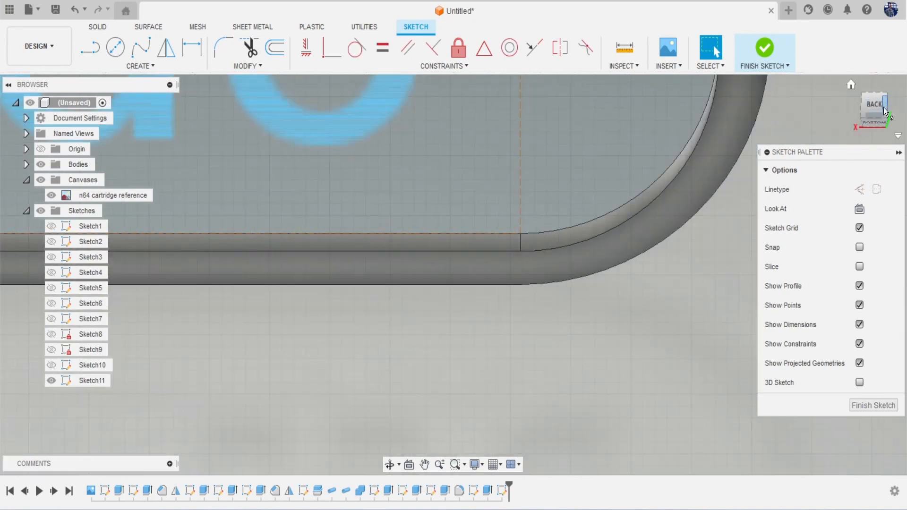
scroll(538, 101, "down", 10)
middle_click_drag(435, 154, 553, 226)
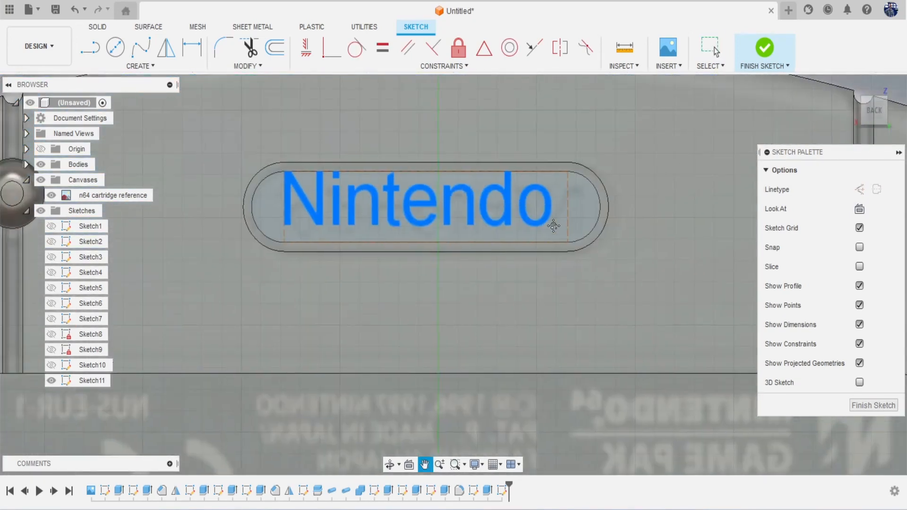
scroll(446, 202, "up", 3)
left_click(427, 206)
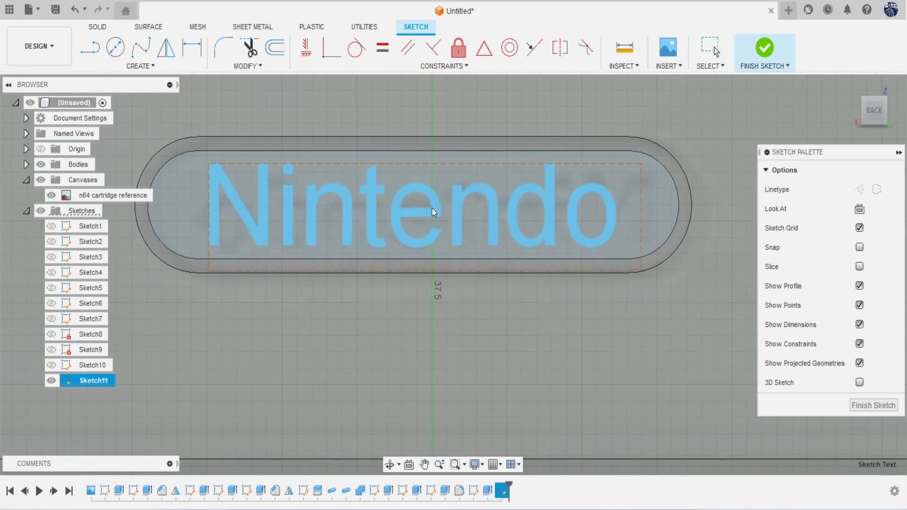
left_click_drag(432, 208, 435, 208)
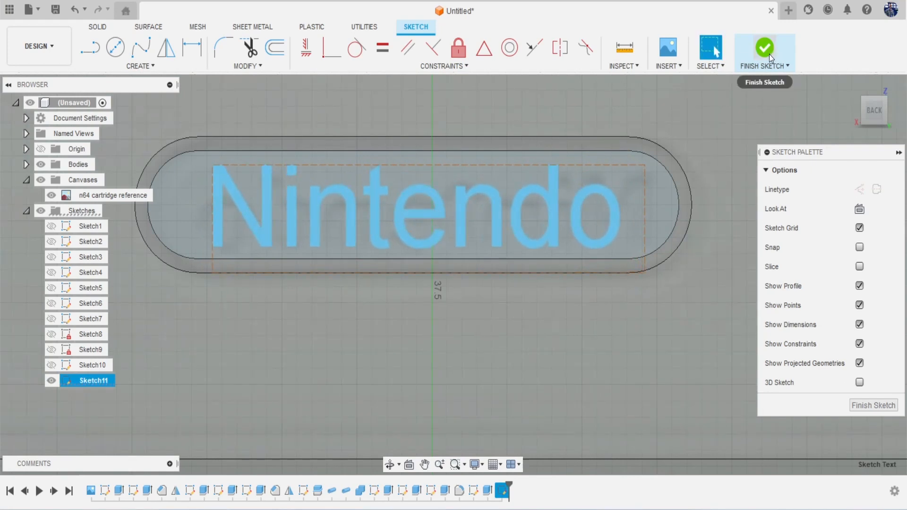
Step: Finish the sketch and cut the Nintendo lettering 0.269 mm into the slot
left_click(765, 49)
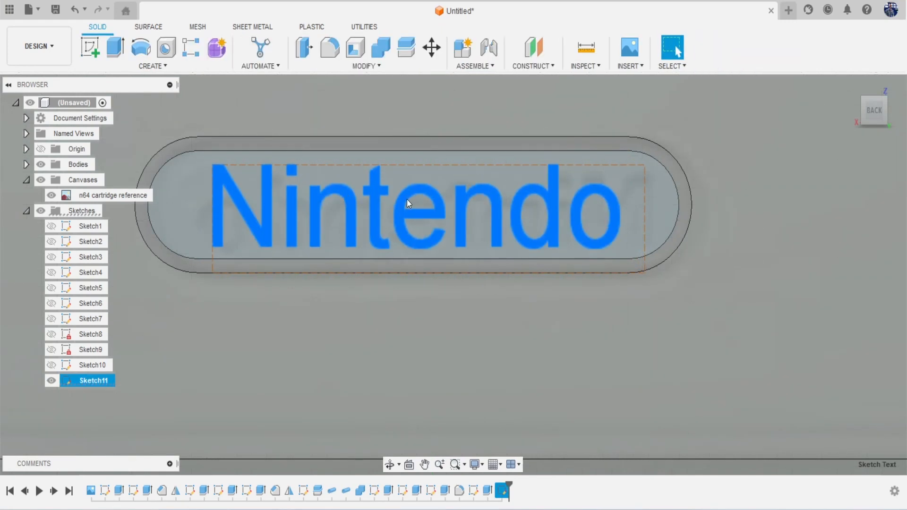
key("e")
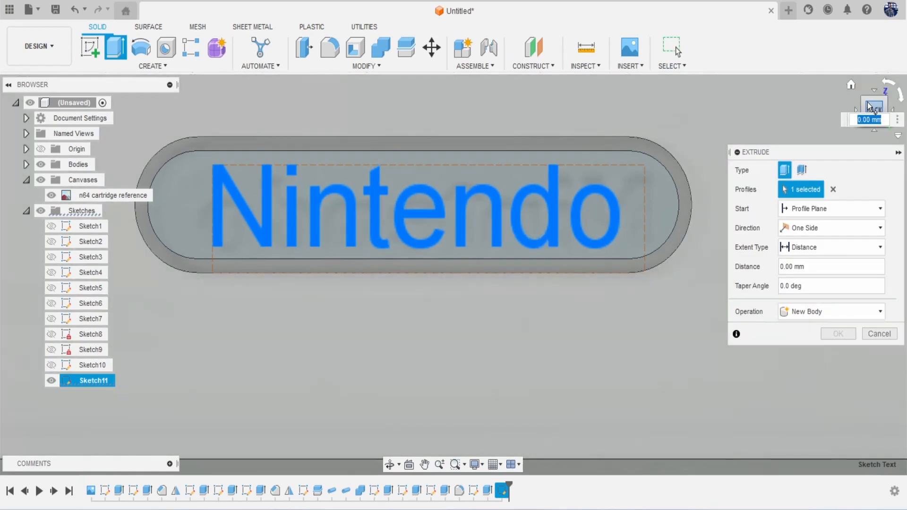
left_click_drag(870, 108, 864, 34)
left_click_drag(415, 214, 416, 237)
left_click(837, 353)
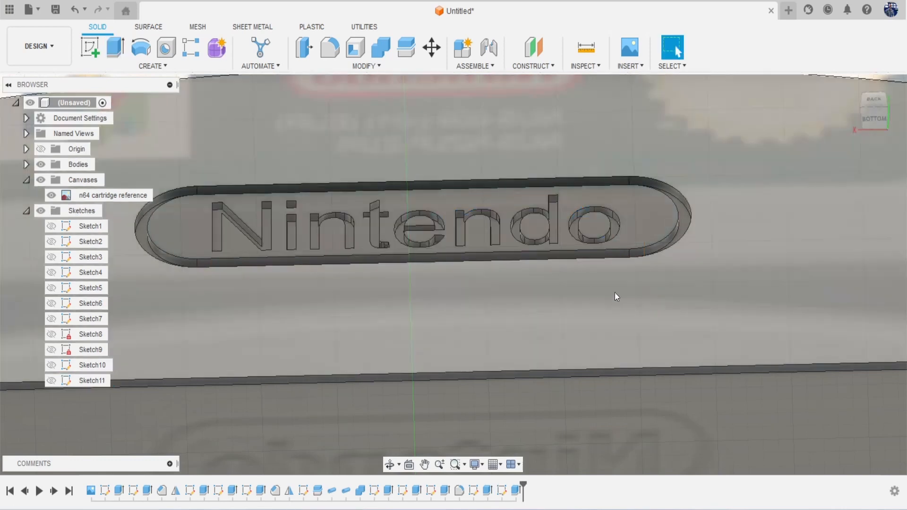
scroll(589, 288, "down", 8)
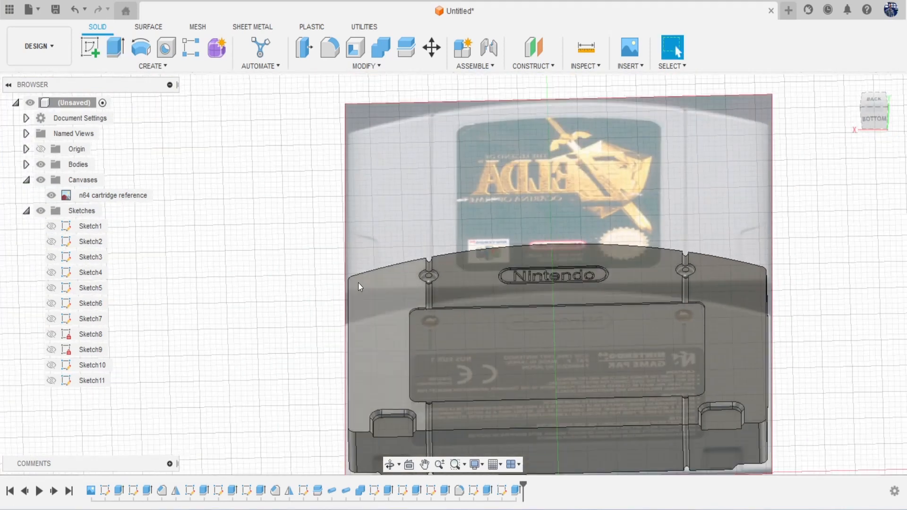
Step: Hide the n64 cartridge reference image and turn to the cartridge bottom
left_click(51, 195)
scroll(502, 305, "down", 3)
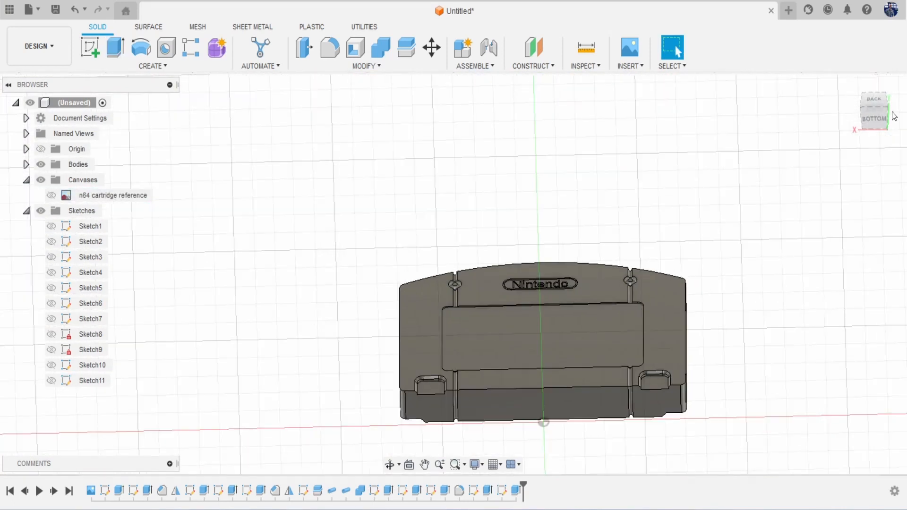
mouse_move(874, 116)
left_mouse_down()
mouse_move(875, 148)
mouse_move(857, 166)
mouse_move(751, 140)
mouse_move(794, 147)
mouse_move(877, 130)
left_mouse_up()
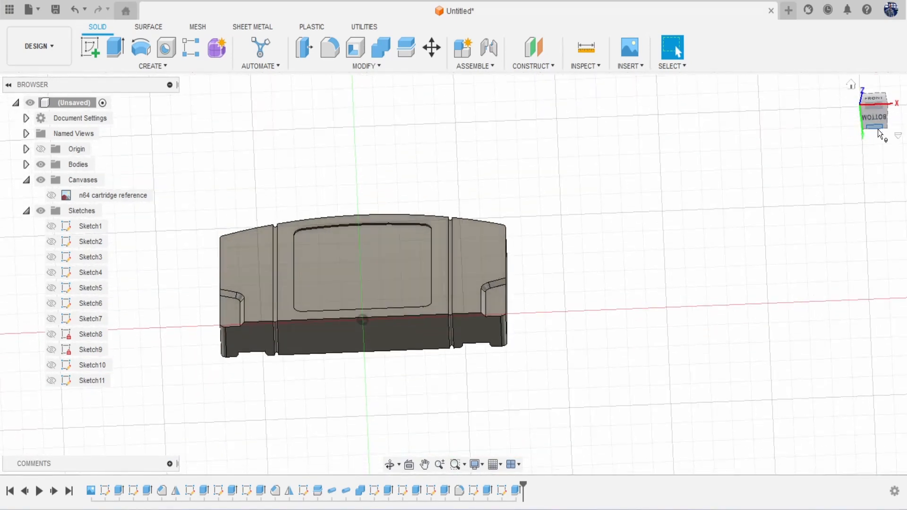
left_click(882, 120)
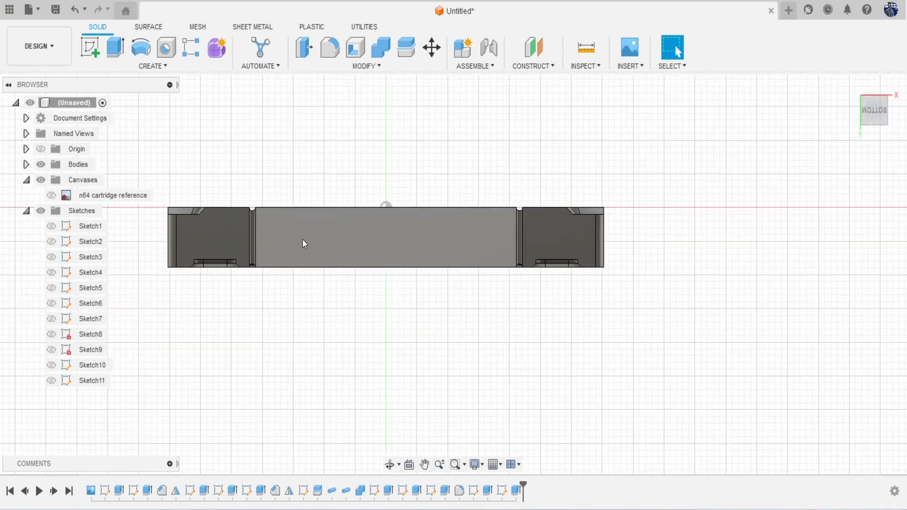
Step: Sketch a rectangle spanning the cartridge's central bottom face, vertex to vertex
left_click(90, 46)
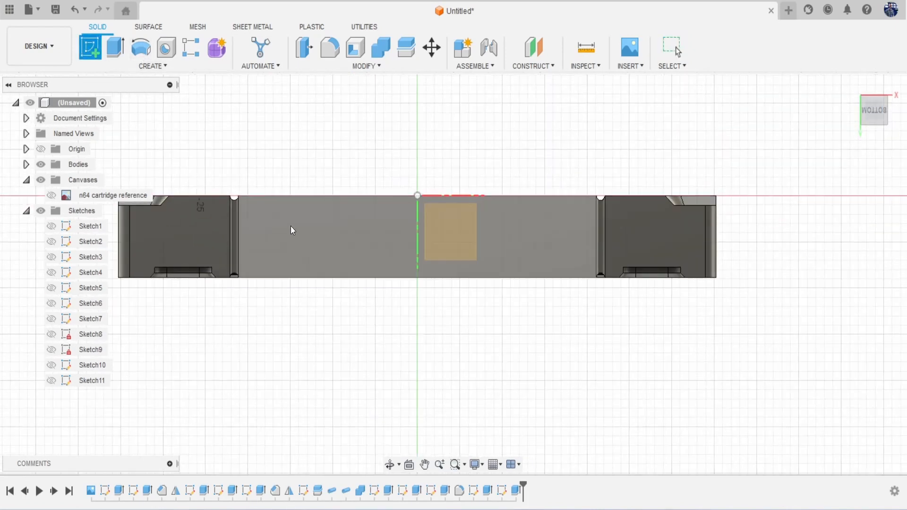
left_click(303, 234)
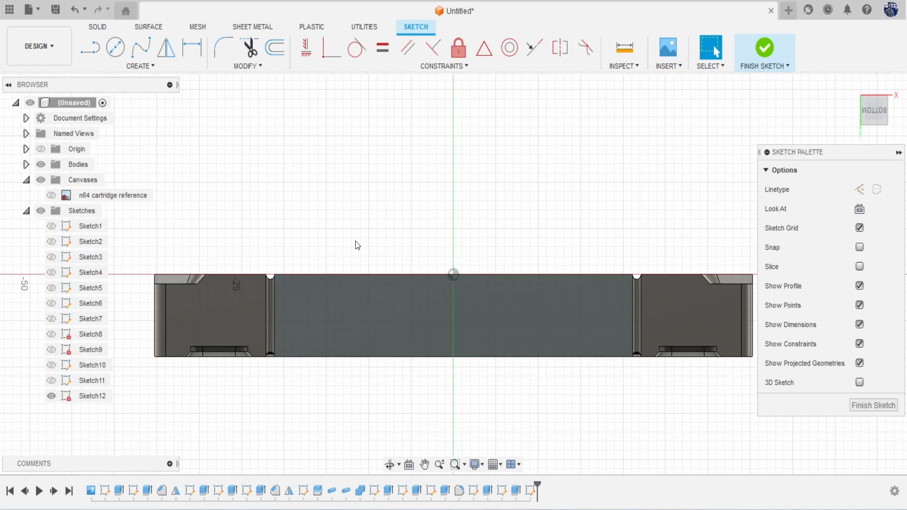
key("r")
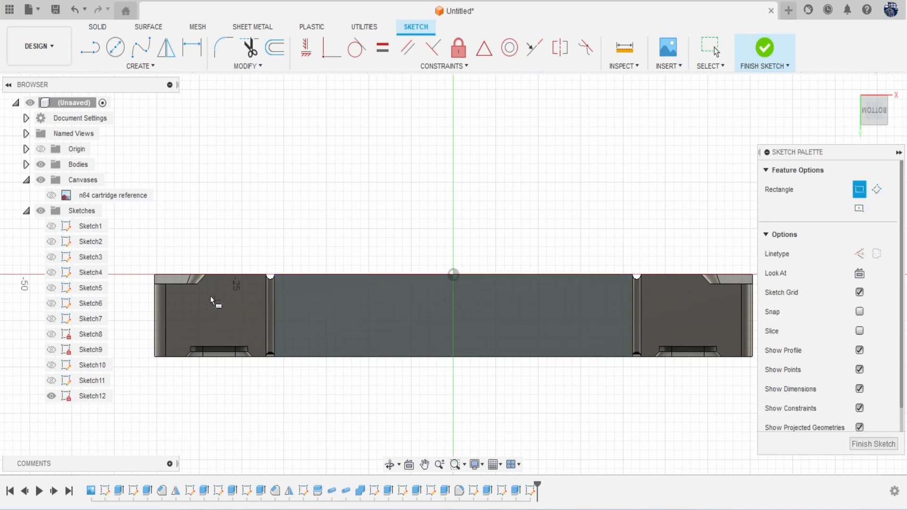
left_click(166, 286)
middle_click_drag(493, 307, 407, 291)
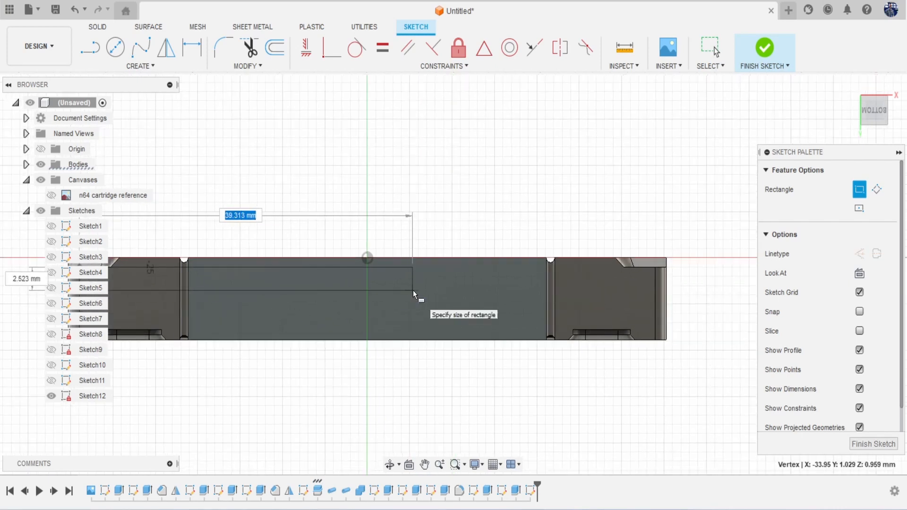
middle_click_drag(525, 315, 577, 323)
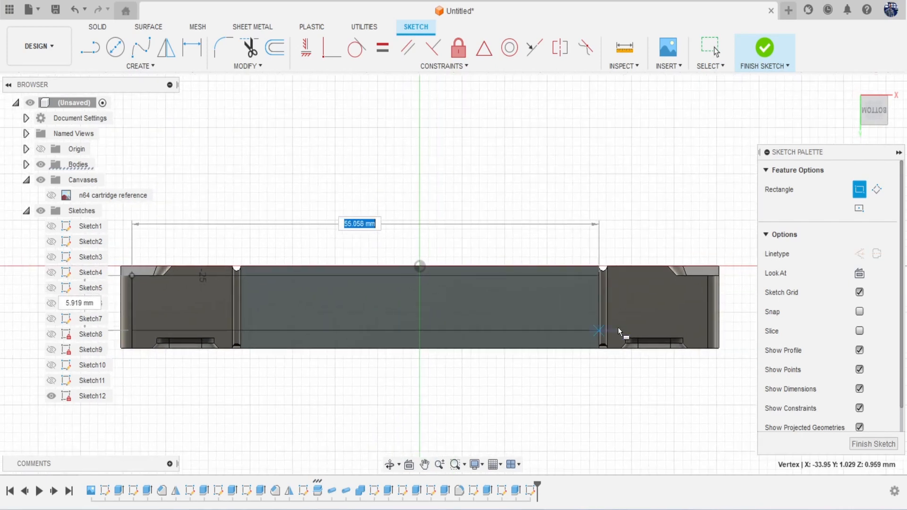
left_click(708, 340)
Step: Offset the rectangle's outline 1.00 mm inward
left_click(274, 53)
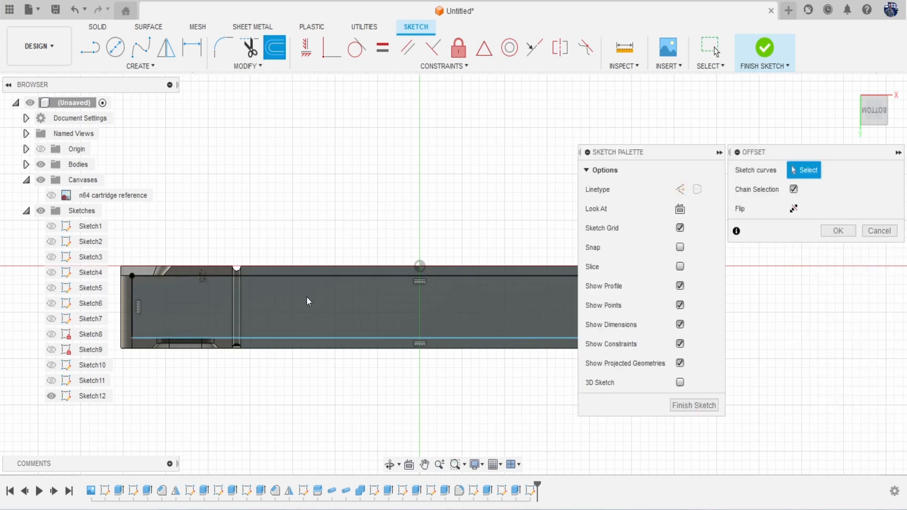
left_click(291, 277)
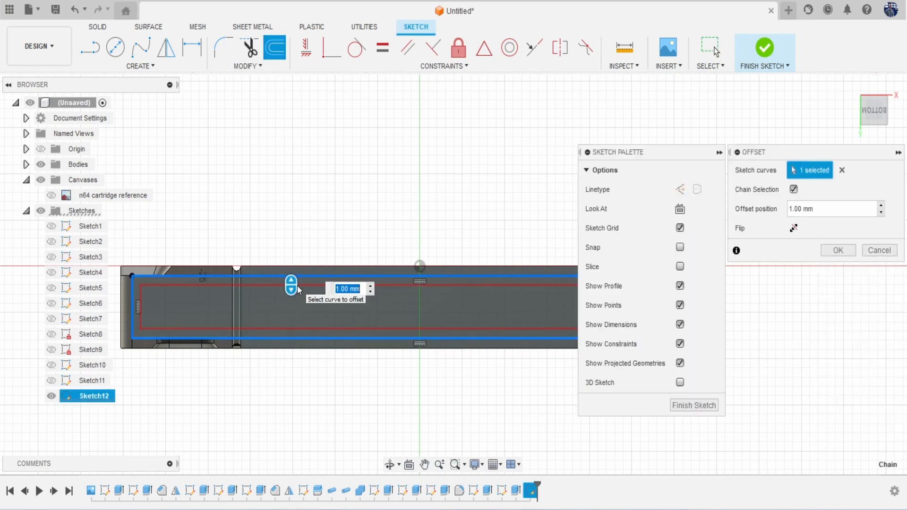
left_click(838, 251)
left_click(515, 301)
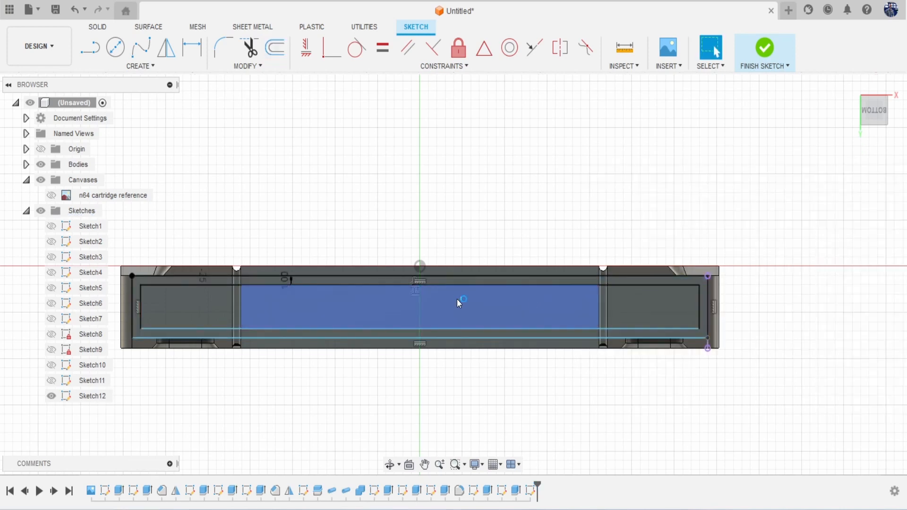
Step: Extrude-cut the left, middle and right bottom profiles -34.573 mm into the body
key("e")
left_click(184, 235)
left_click(453, 251)
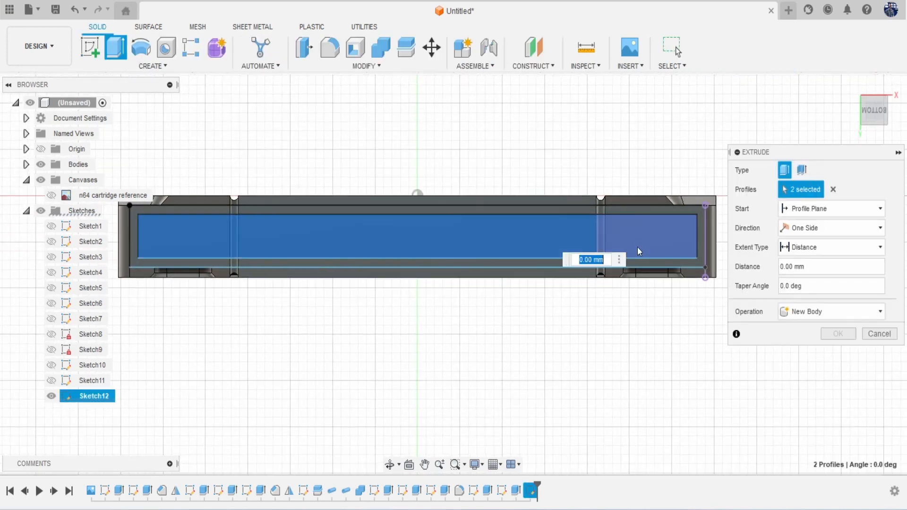
left_click(638, 249)
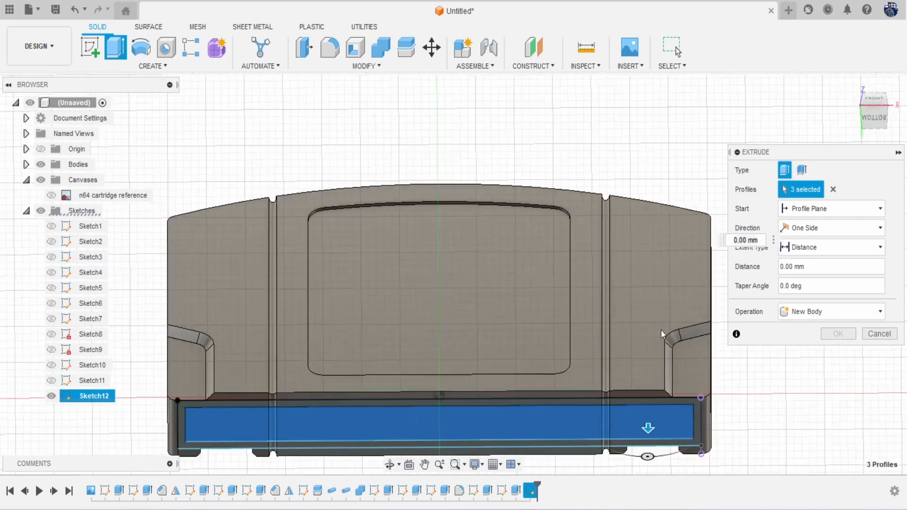
left_click_drag(648, 421, 648, 282)
left_click(874, 103)
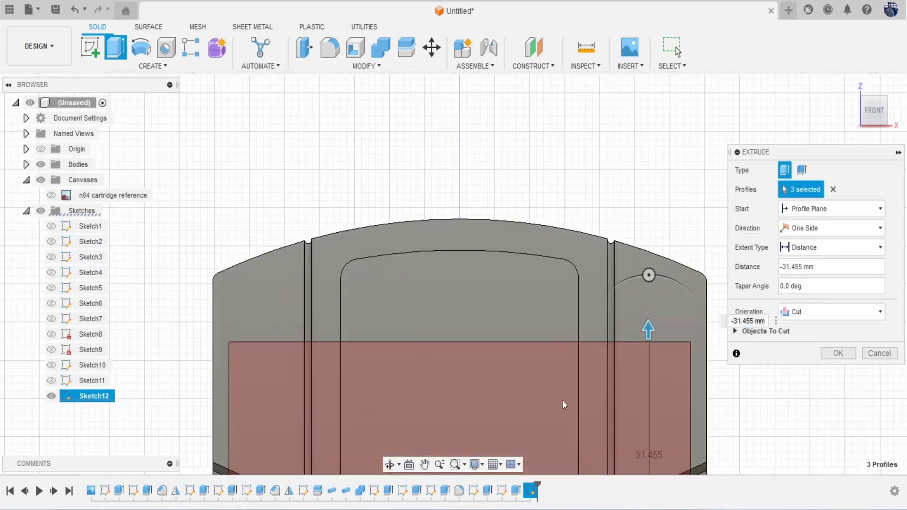
left_click_drag(646, 332, 648, 306)
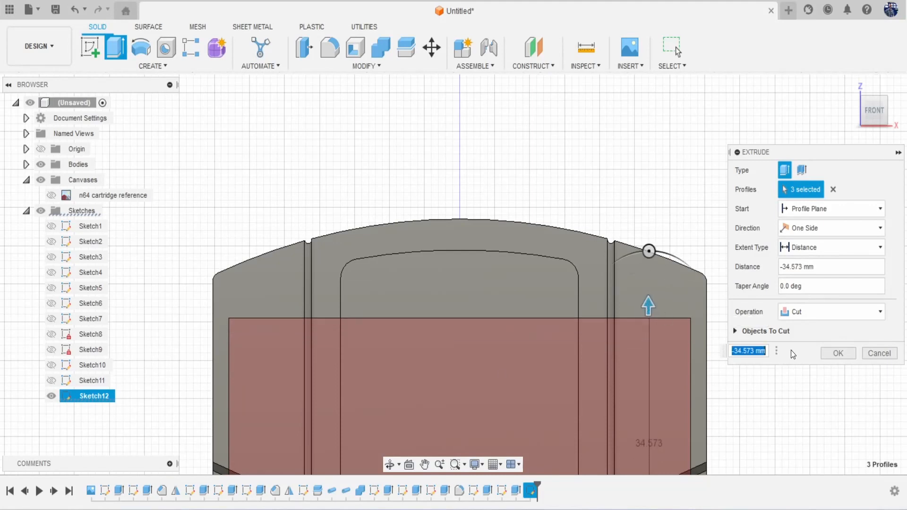
left_click(838, 353)
scroll(708, 307, "down", 2)
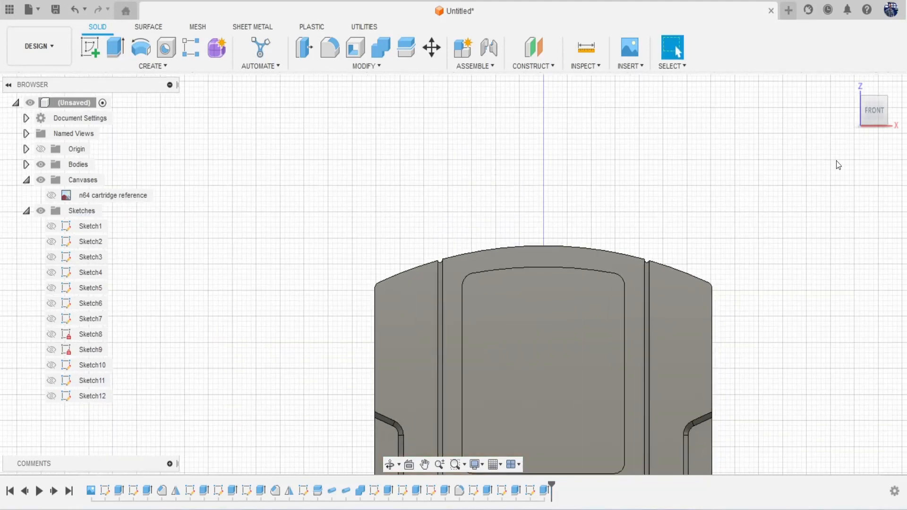
mouse_move(873, 126)
left_mouse_down()
mouse_move(870, 66)
mouse_move(868, 84)
mouse_move(817, 96)
mouse_move(805, 120)
mouse_move(744, 128)
left_mouse_up()
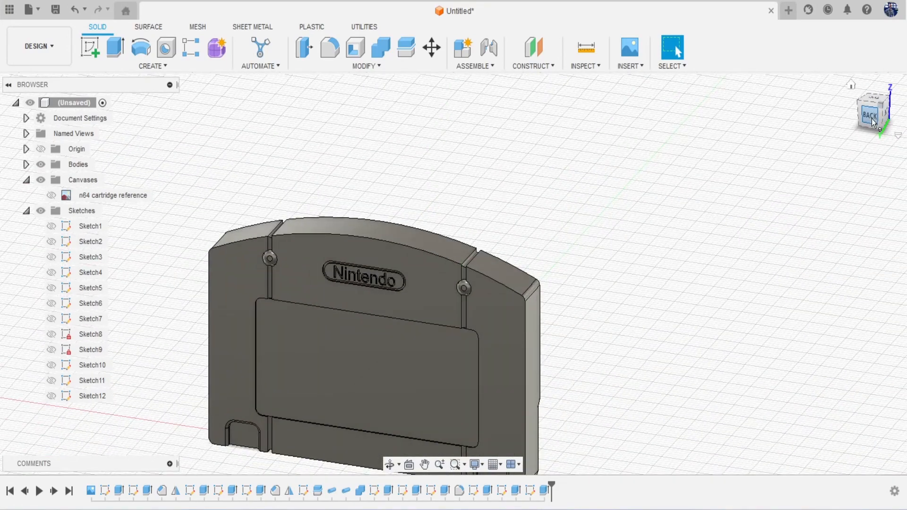
Step: View the cartridge from back, elevated, front and left, then open Construct
left_click(871, 118)
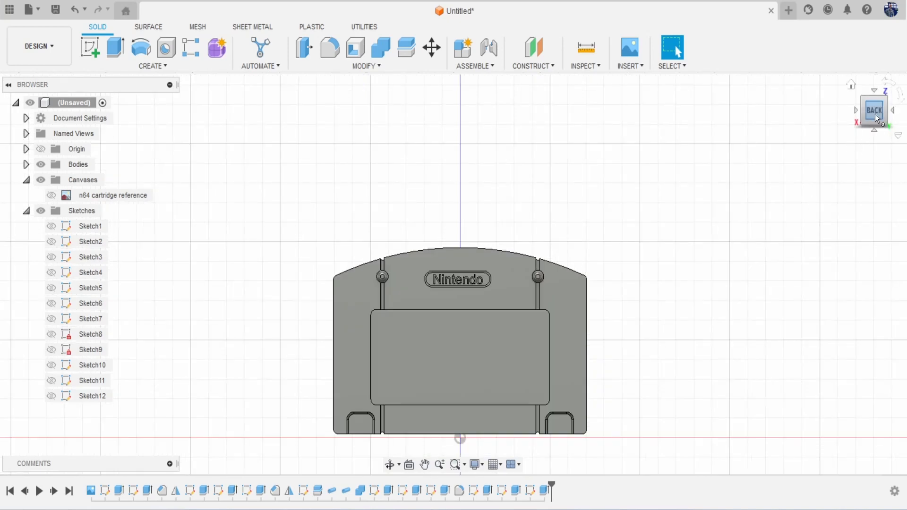
left_click(886, 126)
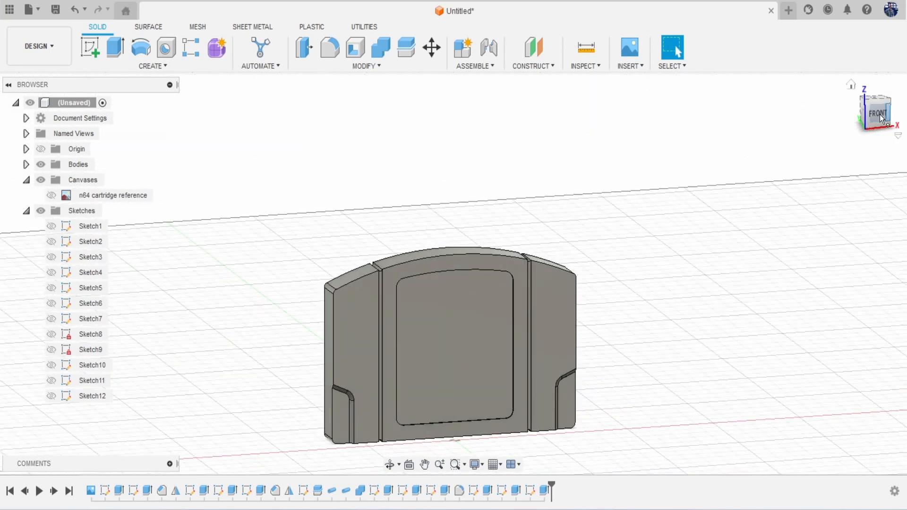
left_click(877, 117)
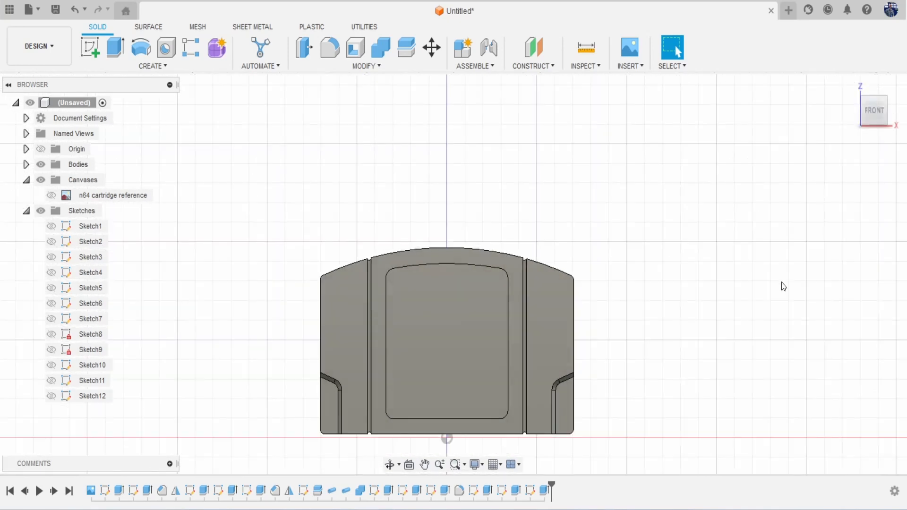
left_click_drag(877, 112, 904, 120)
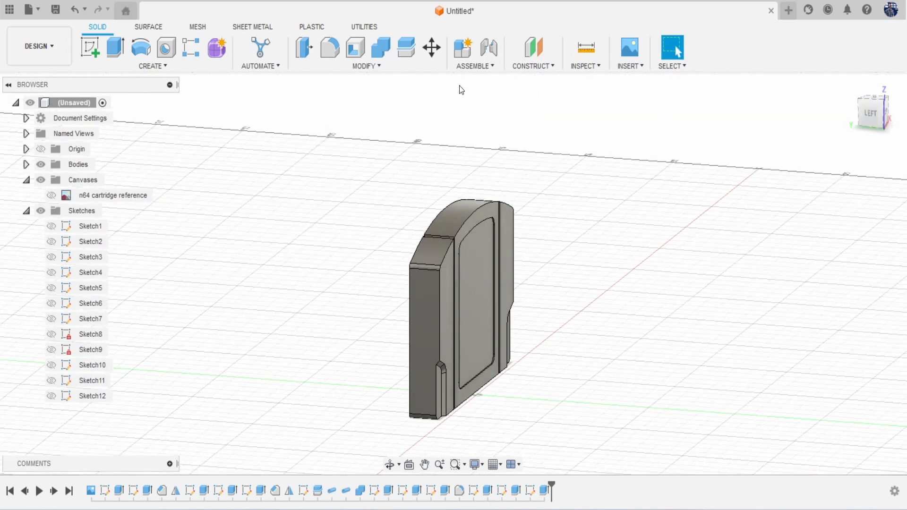
left_click(533, 66)
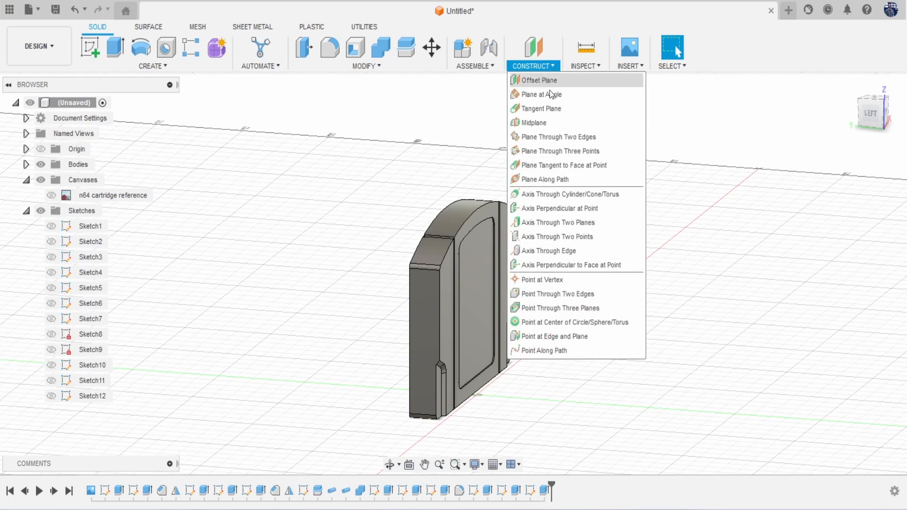
Step: Construct a midplane between the cartridge's two opposite faces
left_click(535, 122)
left_click(445, 238)
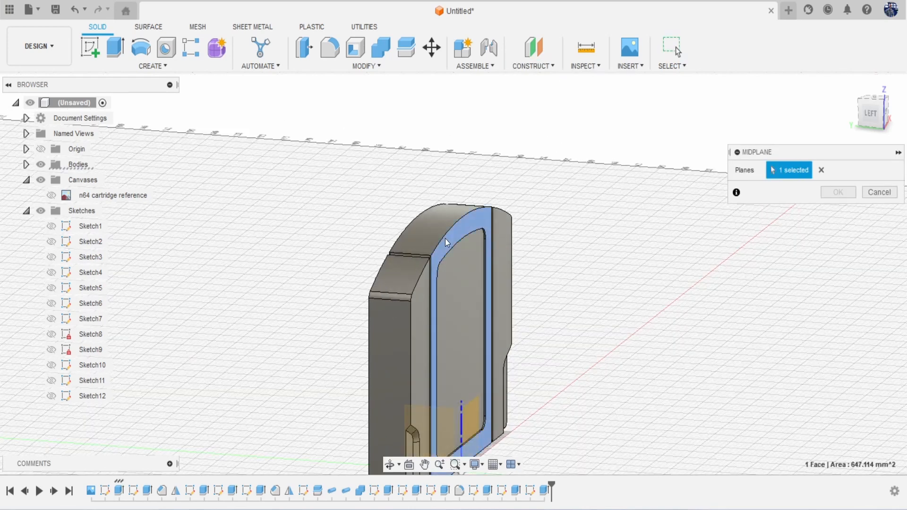
left_click(874, 122)
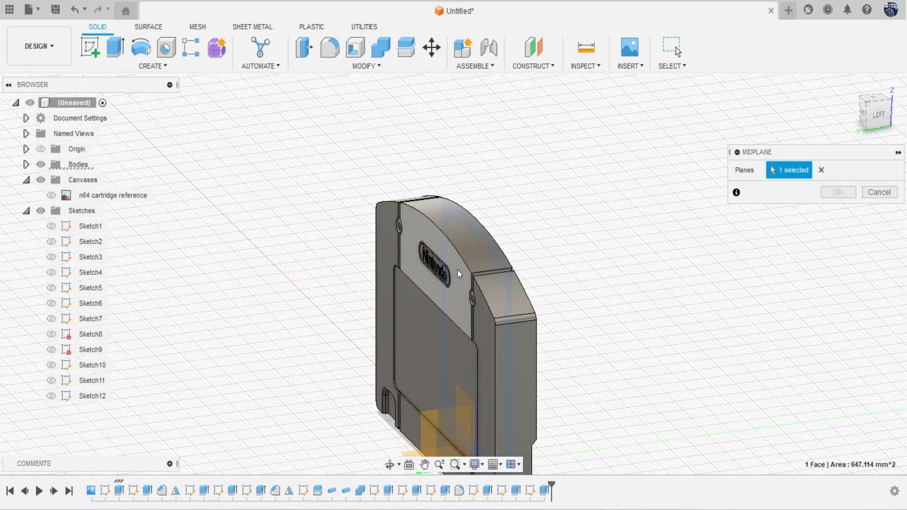
left_click(438, 247)
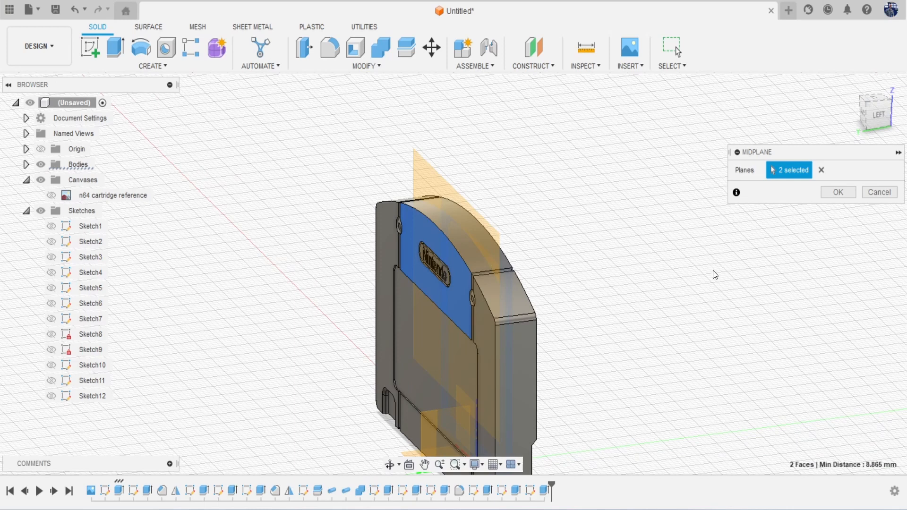
left_click(831, 195)
left_click(409, 55)
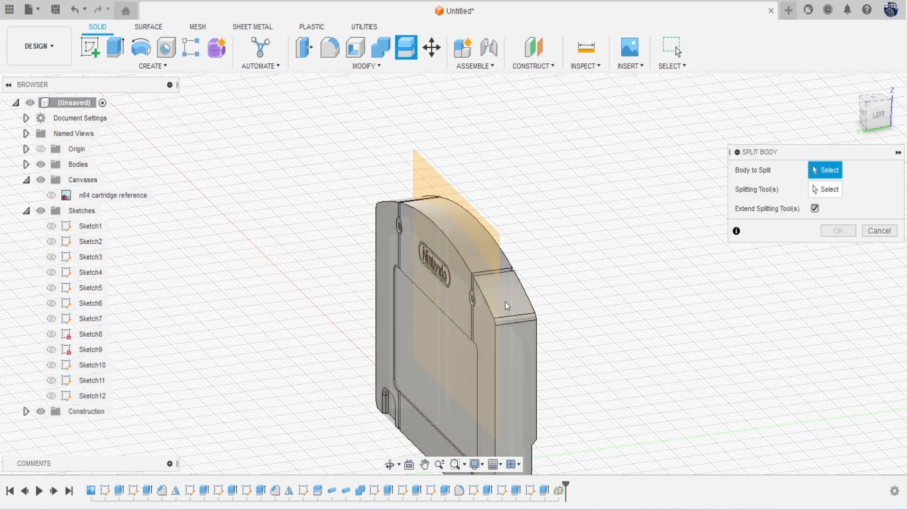
Step: Split the cartridge body using the midplane as the splitting tool
left_click(505, 302)
left_click(829, 189)
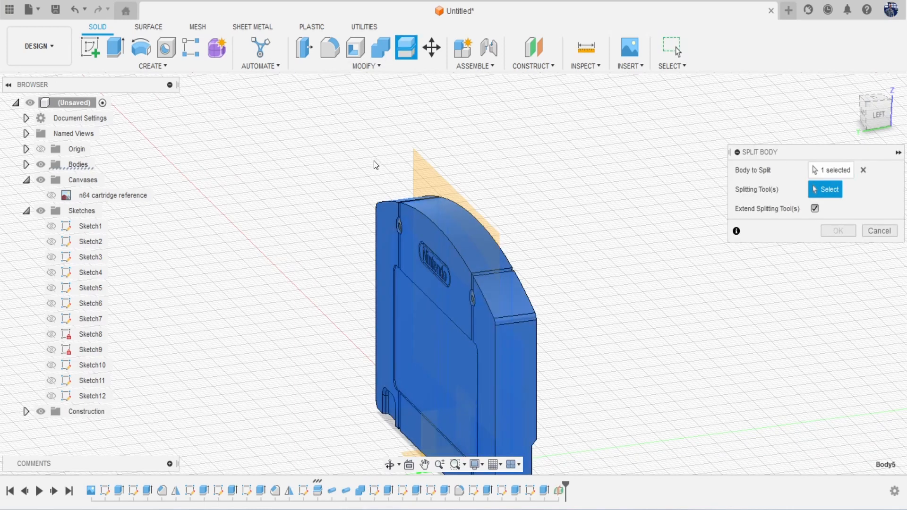
left_click(432, 172)
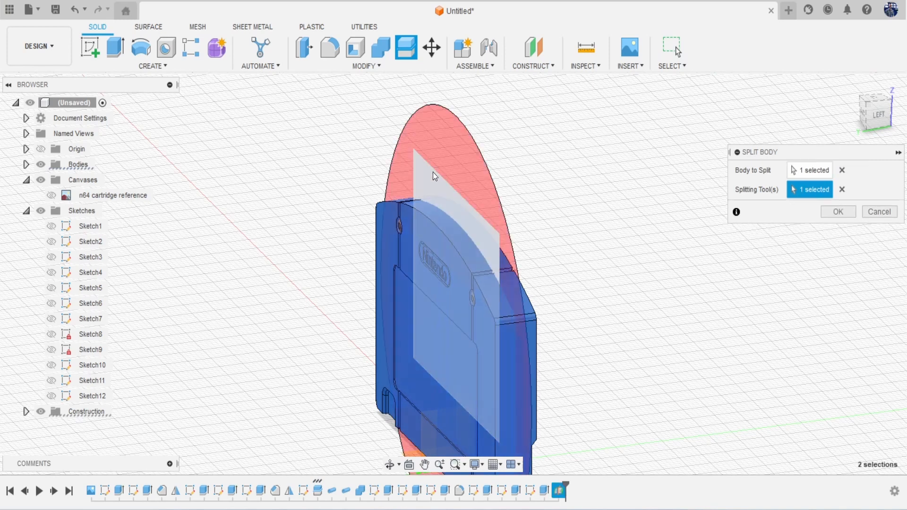
left_click(832, 214)
left_click_drag(880, 122, 820, 114)
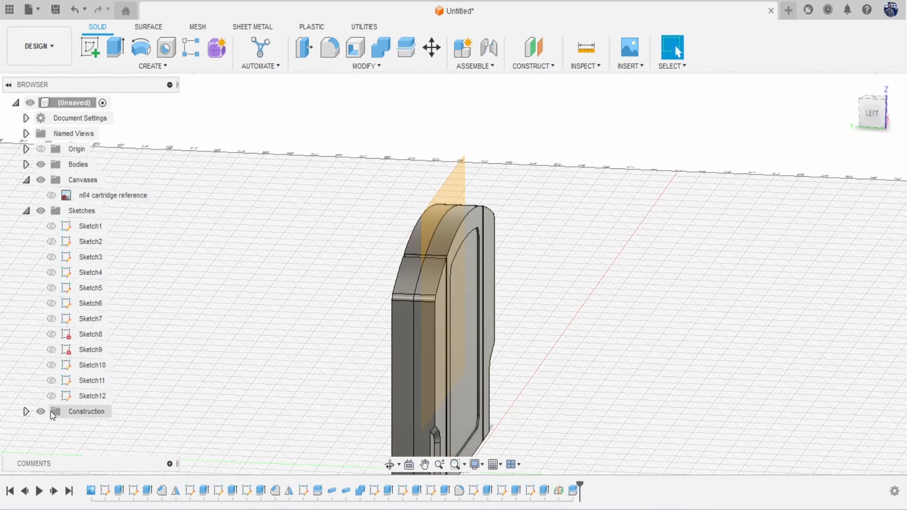
Step: Hide Plane1 in the Construction folder and view the cartridge front
left_click(27, 411)
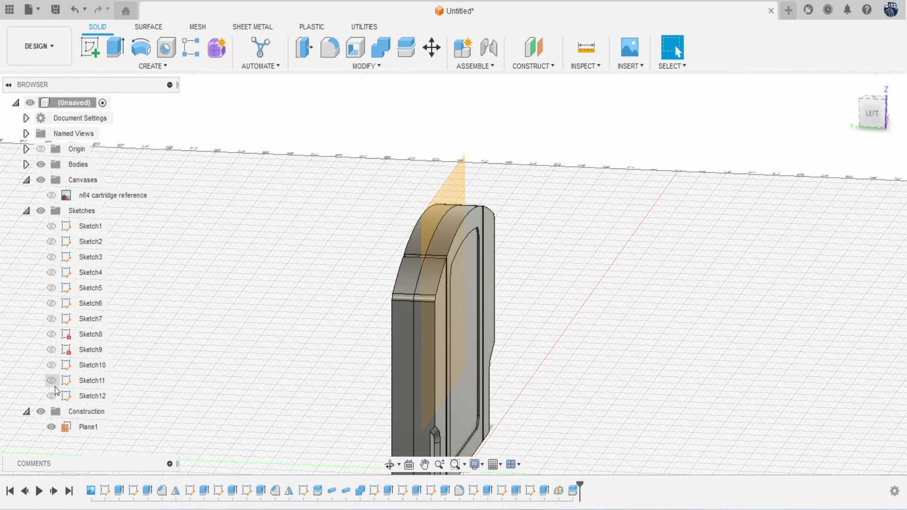
left_click(51, 427)
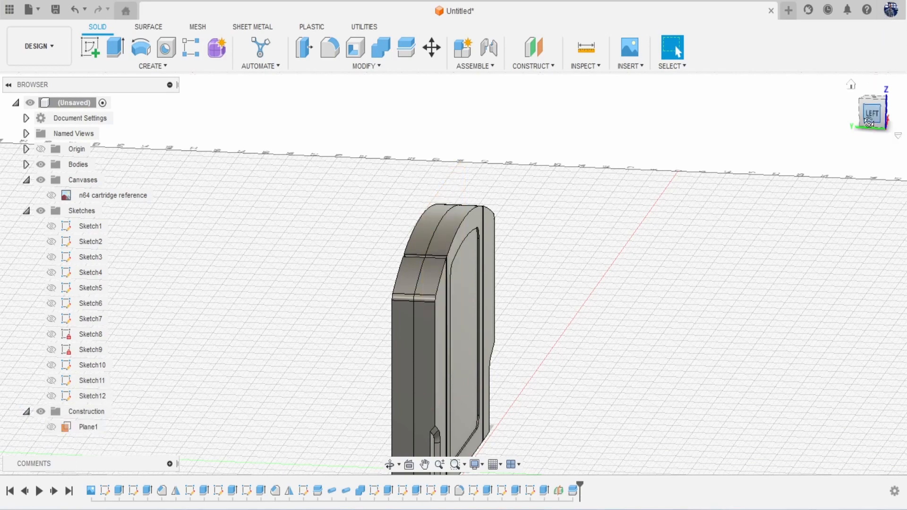
mouse_move(873, 120)
left_mouse_down()
mouse_move(821, 103)
mouse_move(815, 69)
mouse_move(813, 80)
left_mouse_up()
left_click(873, 109)
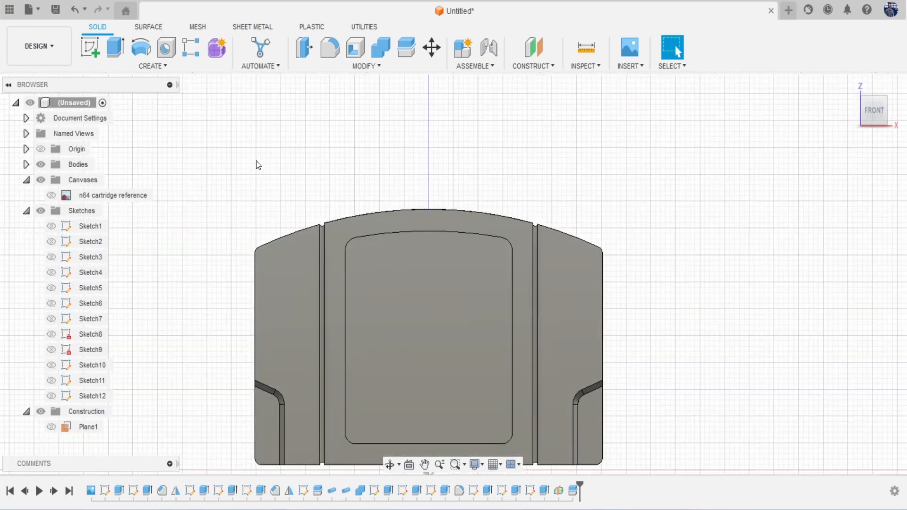
left_click(324, 49)
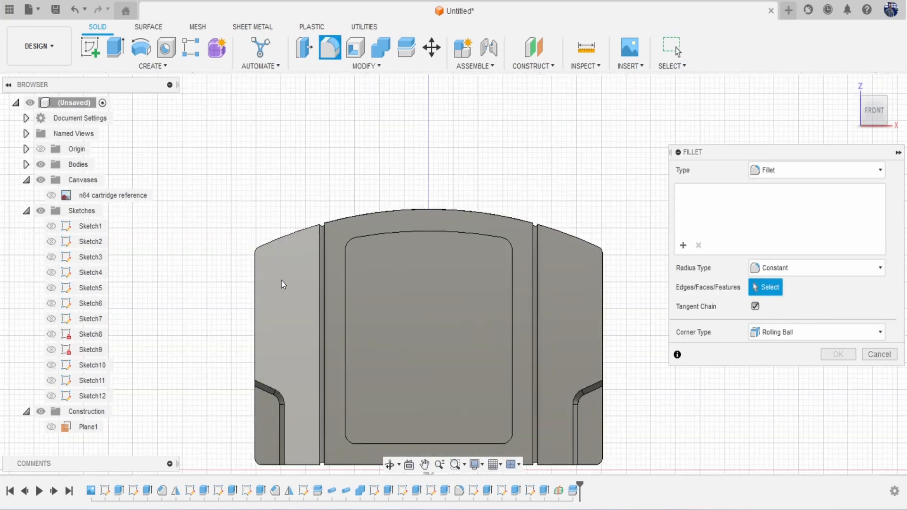
left_click(293, 271)
left_click(369, 228)
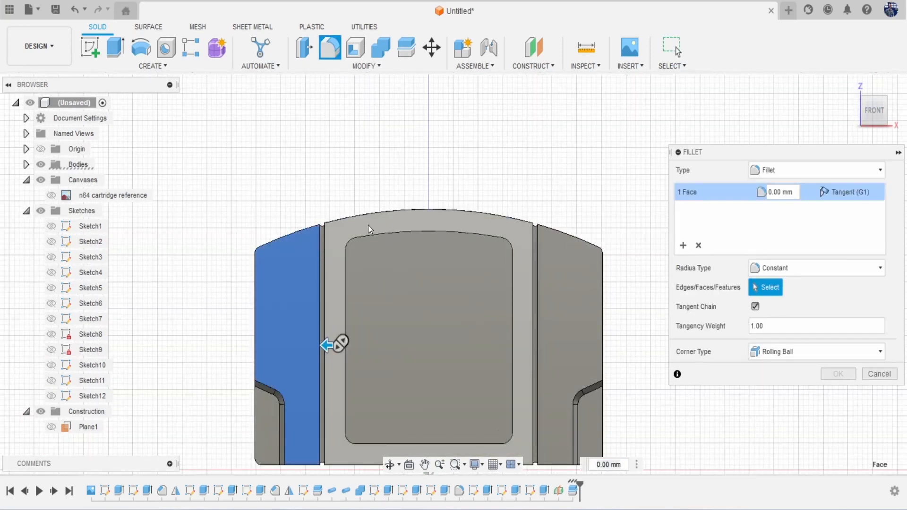
left_click(567, 292)
type(".1")
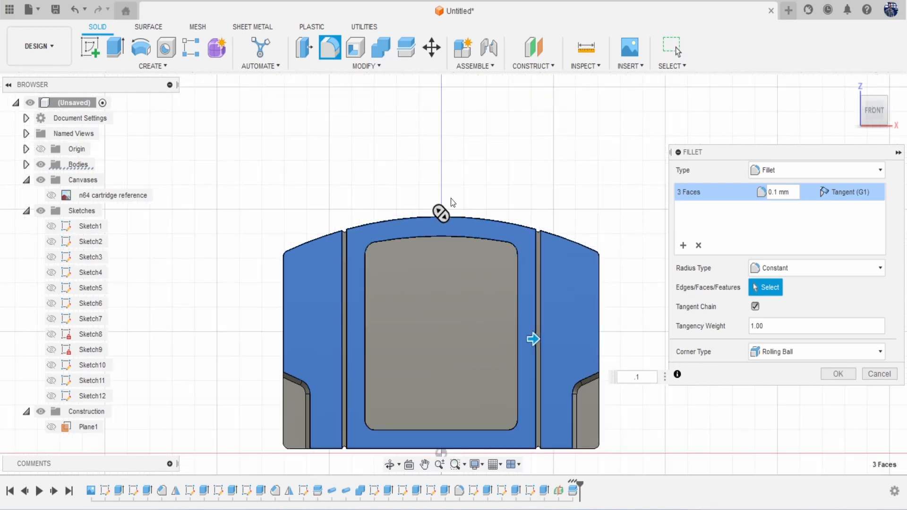
scroll(345, 162, "up", 8)
middle_click_drag(390, 276, 359, 235)
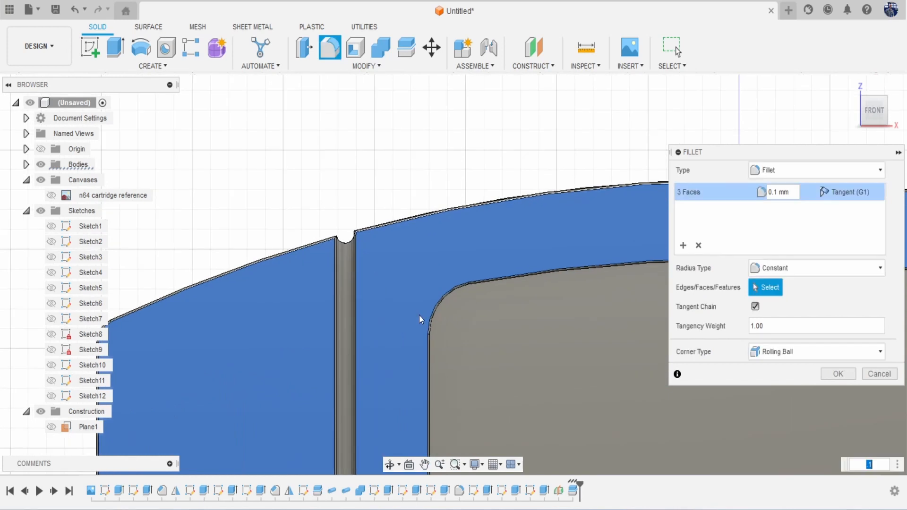
type("1")
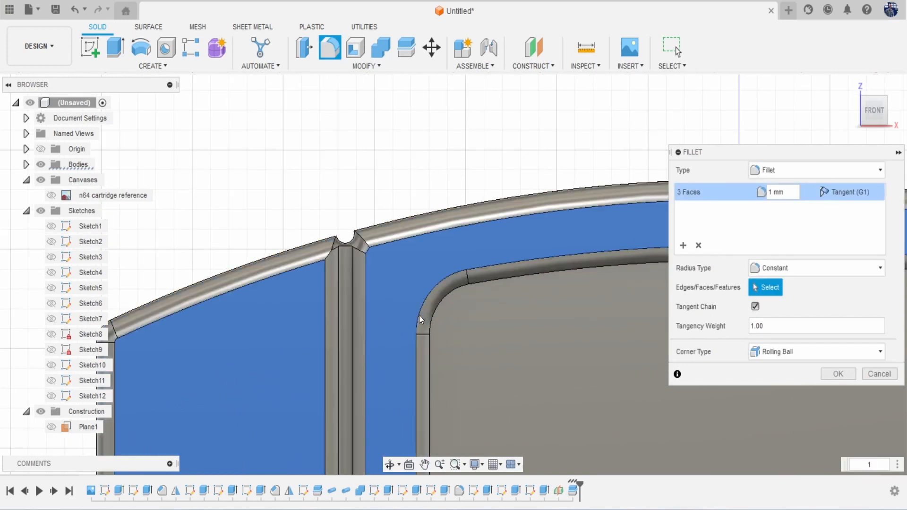
scroll(277, 299, "down", 8)
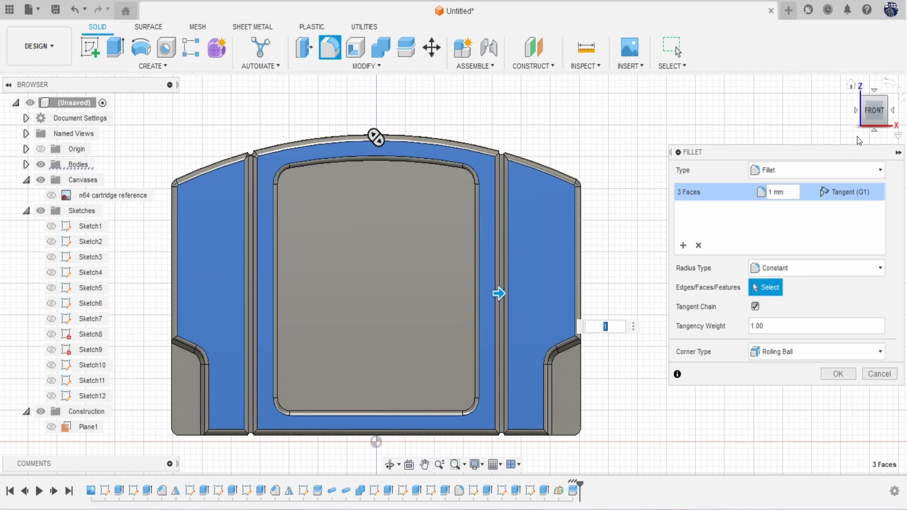
left_click(835, 376)
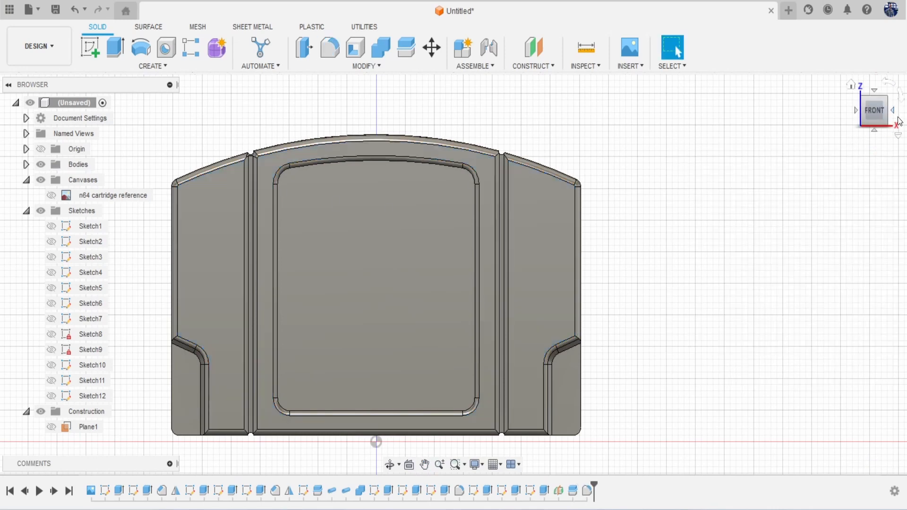
left_click_drag(875, 112, 891, 118)
middle_click_drag(416, 111, 655, 161, "shift")
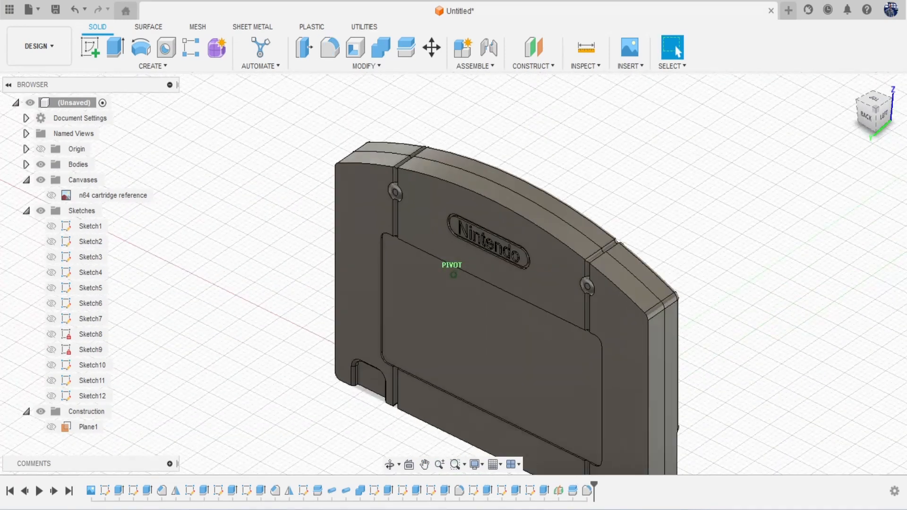
Step: Start a fillet on the Nintendo logo back face and both side back faces
key("f")
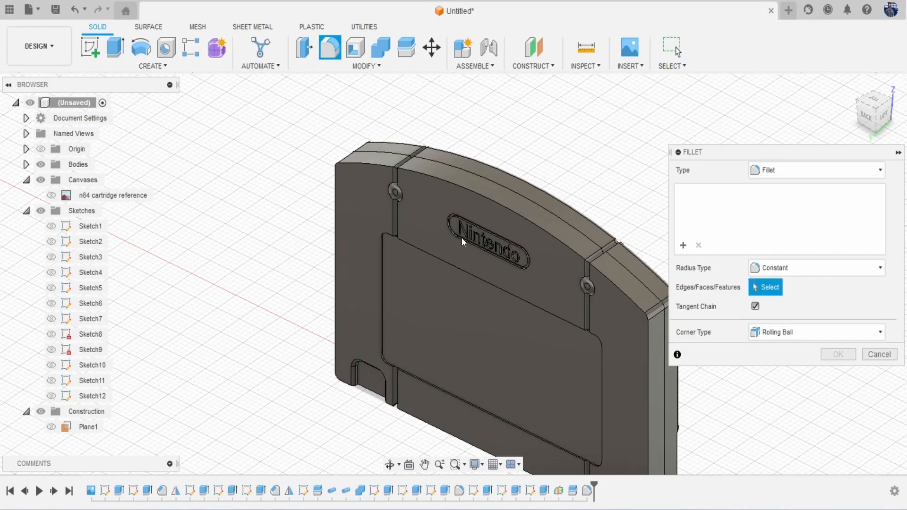
left_click(436, 194)
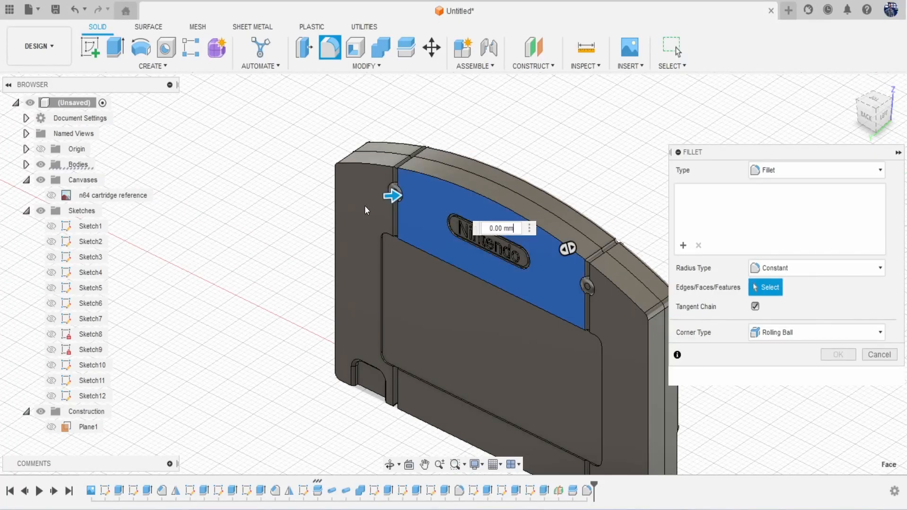
left_click(348, 181)
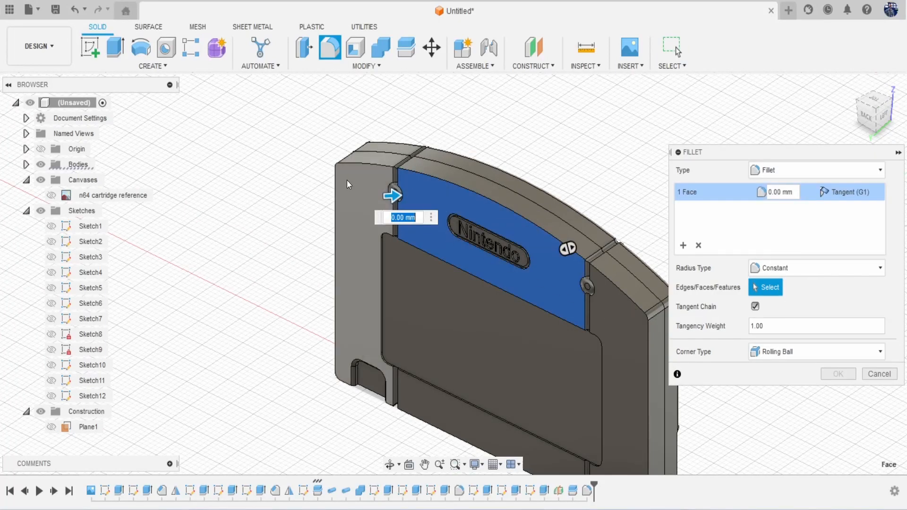
left_click(619, 300)
Step: Try fillet radius values 1, .5, .1 and 2, then apply the fillet
type("1")
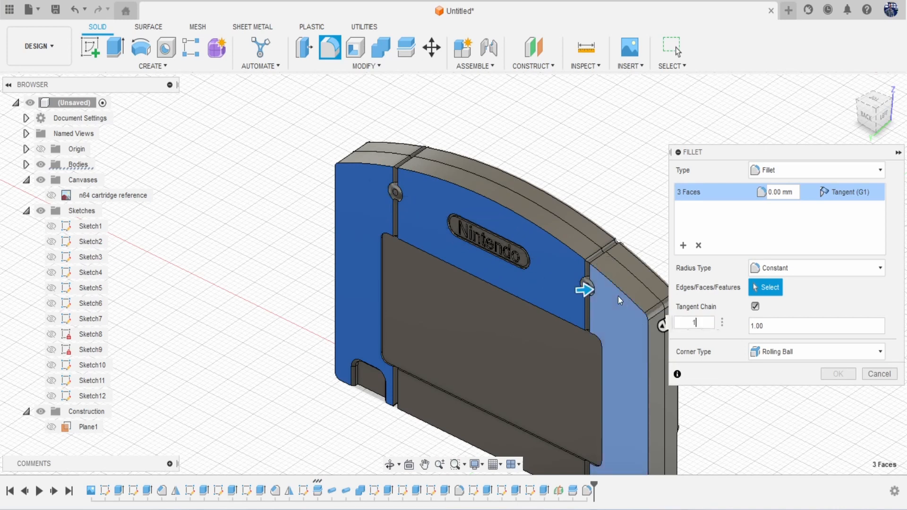
middle_click_drag(577, 325, 476, 300)
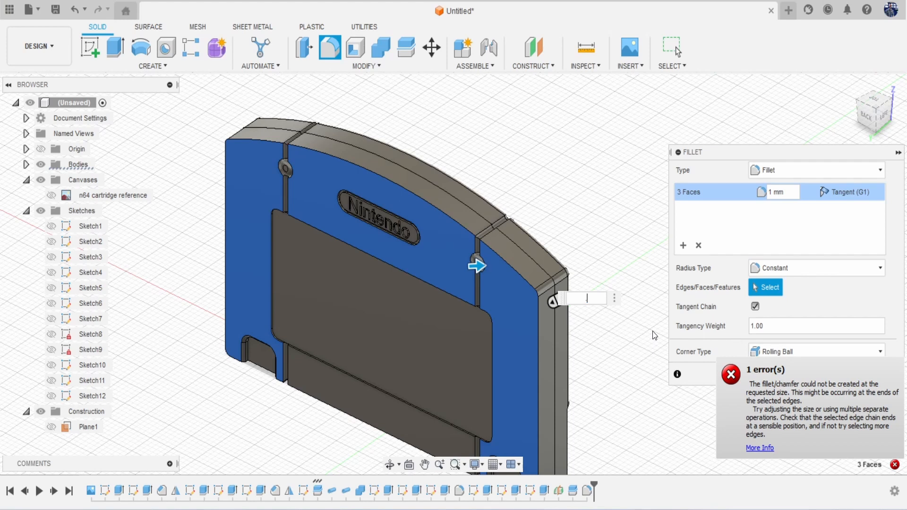
type(".5")
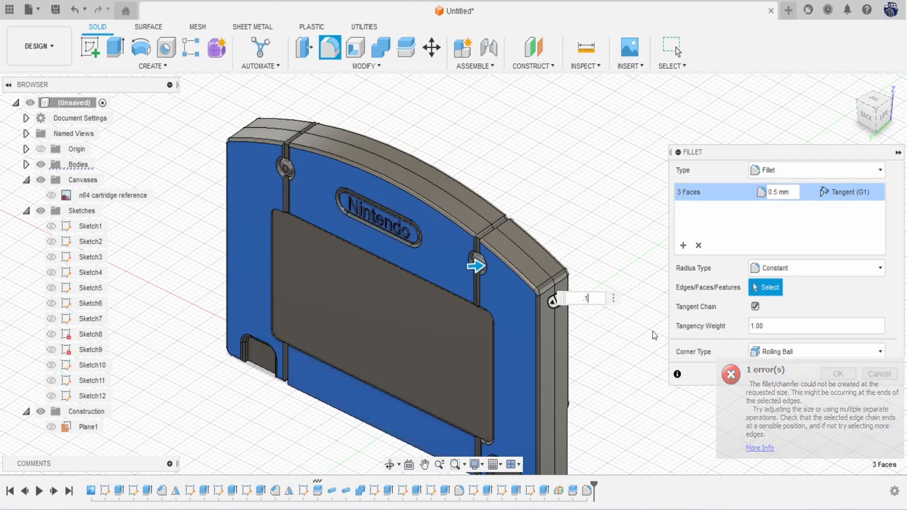
key("BackSpace")
type("1")
key("BackSpace")
key("BackSpace")
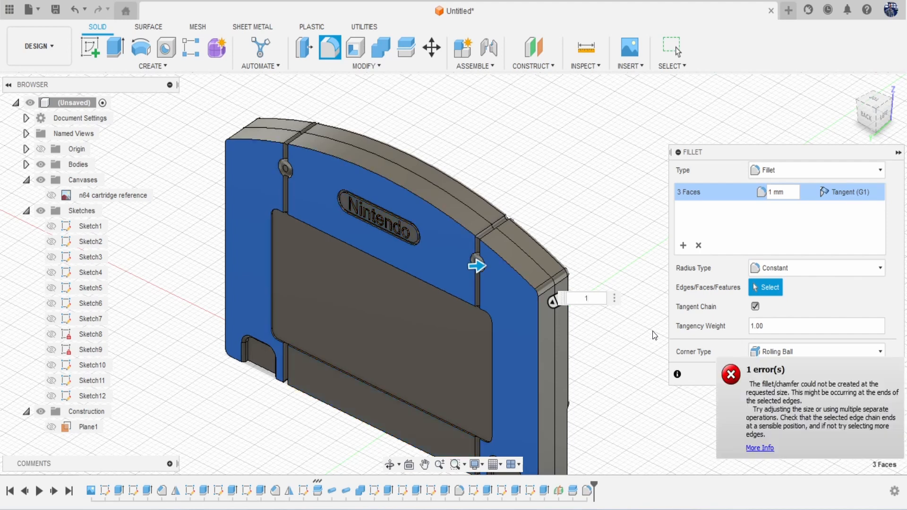
type(".1")
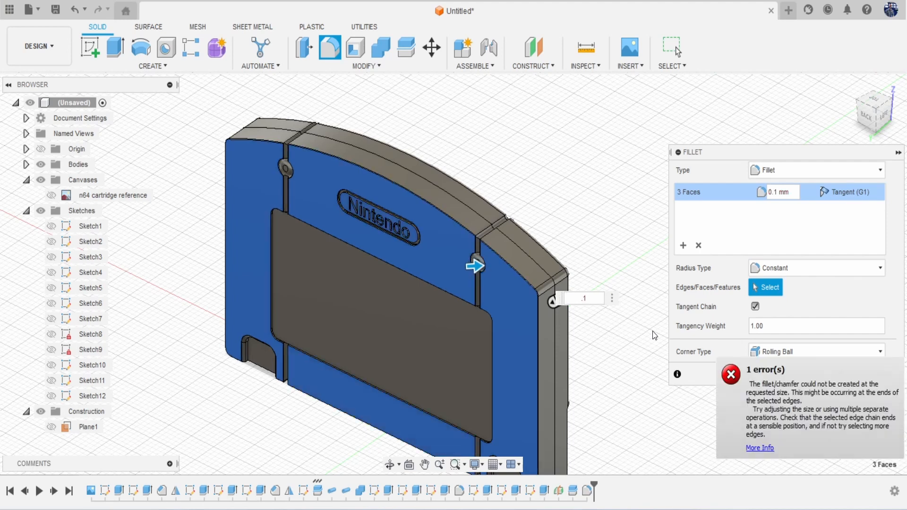
key("BackSpace")
type("2")
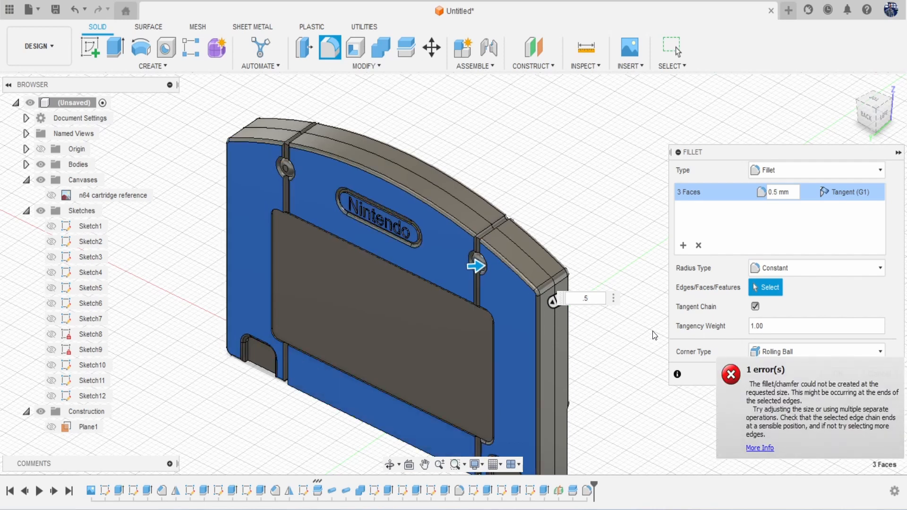
key("Return")
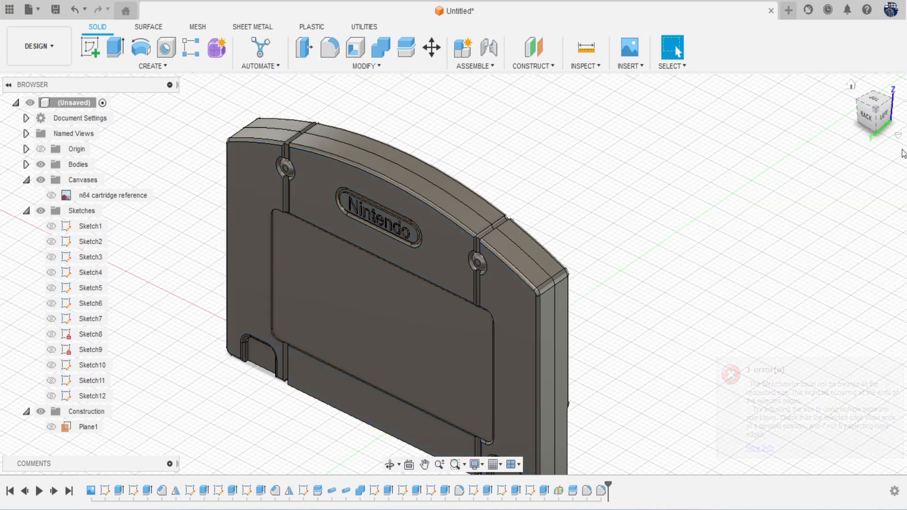
Step: Reopen Fillet2 from the timeline for editing, with its three 1 mm faces
mouse_move(872, 120)
left_mouse_down()
mouse_move(901, 103)
mouse_move(661, 246)
mouse_move(454, 406)
mouse_move(376, 483)
left_mouse_up()
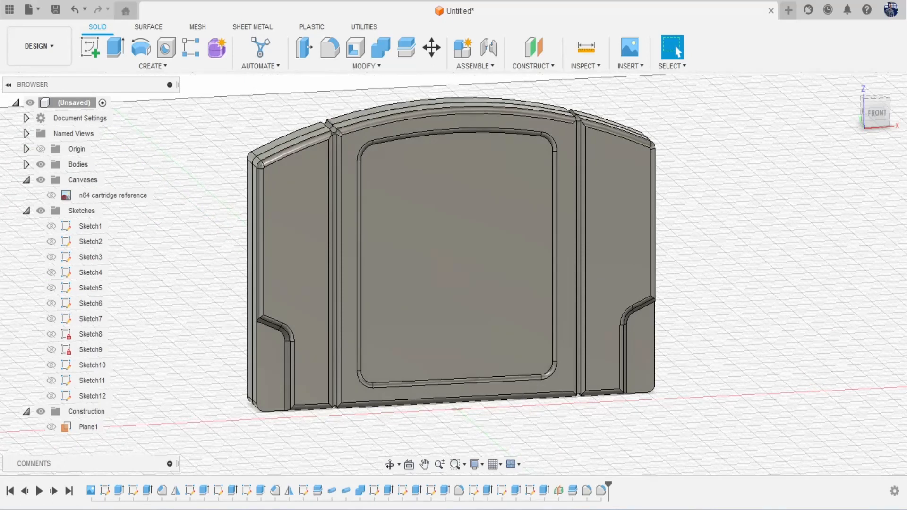
right_click(587, 491)
left_click(624, 374)
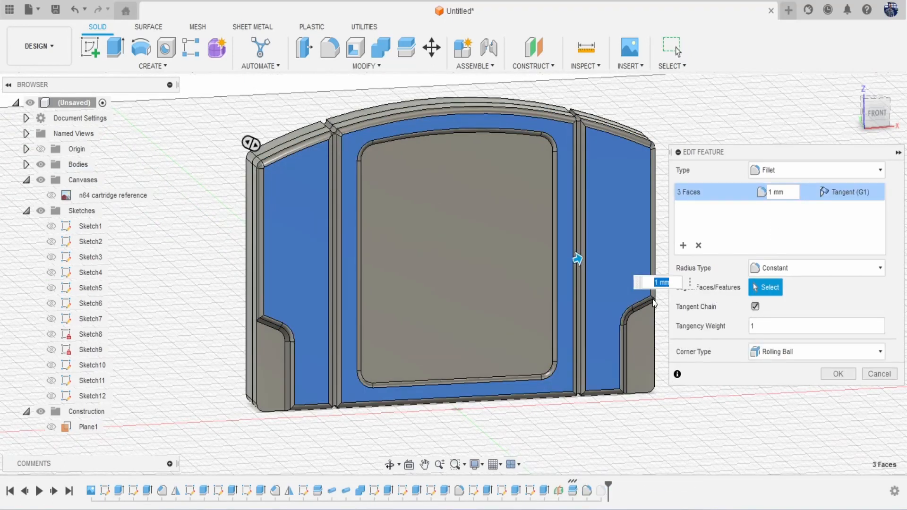
Step: Set Fillet2's radius to 0.5 mm and view the cartridge straight from the front
type(".5")
key("Return")
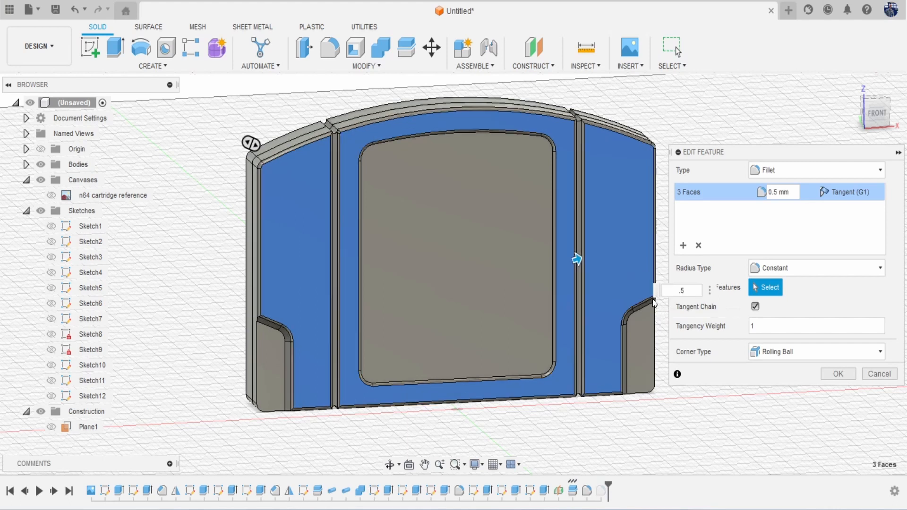
scroll(663, 338, "down", 1)
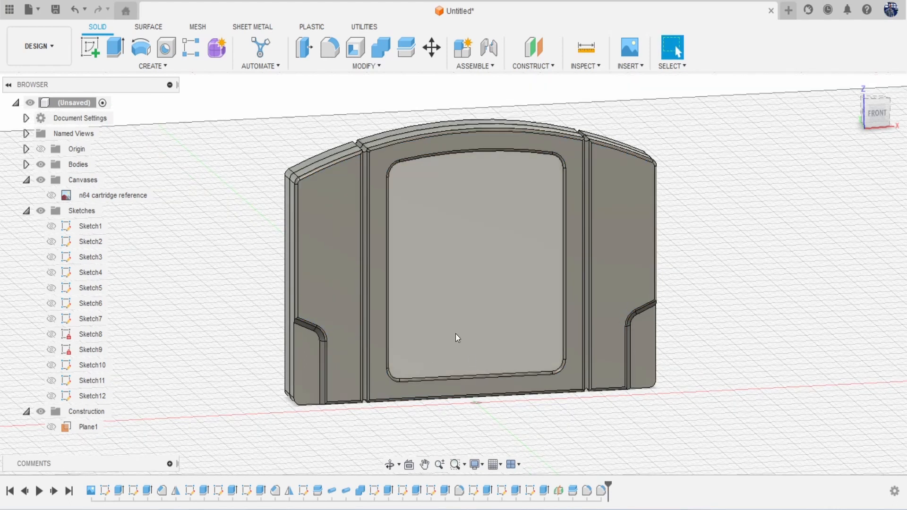
mouse_move(879, 117)
left_mouse_down()
mouse_move(5, 126)
mouse_move(18, 61)
mouse_move(10, 10)
left_mouse_up()
left_click_drag(874, 74, 874, 107)
left_click(875, 109)
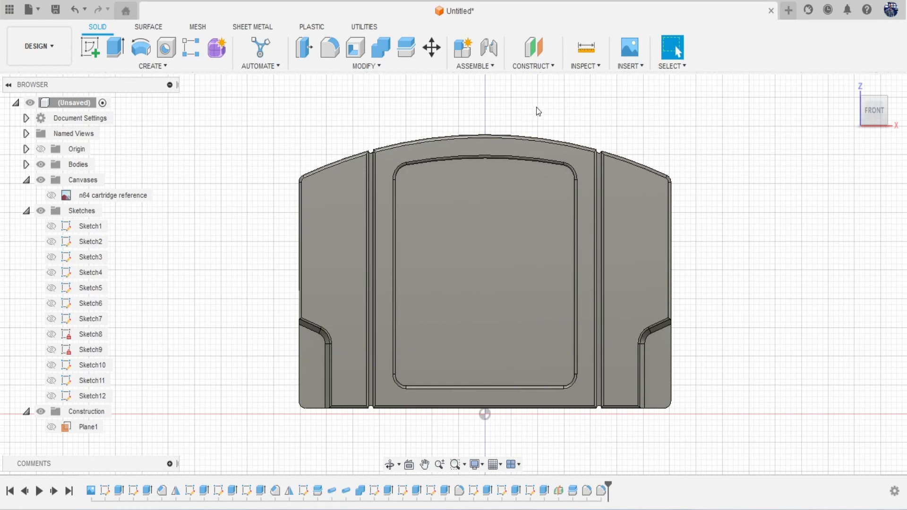
left_click(588, 66)
Step: Insert the Super Mario 64 label image from the computer as a decal on the front recess
left_click(619, 67)
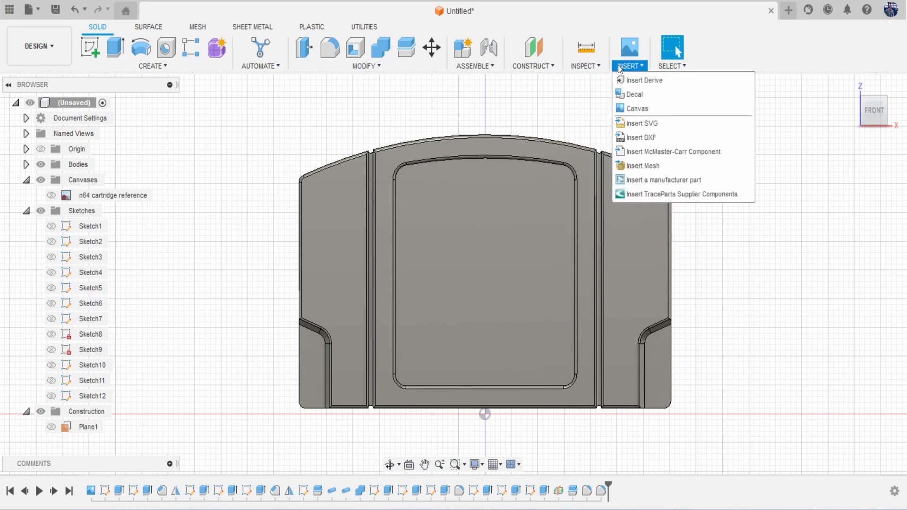
left_click(634, 94)
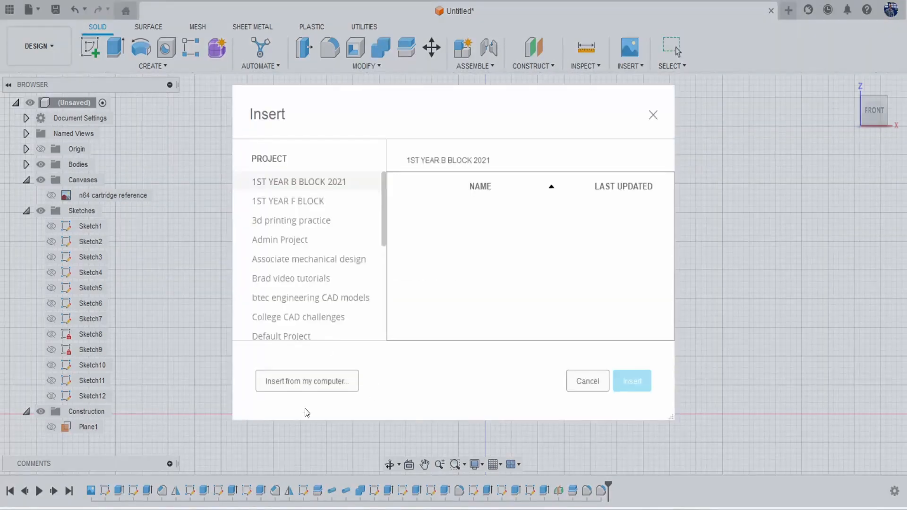
left_click(308, 385)
scroll(293, 274, "down", 5)
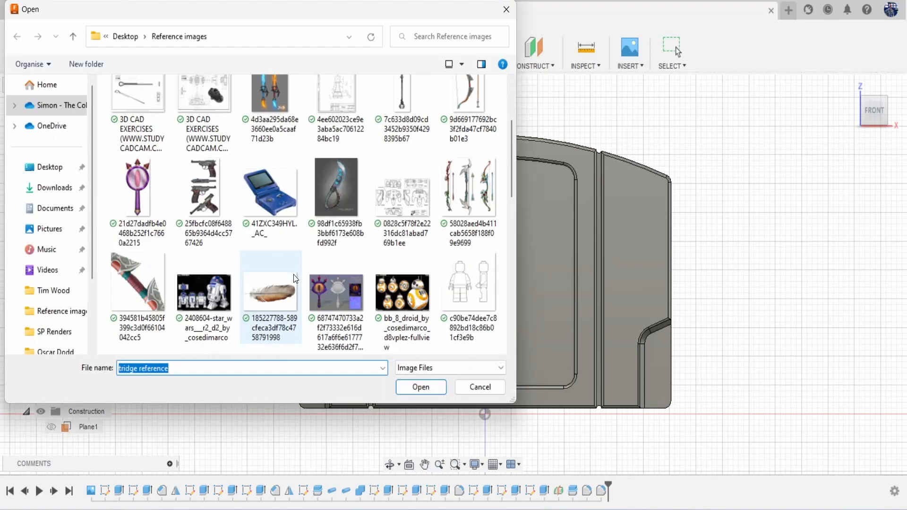
scroll(293, 274, "down", 8)
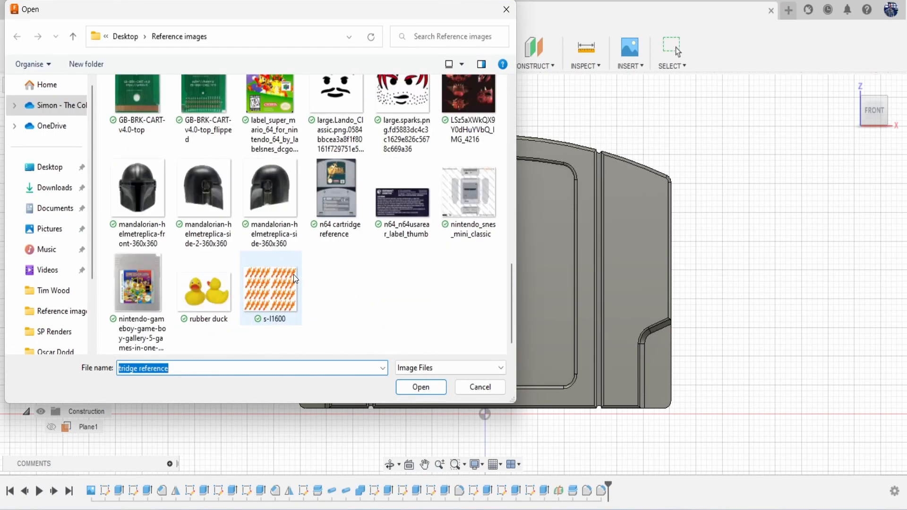
scroll(264, 210, "up", 3)
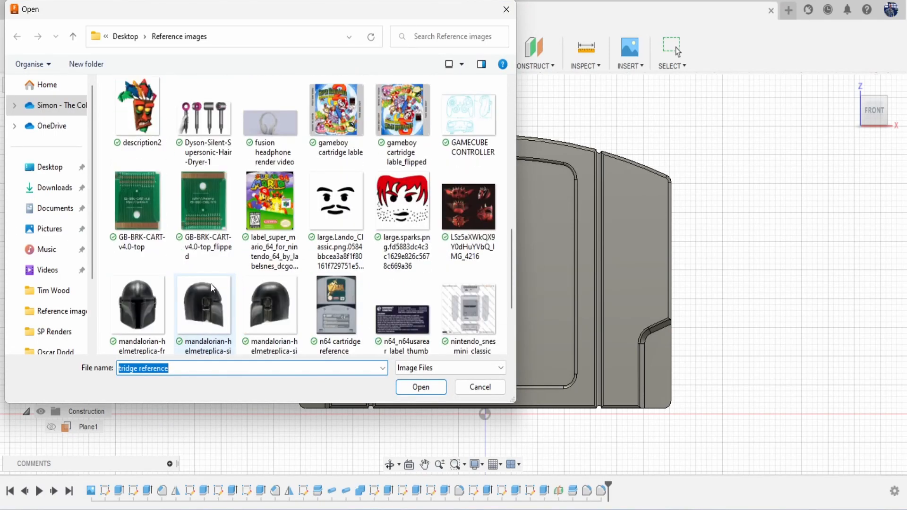
left_click(267, 212)
double_click(266, 210)
left_click(478, 287)
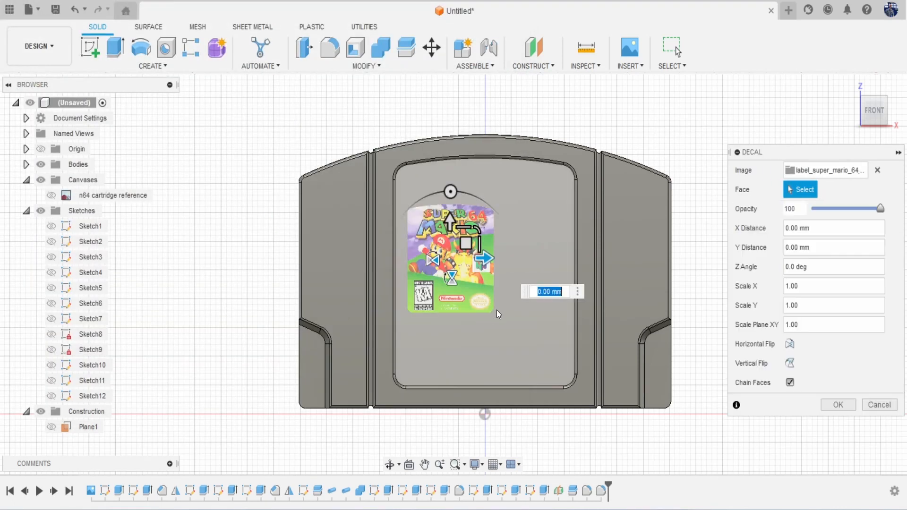
Step: Position and stretch the Mario label to fill the recess with Chain Faces off, then confirm
scroll(403, 336, "up", 3)
left_click_drag(393, 279, 440, 278)
left_click_drag(398, 246, 465, 267)
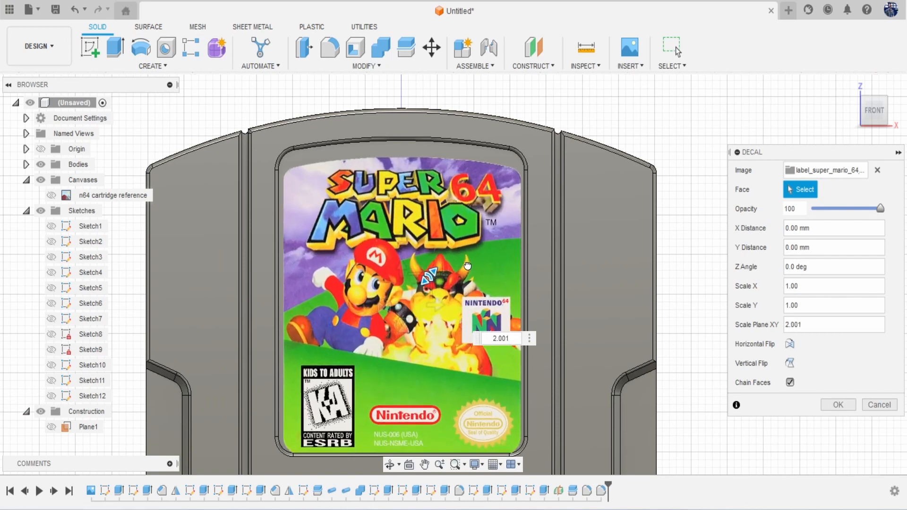
left_click_drag(400, 273, 401, 256)
left_click(789, 382)
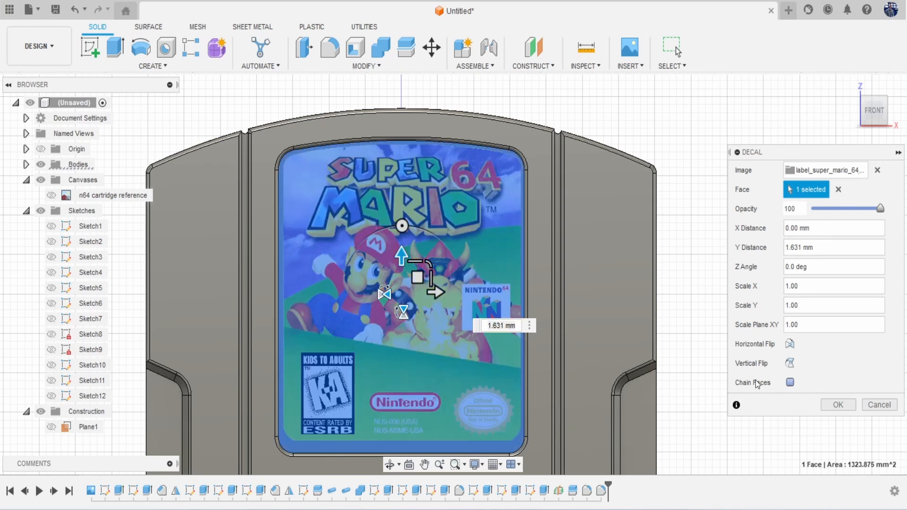
left_click_drag(434, 235, 416, 243)
left_click_drag(456, 283, 454, 284)
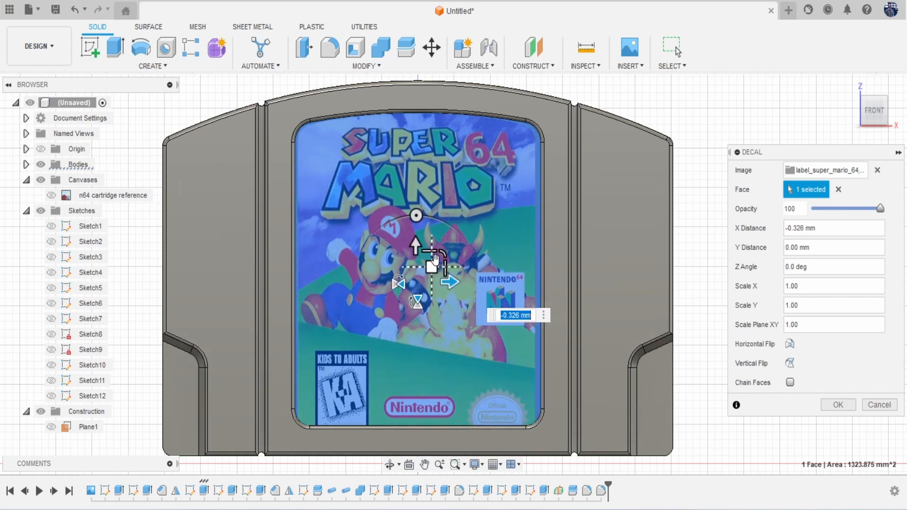
type("0.98")
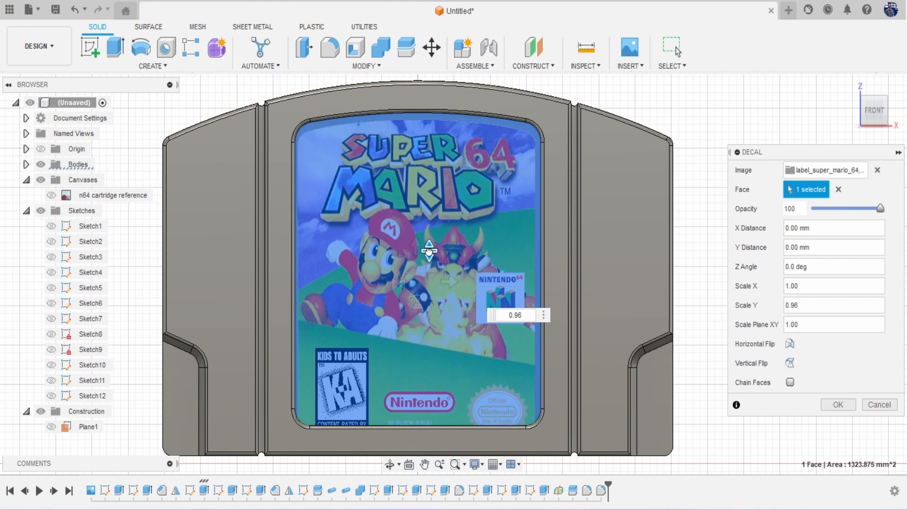
left_click_drag(429, 251, 414, 232)
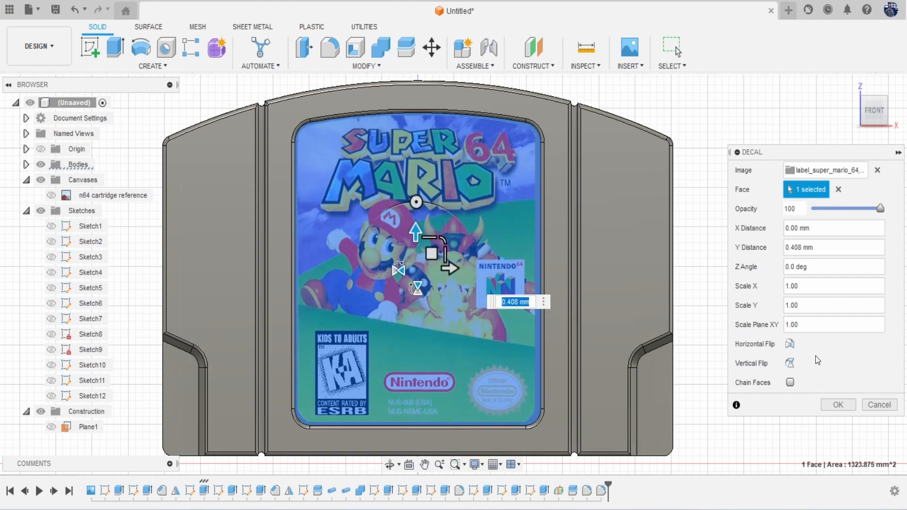
left_click(838, 405)
scroll(635, 330, "down", 5)
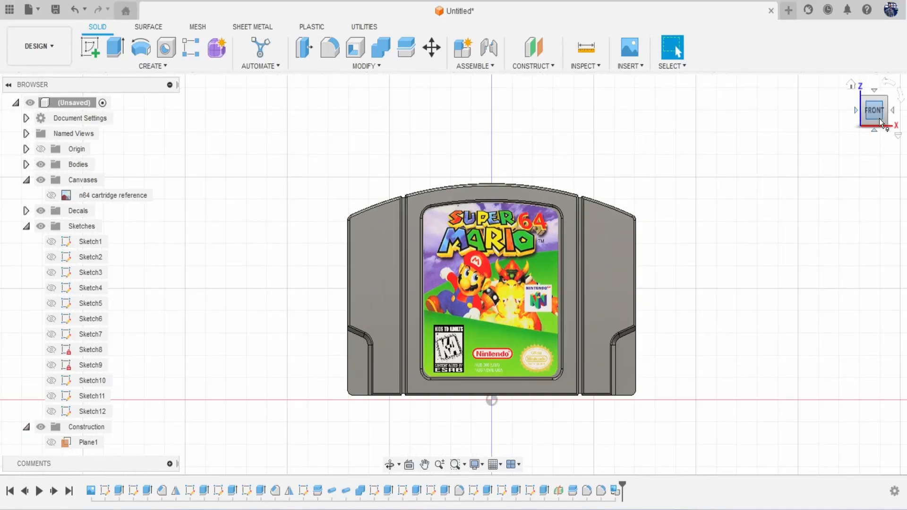
Step: Insert the n64_n64usarear_label_thumb caution image as a new decal
left_click_drag(879, 118, 904, 124)
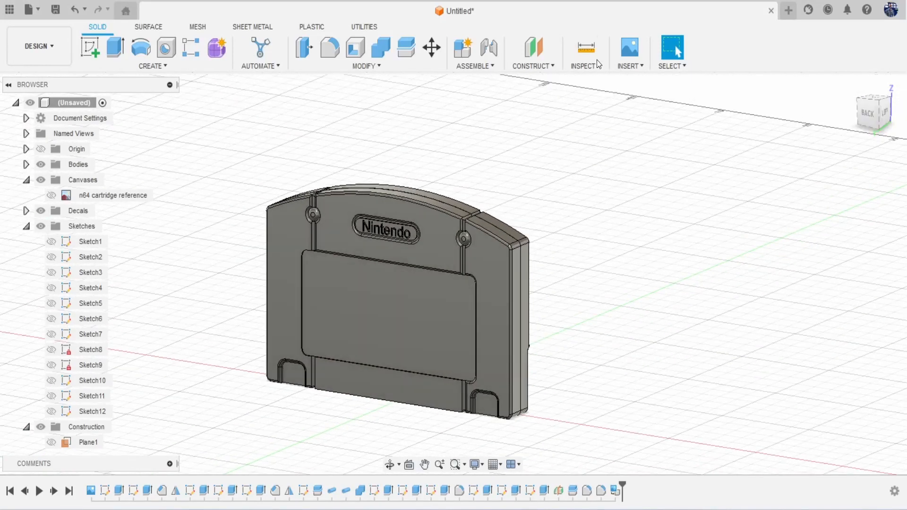
left_click(629, 66)
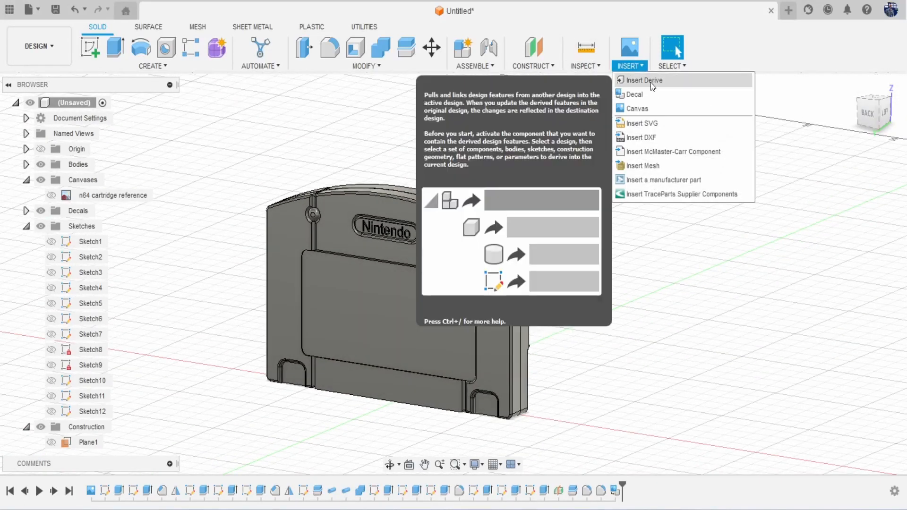
left_click(650, 94)
left_click(321, 380)
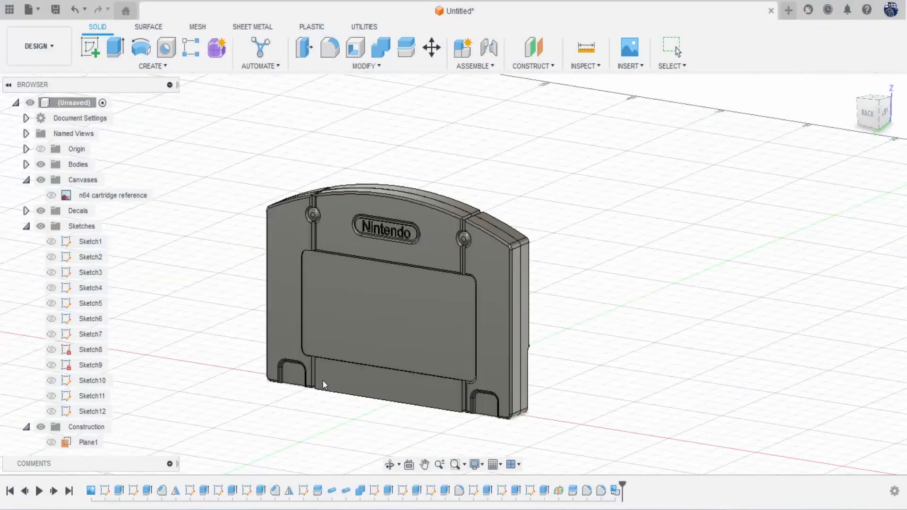
scroll(417, 289, "down", 10)
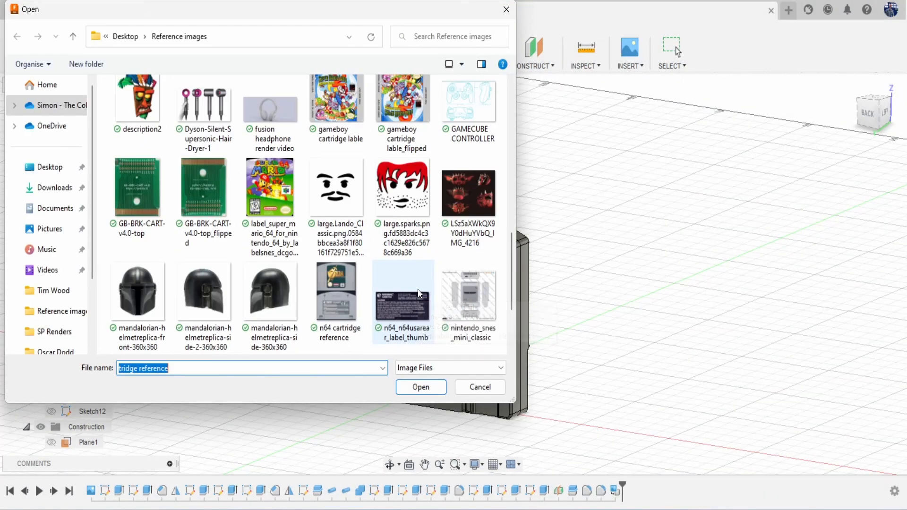
double_click(412, 191)
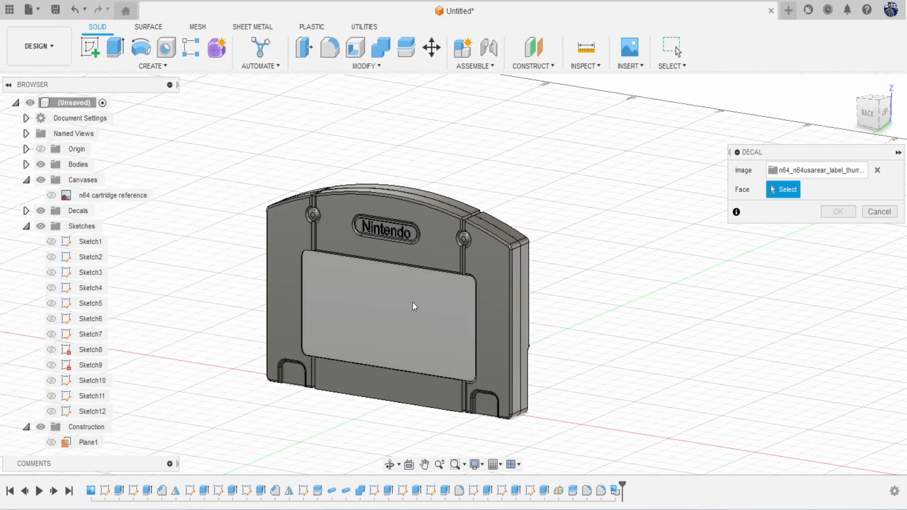
Step: Place the caution label on the single rear recess face, centred and scaled to 1.035
left_click(864, 122)
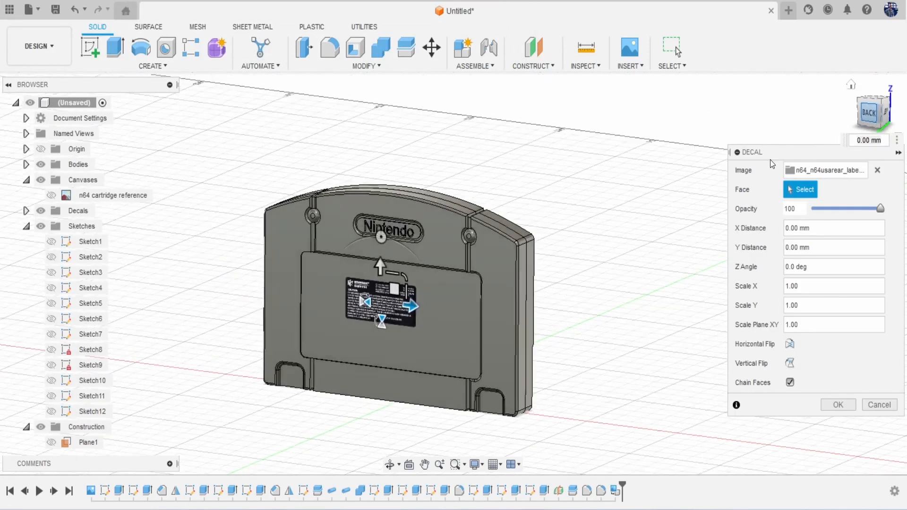
scroll(437, 265, "up", 5)
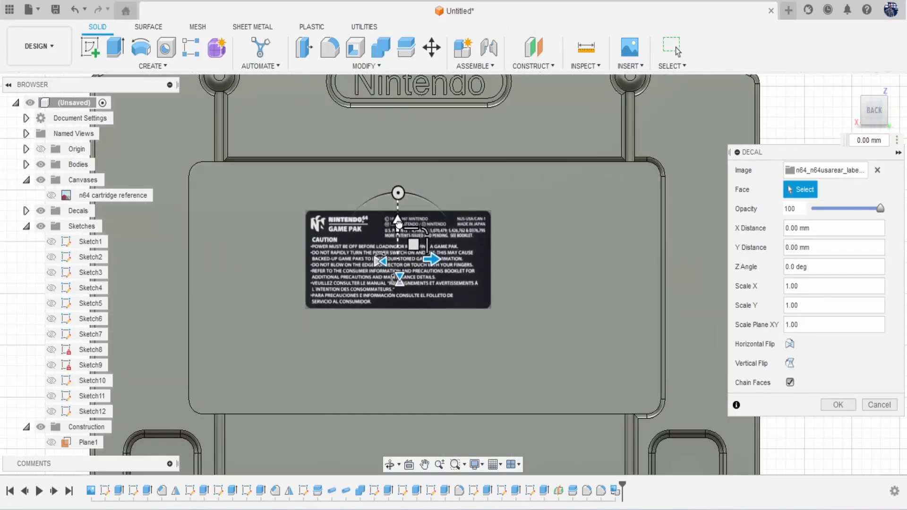
left_click_drag(399, 224, 399, 251)
left_click(790, 382)
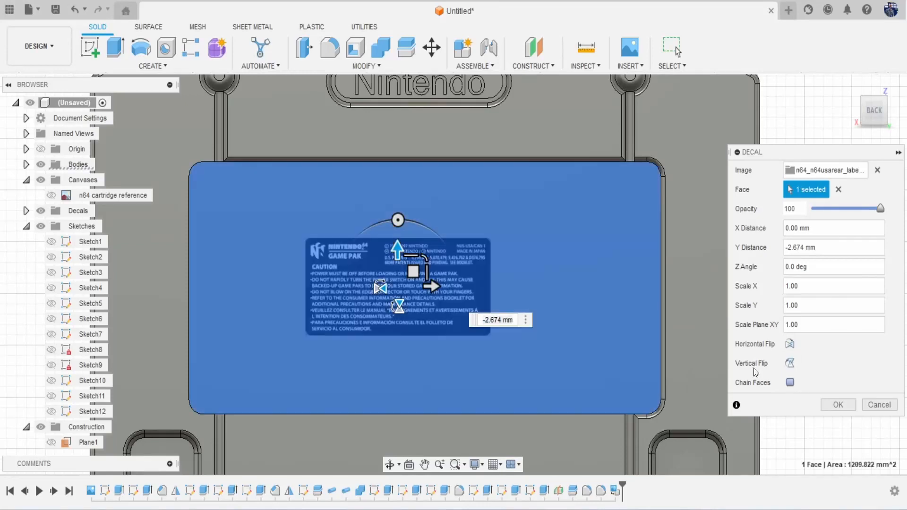
left_click_drag(435, 286, 455, 292)
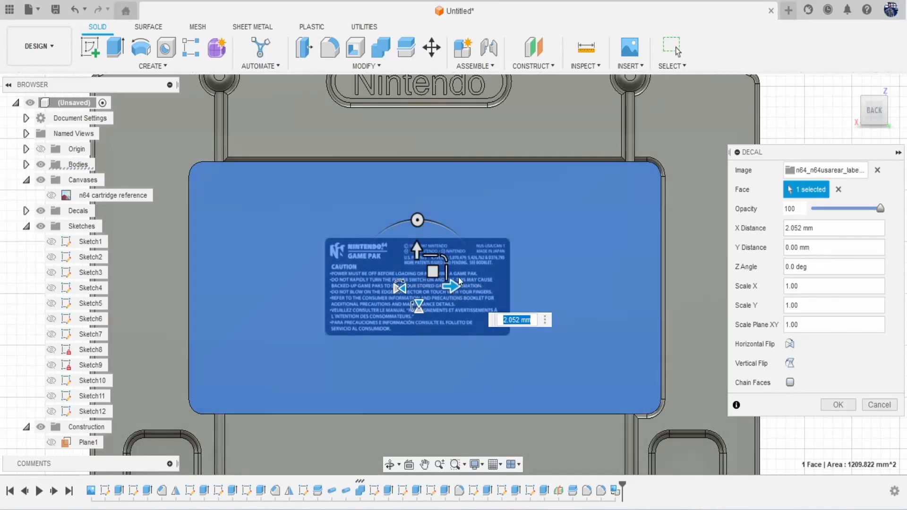
left_click_drag(444, 262, 545, 267)
left_click_drag(454, 287, 462, 286)
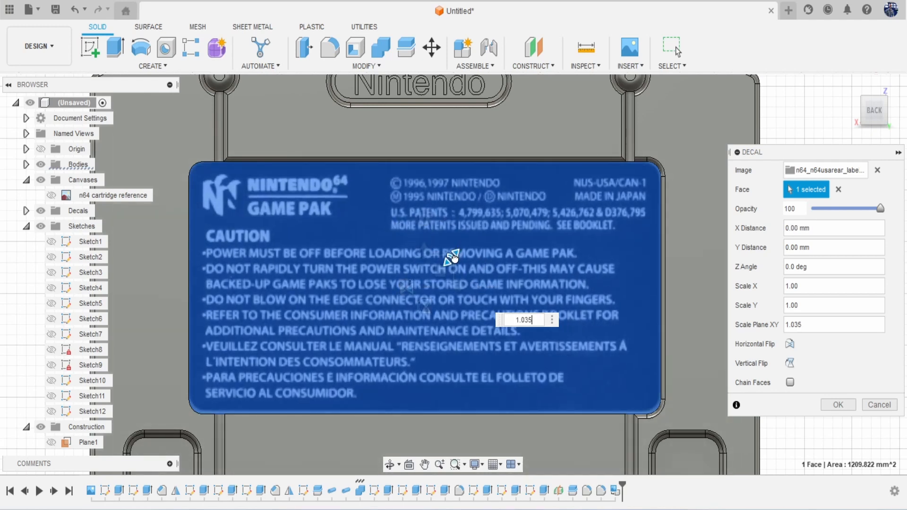
left_click_drag(451, 256, 455, 256)
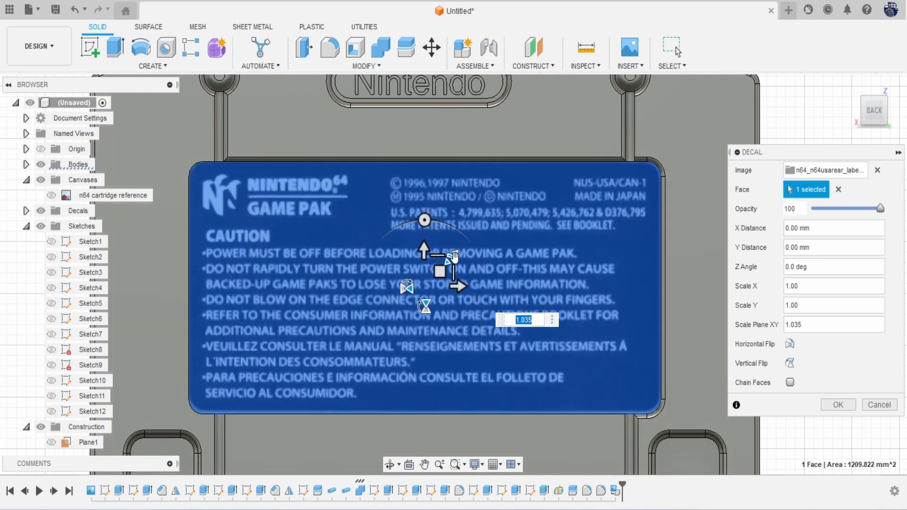
left_click(838, 405)
scroll(713, 375, "down", 5)
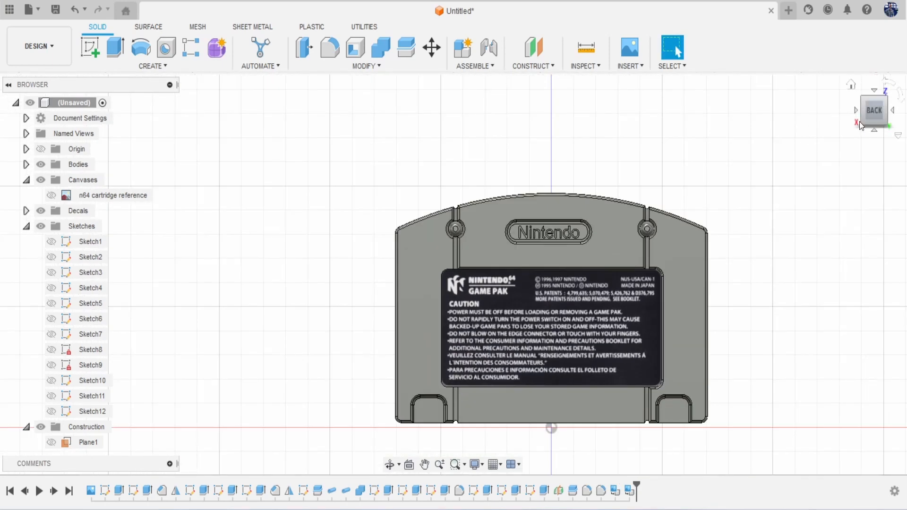
left_click(860, 125)
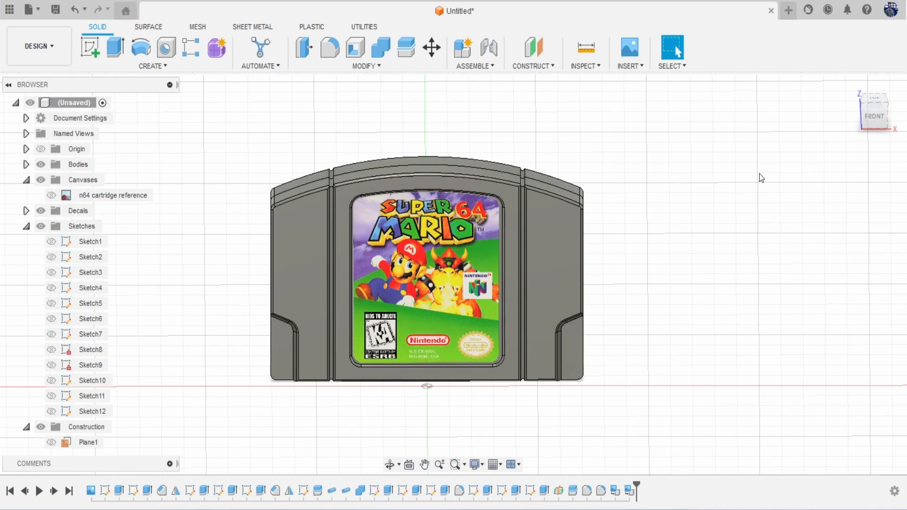
Step: Apply the PA 11 Nylon plastic appearance to the cartridge body
key("a")
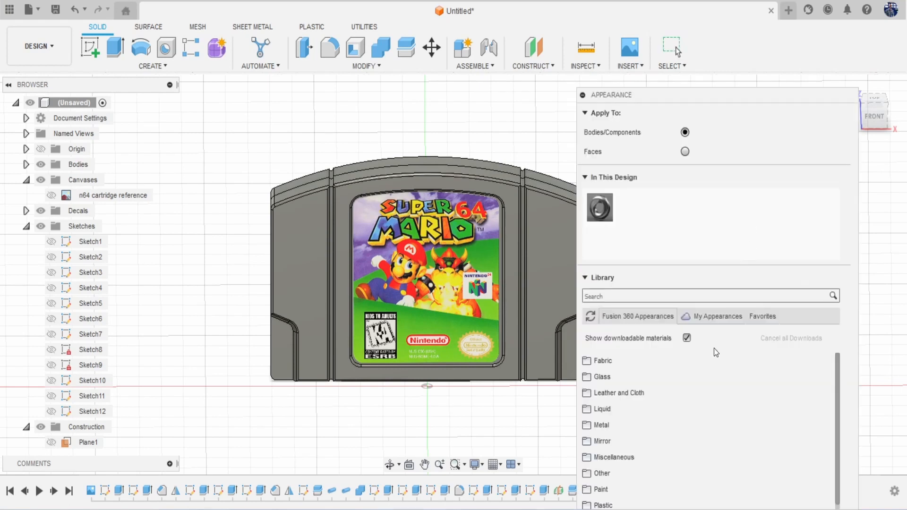
scroll(690, 454, "down", 1)
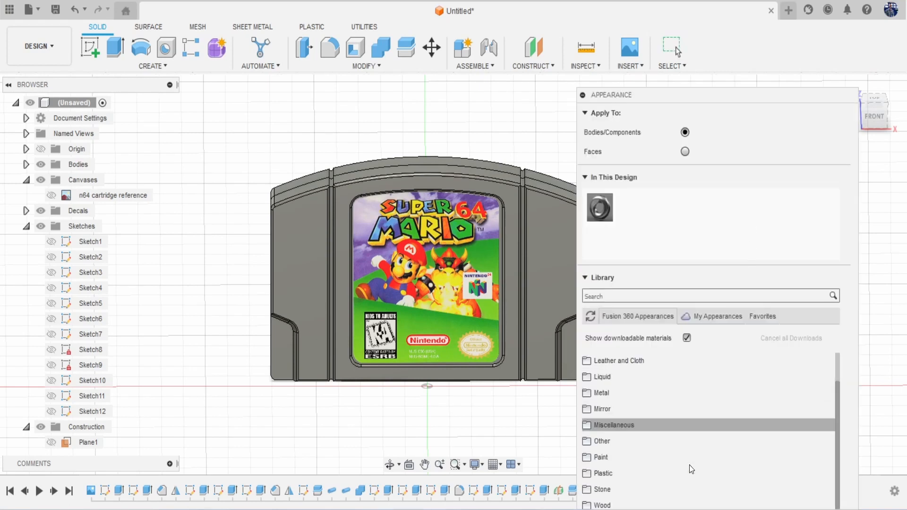
left_click(652, 469)
scroll(709, 461, "down", 5)
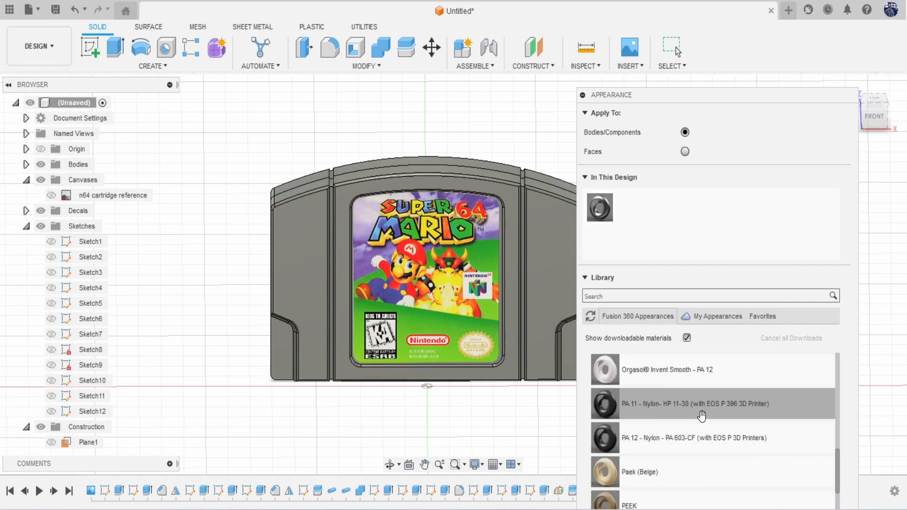
left_click_drag(702, 416, 553, 247)
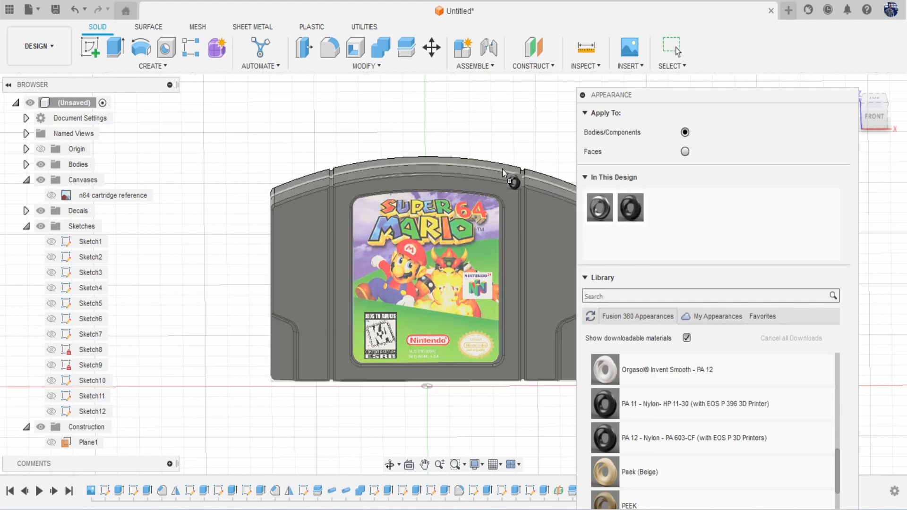
Step: Lighten the PA 11 Nylon colour to mid grey RGB 139,139,139
double_click(638, 214)
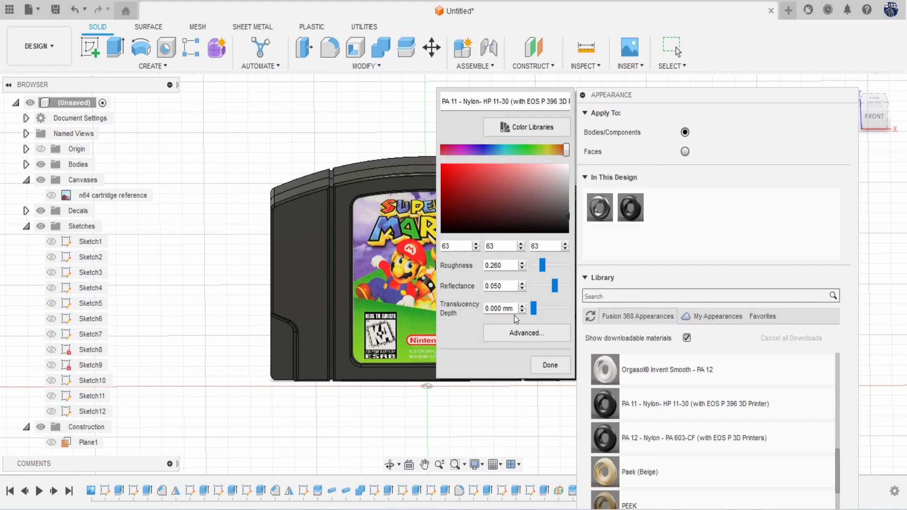
mouse_move(557, 196)
left_mouse_down()
mouse_move(576, 199)
mouse_move(579, 191)
left_mouse_up()
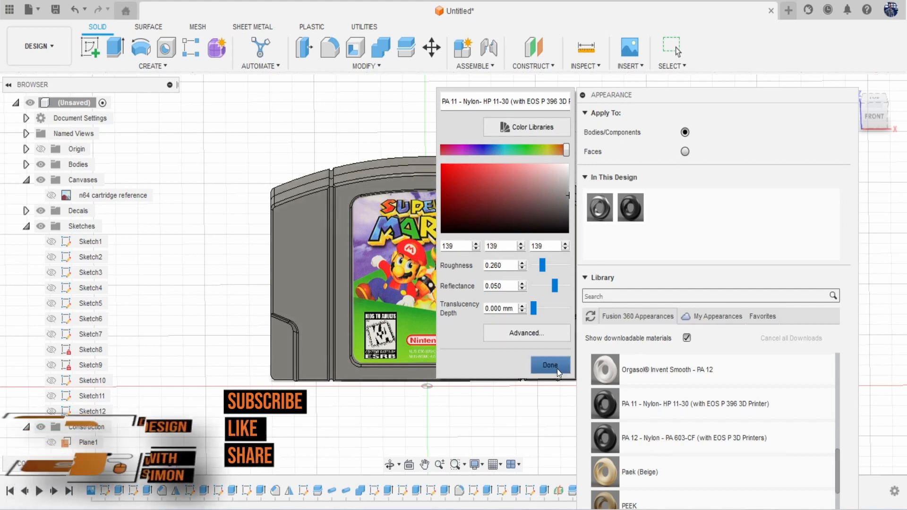
left_click(557, 369)
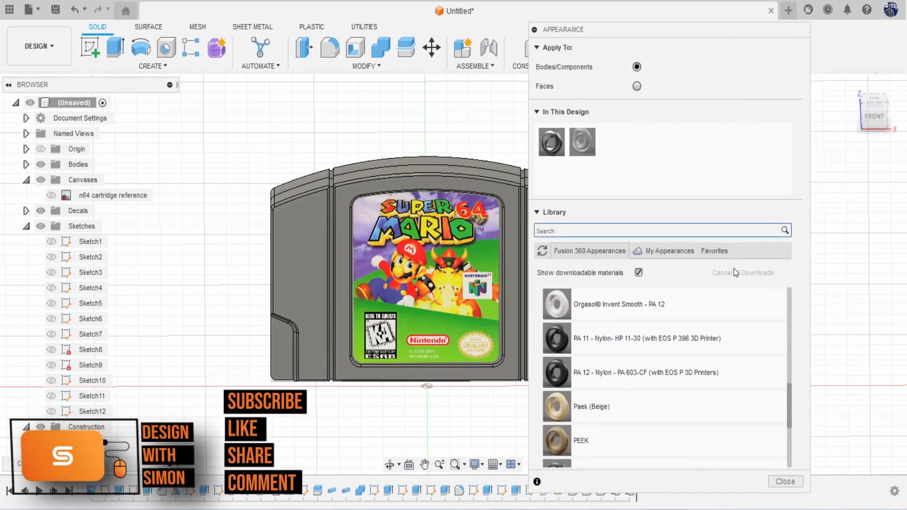
left_click(784, 479)
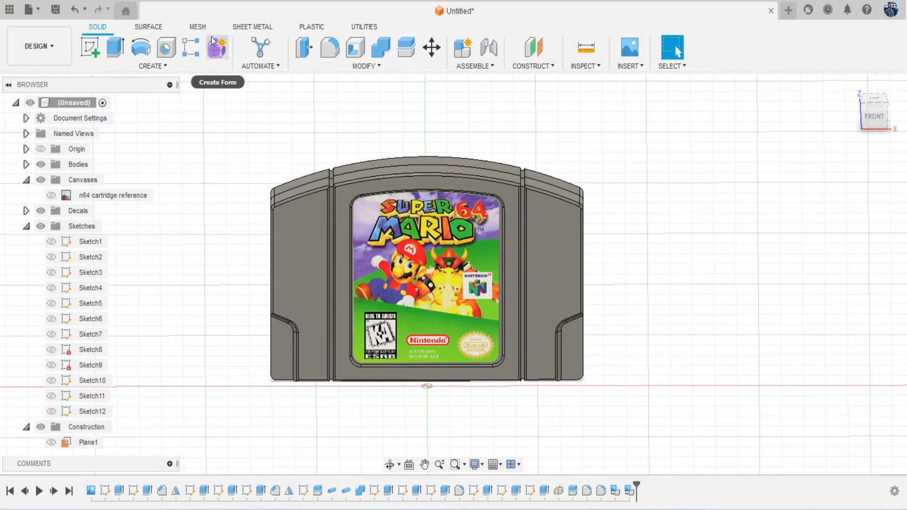
Step: Save the design with the name 'n64 cartridge tutorial'
left_click(53, 12)
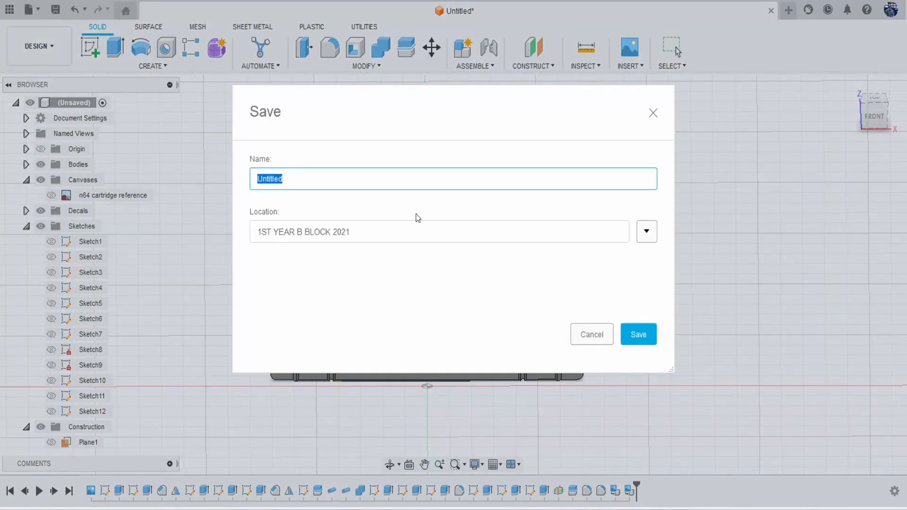
type("n")
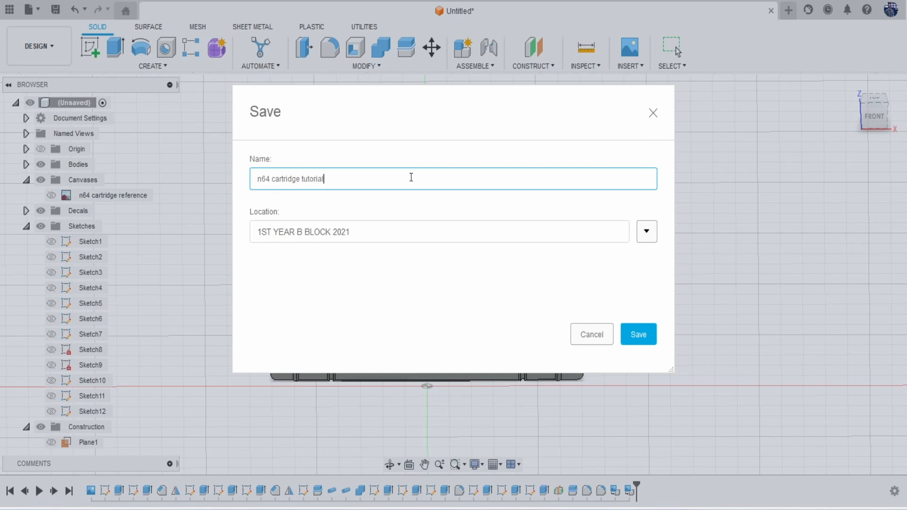
key("Return")
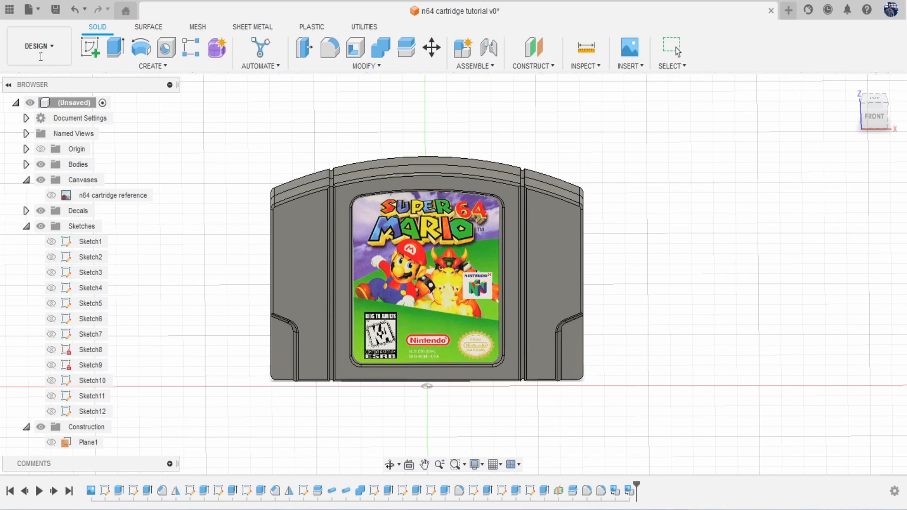
left_click(45, 44)
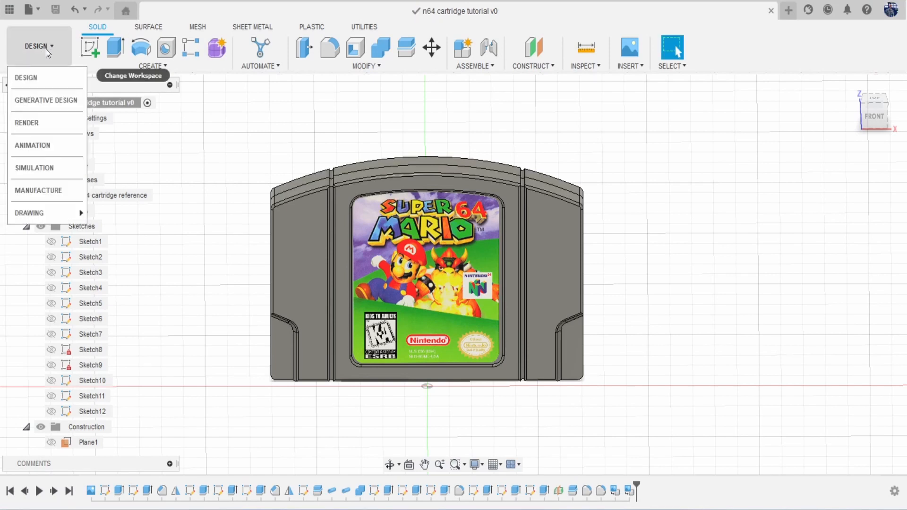
Step: Switch to the Render workspace, orbit to a front-left angle, and start an in-canvas render
left_click(53, 124)
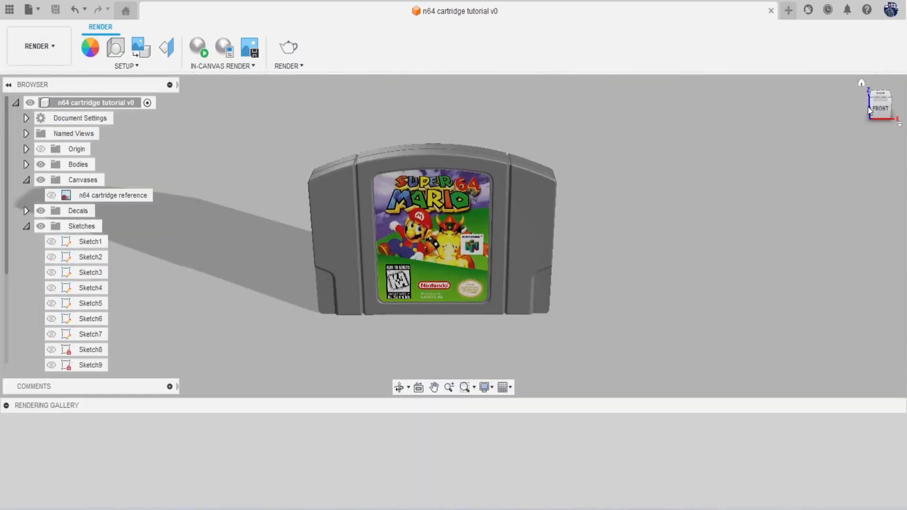
mouse_move(870, 108)
left_mouse_down()
mouse_move(905, 108)
mouse_move(865, 104)
mouse_move(860, 83)
mouse_move(879, 121)
left_mouse_up()
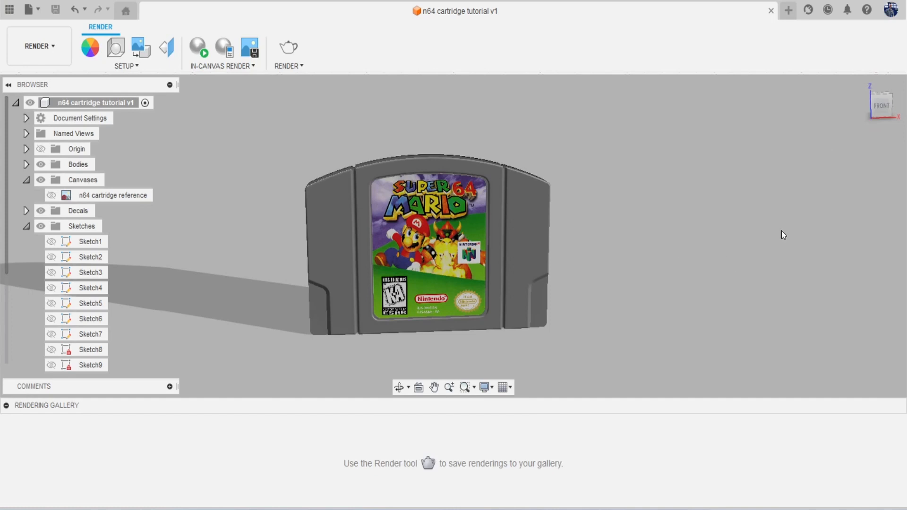
mouse_move(883, 110)
left_mouse_down()
mouse_move(894, 113)
mouse_move(882, 111)
left_mouse_up()
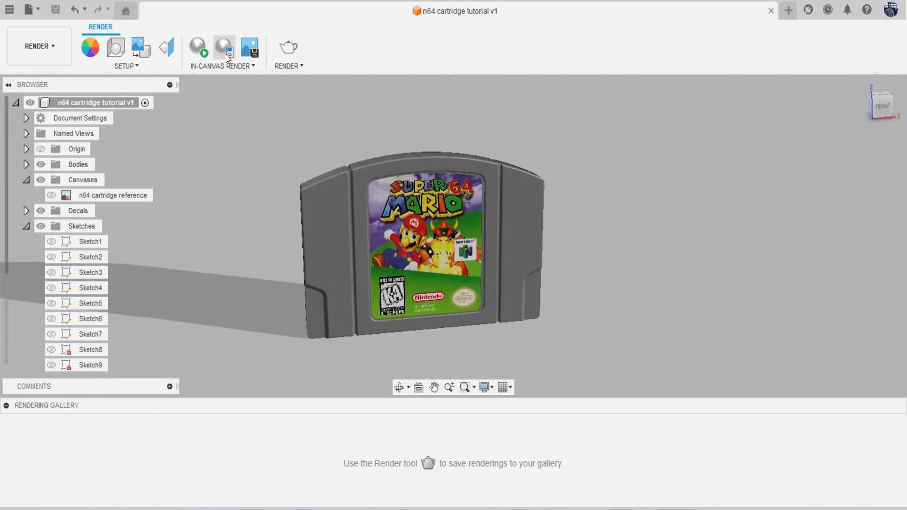
left_click(197, 48)
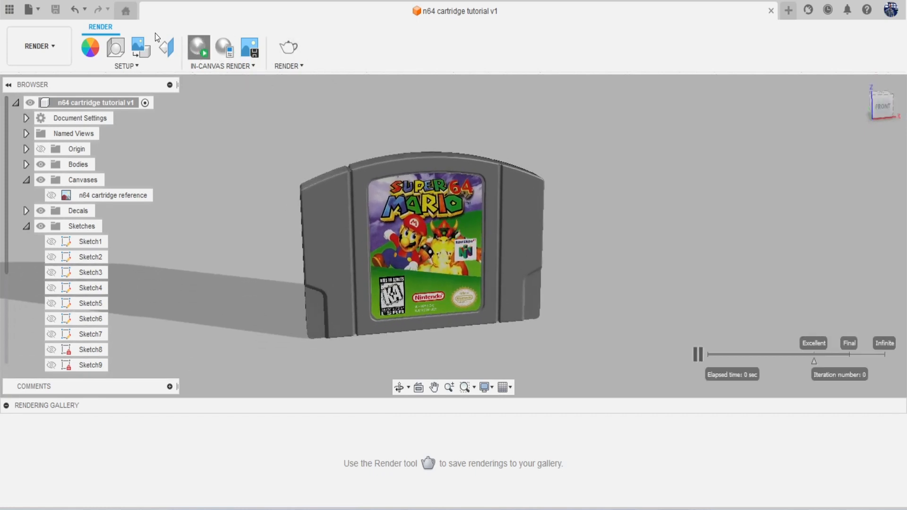
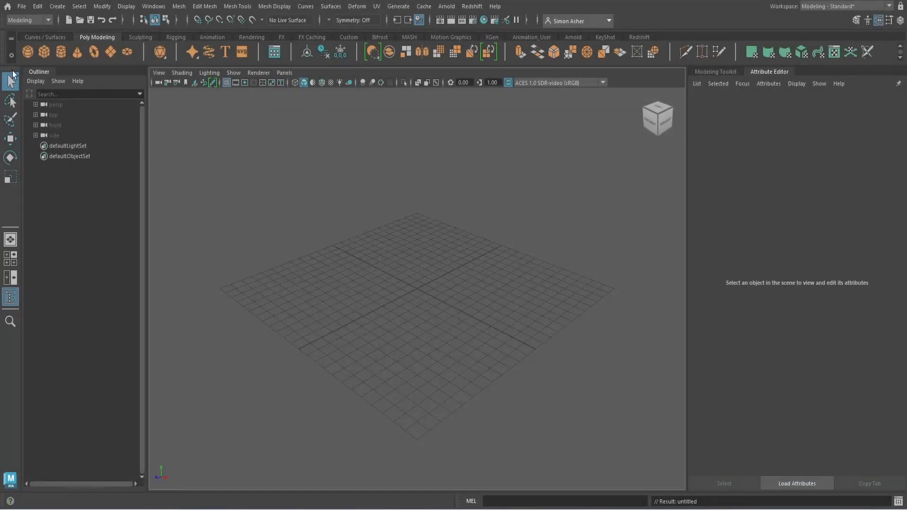
Step: Import the Desktop file 'n64 cartridge tutorial v1.fbx' into the empty Maya scene
left_click(22, 6)
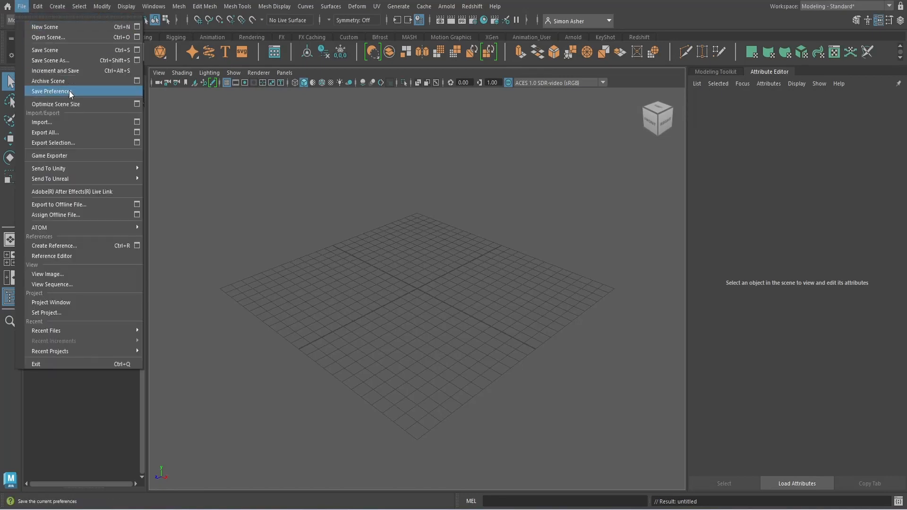
left_click(64, 122)
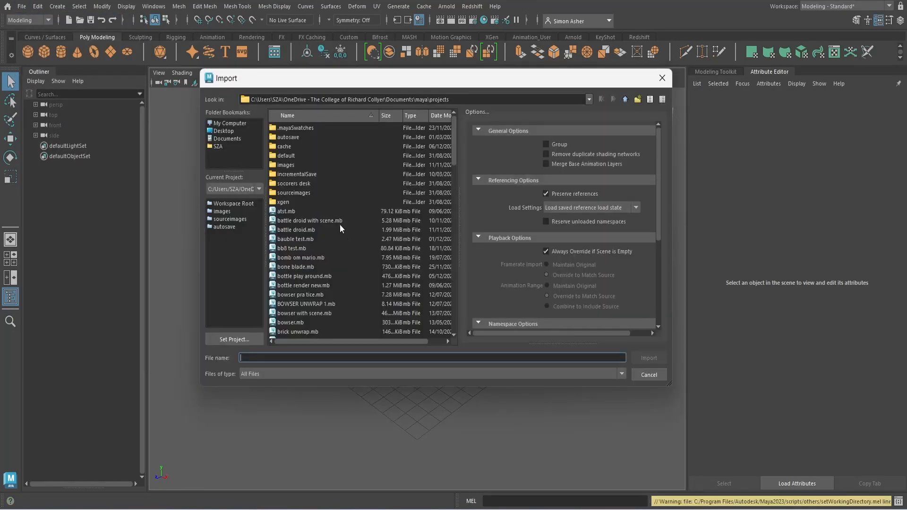
left_click(223, 132)
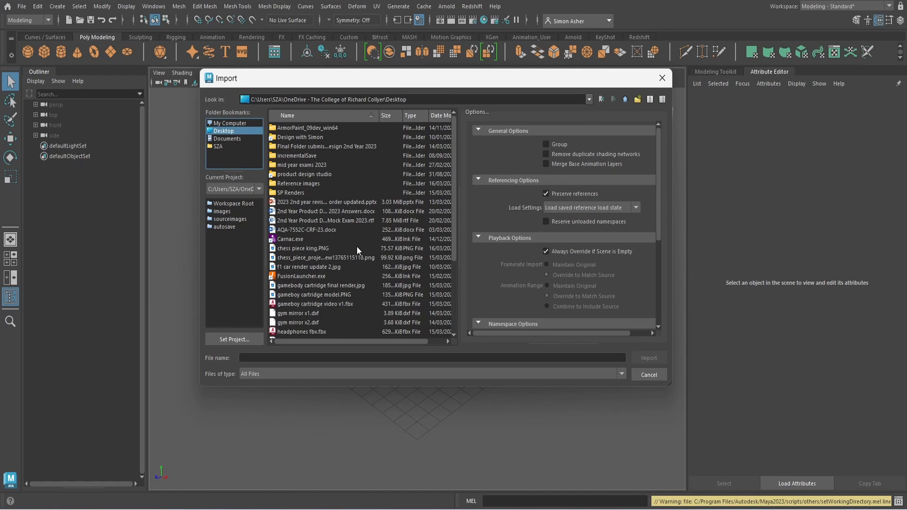
scroll(361, 250, "down", 3)
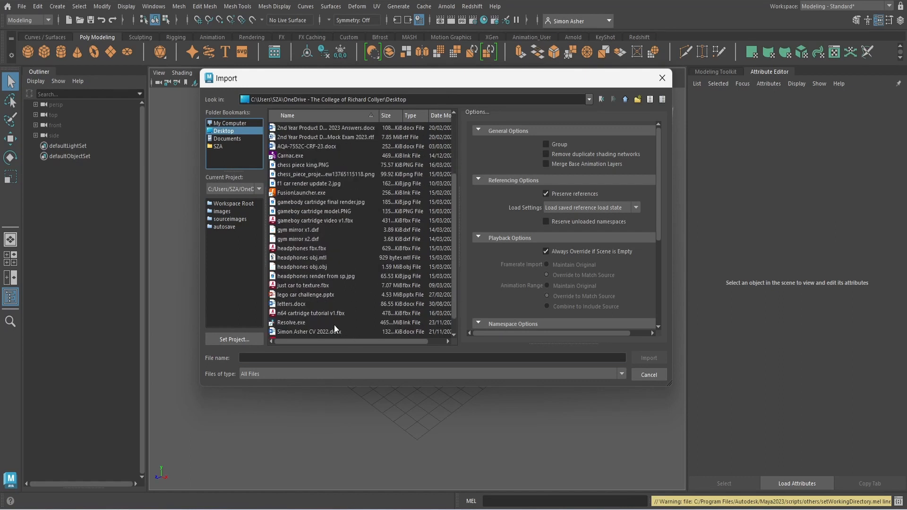
left_click(314, 314)
left_click(636, 355)
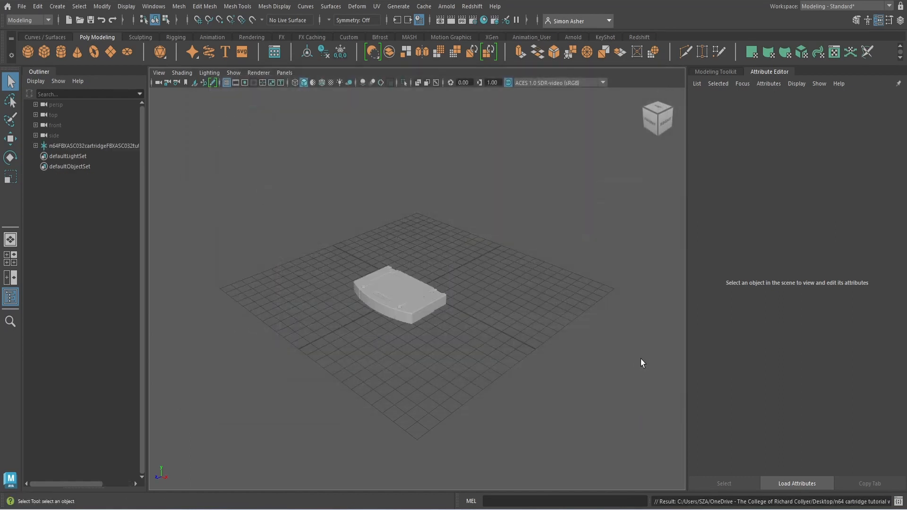
Step: Select the cartridge and rotate it -45° on X so it stands upright
left_click_drag(489, 362, 529, 362, "alt")
left_click_drag(316, 241, 504, 357)
left_click_drag(501, 354, 525, 159, "alt")
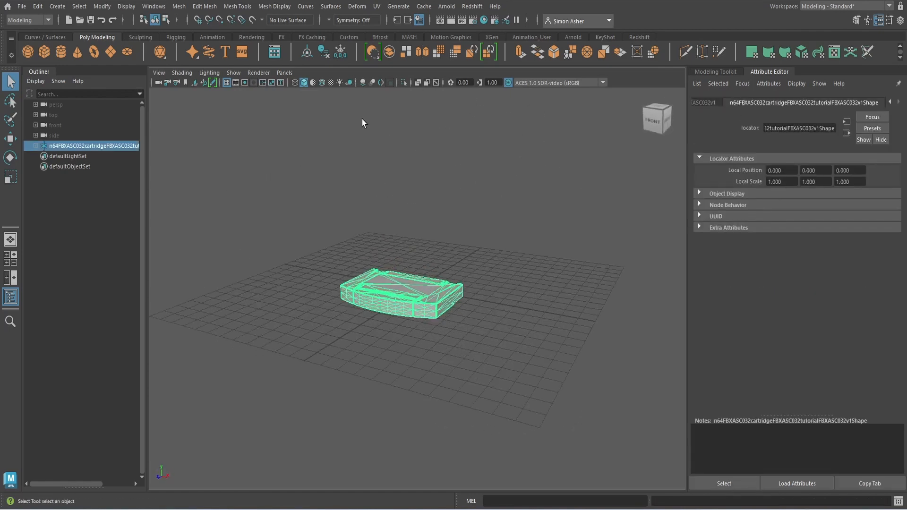
key("e")
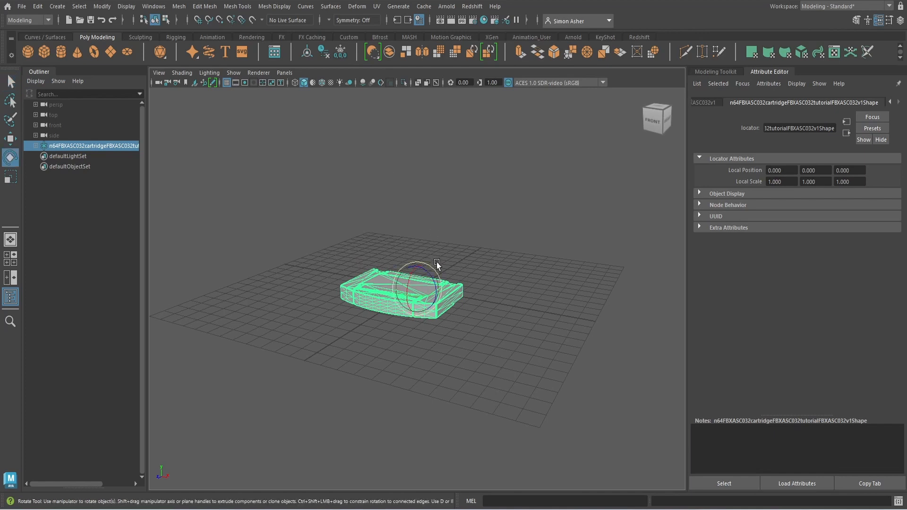
left_click_drag(412, 278, 425, 254)
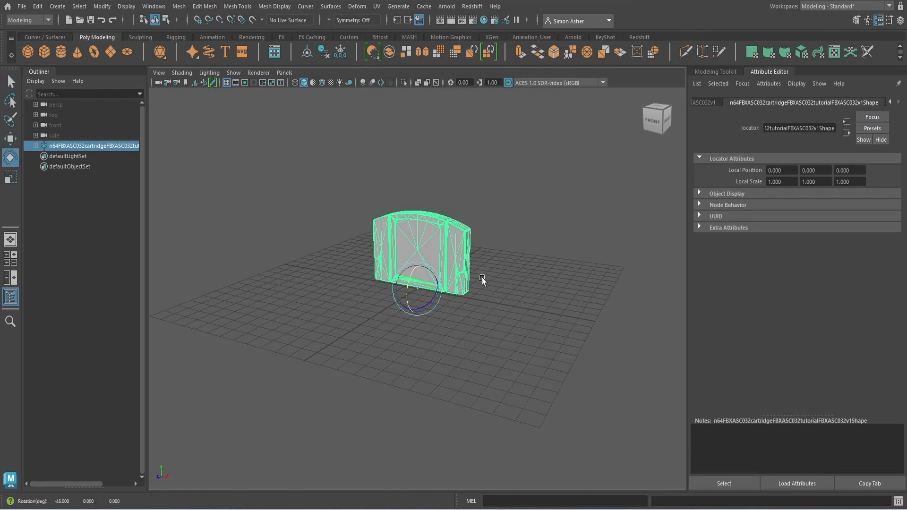
Step: Scale the cartridge up uniformly, then deselect it
left_click_drag(493, 291, 528, 290, "alt")
scroll(461, 291, "up", 2)
key("r")
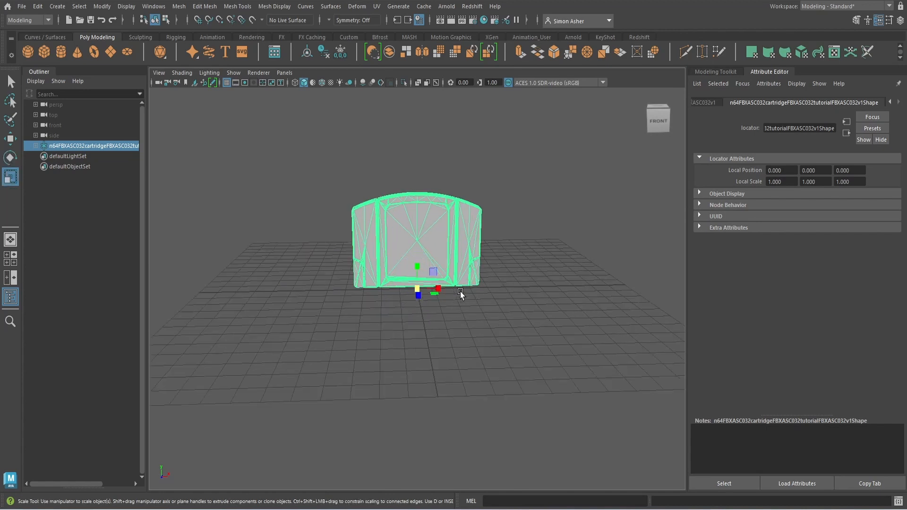
left_click_drag(417, 288, 288, 298)
left_click(503, 324)
scroll(496, 314, "down", 3)
scroll(503, 264, "up", 3)
right_click_drag(288, 297, 348, 279, "alt")
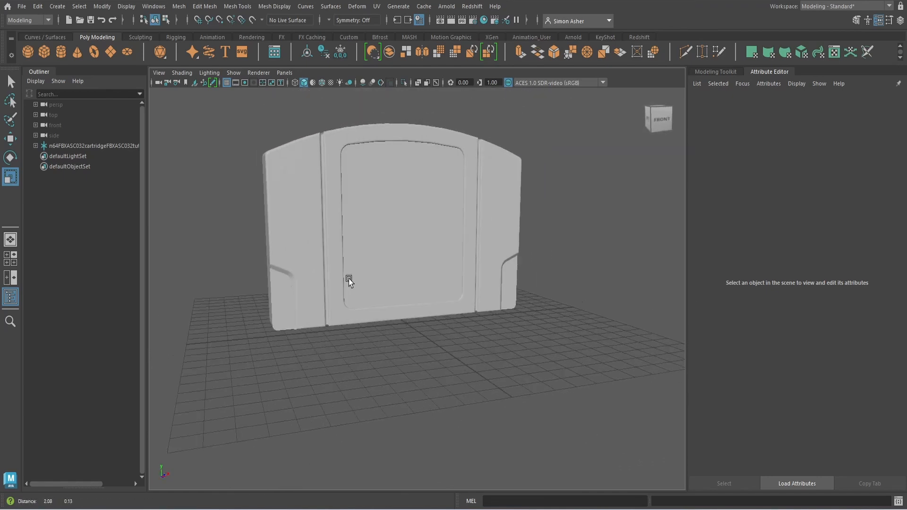
middle_click_drag(349, 278, 347, 288, "alt")
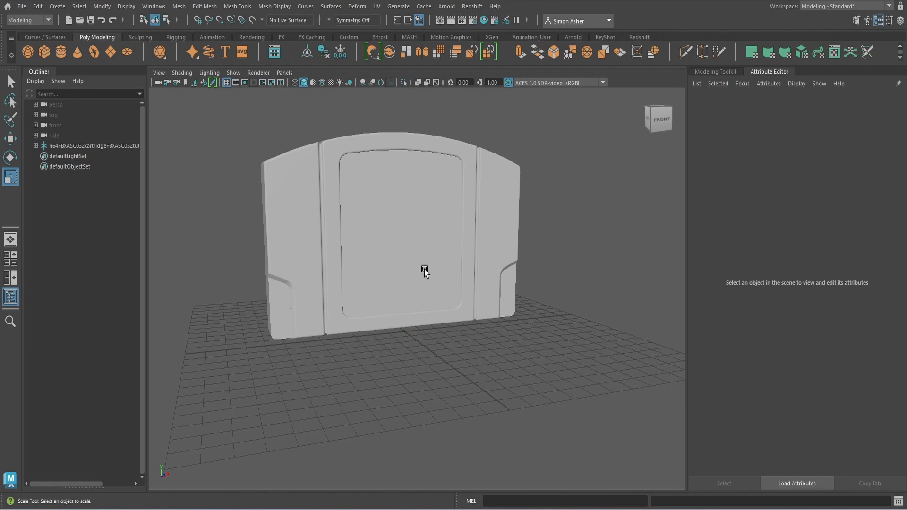
middle_click_drag(424, 270, 511, 312, "alt")
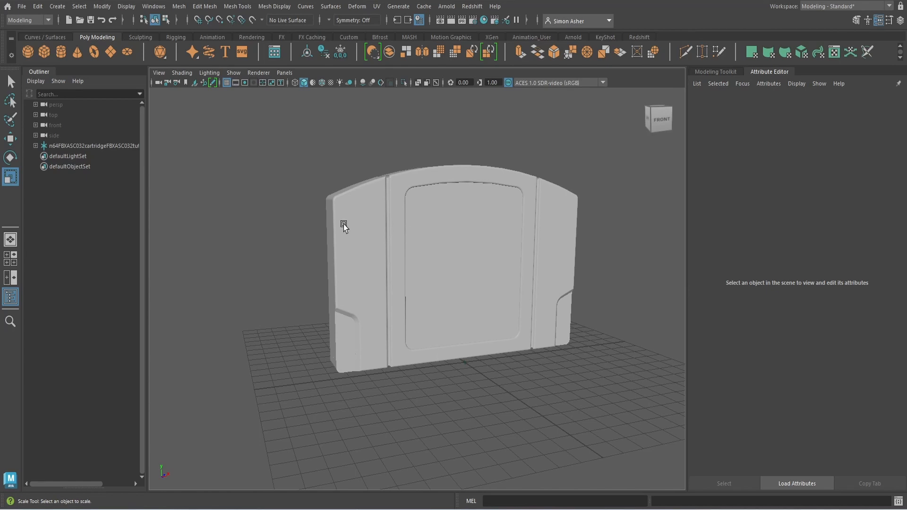
left_click(432, 203)
middle_click_drag(435, 263, 424, 286, "alt")
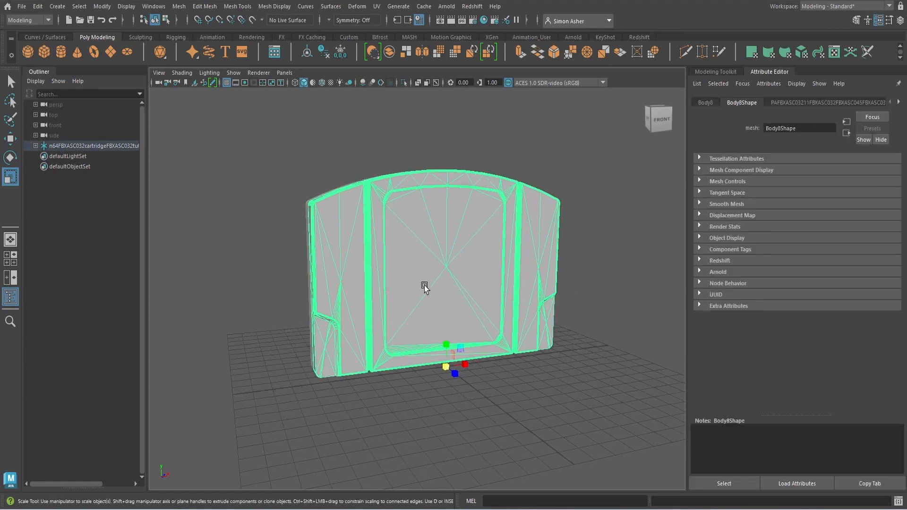
left_click_drag(424, 287, 481, 314, "alt")
scroll(402, 300, "up", 5)
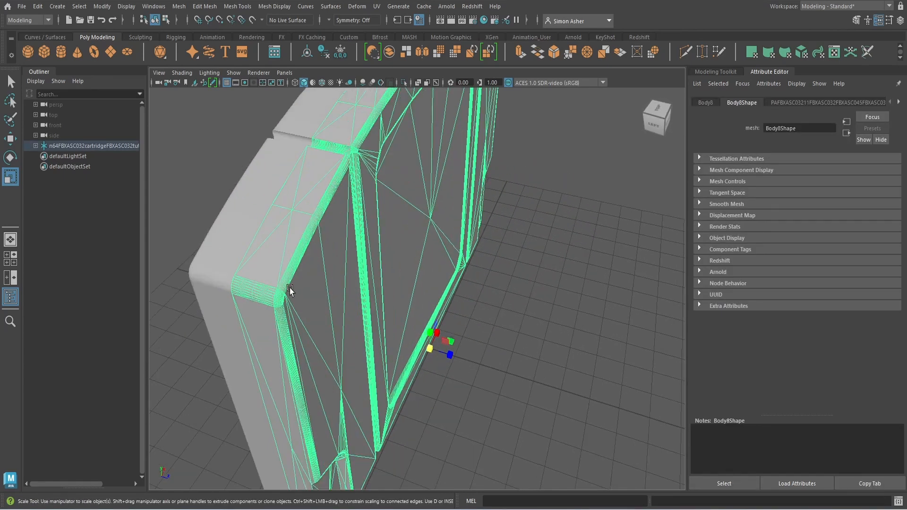
middle_click_drag(276, 290, 340, 295, "alt")
scroll(341, 296, "up", 4)
scroll(238, 301, "down", 1)
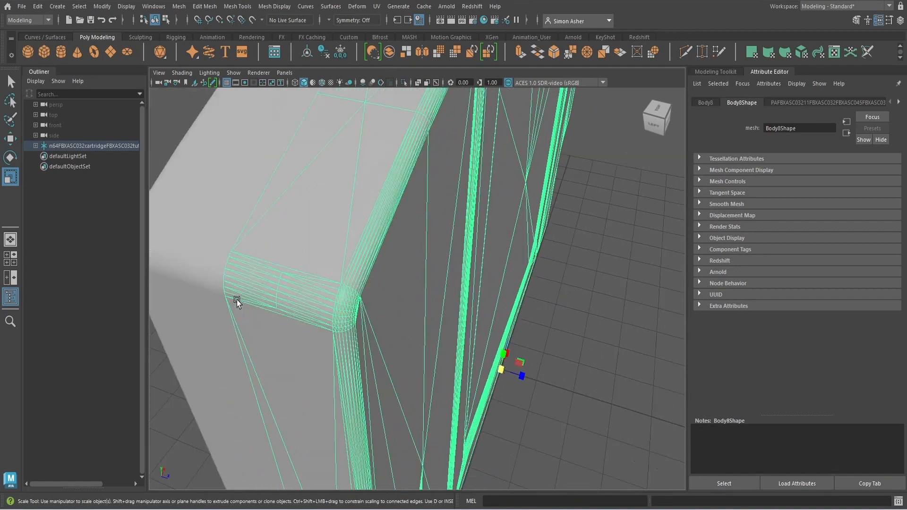
scroll(236, 299, "down", 5)
left_click_drag(312, 310, 285, 231, "alt")
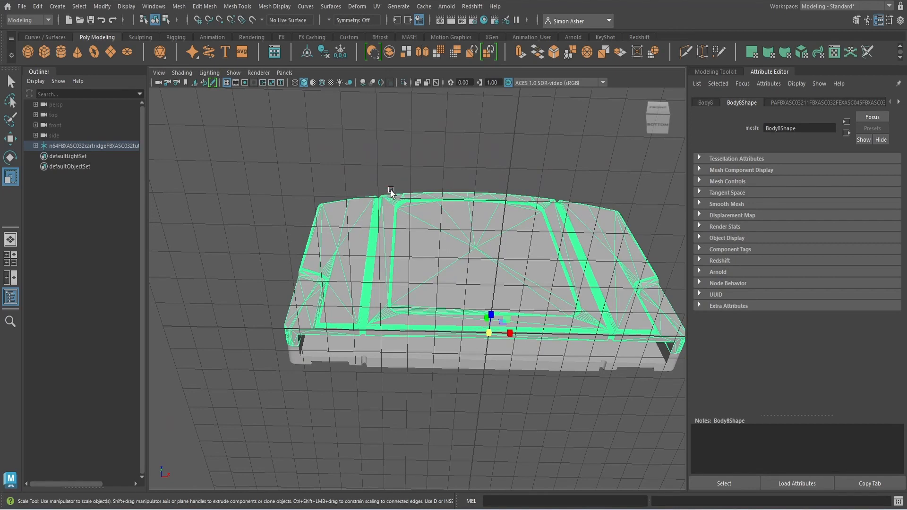
left_click(347, 166)
left_click_drag(346, 166, 480, 223, "alt")
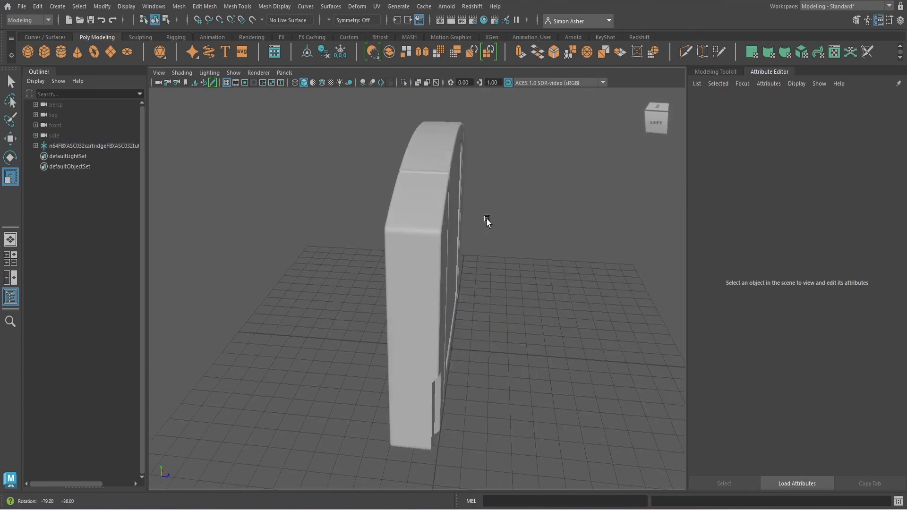
left_click(431, 265)
left_click(518, 282)
left_click_drag(518, 281, 469, 283, "alt")
left_click(439, 277)
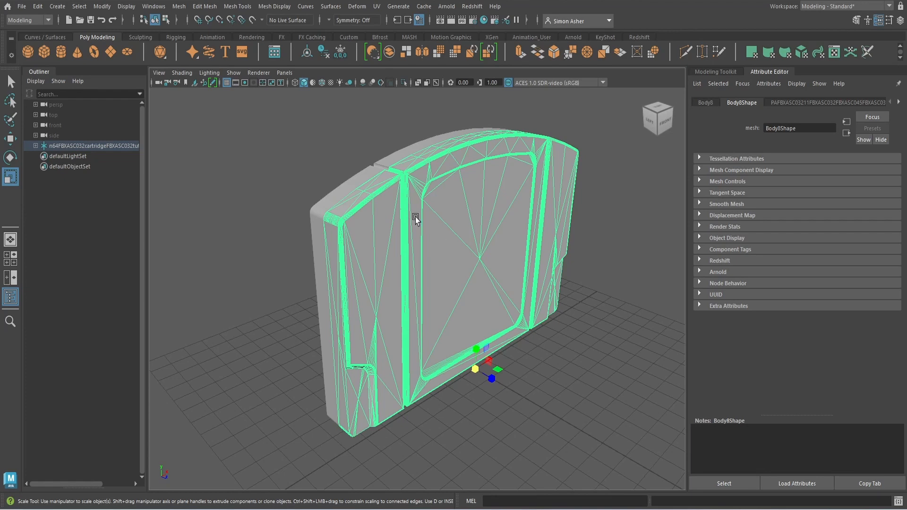
left_click(308, 177)
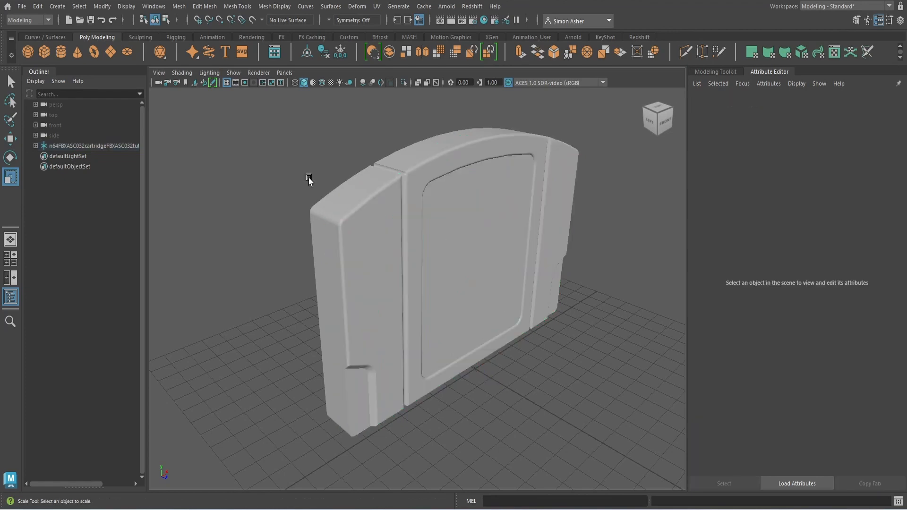
left_click_drag(308, 177, 345, 204, "alt")
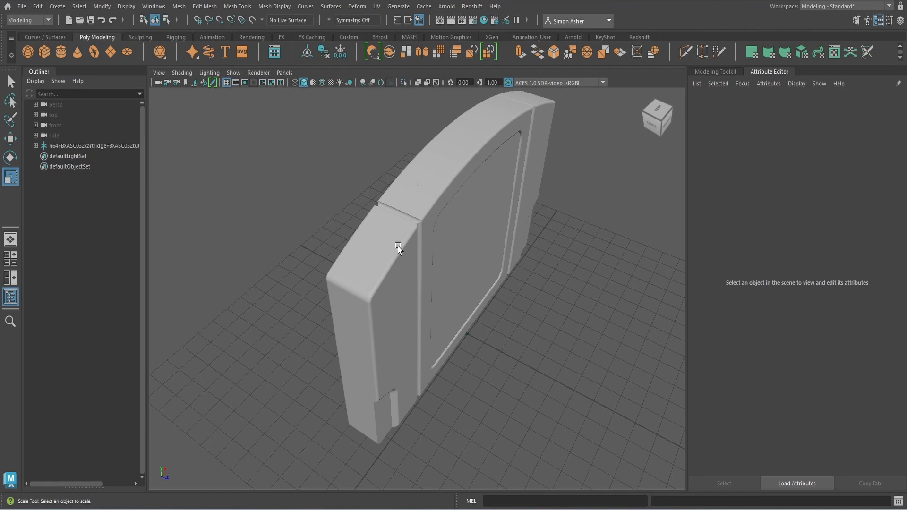
scroll(398, 247, "down", 5)
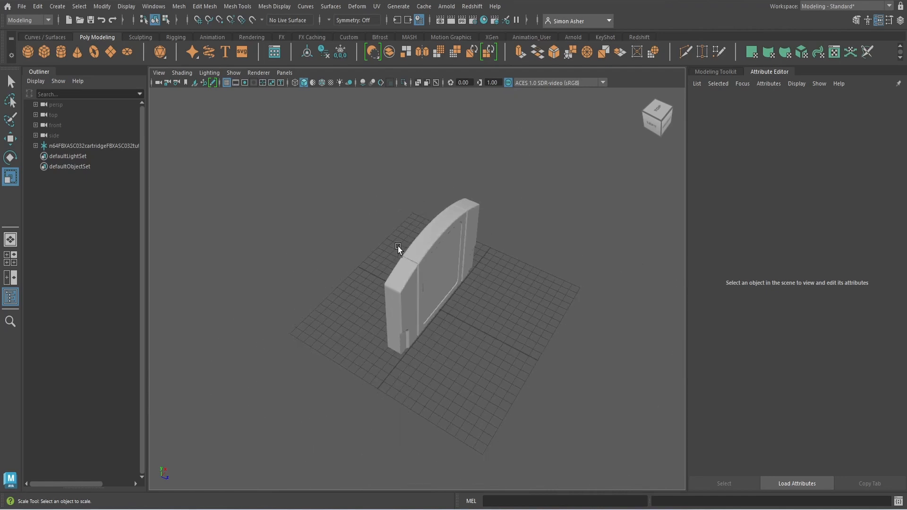
mouse_move(397, 247)
left_mouse_down("alt")
mouse_move(353, 206)
mouse_move(383, 242)
left_mouse_up("alt")
left_click_drag(315, 192, 583, 378)
Step: Delete the cartridge's old UVs and create automatic UVs in the UV Editor
left_click(377, 7)
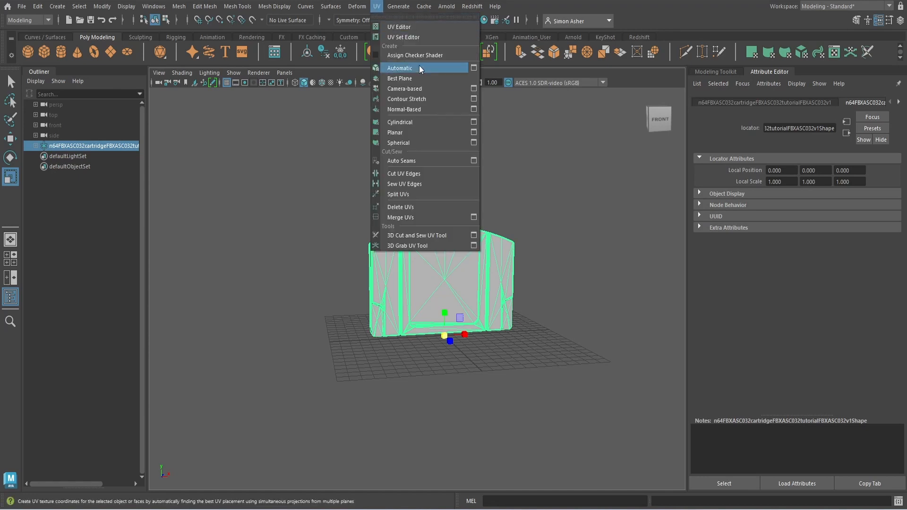
left_click(424, 207)
left_click_drag(326, 183, 573, 389)
left_click(376, 6)
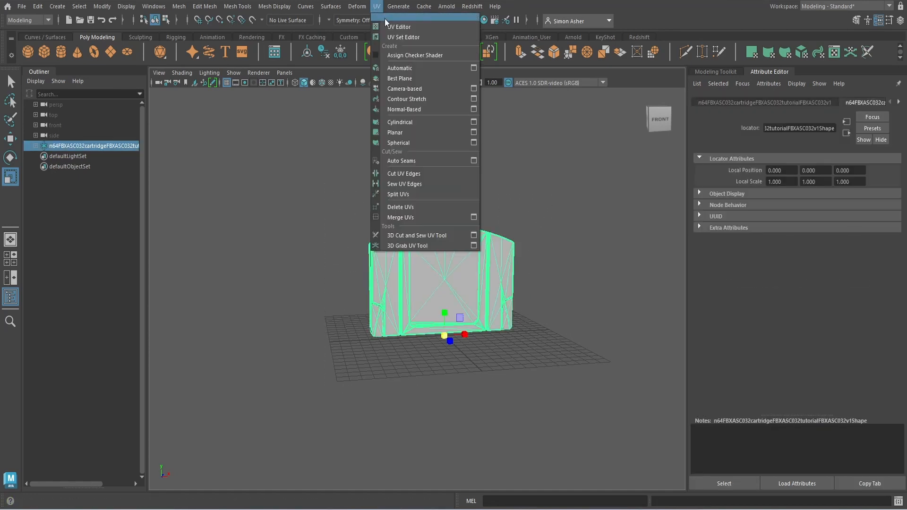
left_click(393, 27)
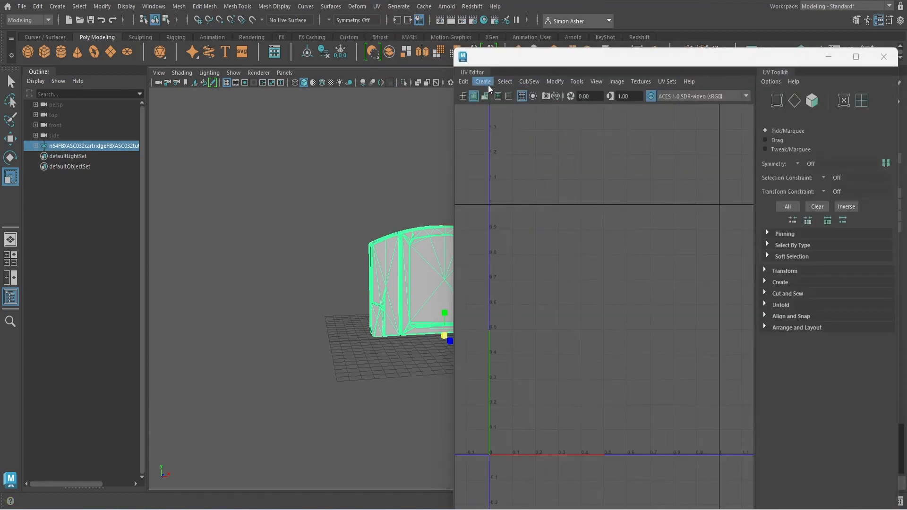
left_click(483, 81)
left_click(509, 121)
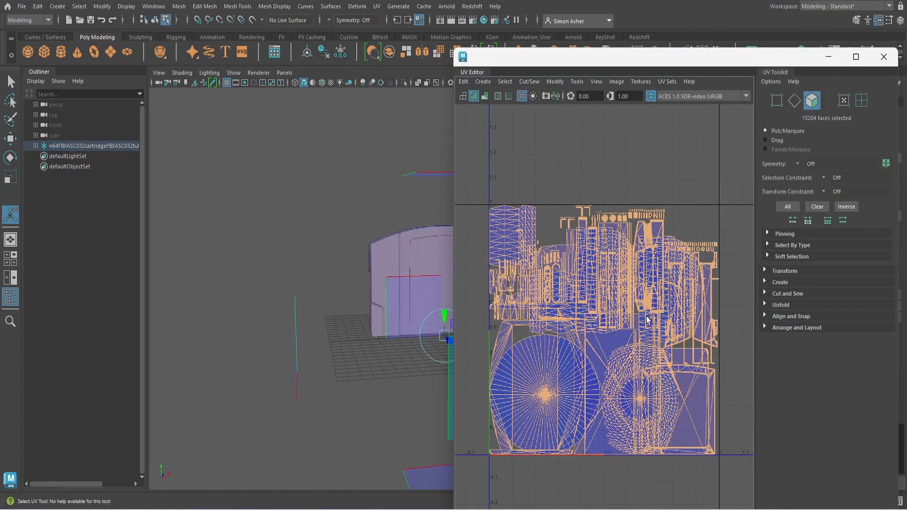
Step: Reselect the cartridge and select all 224 UV shells in a maximized UV Editor
left_click(303, 258)
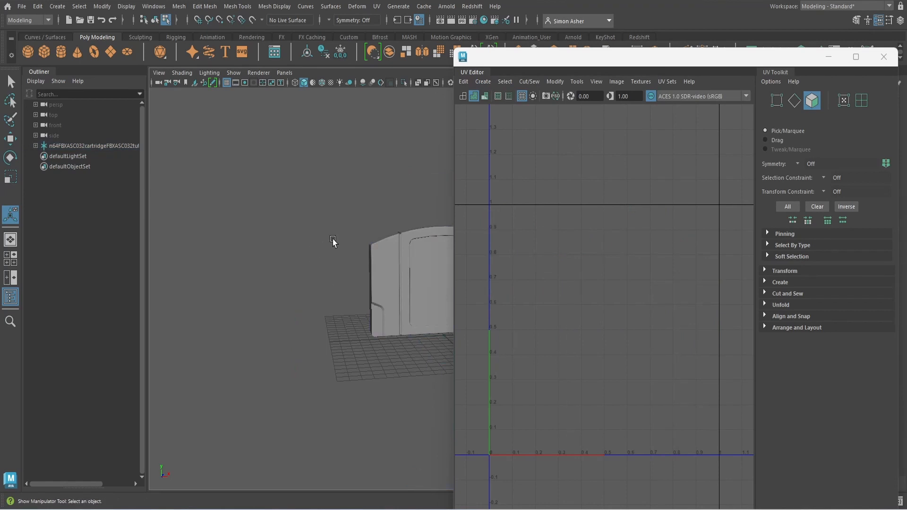
scroll(284, 236, "down", 3)
left_click_drag(277, 202, 437, 343)
scroll(575, 361, "down", 3)
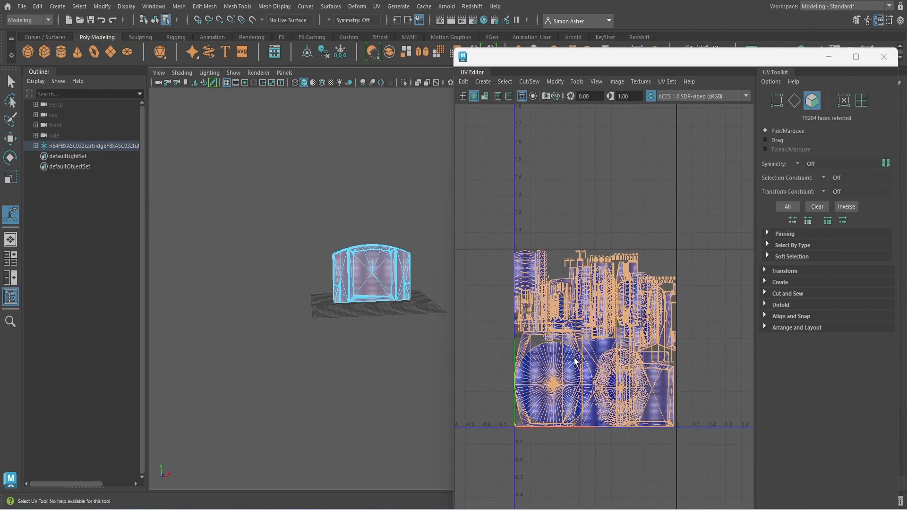
right_click_drag(526, 182, 509, 176)
left_click_drag(479, 228, 718, 486)
right_click_drag(538, 208, 621, 323)
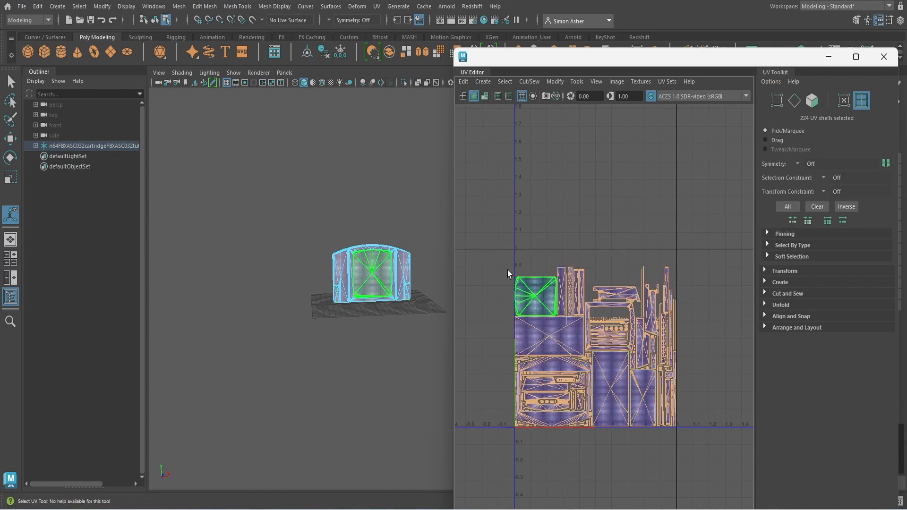
double_click(586, 56)
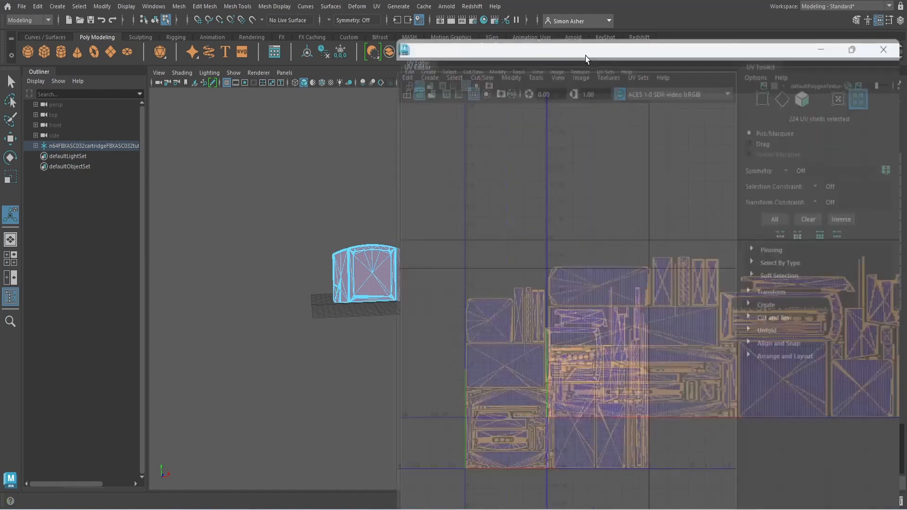
Step: Turn on the UV grid and checker display, then minimize the UV Editor
left_click(389, 29)
left_click(378, 28)
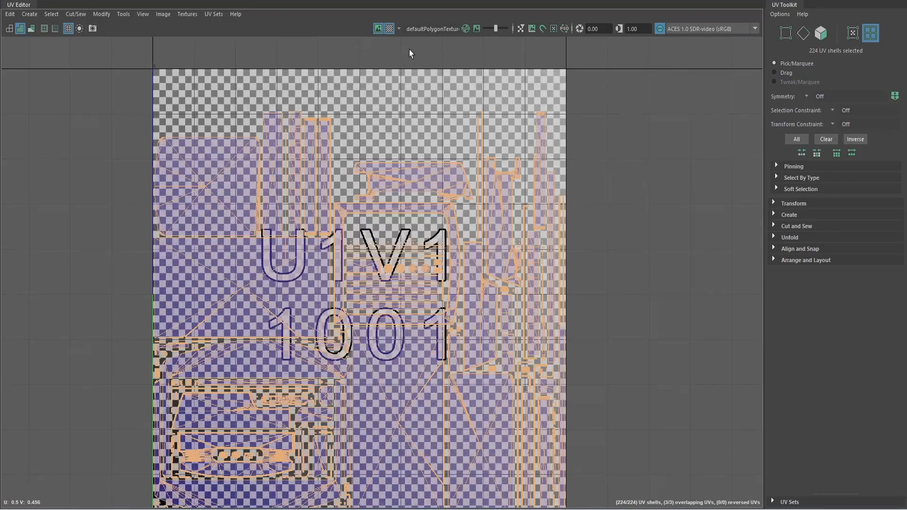
double_click(373, 1)
scroll(342, 236, "up", 8)
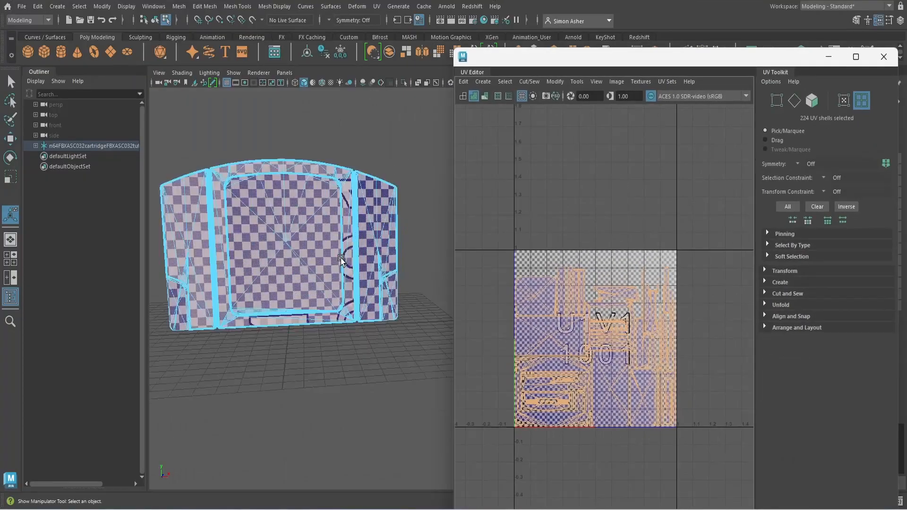
left_click(828, 57)
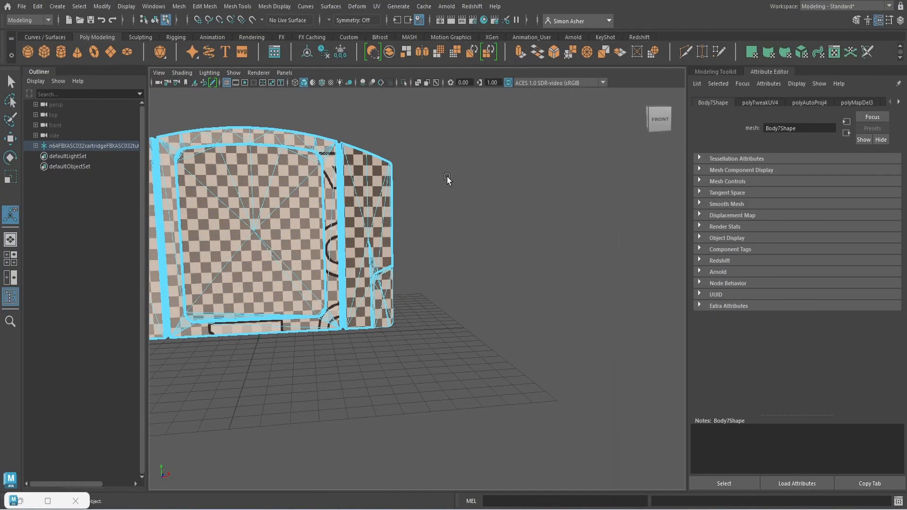
Step: Orbit around the cartridge to inspect the checker pattern on its back, top, left side and underside
left_click_drag(393, 243, 606, 267, "alt")
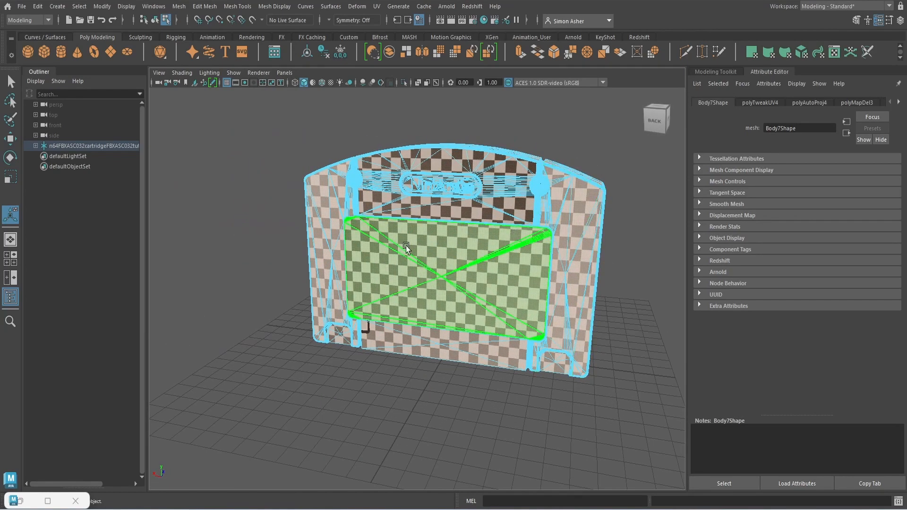
left_click_drag(386, 260, 579, 250, "alt")
scroll(462, 257, "up", 5)
scroll(466, 257, "down", 5)
middle_click_drag(393, 259, 538, 262, "alt")
scroll(424, 273, "up", 5)
middle_click_drag(423, 273, 349, 258, "alt")
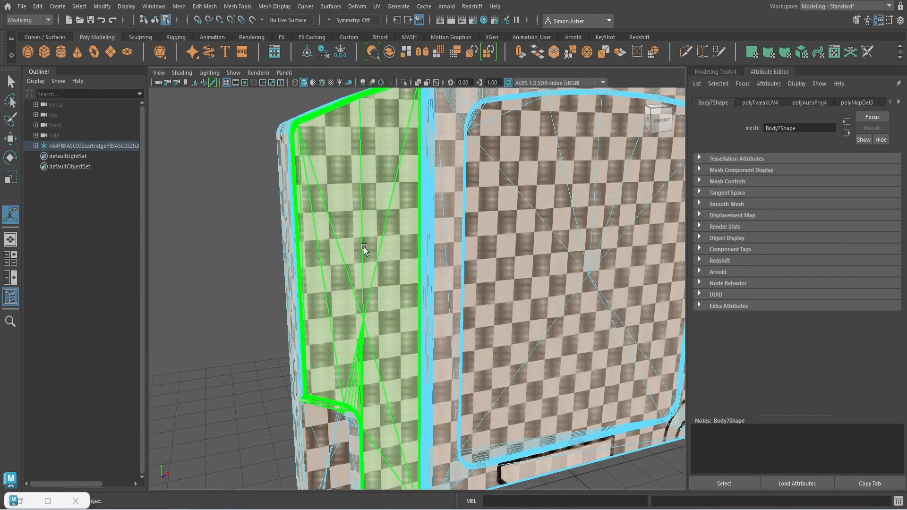
scroll(371, 243, "down", 10)
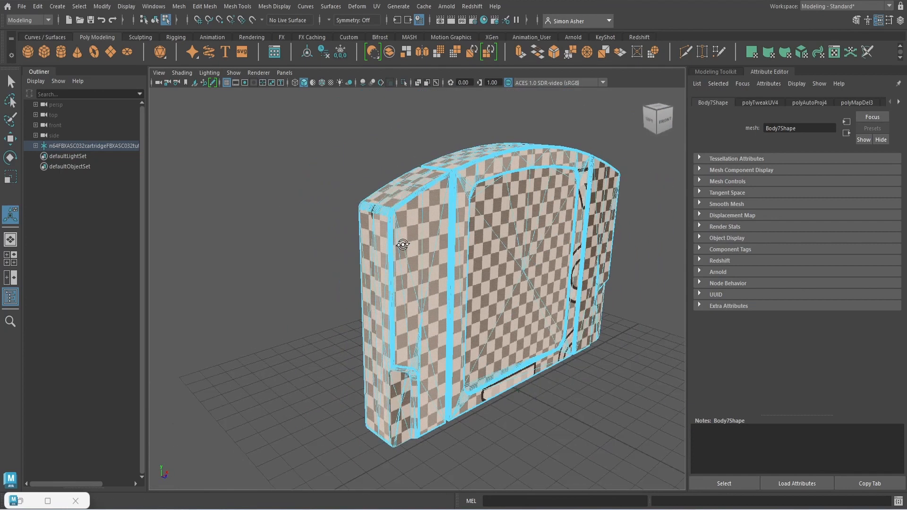
left_click_drag(406, 245, 452, 241, "alt")
left_click_drag(521, 243, 554, 247, "alt")
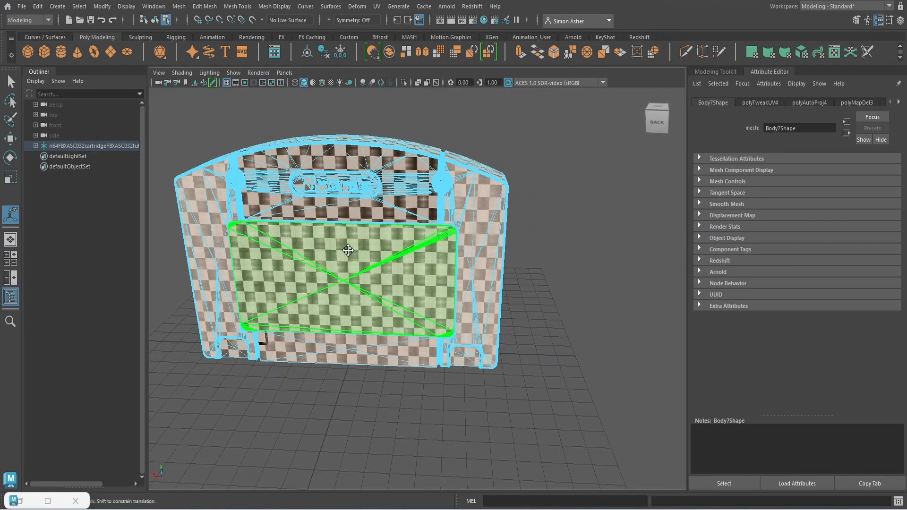
middle_click_drag(346, 246, 402, 264, "alt")
scroll(388, 225, "up", 5)
scroll(413, 245, "down", 3)
left_click_drag(413, 245, 222, 265, "alt")
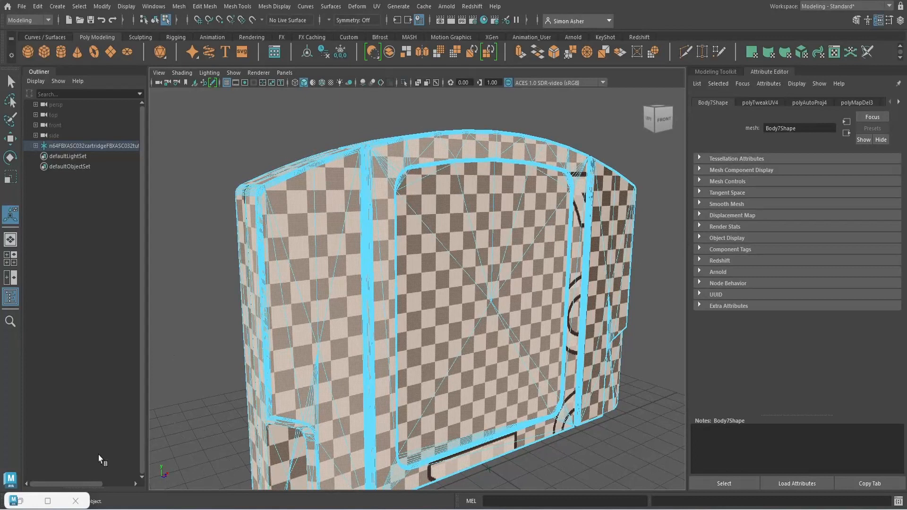
Step: Close the UV Editor and return to whole-object selection
left_click(76, 501)
scroll(373, 316, "down", 5)
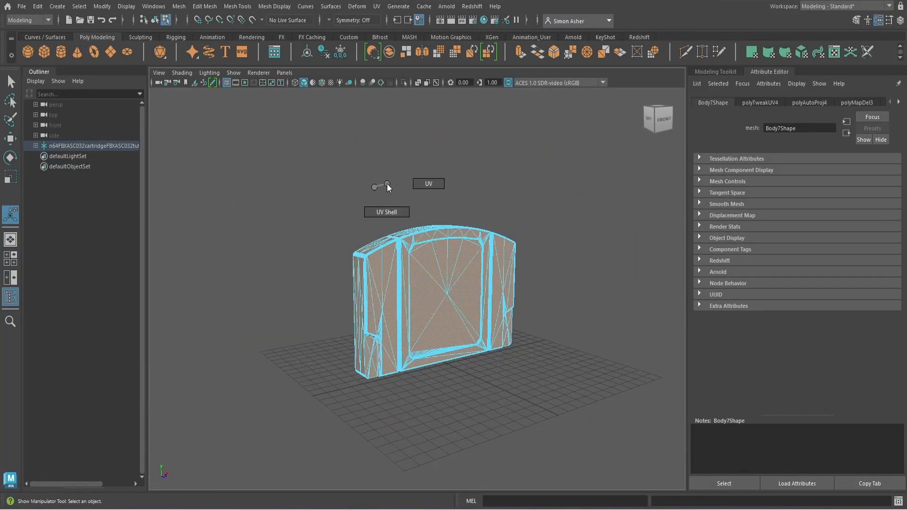
right_click_drag(400, 215, 427, 203)
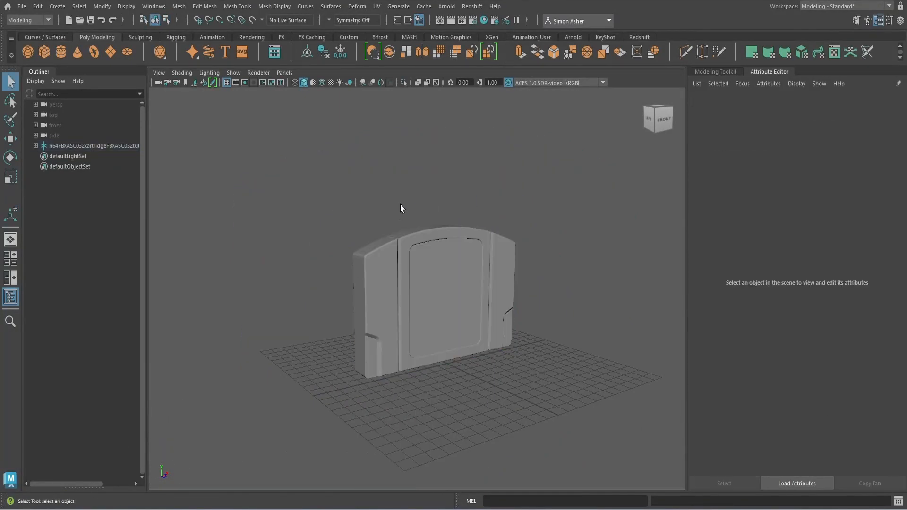
Step: Assign a new Blinn material (blinn1) to the cartridge body
left_click(376, 284)
left_click_drag(359, 298, 520, 245, "alt")
right_click_drag(517, 213, 588, 415)
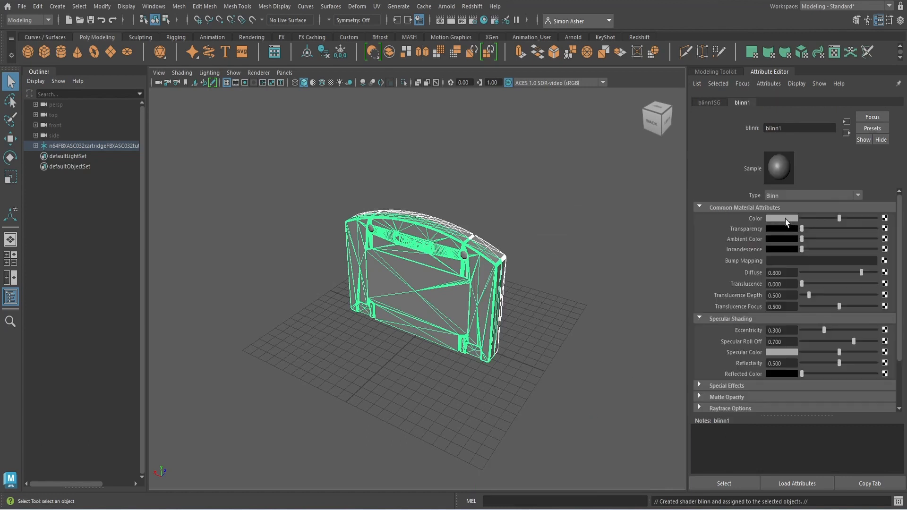
left_click(785, 220)
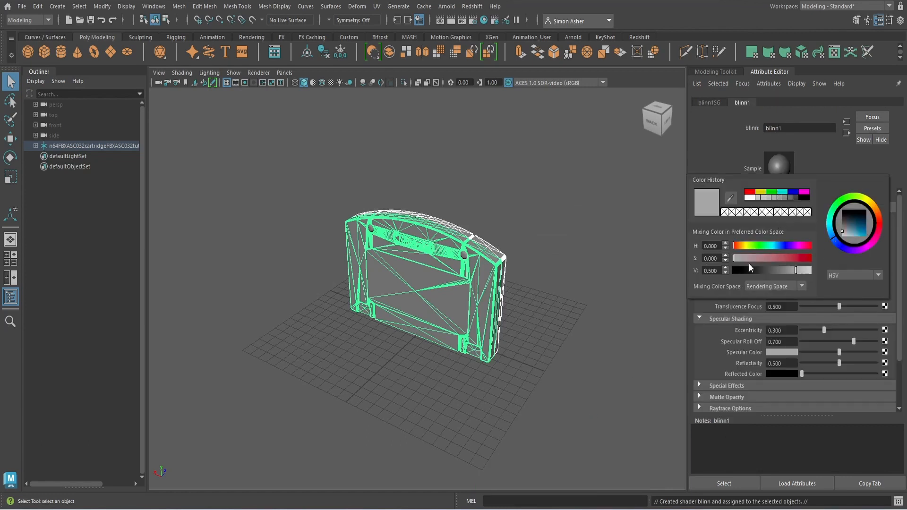
left_click(603, 291)
scroll(521, 278, "up", 5)
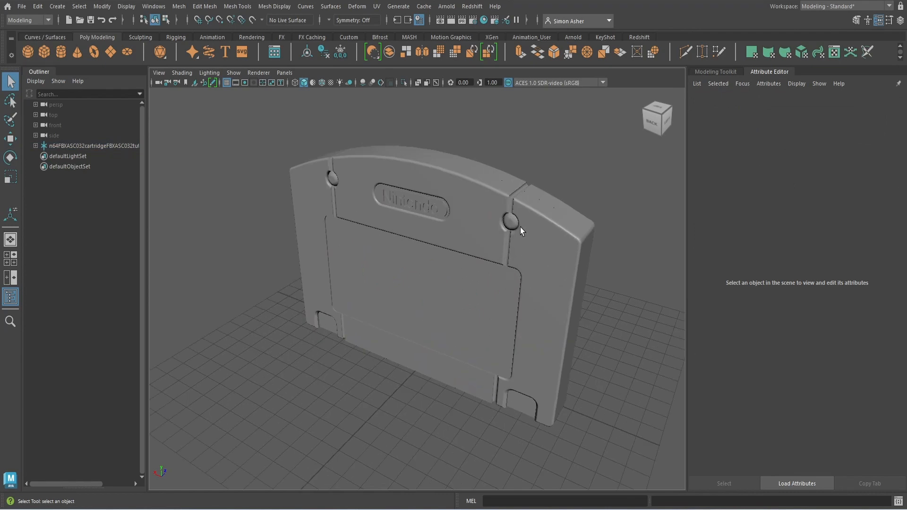
Step: Give both screw heads a new blue-violet Blinn material (blinn2)
left_click(512, 222)
left_click(332, 179, "shift")
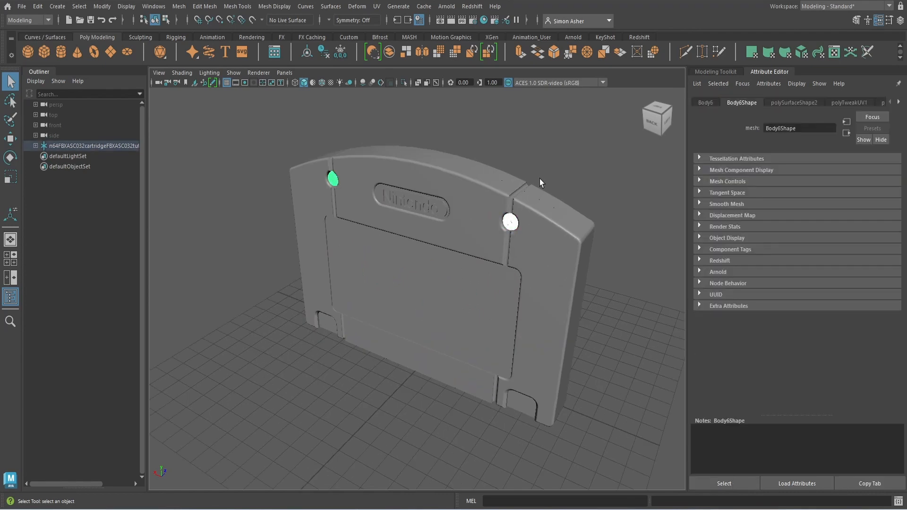
right_click(543, 149)
mouse_move(559, 424)
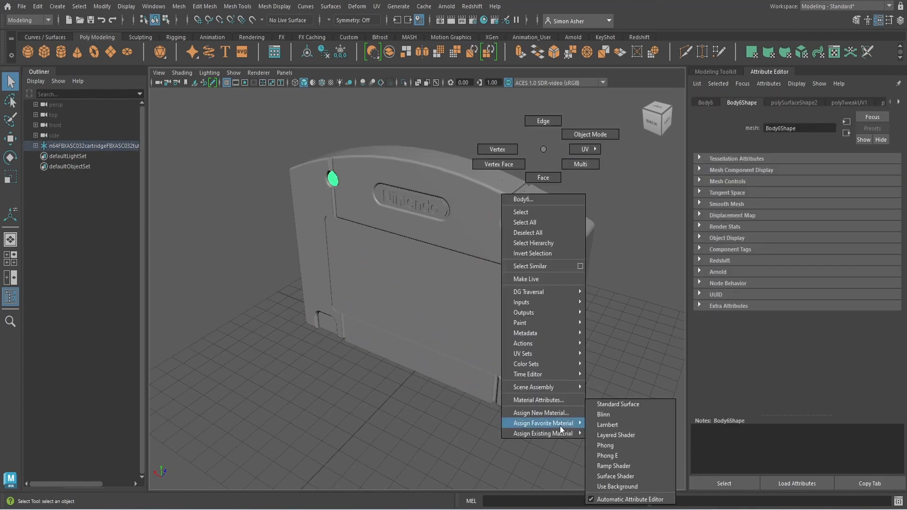
left_click(619, 415)
left_click(774, 218)
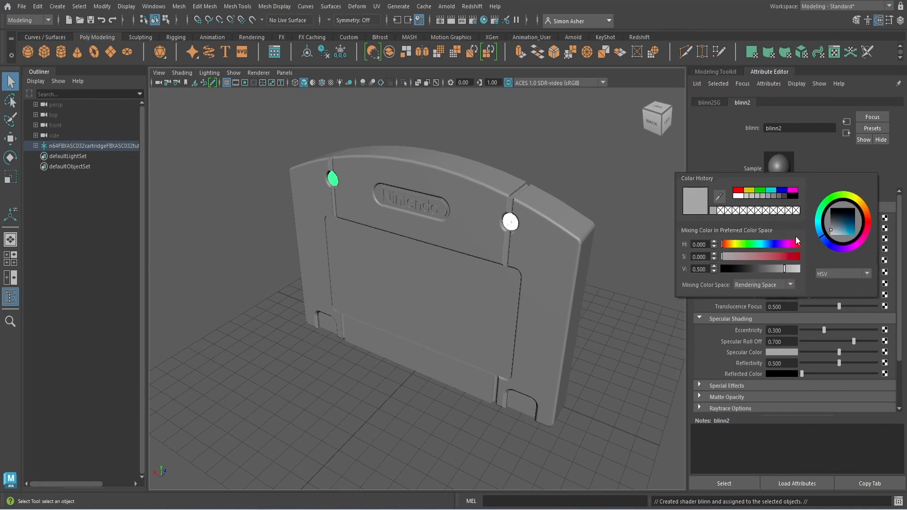
left_click_drag(837, 246, 834, 248)
left_click(846, 233)
left_click(597, 198)
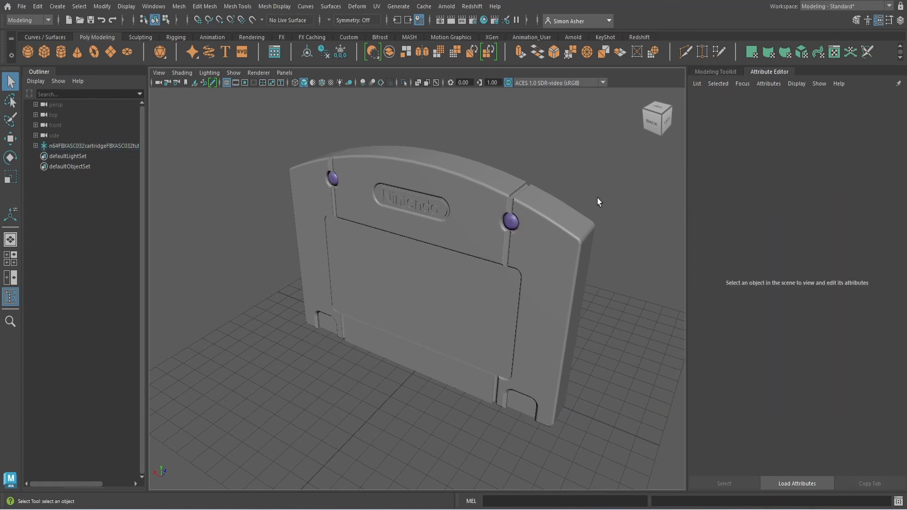
scroll(612, 222, "down", 5)
left_click_drag(611, 222, 432, 214, "alt")
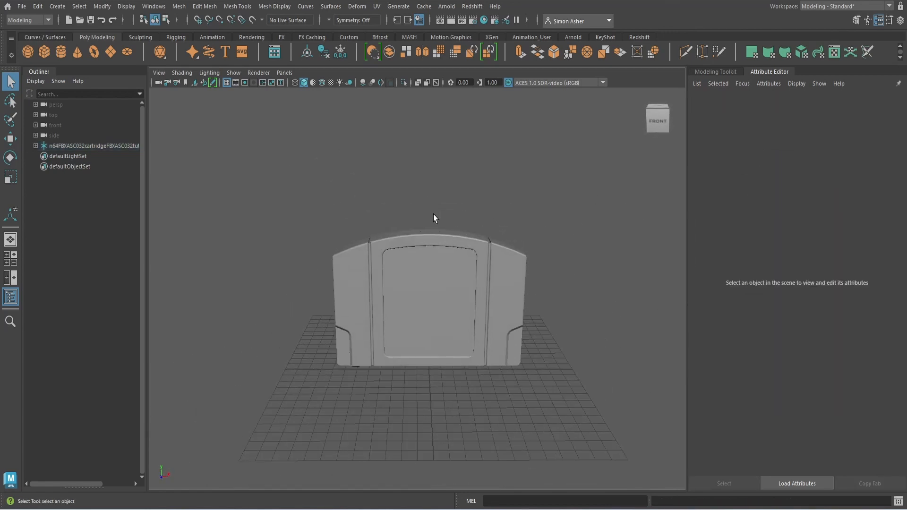
Step: Export all to the Desktop as FBX 'n64 cartridge unwrapped', then quit Maya
left_click(22, 6)
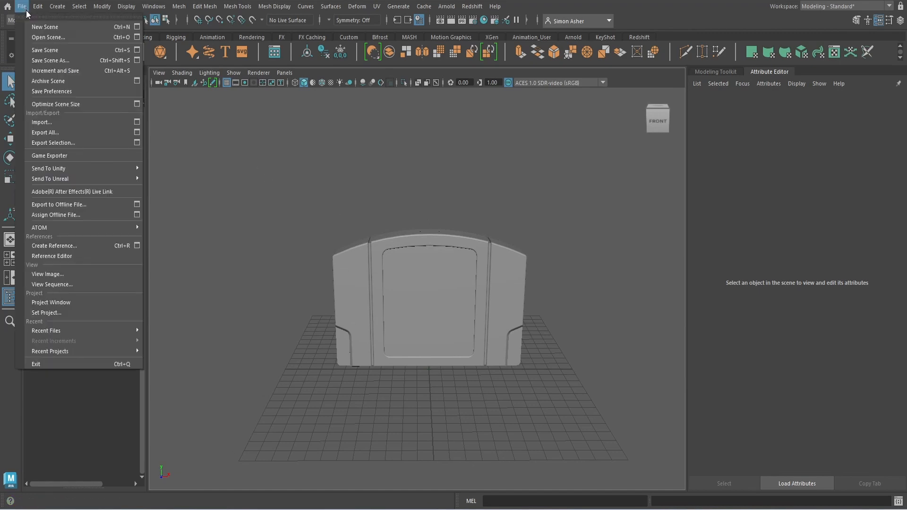
left_click(69, 132)
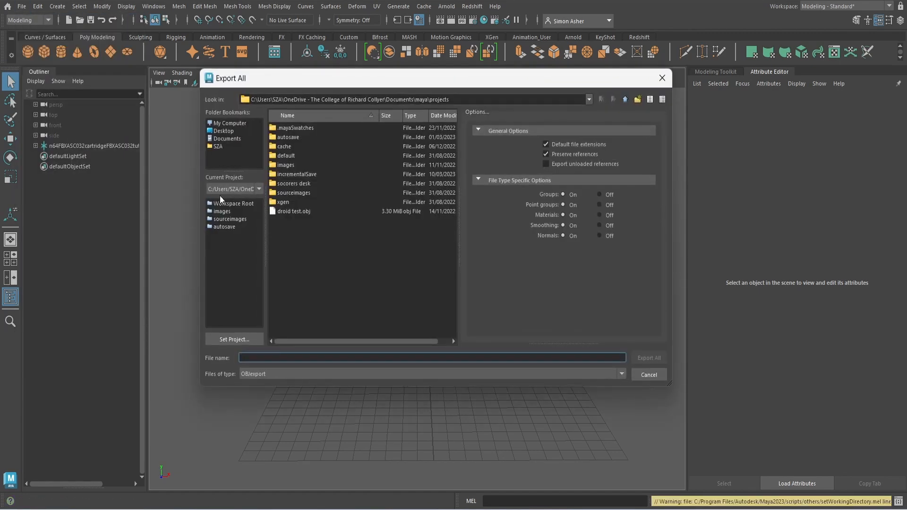
left_click(227, 130)
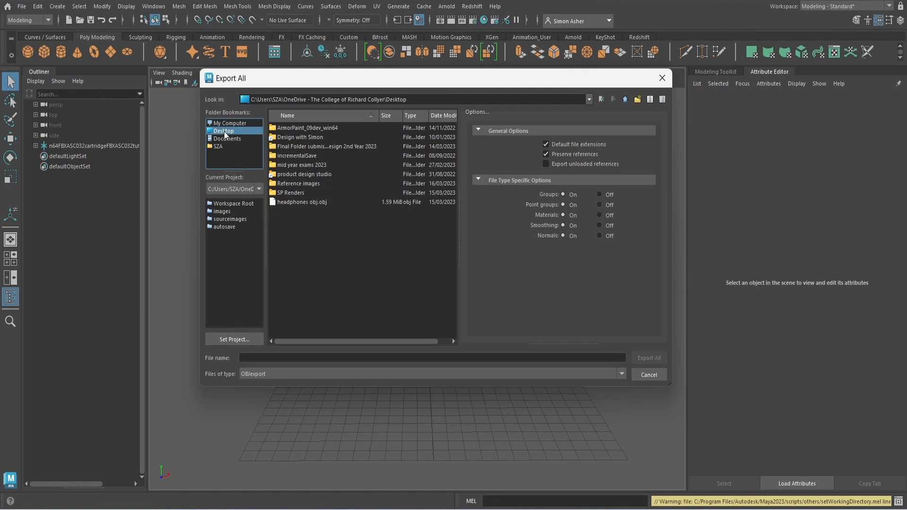
left_click(342, 357)
type("n64 cartridge unwrapped")
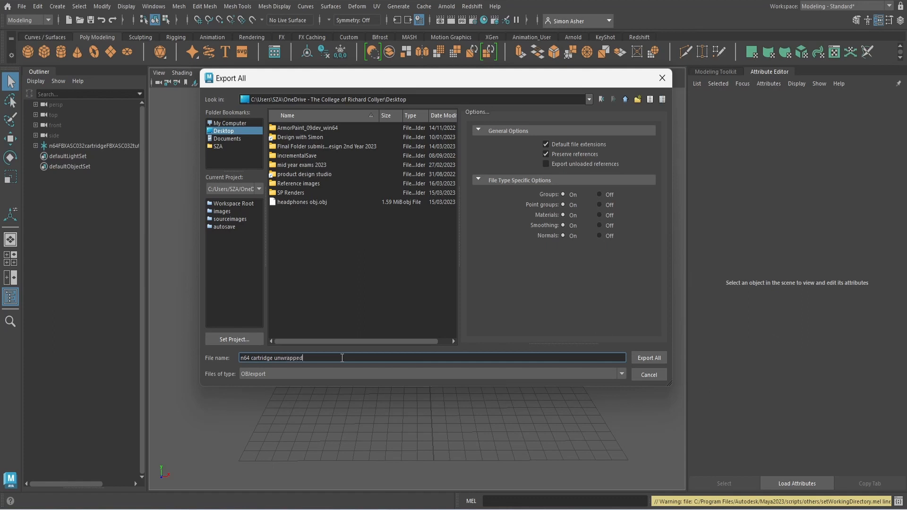
left_click(616, 377)
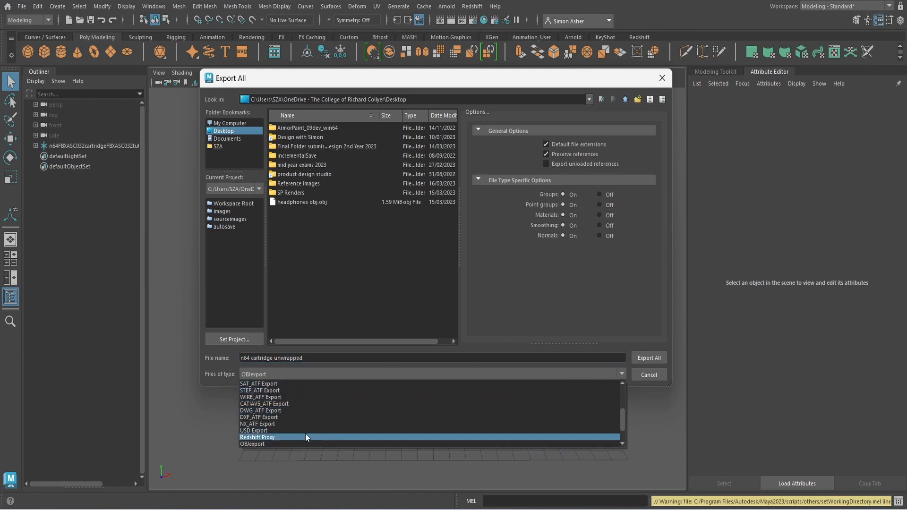
scroll(285, 432, "up", 1)
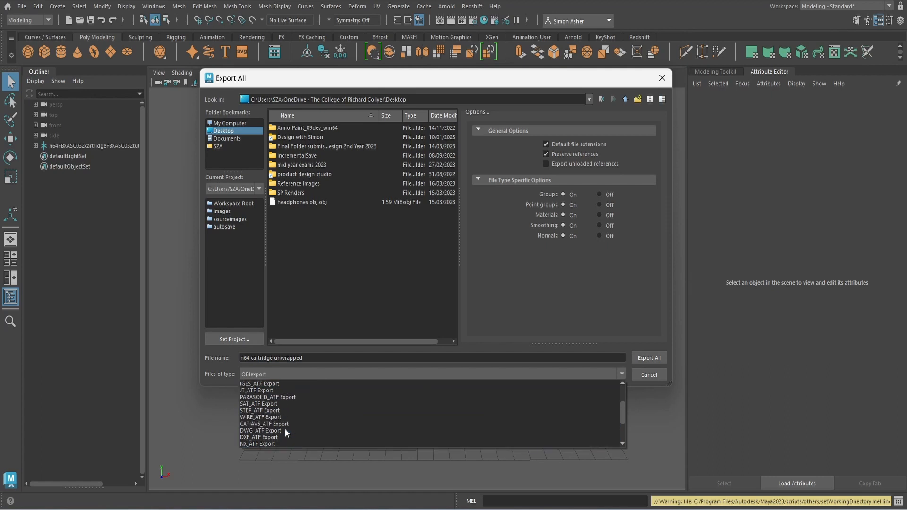
scroll(285, 427, "down", 3)
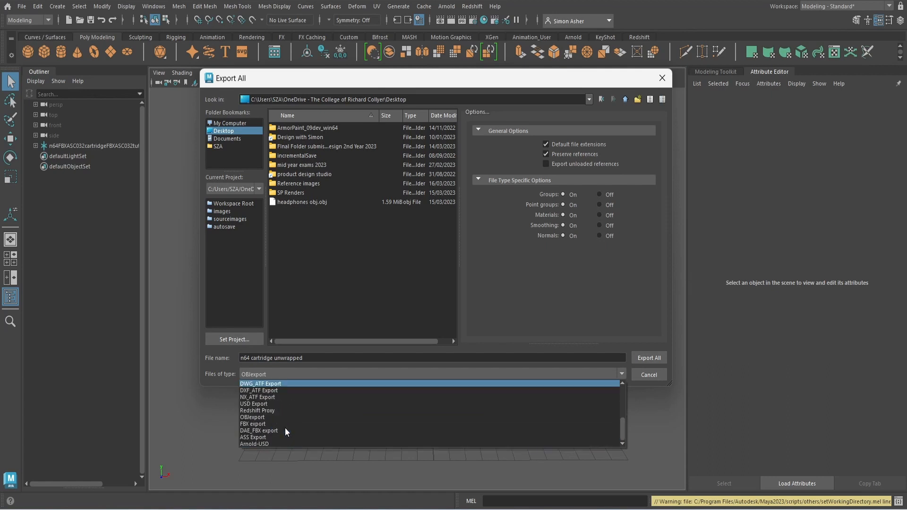
left_click(262, 425)
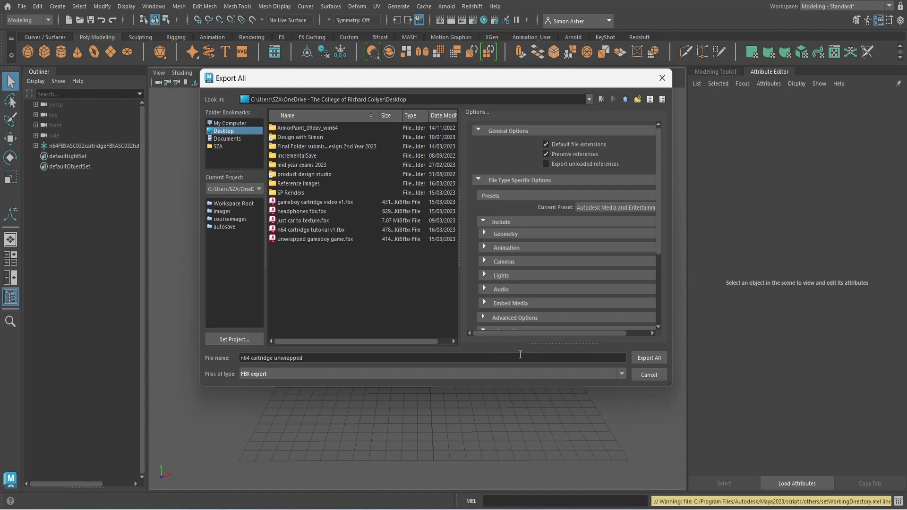
left_click(642, 359)
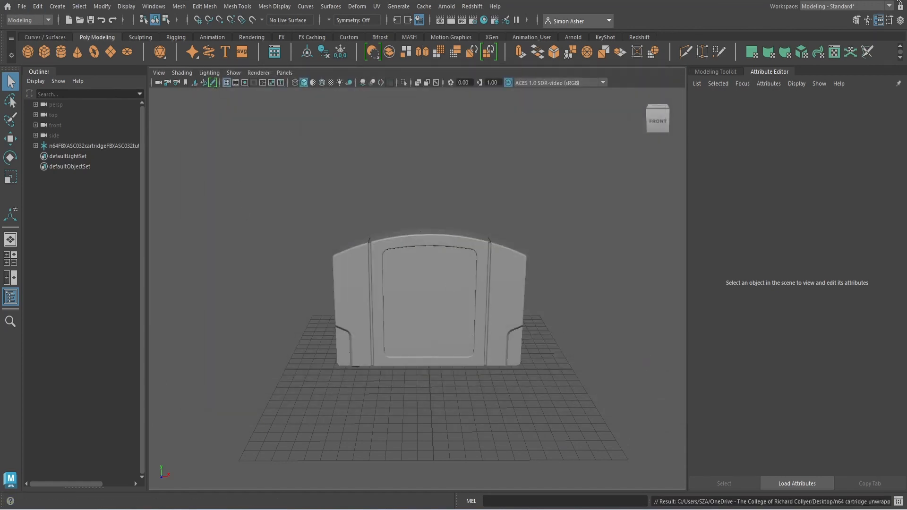
left_click(896, 1)
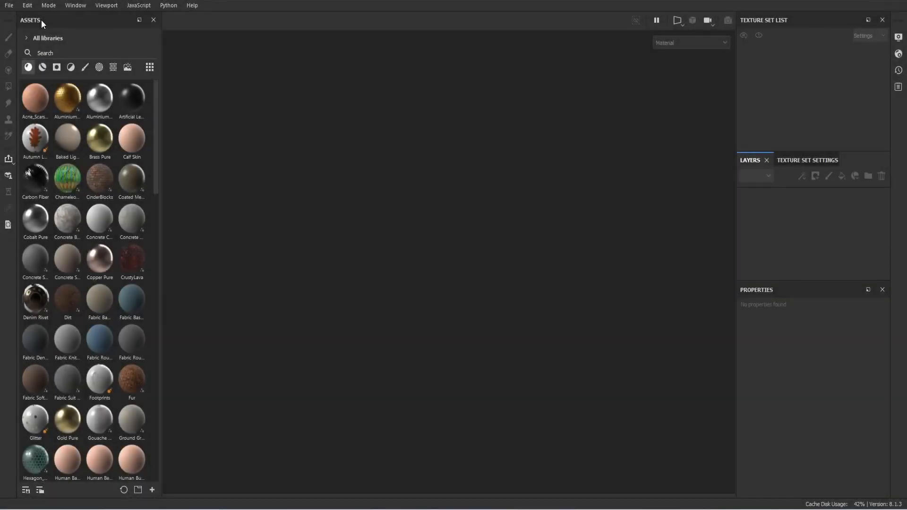
Step: Create a new Painter project from 'n64 cartridge unwrapped.fbx' with 2048 document resolution
left_click(9, 6)
left_click(15, 17)
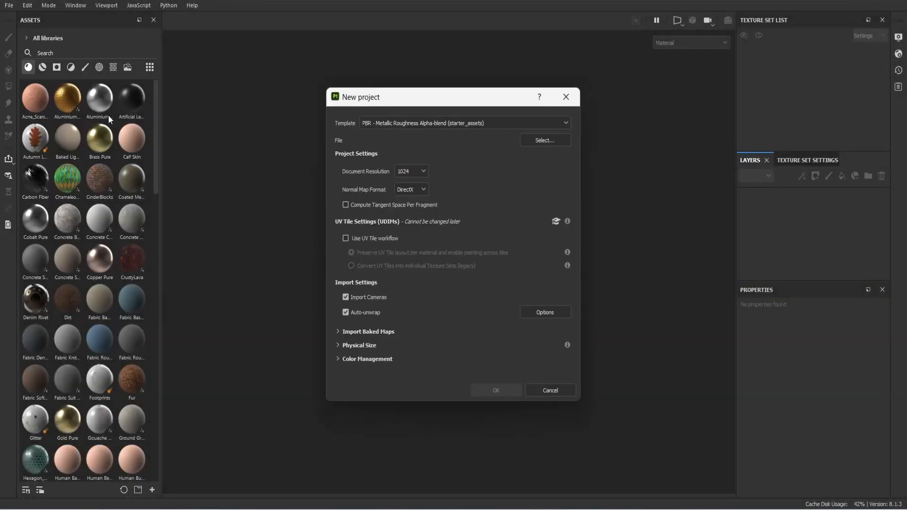
left_click(540, 141)
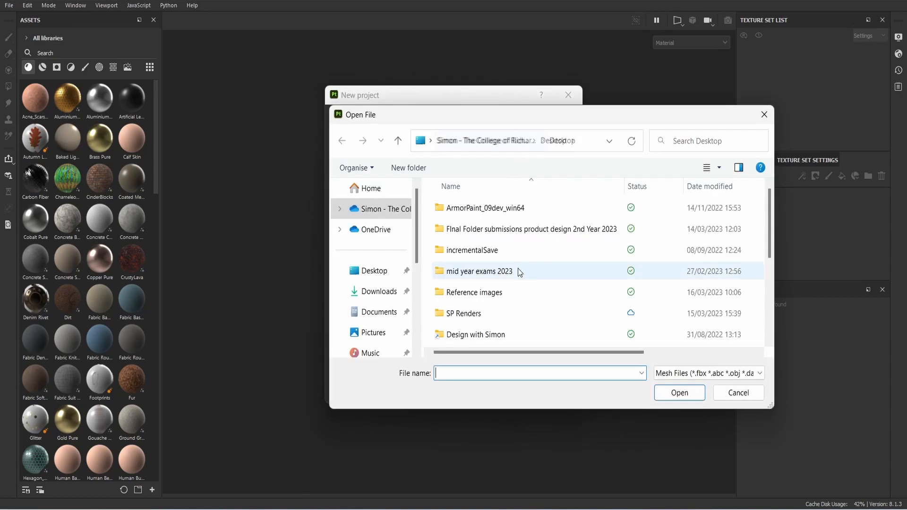
scroll(518, 269, "down", 5)
double_click(493, 296)
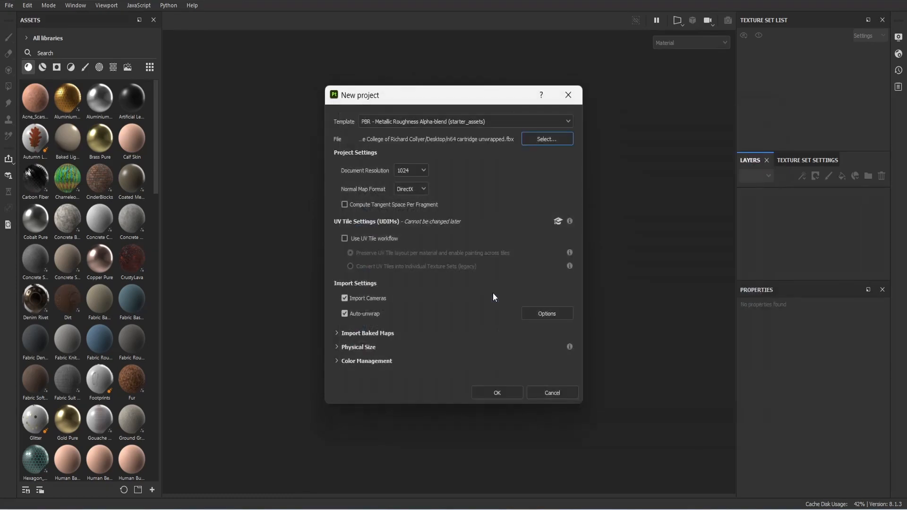
left_click(404, 172)
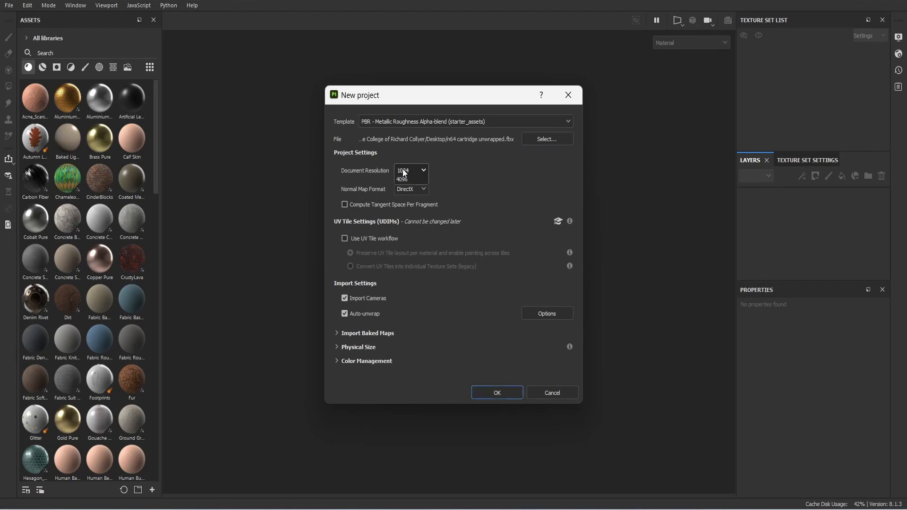
left_click(411, 225)
left_click(413, 169)
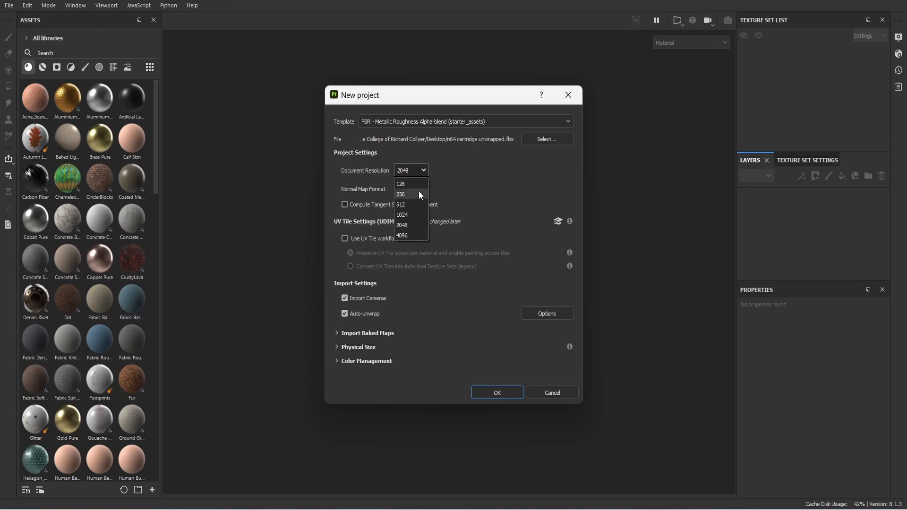
left_click(476, 175)
left_click(416, 170)
left_click(457, 186)
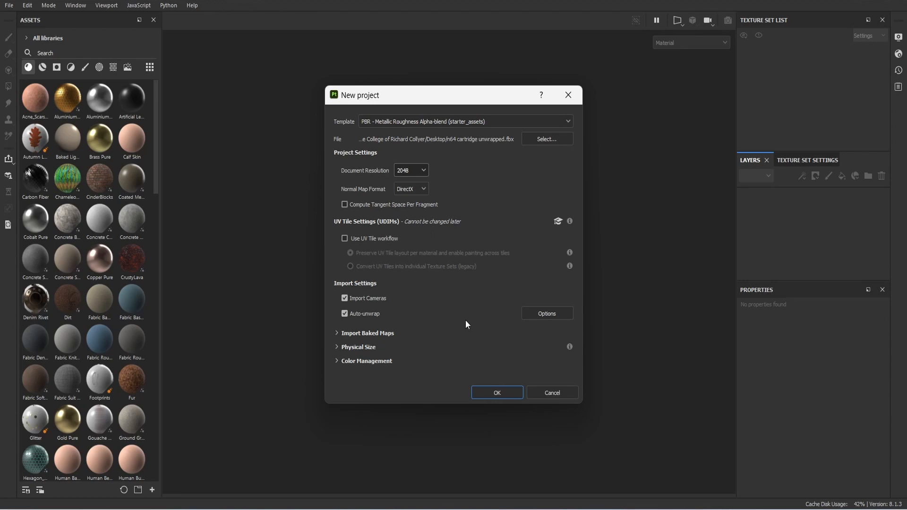
left_click(488, 393)
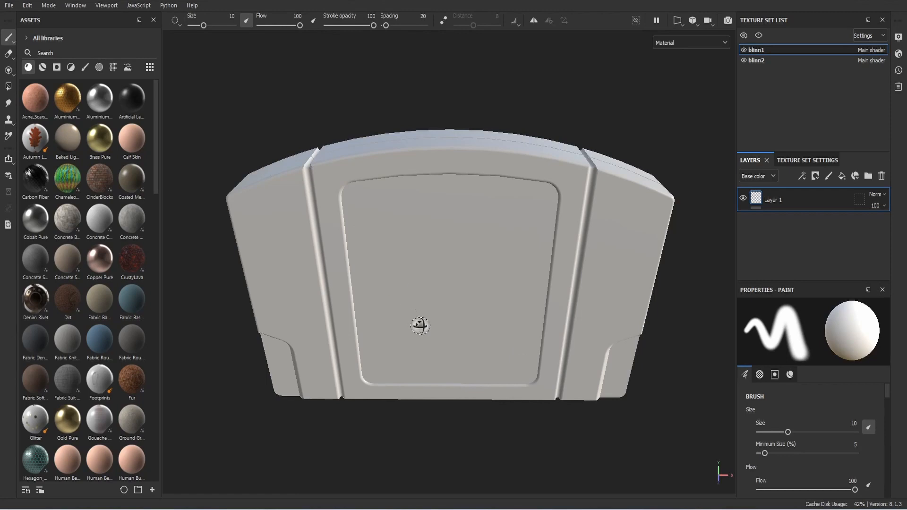
Step: Bake all 14 mesh maps for the cartridge at 2048 output size
left_click_drag(420, 325, 560, 281, "alt")
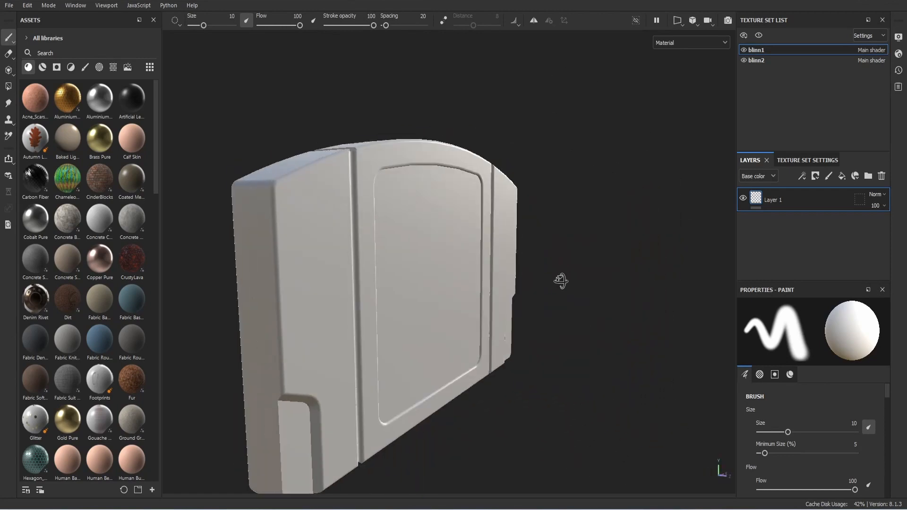
left_click(27, 6)
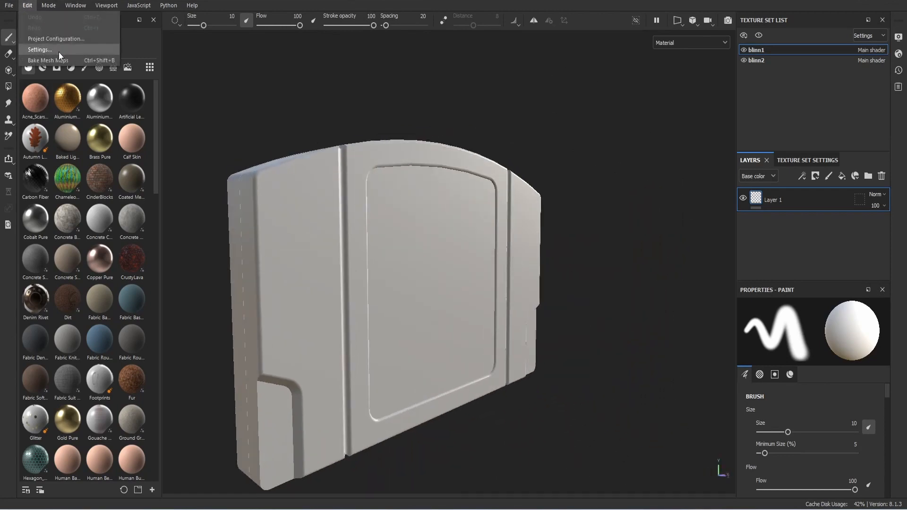
left_click(51, 60)
left_click(433, 111)
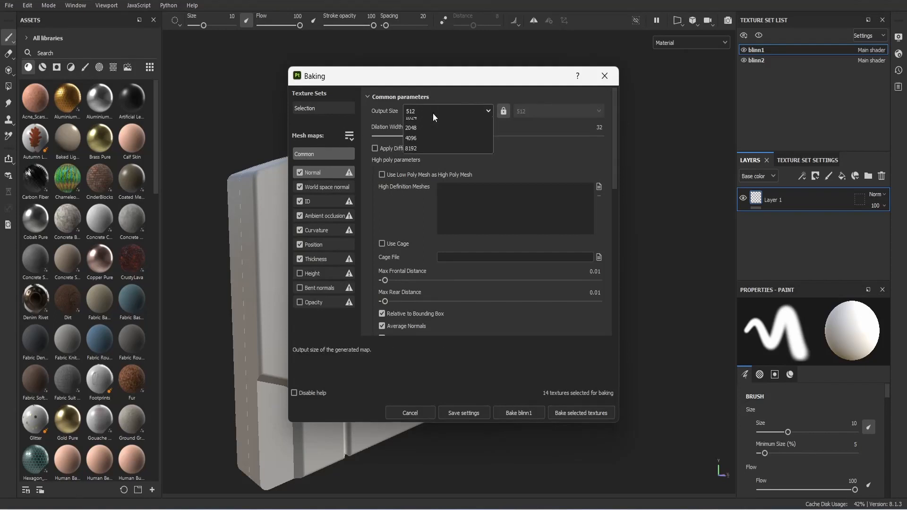
left_click(428, 189)
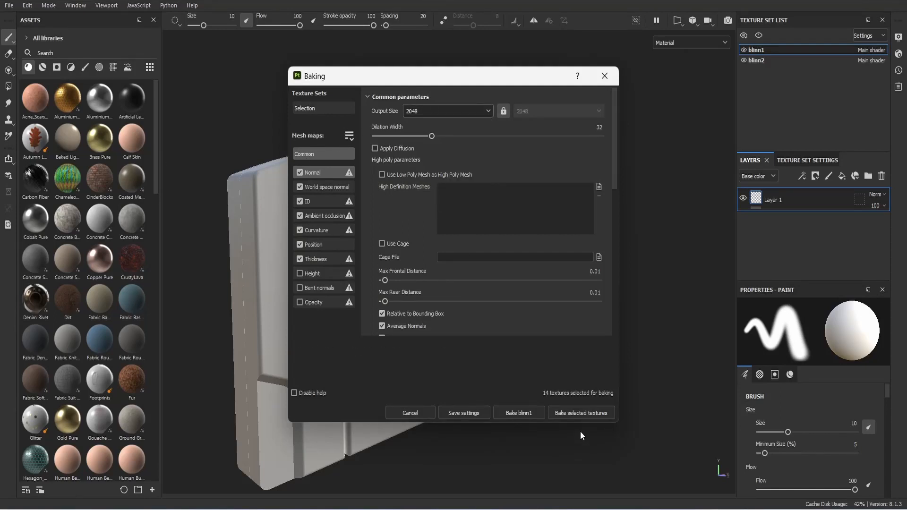
left_click(568, 414)
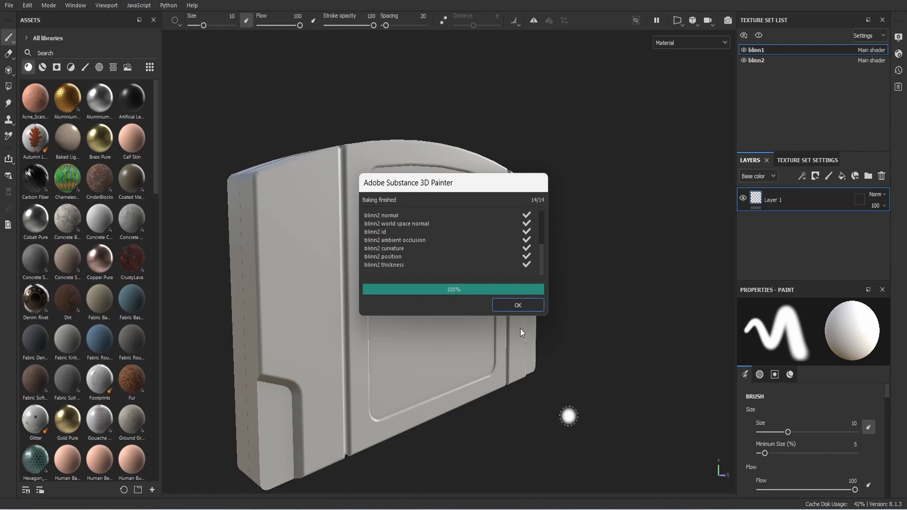
left_click(517, 305)
mouse_move(481, 355)
left_mouse_down("alt")
mouse_move(415, 202)
mouse_move(441, 344)
mouse_move(541, 363)
mouse_move(755, 357)
mouse_move(644, 373)
mouse_move(474, 365)
left_mouse_up("alt")
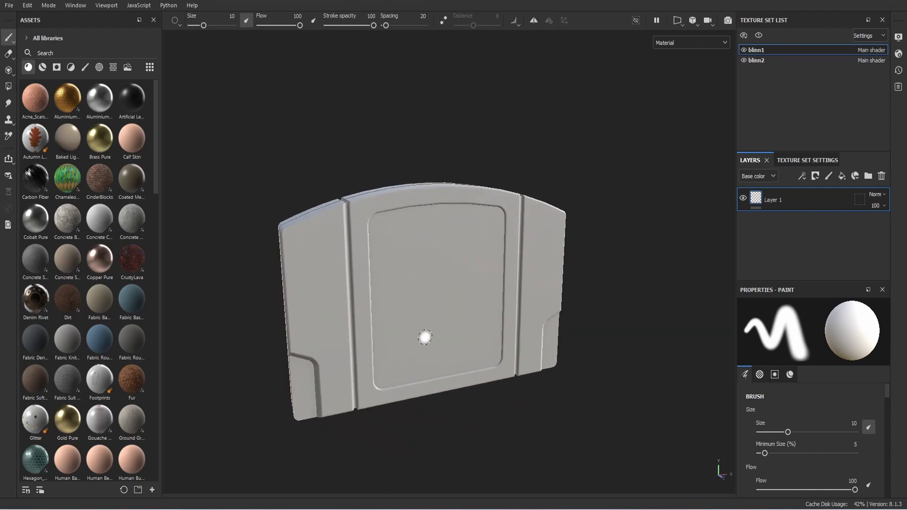
Step: Add the Super Mario 64 label image from the Reference images folder as a resource
left_click(153, 489)
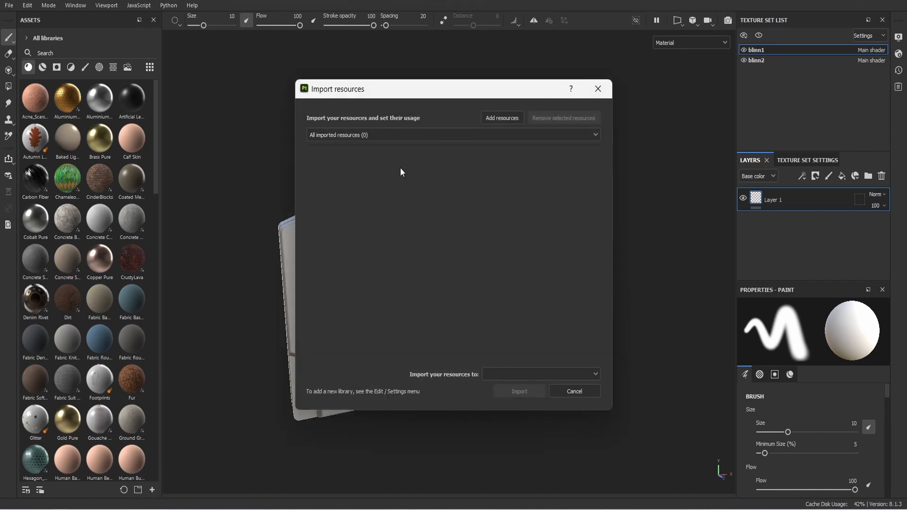
left_click(504, 118)
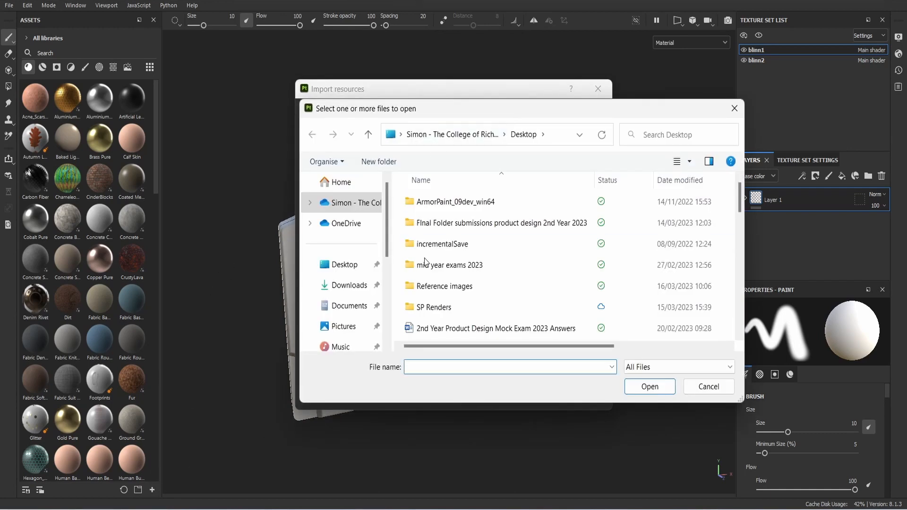
double_click(453, 286)
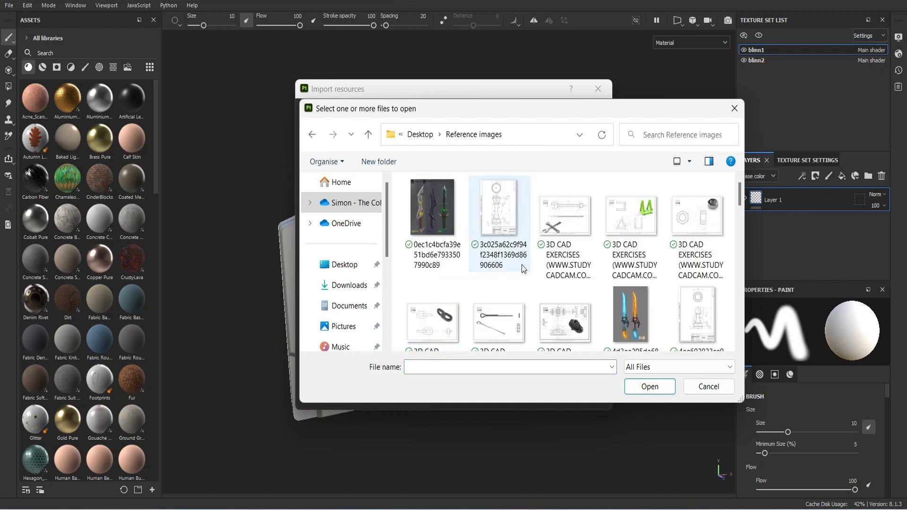
scroll(521, 265, "down", 15)
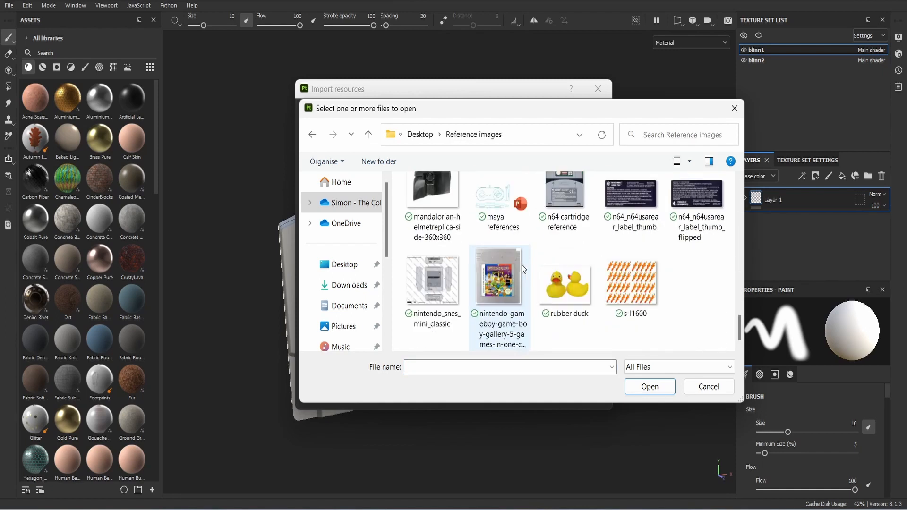
scroll(522, 264, "up", 6)
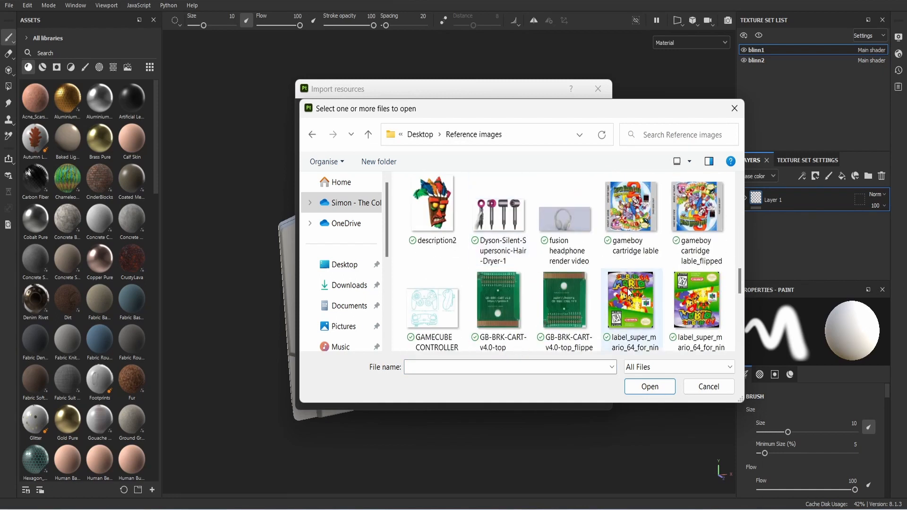
left_click(630, 296)
left_click(650, 386)
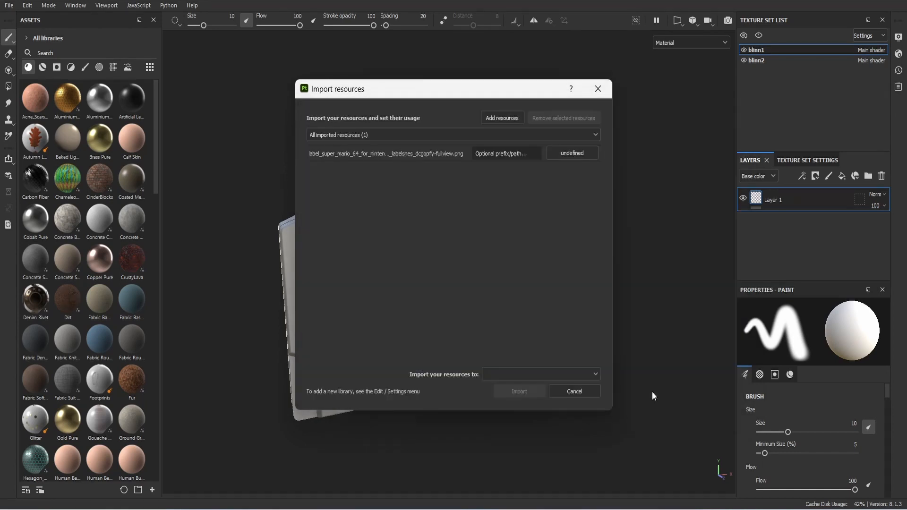
Step: Import the label as an alpha into the 'your_assets' library
left_click(596, 373)
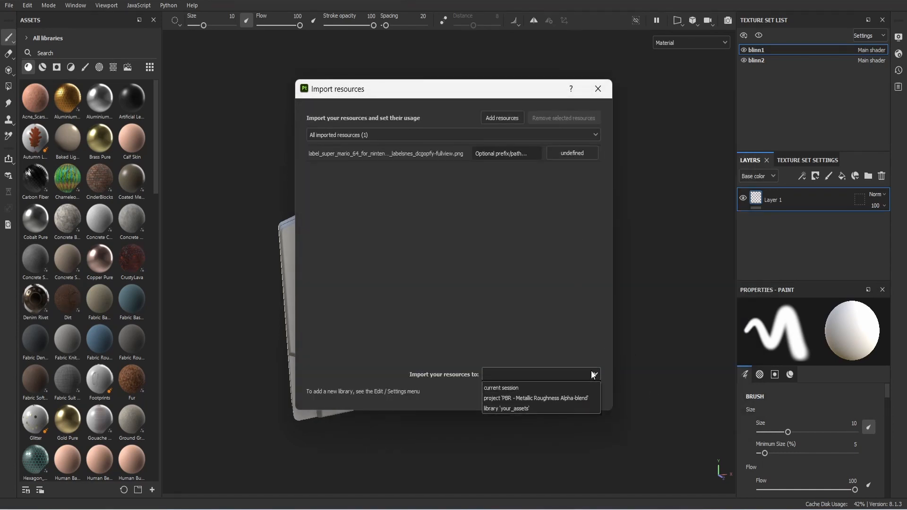
left_click(557, 408)
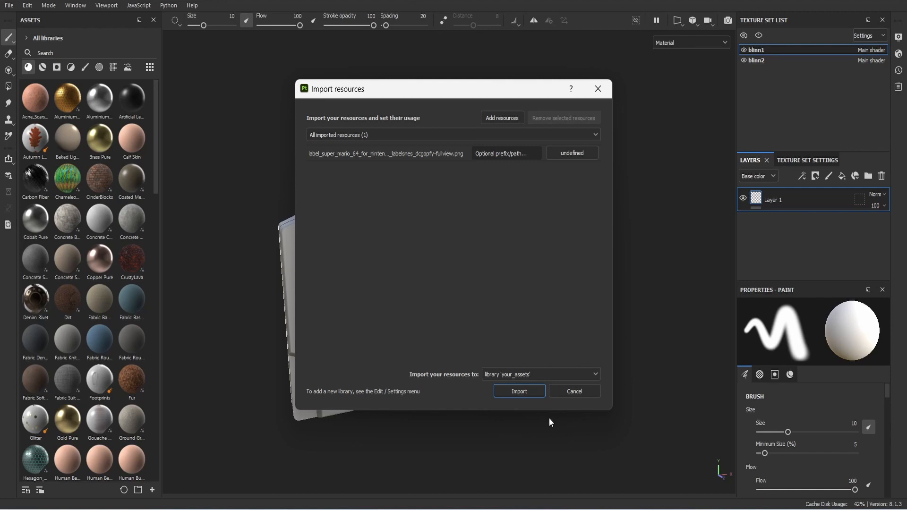
left_click(517, 390)
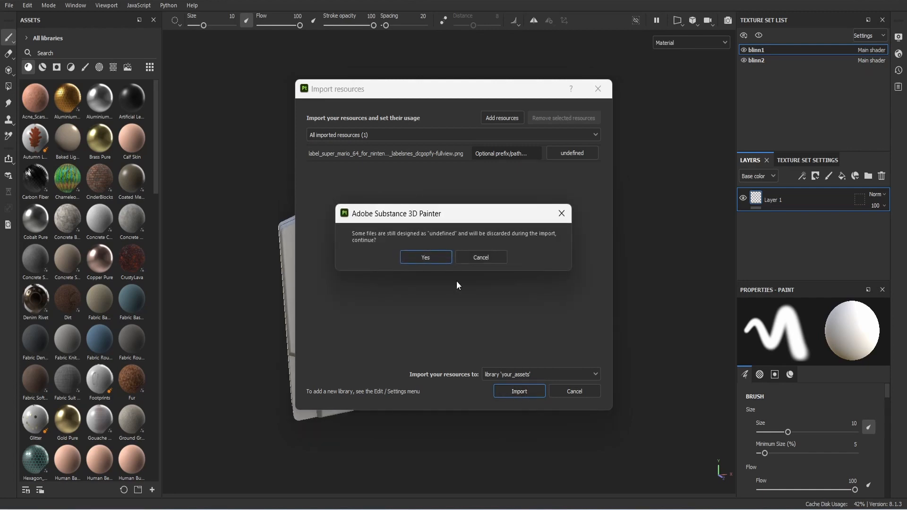
left_click(481, 257)
left_click(574, 153)
left_click(588, 158)
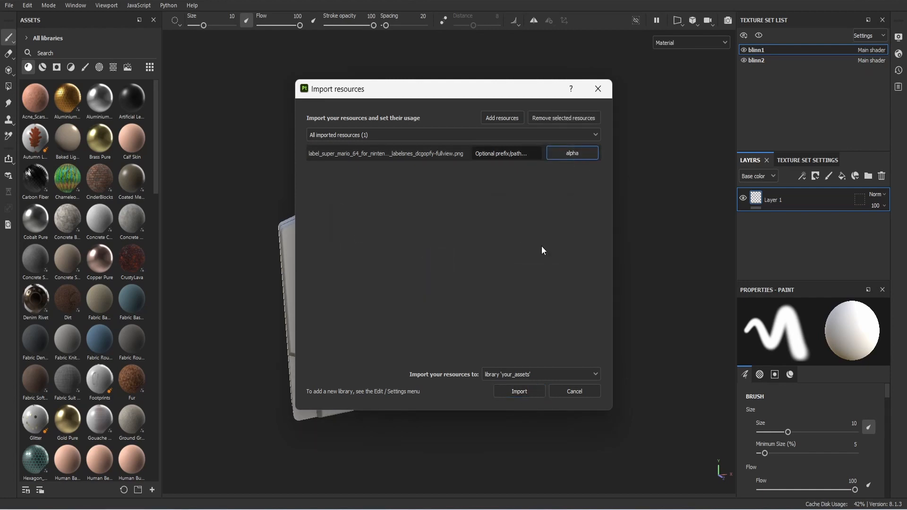
left_click(520, 392)
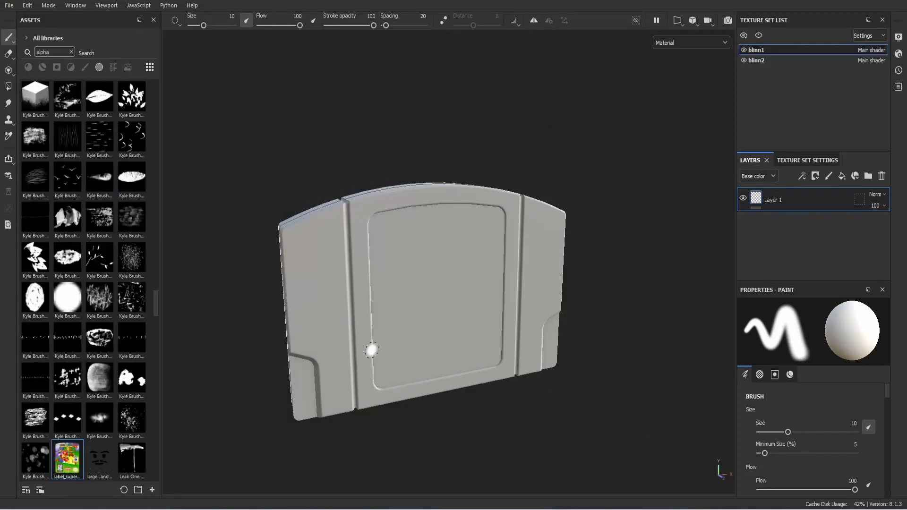
Step: Drop the Super Mario 64 label image onto the cartridge front as base colour
left_click_drag(370, 348, 358, 366, "alt")
middle_click_drag(359, 366, 320, 355, "alt")
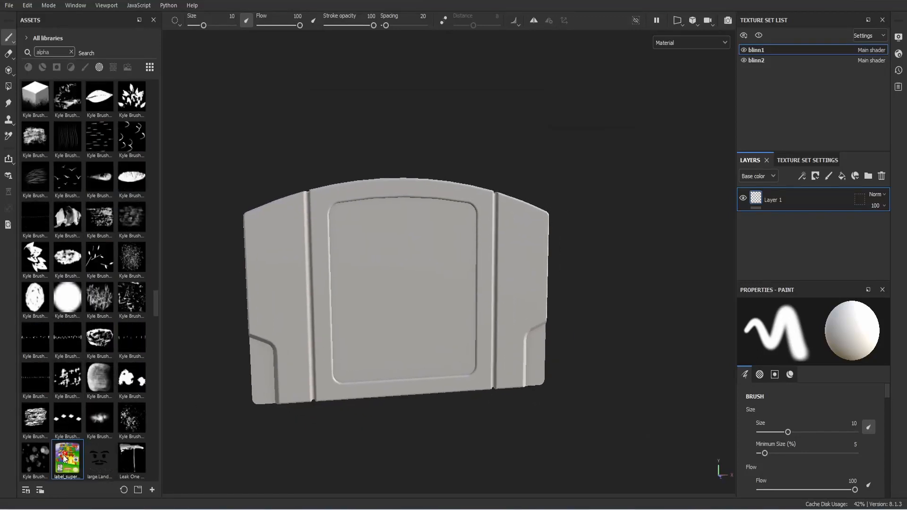
left_click_drag(65, 457, 344, 324, "alt")
left_click_drag(397, 284, 396, 285, "alt")
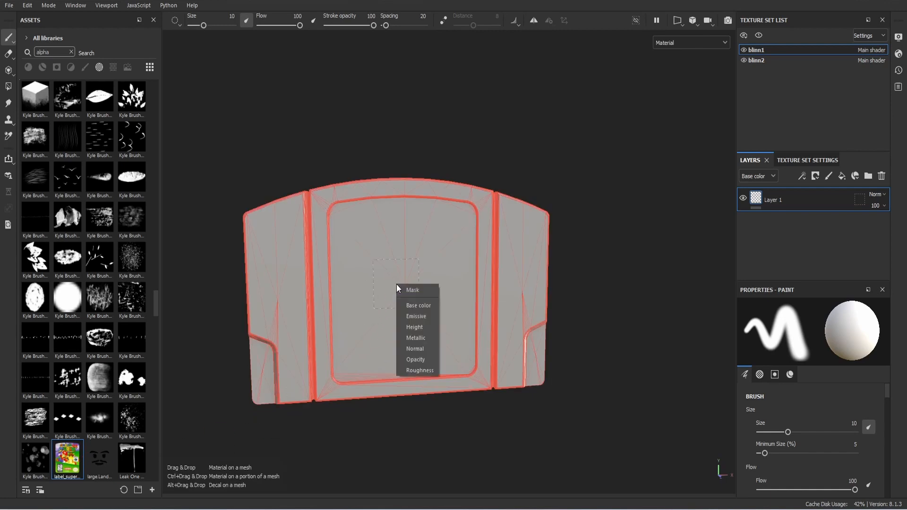
left_click(422, 312)
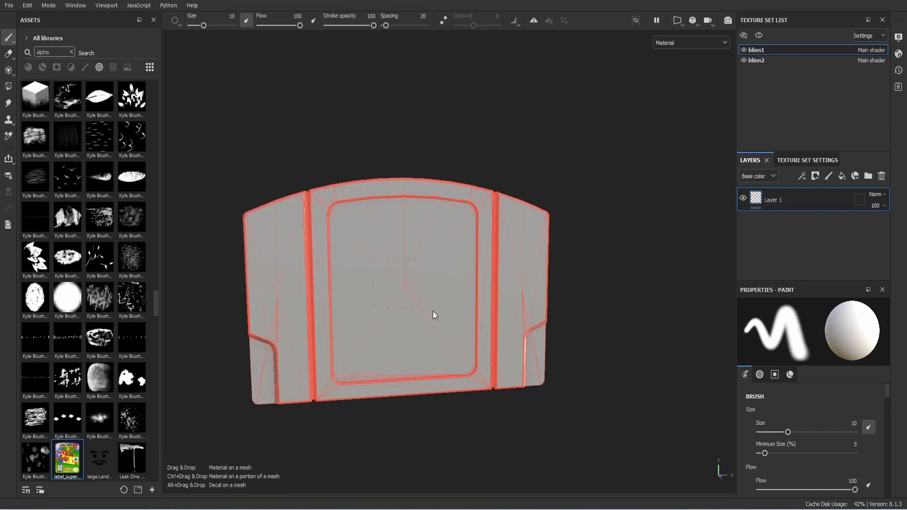
Step: Rotate the label projection so the Mario text reads upright
scroll(424, 306, "up", 3)
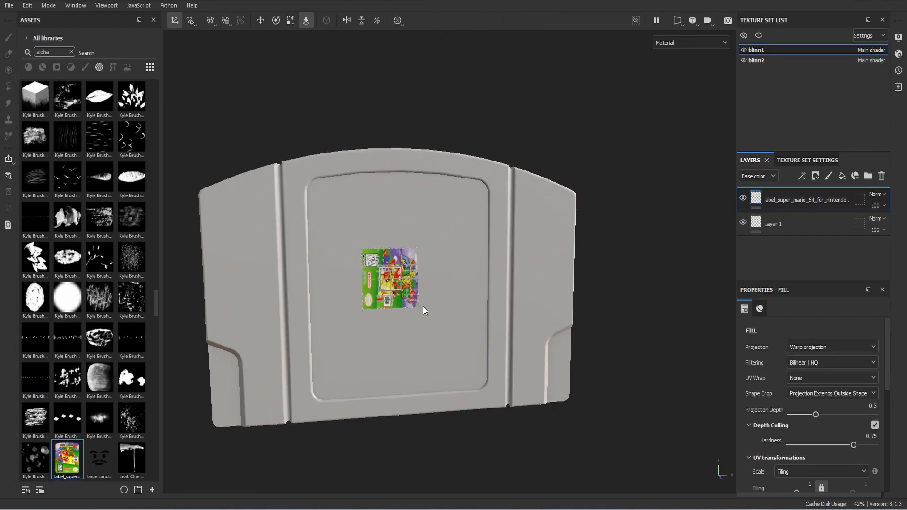
left_click(275, 20)
left_click_drag(330, 274, 311, 280, "alt")
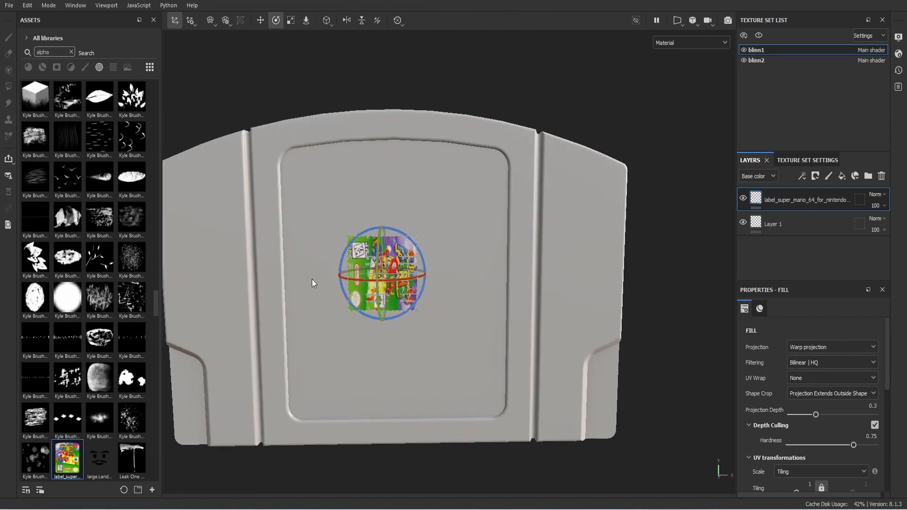
scroll(342, 281, "up", 2)
left_click_drag(412, 236, 334, 231)
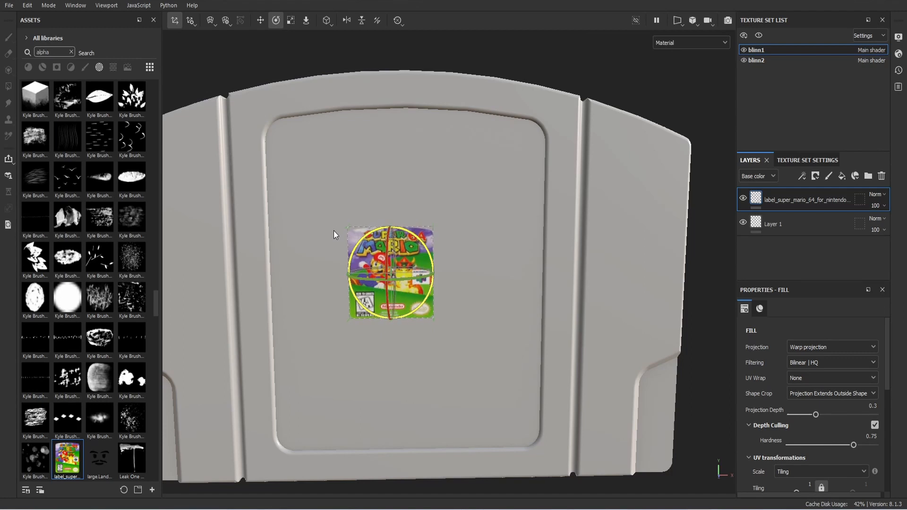
Step: Scale the label up to roughly fill the front recessed panel
key("r")
left_click_drag(405, 254, 701, 184)
left_click_drag(402, 263, 589, 216)
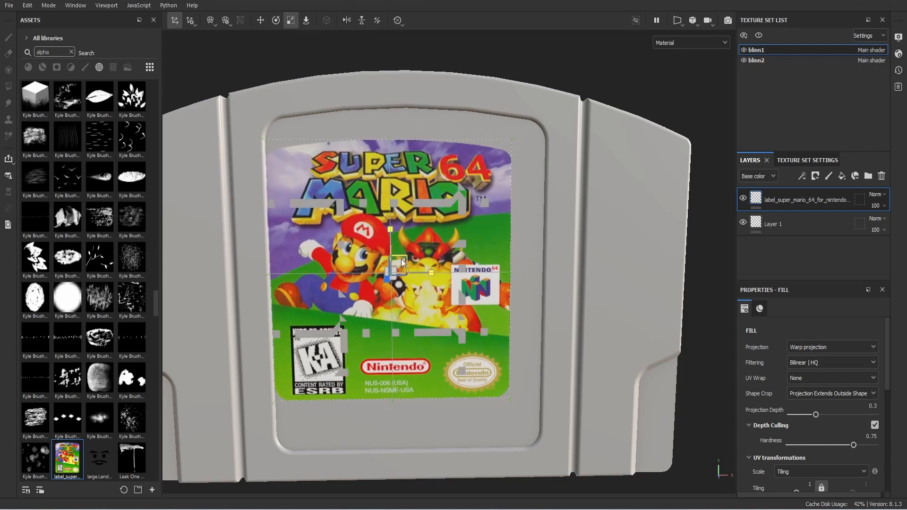
left_click_drag(401, 258, 511, 305)
Step: Stretch the label taller toward the top of the front panel
key("w")
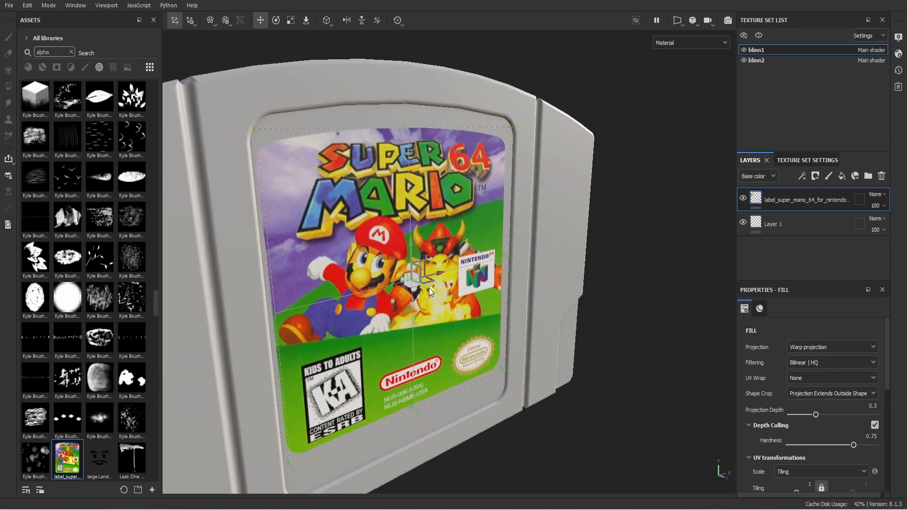
left_click_drag(428, 288, 356, 289, "alt")
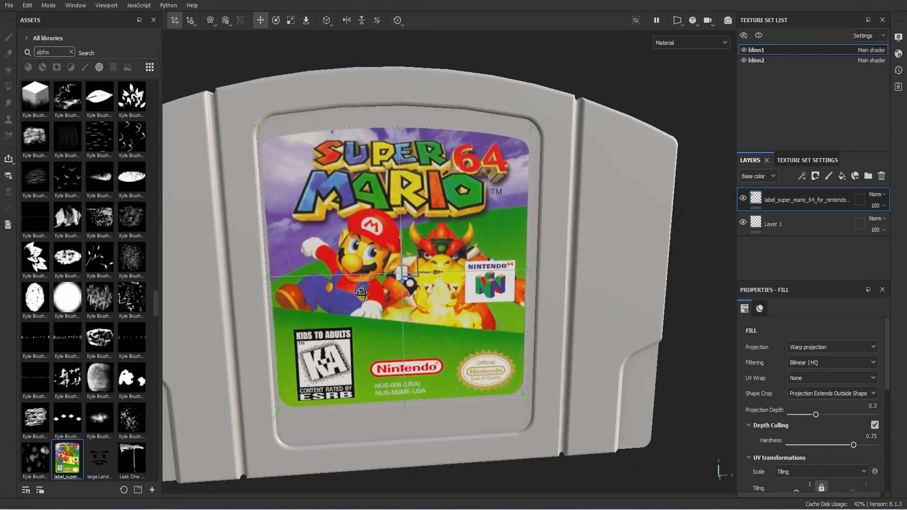
key("r")
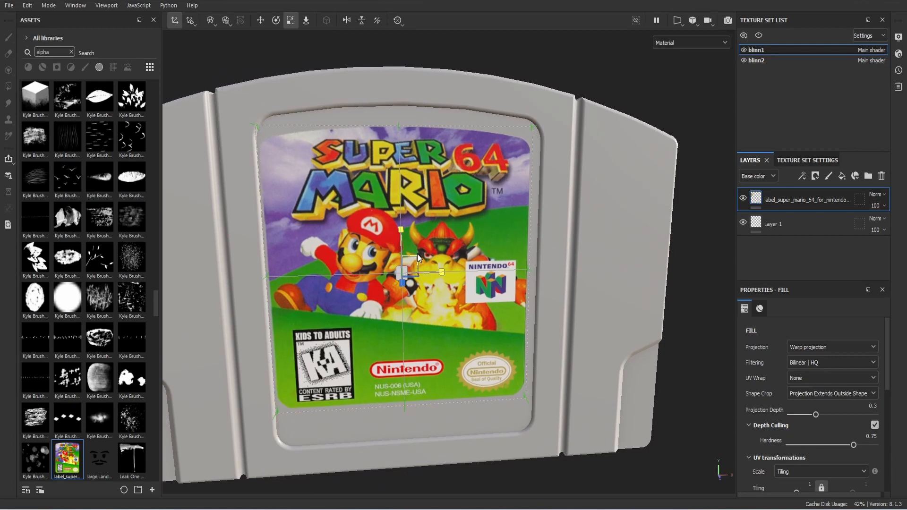
mouse_move(418, 270)
left_mouse_down("alt")
mouse_move(408, 270)
mouse_move(435, 275)
left_mouse_up("alt")
key("w")
left_click(436, 269)
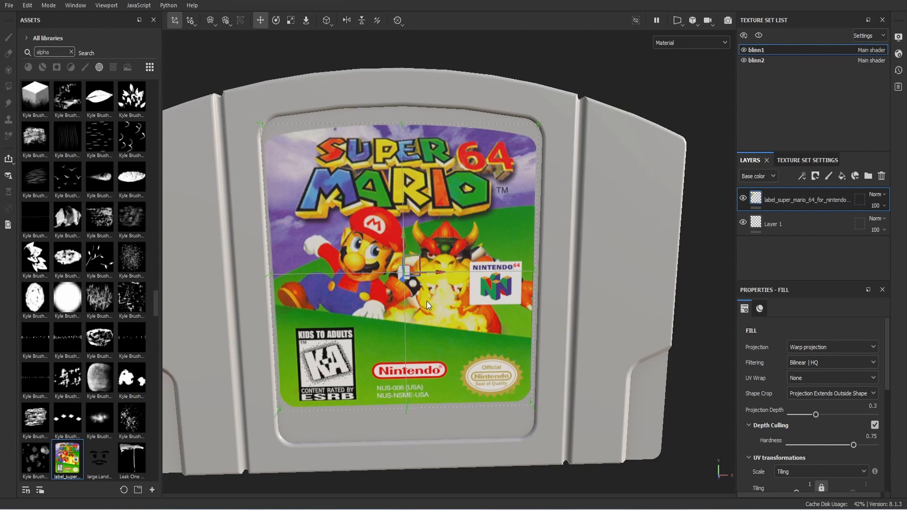
left_click_drag(427, 301, 451, 306, "alt")
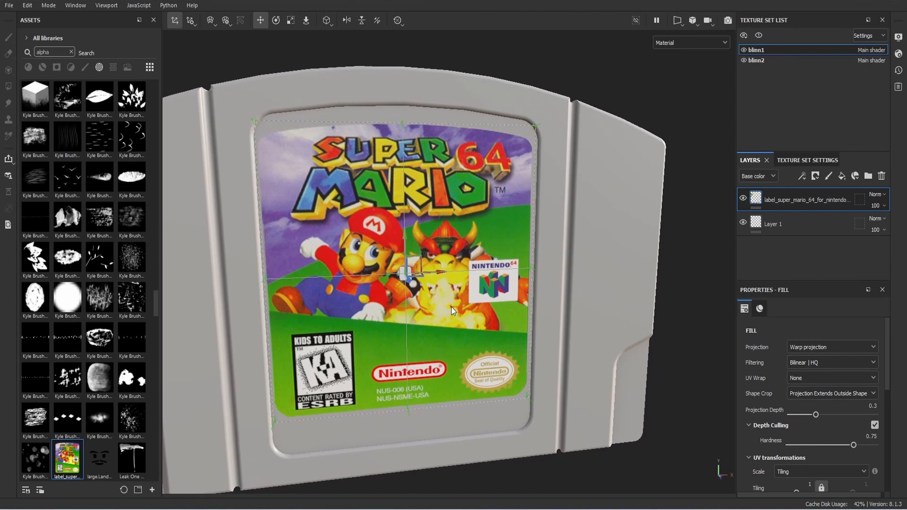
key("r")
left_click_drag(405, 231, 403, 204)
Step: Lower the label slightly, then stretch it taller and wider to fit the recess
key("w")
left_click_drag(403, 240, 389, 239)
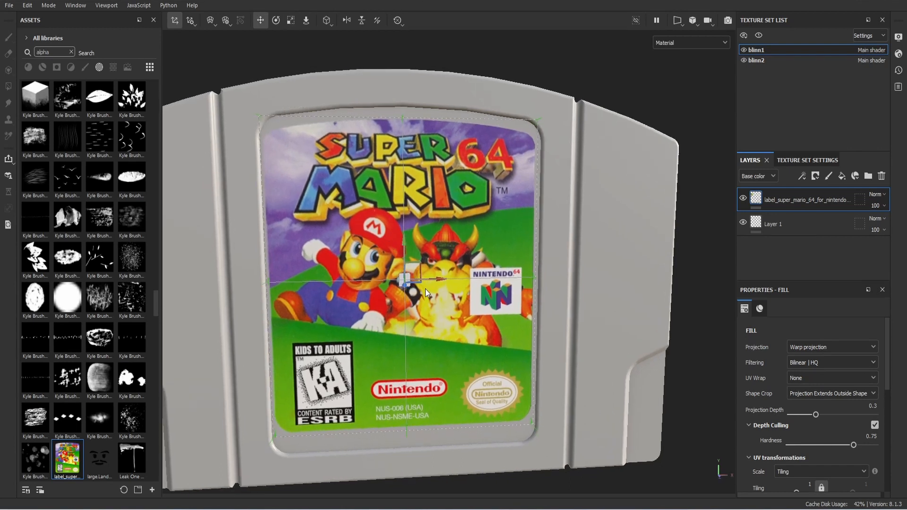
key("r")
left_click_drag(408, 239, 402, 220)
left_click_drag(394, 255, 419, 267, "alt")
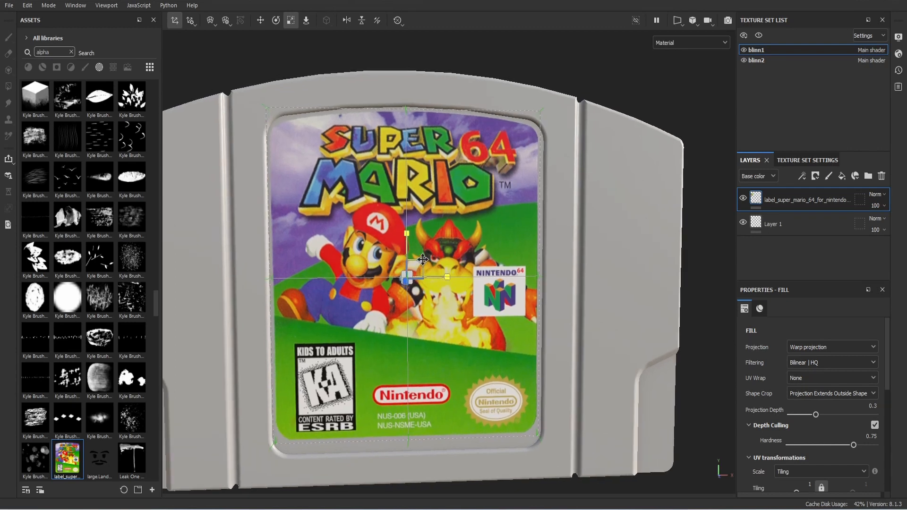
middle_click_drag(419, 267, 432, 253, "alt")
key("w")
left_click(414, 223)
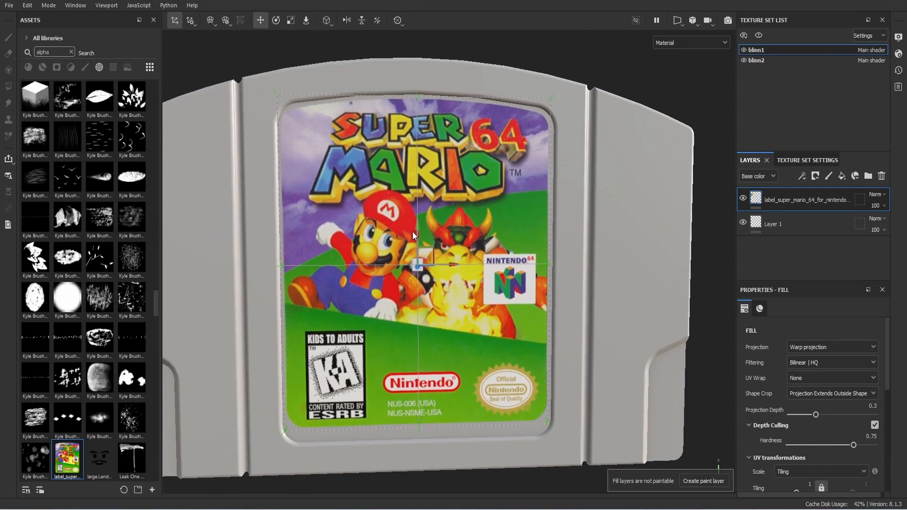
left_click_drag(418, 228, 417, 234)
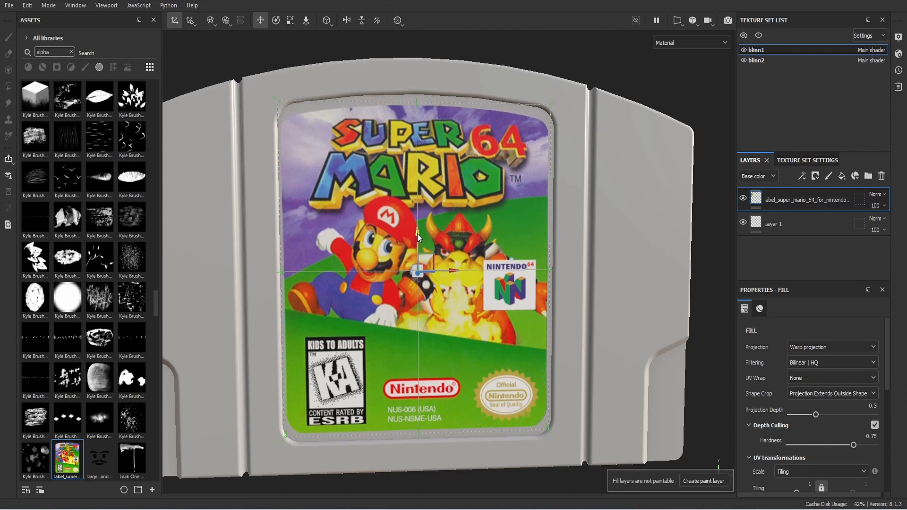
key("r")
left_click(417, 224)
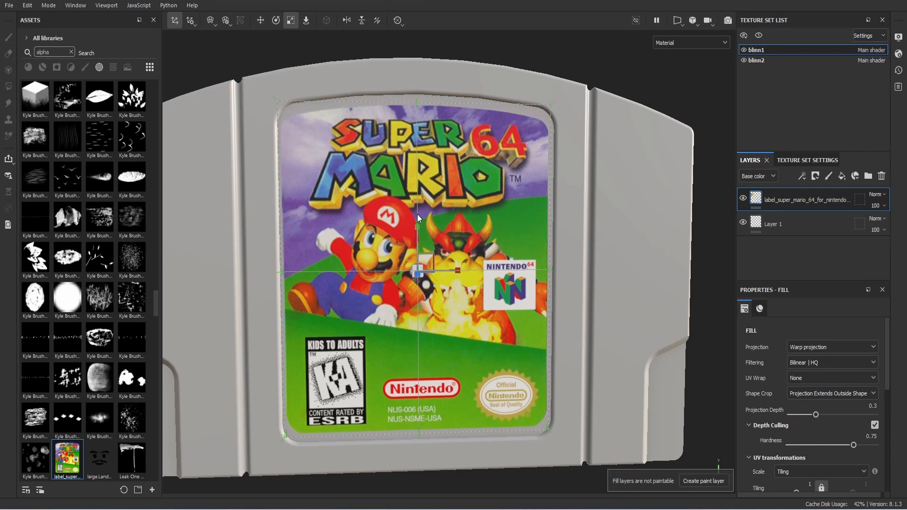
left_click_drag(418, 225, 416, 211)
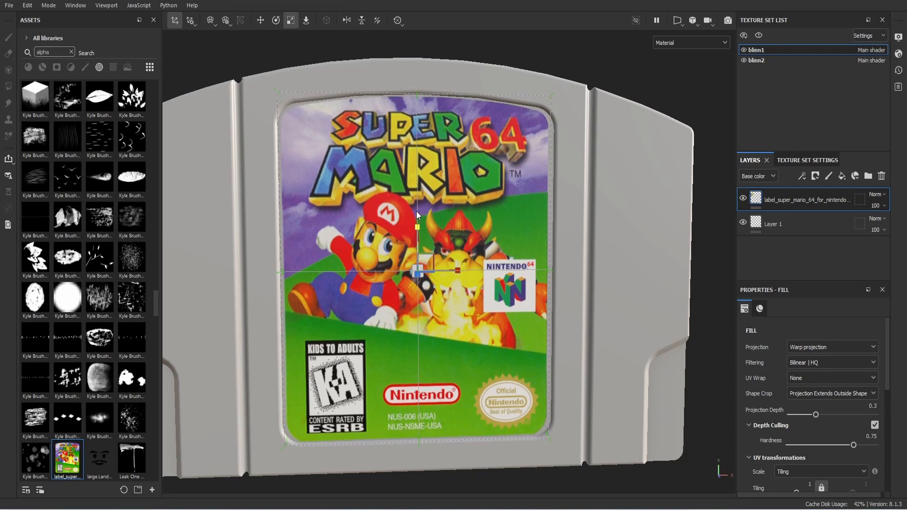
left_click_drag(458, 270, 459, 269)
scroll(460, 269, "down", 3)
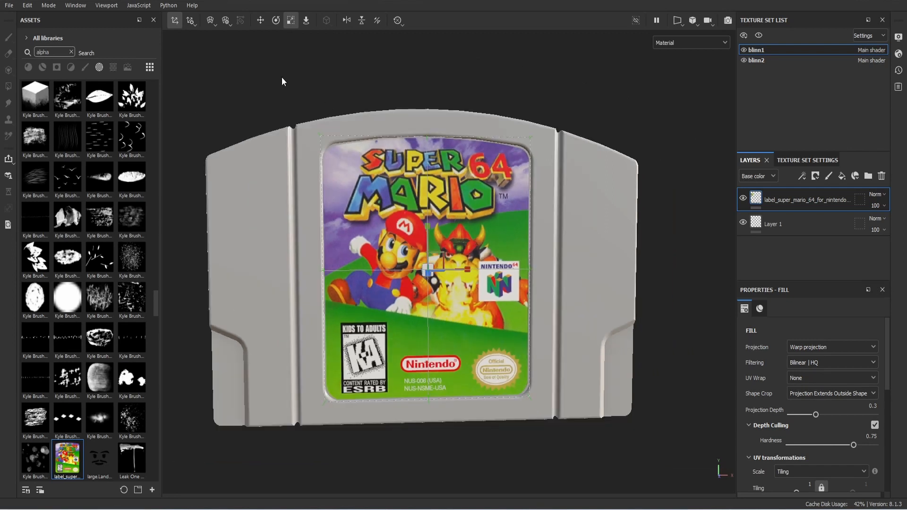
Step: Hide the label gizmo, turn to the cartridge back, and select n64_n64usarear_label_thumb.jpg as a new resource
left_click(174, 20)
scroll(350, 150, "down", 2)
left_click_drag(340, 148, 449, 284, "alt")
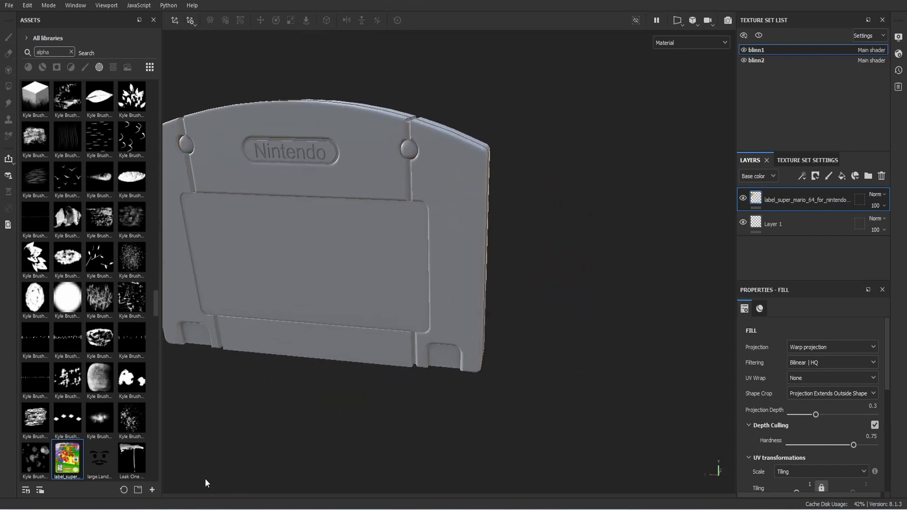
left_click(153, 489)
left_click(496, 113)
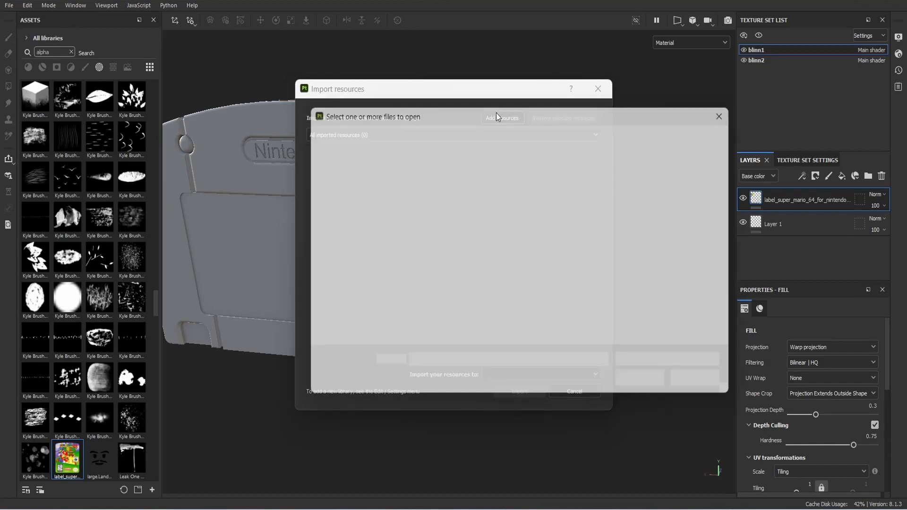
scroll(537, 251, "down", 12)
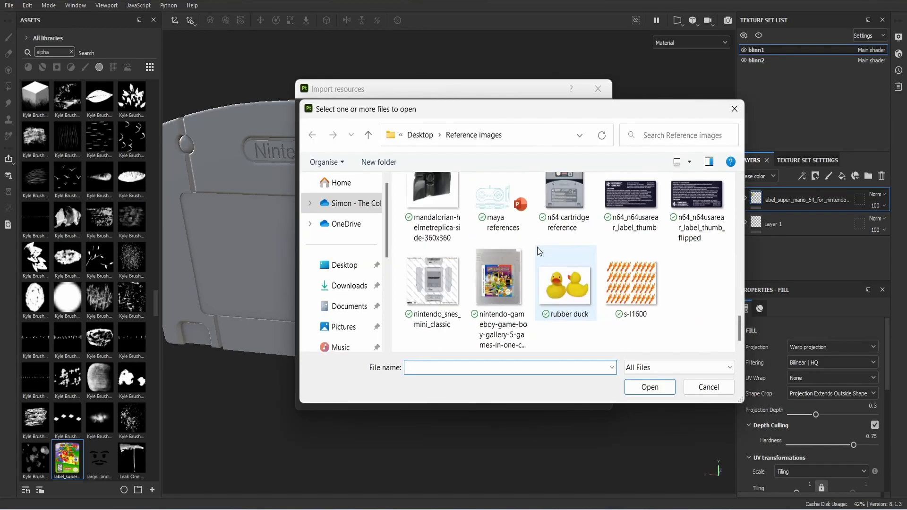
left_click(631, 208)
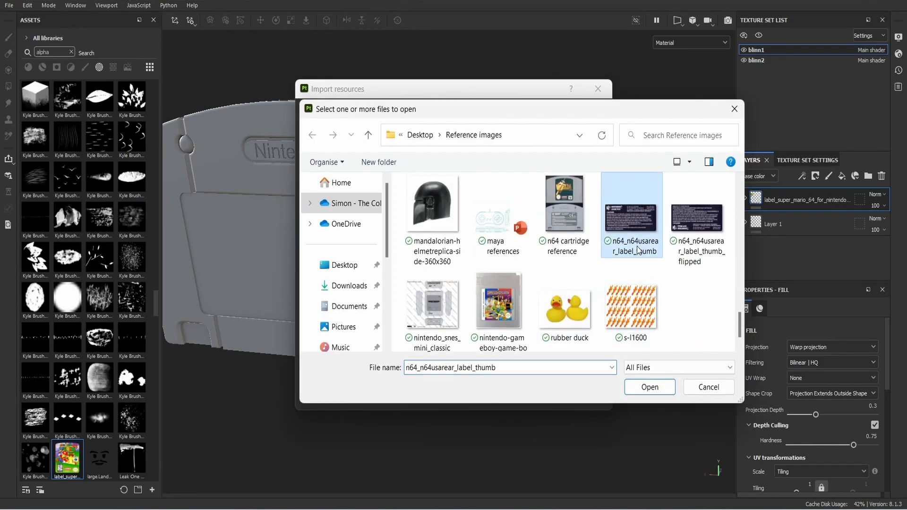
left_click(658, 387)
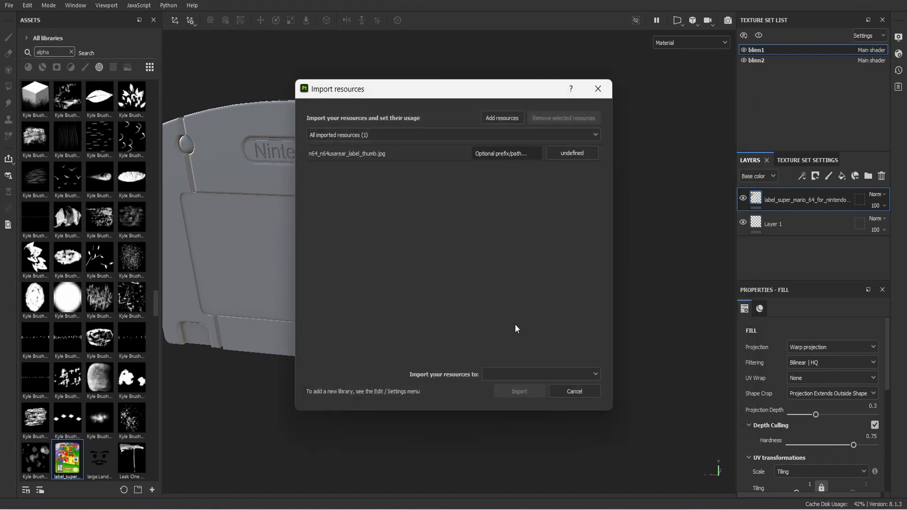
Step: Import the image with usage set to alpha into the your_assets library
left_click(569, 154)
left_click(583, 166)
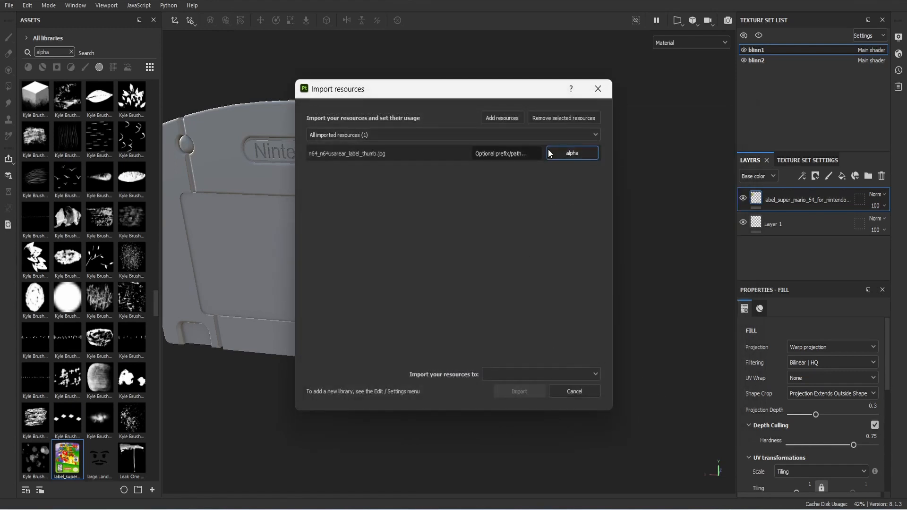
left_click(566, 370)
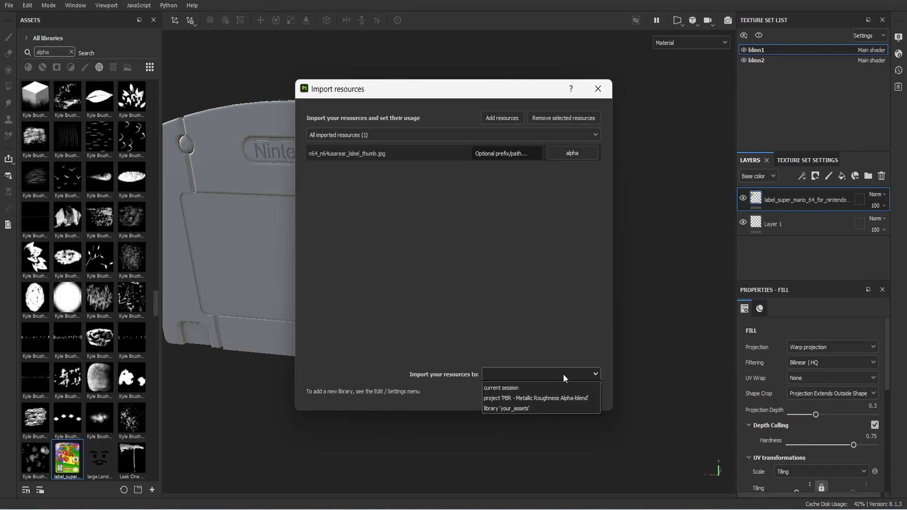
left_click(530, 407)
left_click(519, 391)
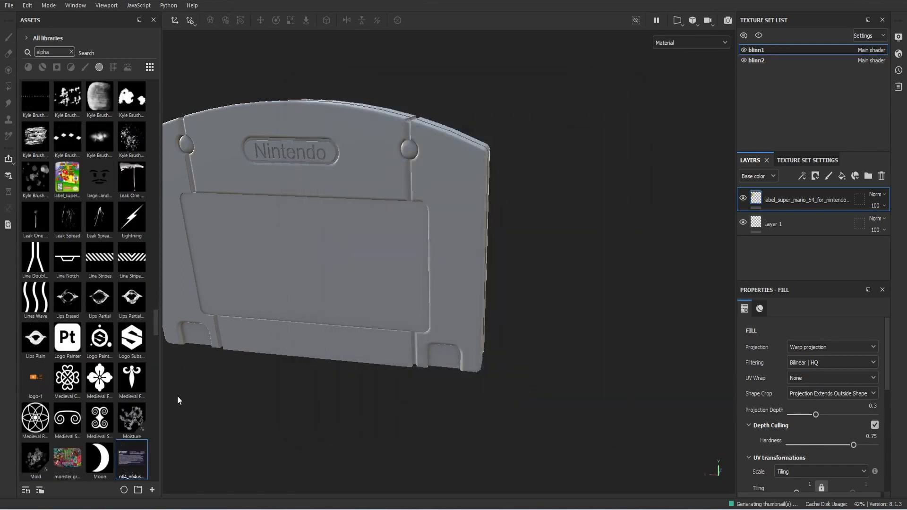
Step: Apply the rear label alpha as a decal on the cartridge back
left_click_drag(127, 465, 281, 303)
left_click_drag(293, 270, 293, 270)
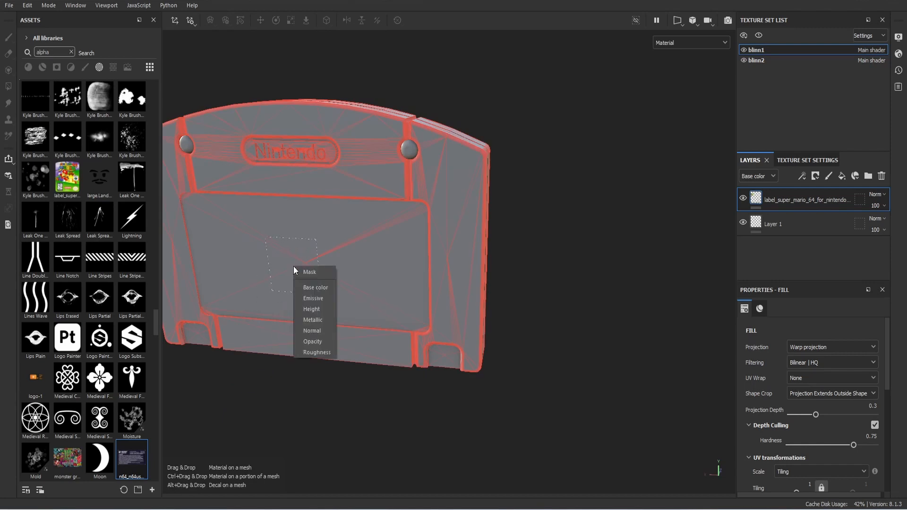
left_click(317, 286)
middle_click_drag(359, 315, 466, 317)
left_click_drag(465, 317, 474, 297, "alt")
Step: Show the decal's projection controls and rotate the rear label
left_click(177, 21)
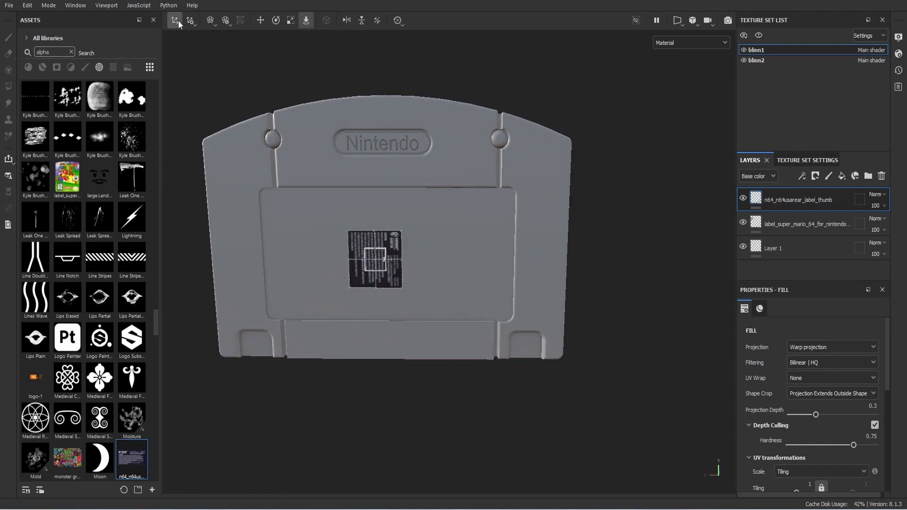
scroll(338, 267, "up", 1)
key("e")
scroll(370, 294, "up", 1)
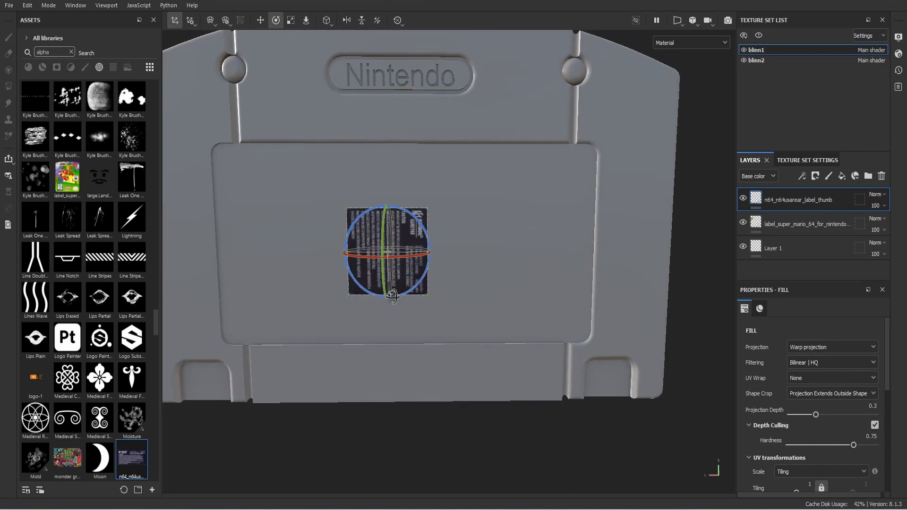
left_click_drag(415, 218, 287, 254)
Step: Enlarge the rear label to about twice its size, widen it, and straighten its tilt
key("r")
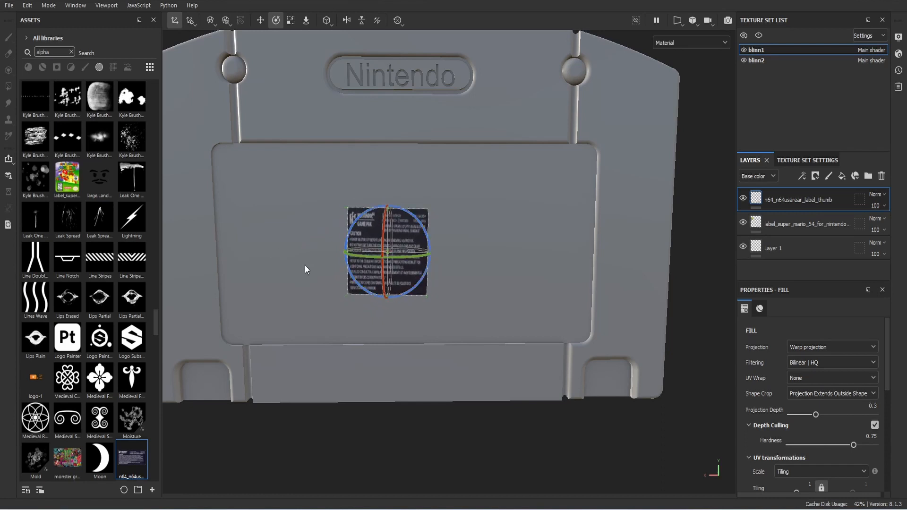
left_click_drag(399, 240, 509, 210)
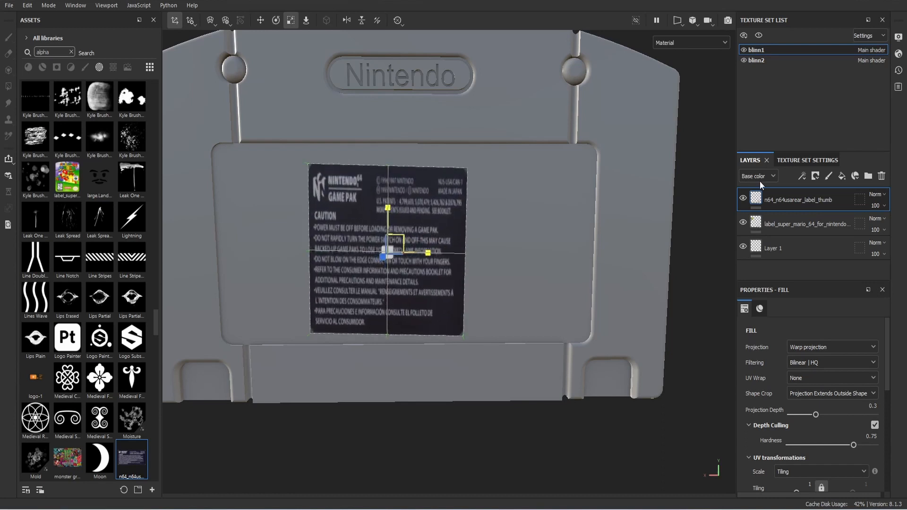
left_click_drag(401, 237, 578, 279)
key("e")
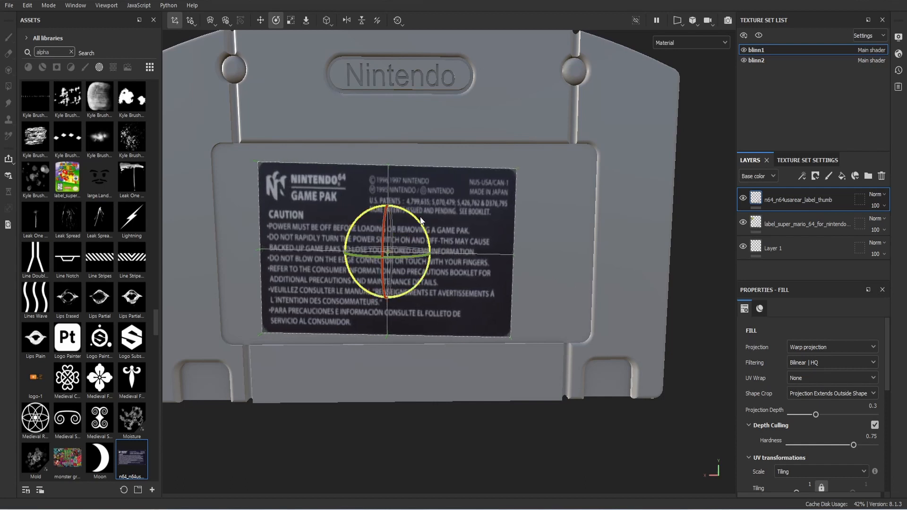
left_click_drag(418, 223, 412, 218)
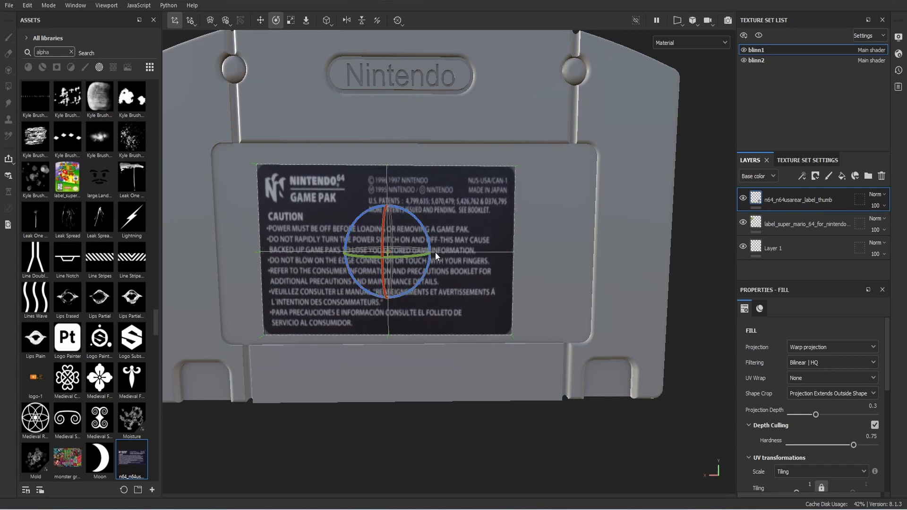
Step: Nudge, widen and slightly heighten the rear label until it fills the back recess
key("r")
key("w")
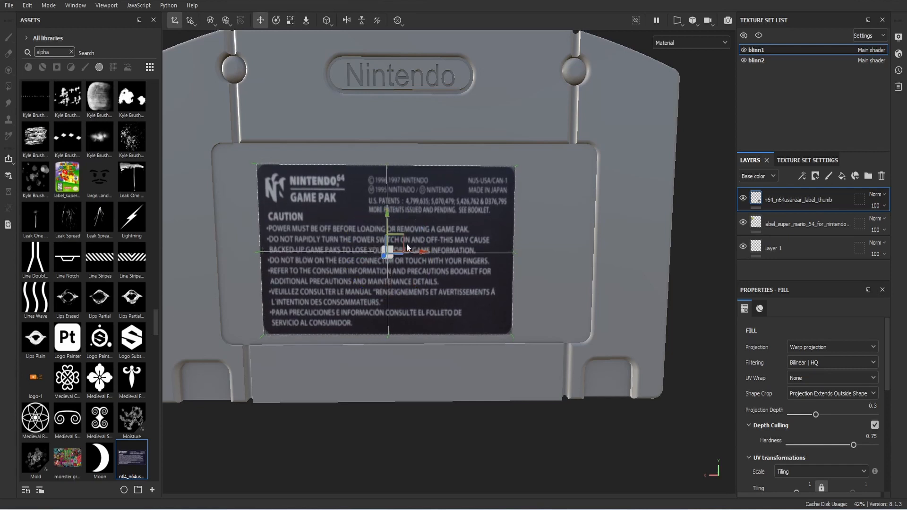
left_click_drag(405, 235, 409, 175)
key("r")
left_click_drag(442, 247, 559, 253)
key("w")
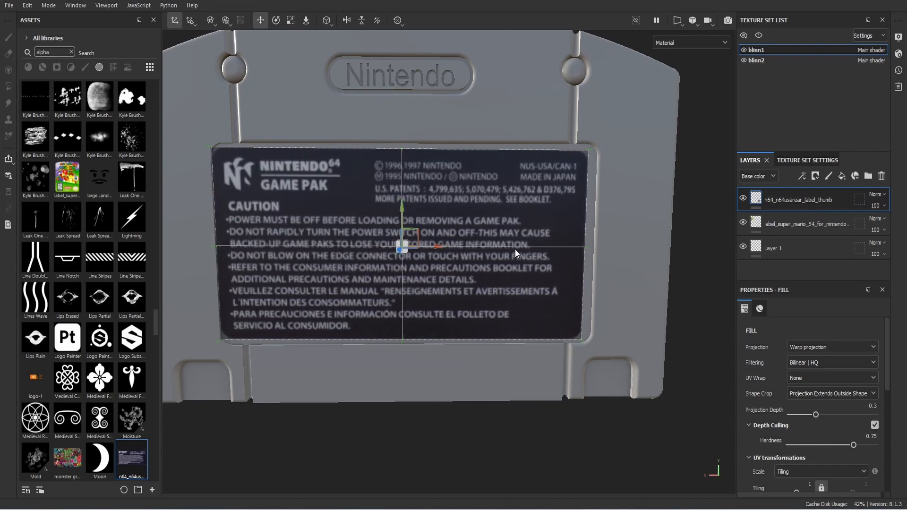
left_click_drag(441, 245, 443, 253)
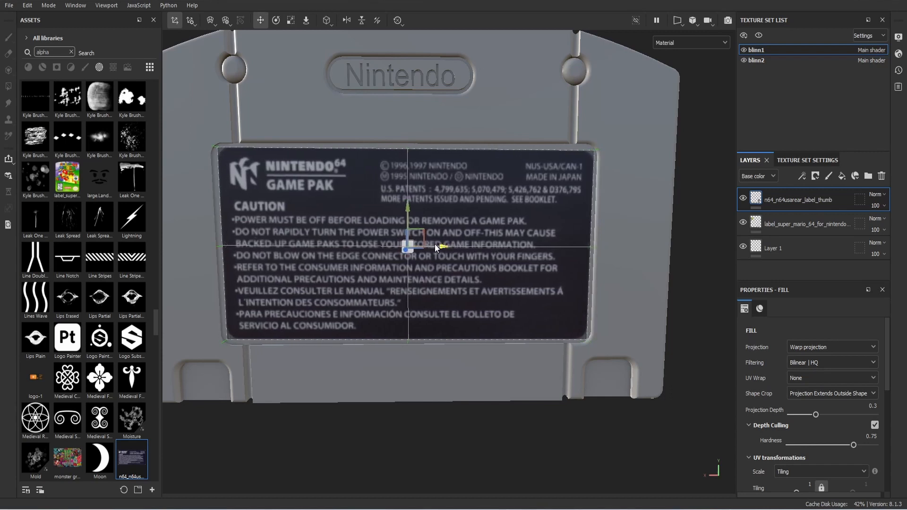
key("e")
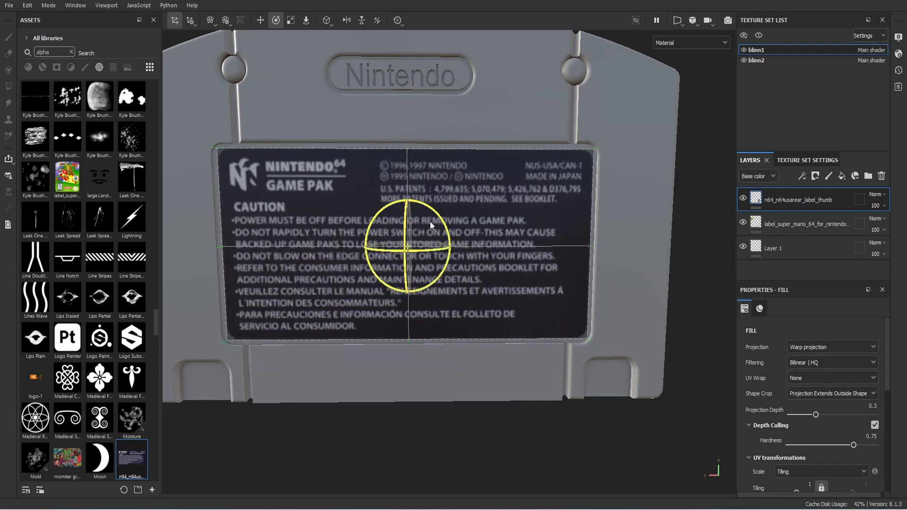
key("f")
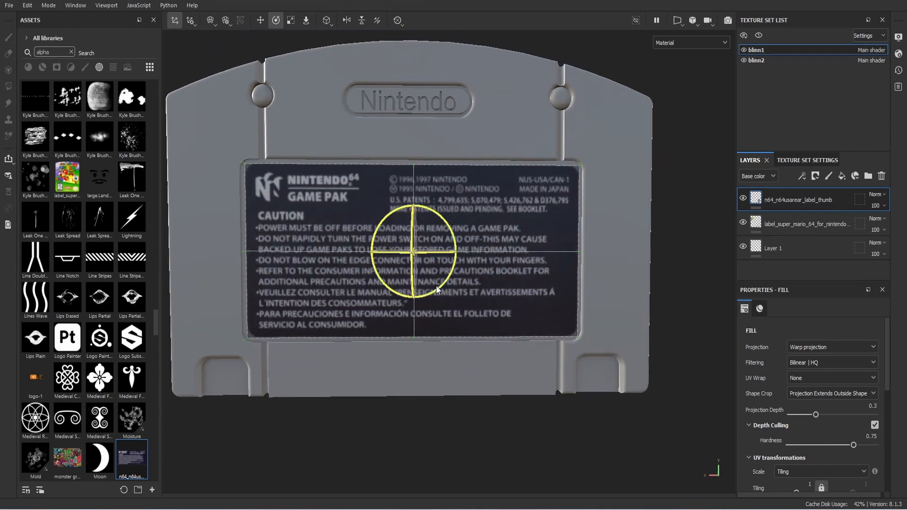
key("r")
left_click_drag(415, 209, 415, 215)
key("w")
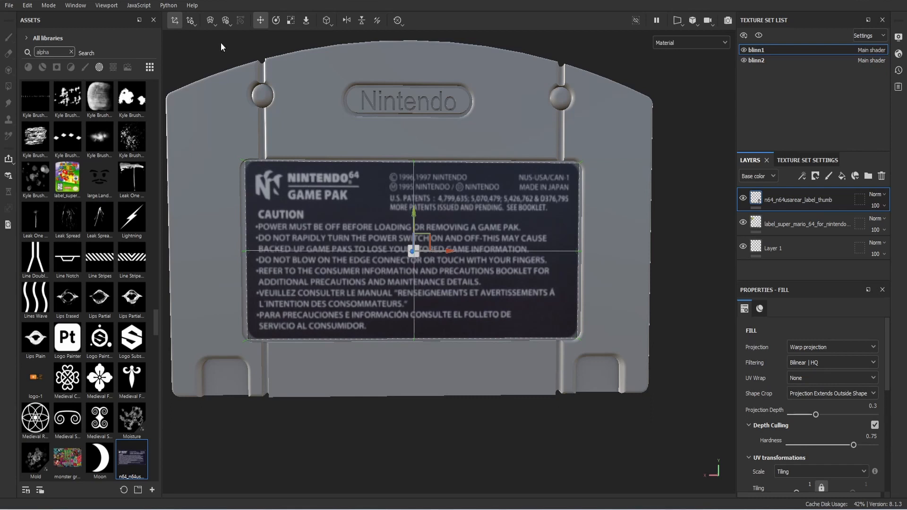
Step: Hide the decal projection controls and orbit round to the front Super Mario 64 label
left_click(174, 21)
left_click_drag(231, 106, 103, 259, "alt")
scroll(349, 206, "down", 6)
left_click_drag(355, 278, 371, 291, "alt")
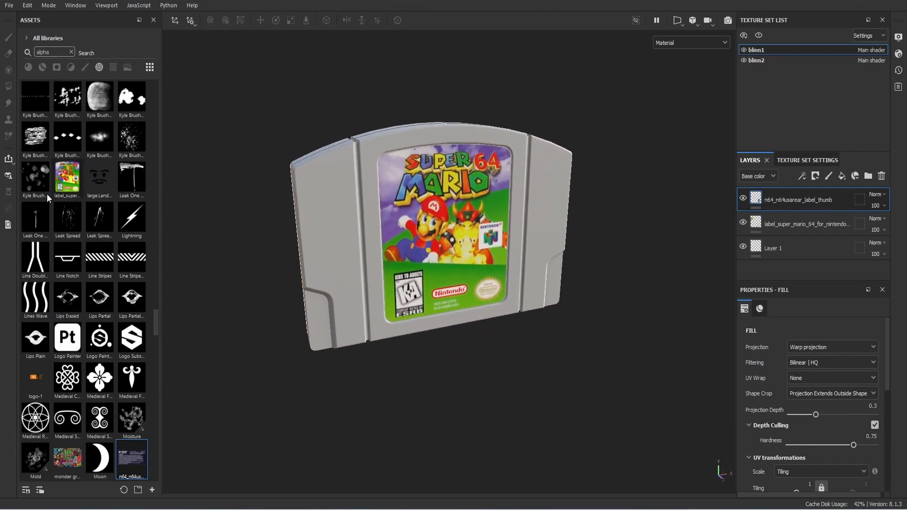
Step: Apply the Plastic Matte material to the cartridge
left_click(71, 52)
left_click_drag(364, 213, 680, 232, "alt")
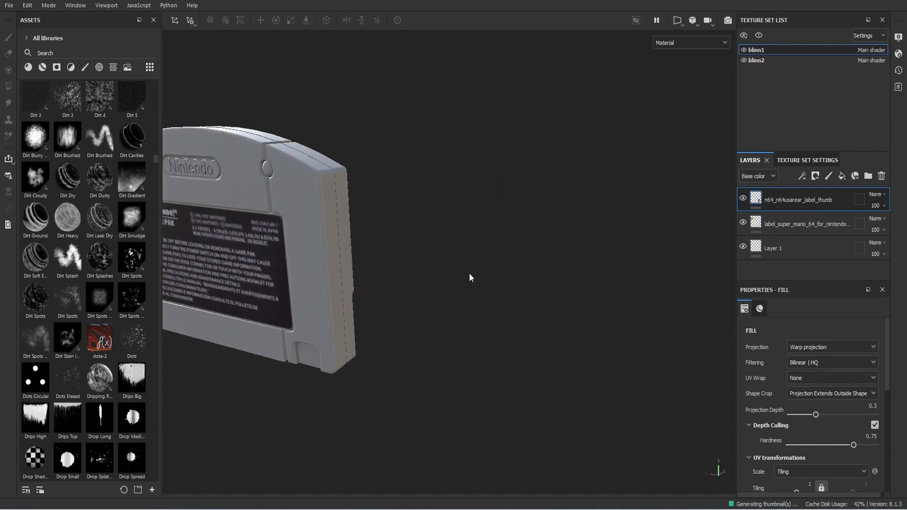
left_click_drag(470, 277, 402, 220, "alt")
left_click_drag(475, 273, 401, 288, "alt")
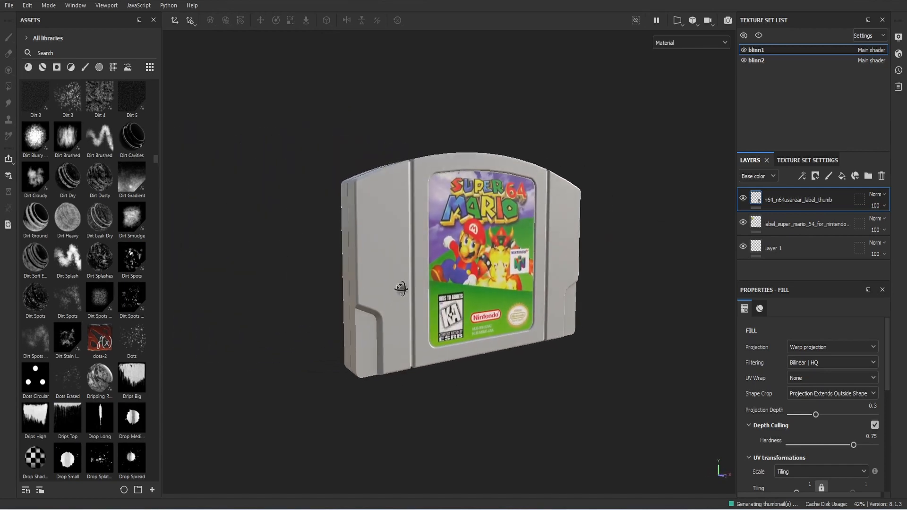
left_click(28, 67)
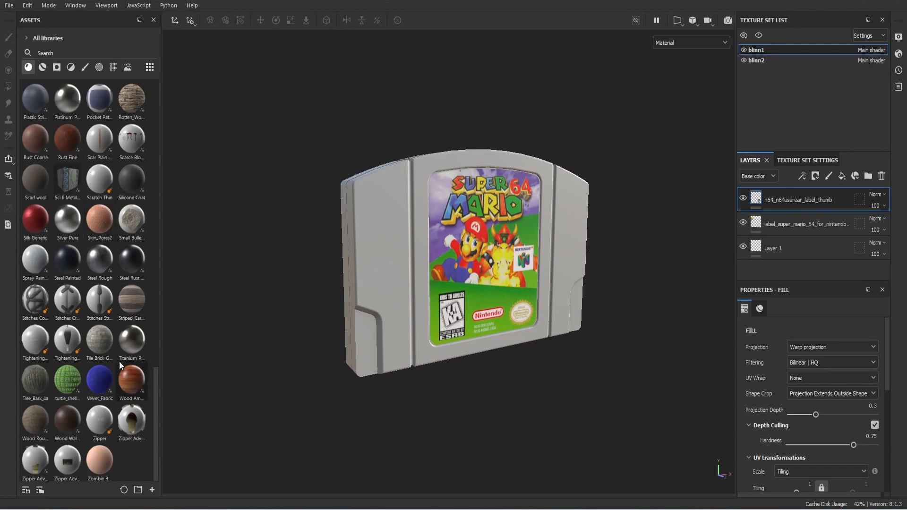
scroll(111, 348, "up", 5)
left_click_drag(103, 314, 370, 253)
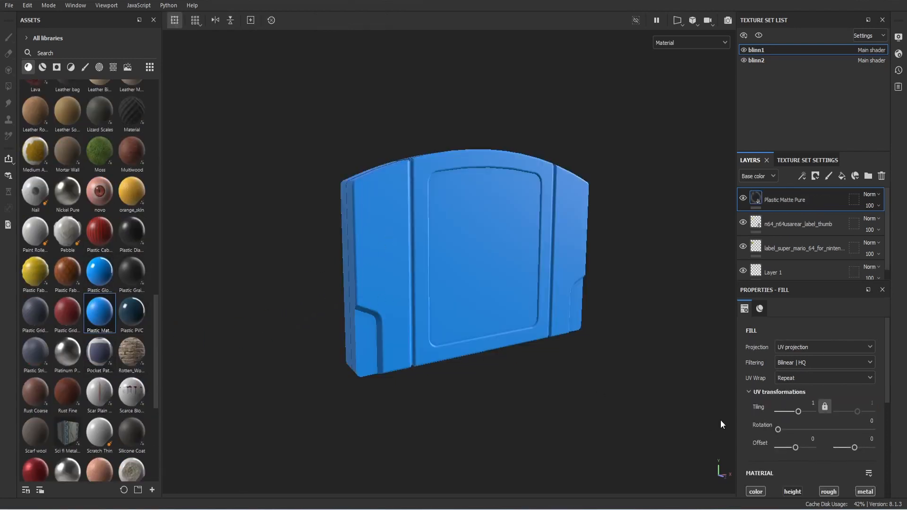
Step: Lighten the plastic base colour to a slightly lighter grey, 8E8E8E
scroll(801, 425, "down", 3)
left_click(803, 453)
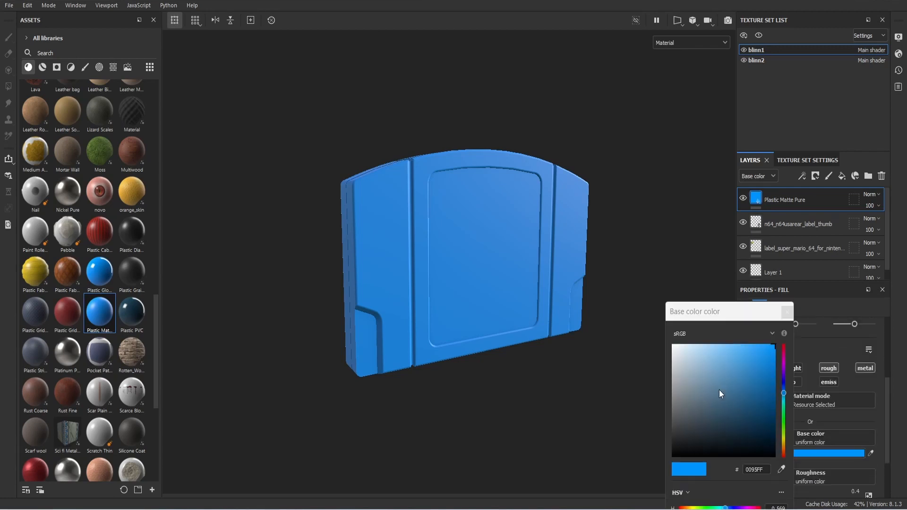
left_click_drag(719, 390, 666, 394)
middle_click_drag(631, 347, 622, 350, "alt")
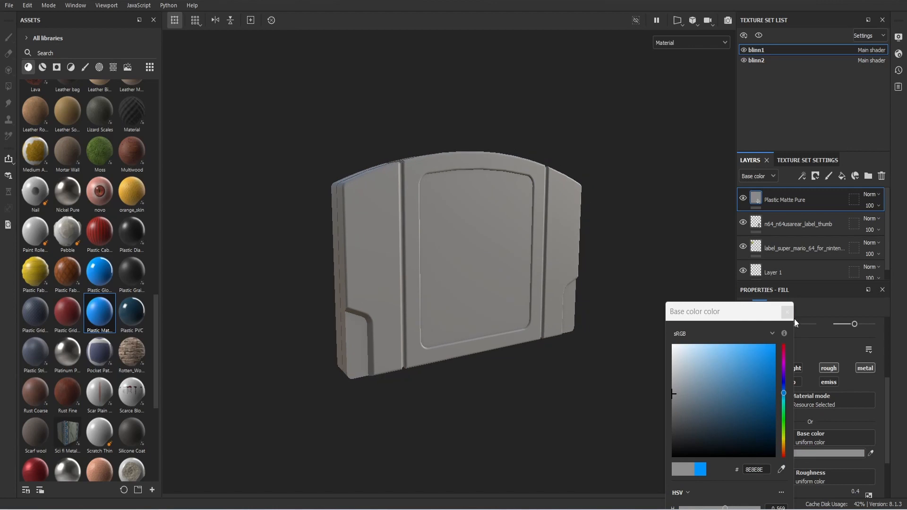
middle_click_drag(642, 291, 571, 326, "alt")
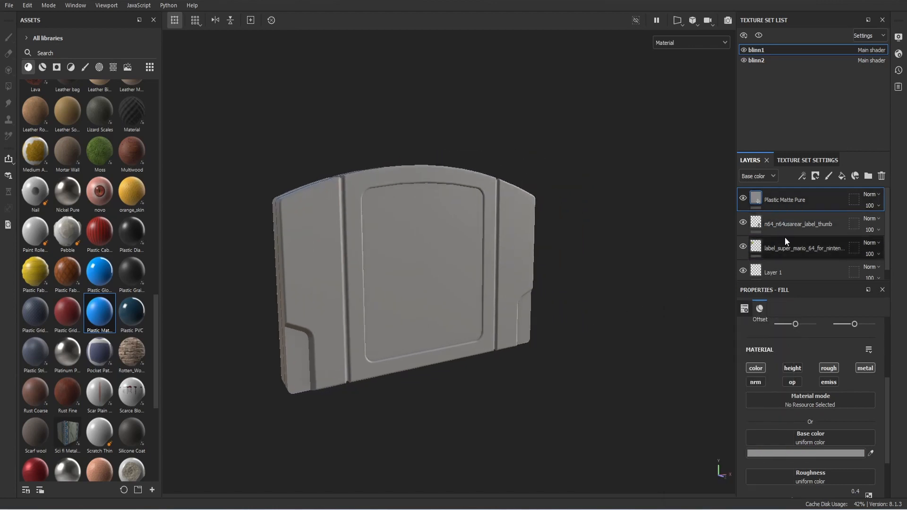
Step: Move the plastic fill layer beneath the label layers and check the cartridge from the side
left_click_drag(784, 208, 790, 254)
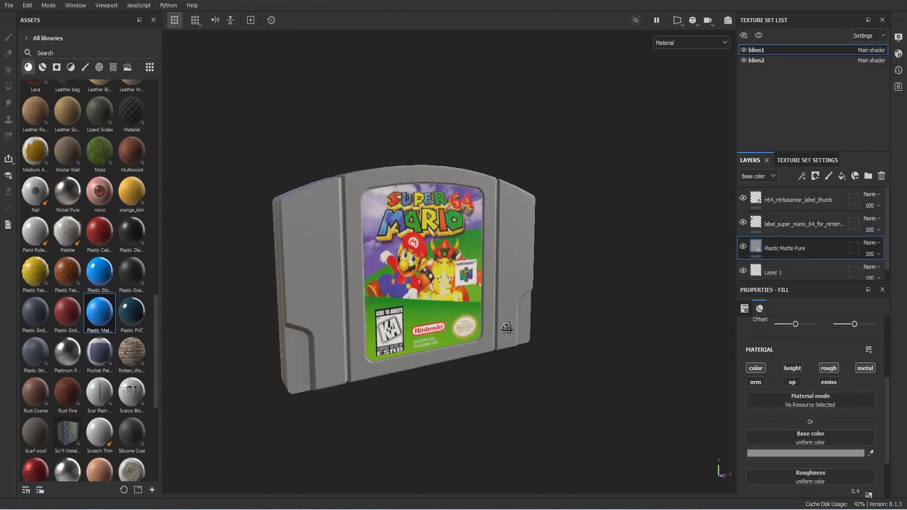
left_click_drag(507, 328, 528, 333, "alt")
left_click(9, 5)
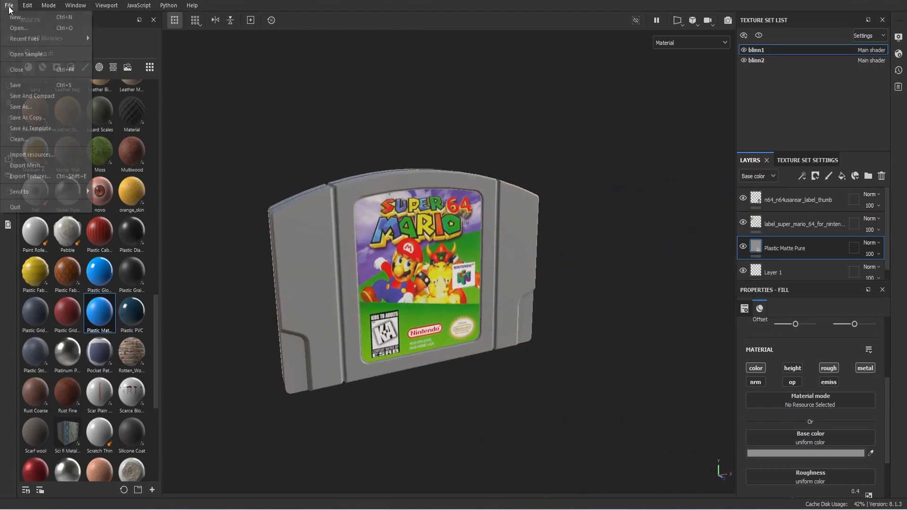
Step: Save the project as 'n64 cartridge render'
left_click(38, 89)
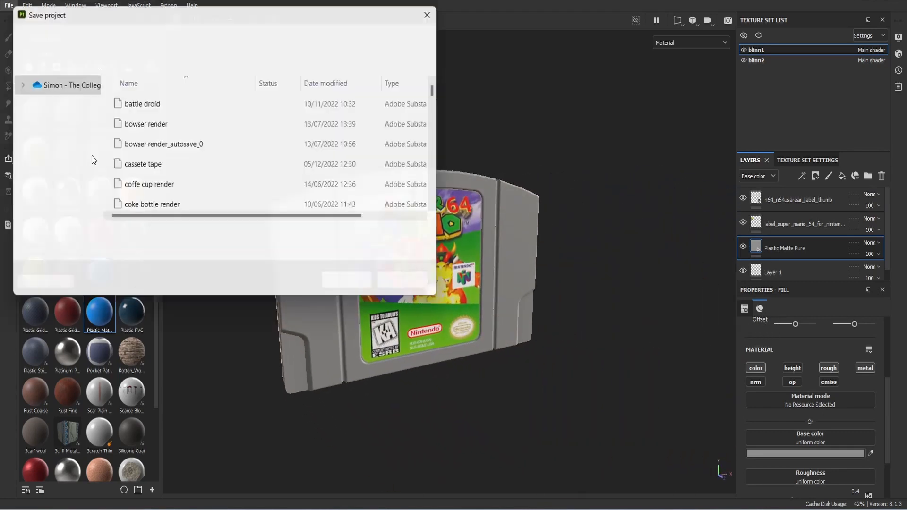
type("n64 cartridge")
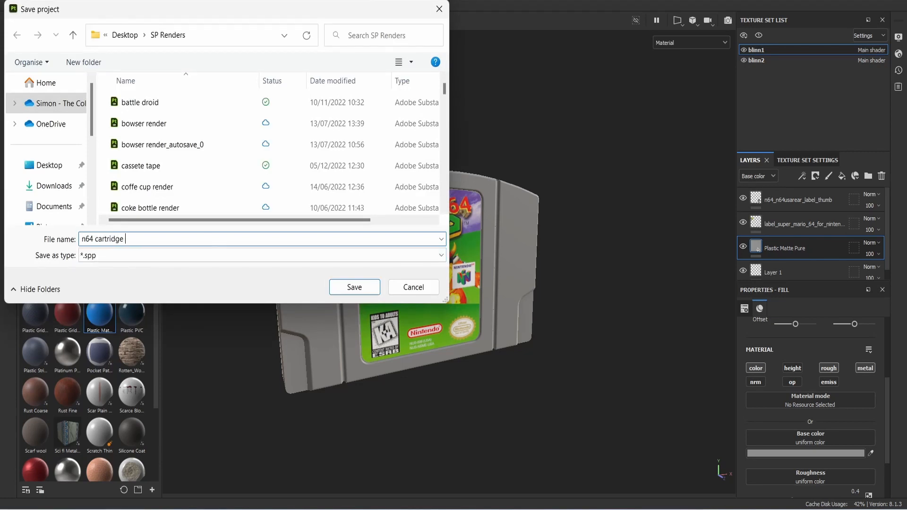
type(" render")
key("Return")
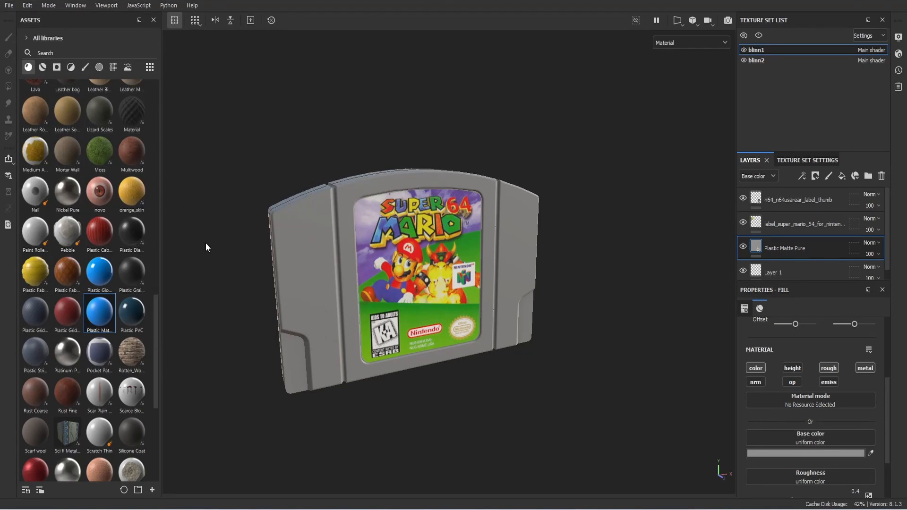
Step: Search the assets for 'steel' and apply Steel Rough to the blinn2 screws
scroll(333, 293, "down", 1)
middle_click_drag(438, 307, 417, 306, "alt")
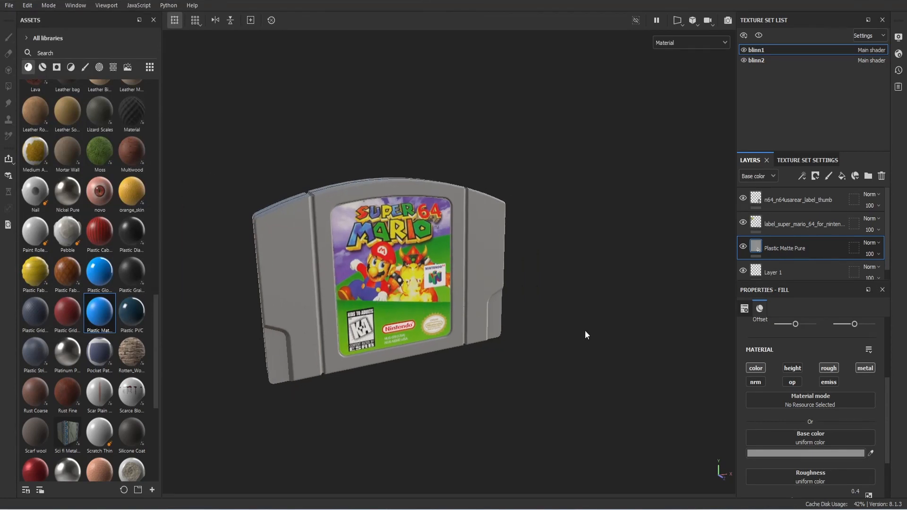
left_click_drag(383, 301, 207, 297, "alt")
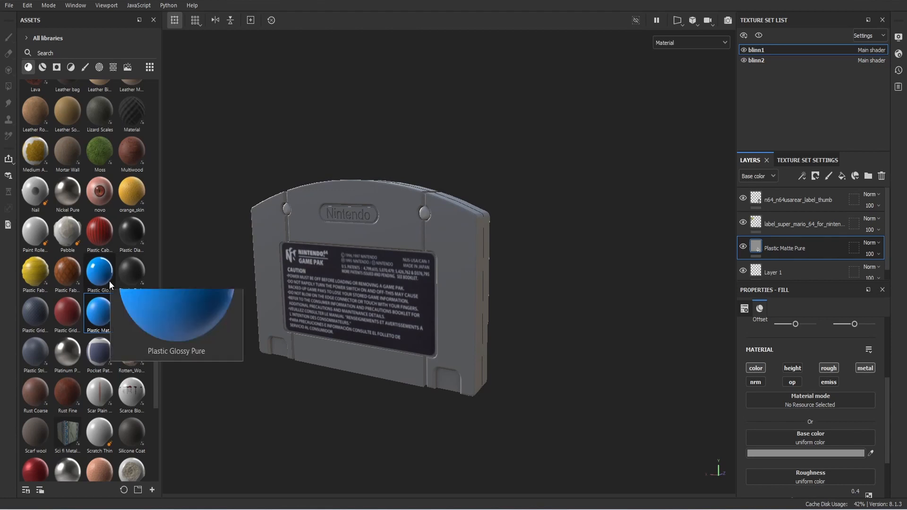
scroll(109, 280, "up", 5)
scroll(109, 281, "up", 2)
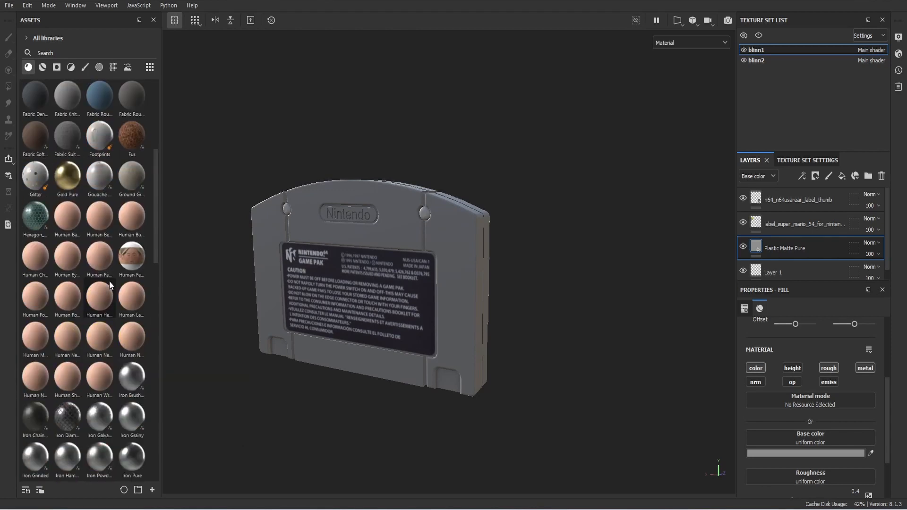
scroll(109, 281, "down", 1)
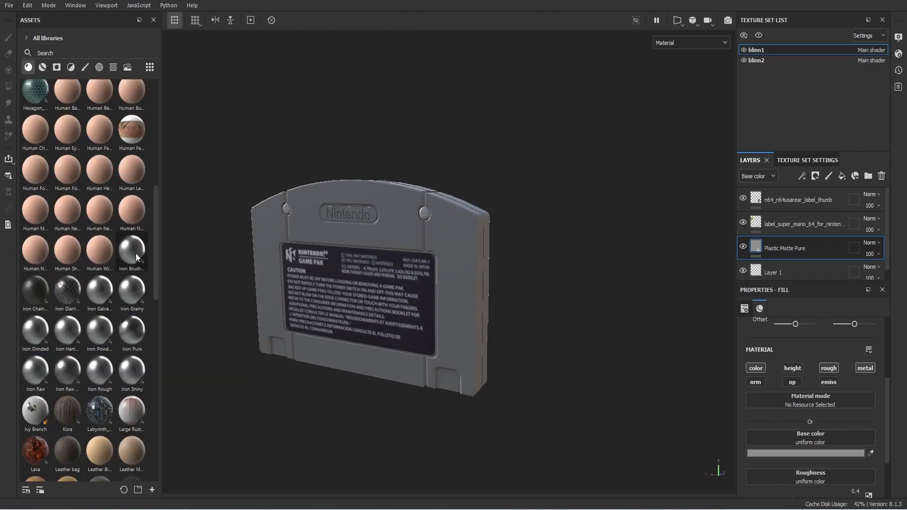
scroll(89, 297, "down", 8)
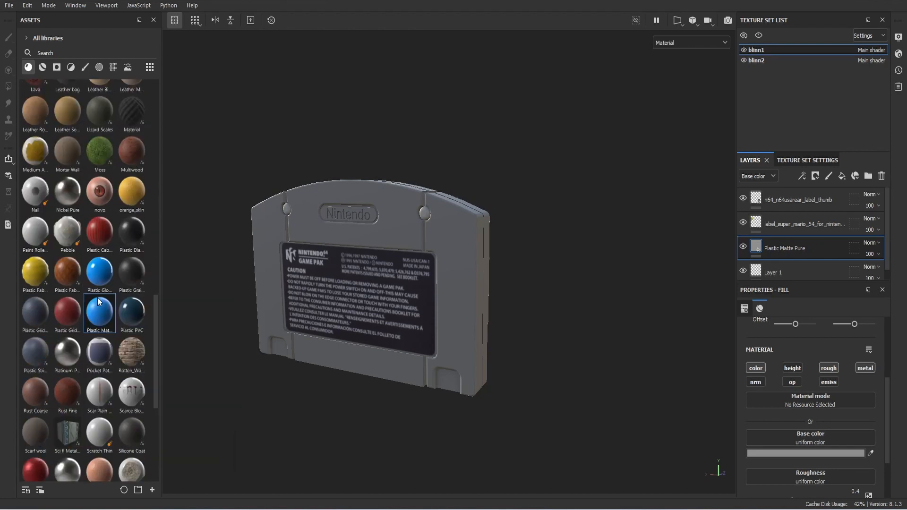
scroll(98, 301, "down", 3)
left_click(78, 53)
type("st")
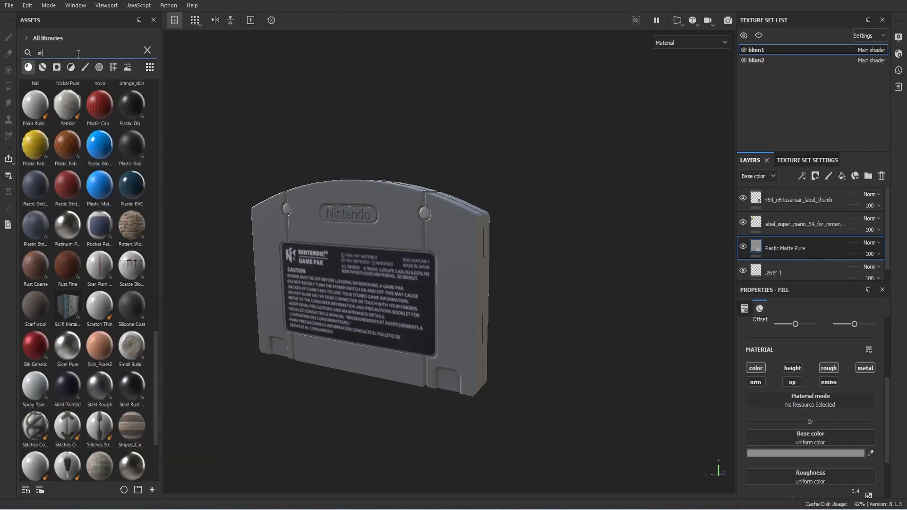
type("eel")
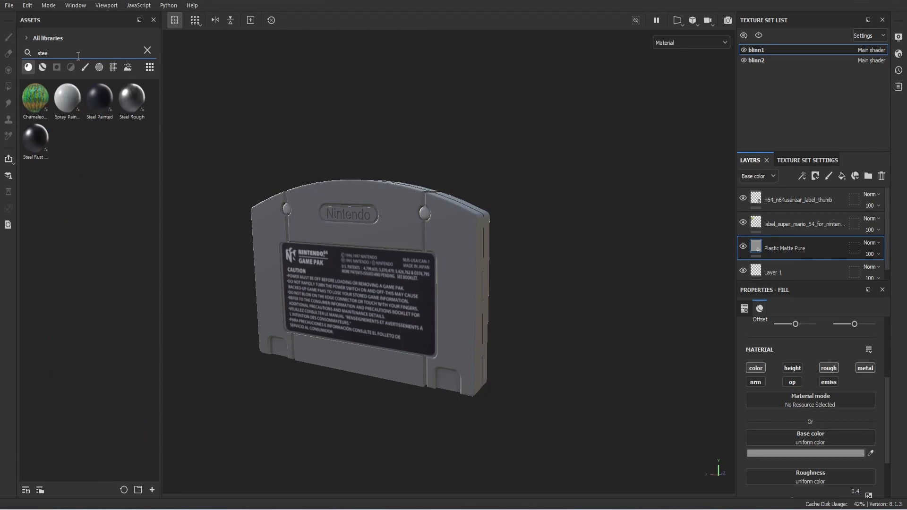
scroll(293, 186, "up", 5)
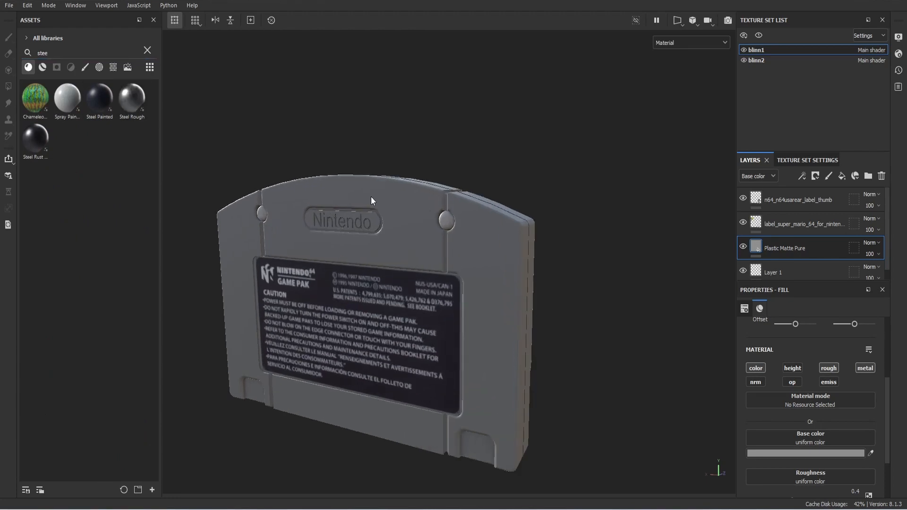
left_click_drag(132, 98, 301, 185)
scroll(497, 274, "down", 4)
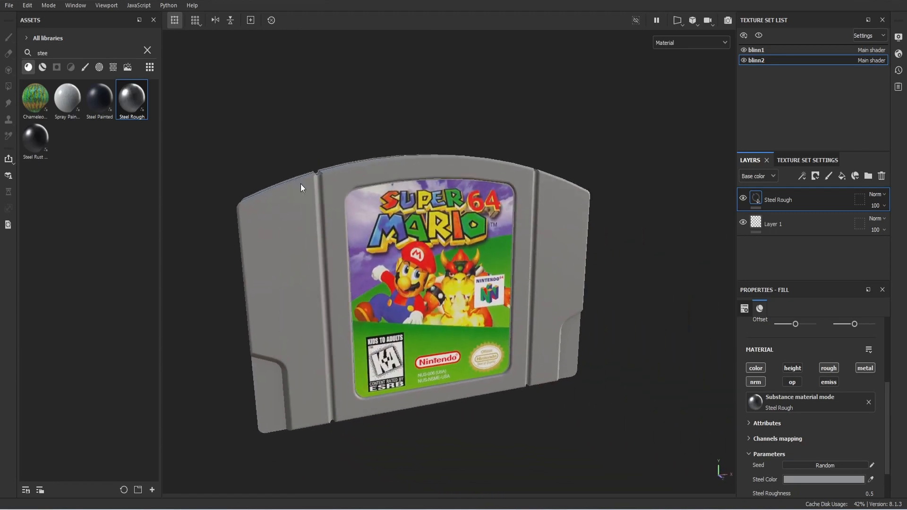
Step: Preview in Iray and set the backdrop clear colour to a neutral light grey
left_click(727, 22)
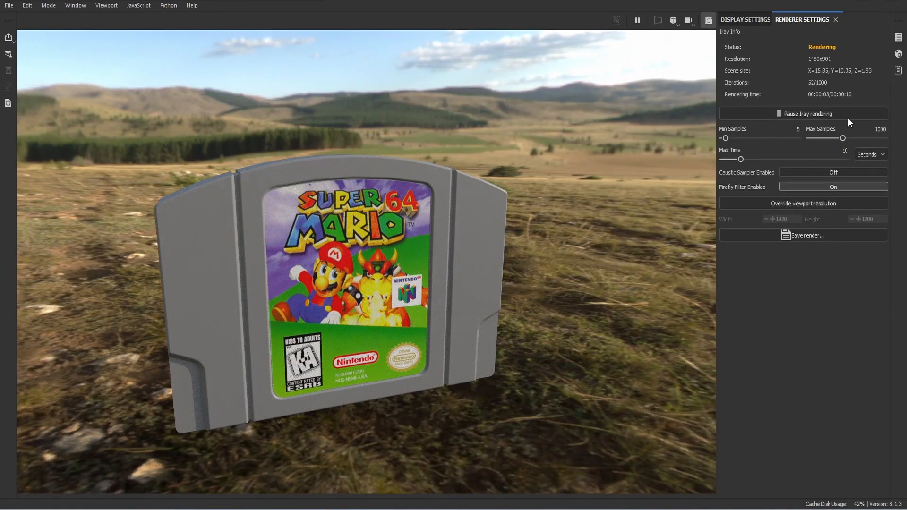
left_click(739, 19)
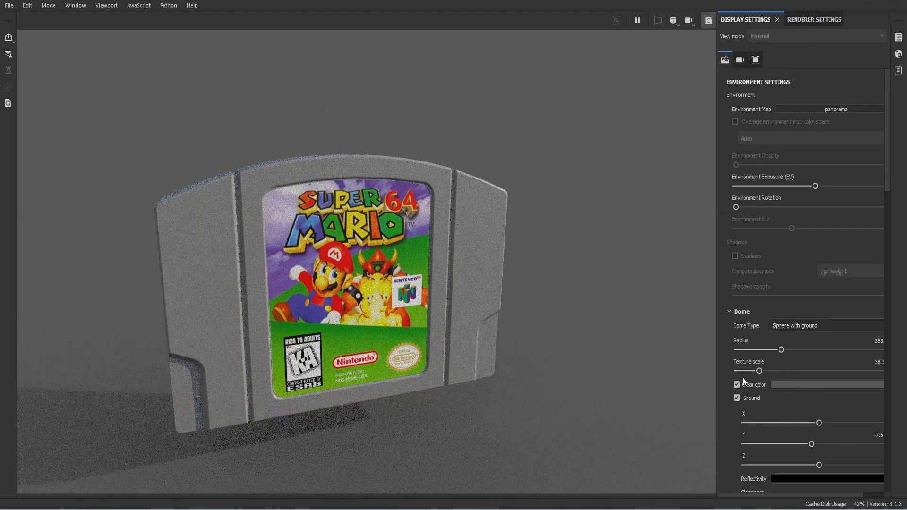
left_click(804, 384)
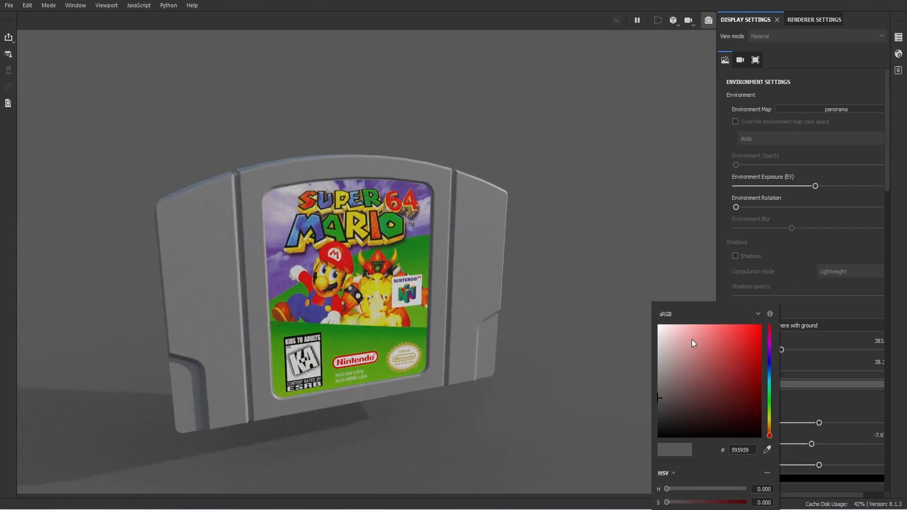
left_click(659, 360)
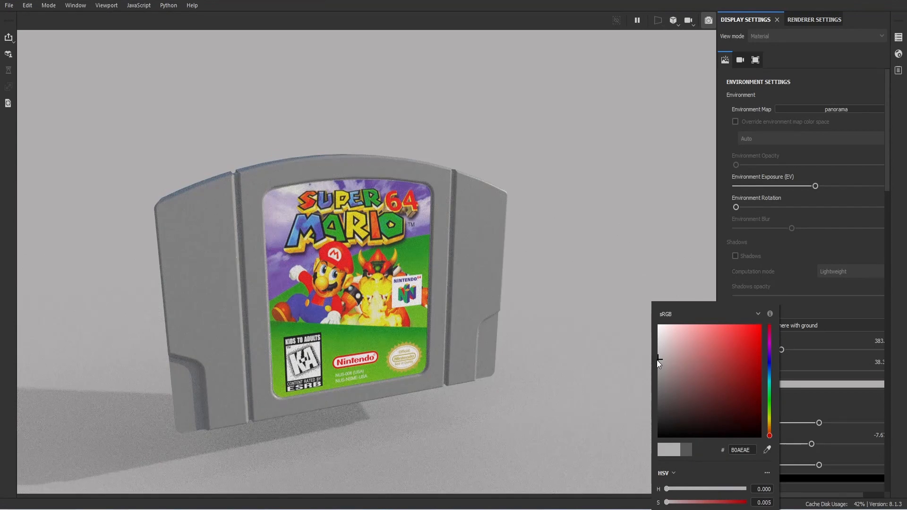
left_click(656, 359)
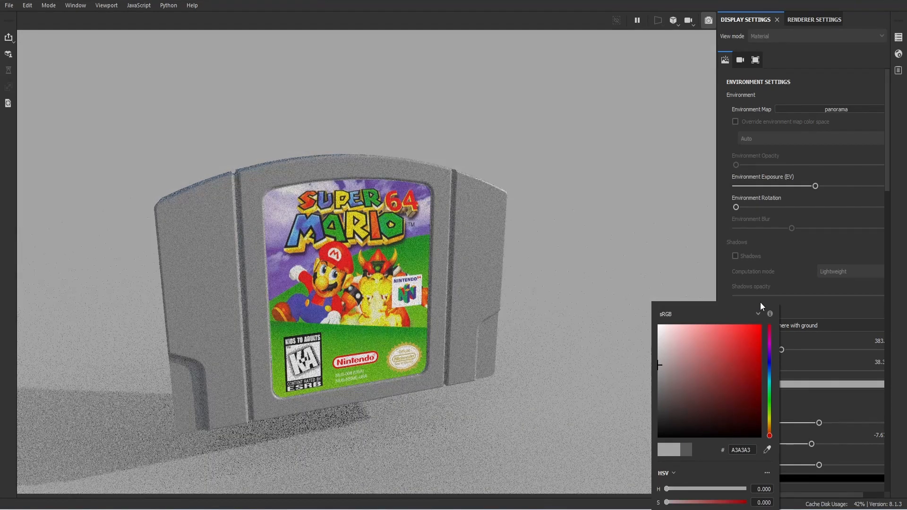
left_click(633, 263)
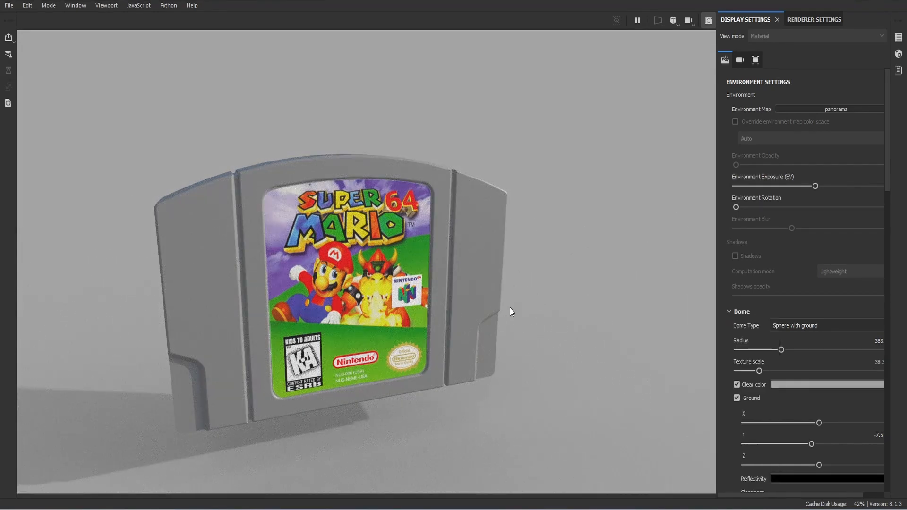
Step: Try the Visible from below and Ground toggles, keeping the ground on, then exit Iray
left_click_drag(597, 310, 597, 331, "alt")
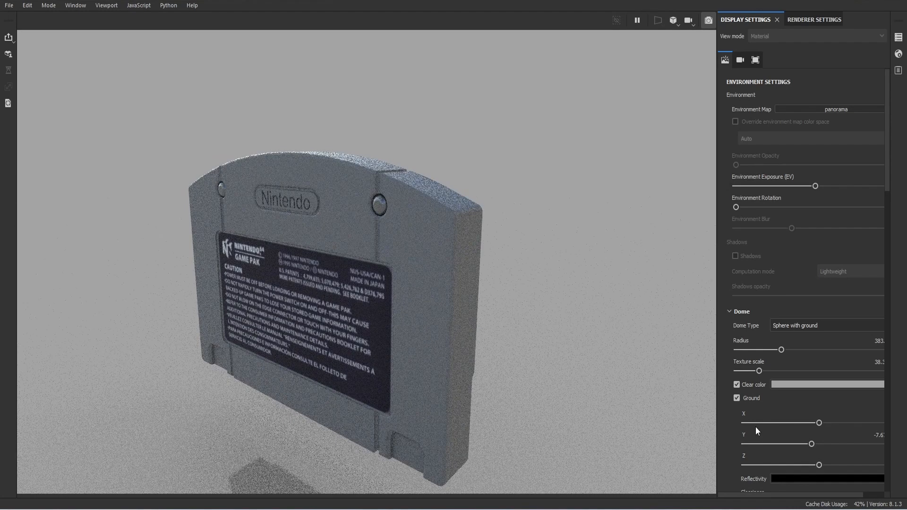
scroll(756, 426, "down", 2)
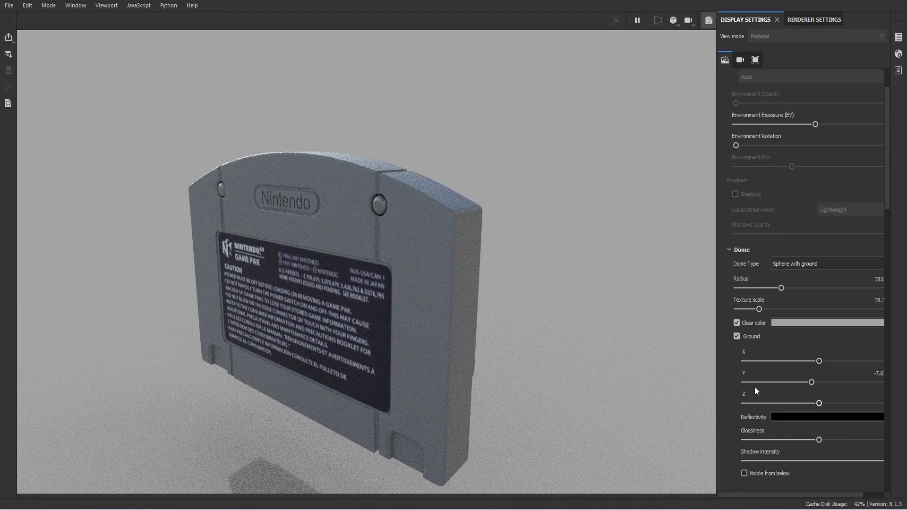
left_click(744, 473)
left_click(744, 472)
left_click(736, 337)
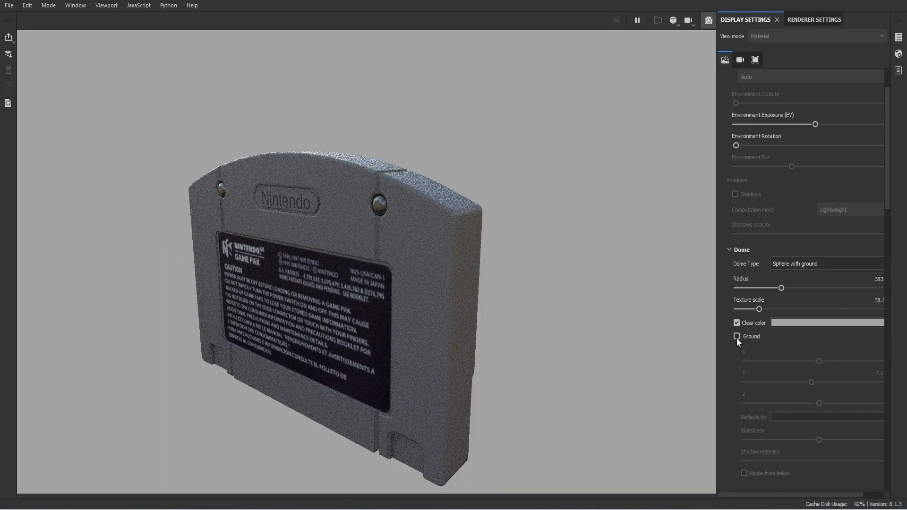
left_click(736, 336)
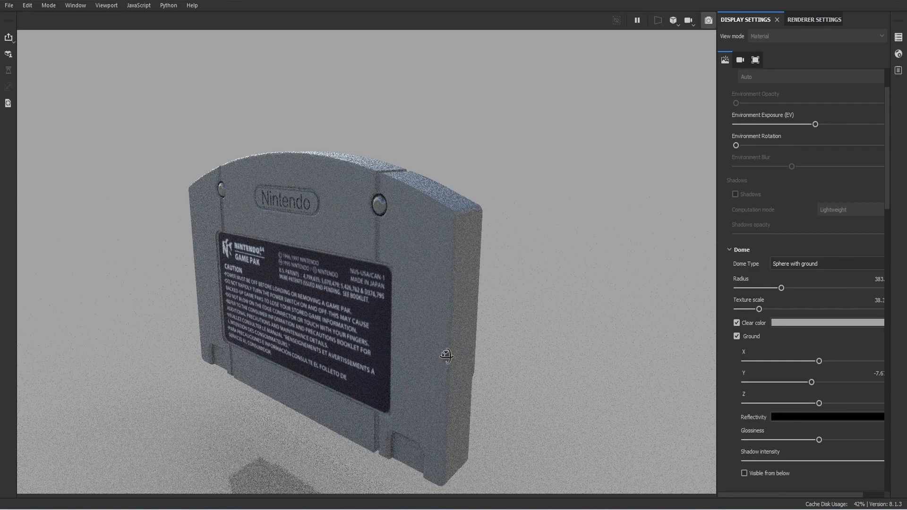
left_click_drag(556, 356, 135, 349, "alt")
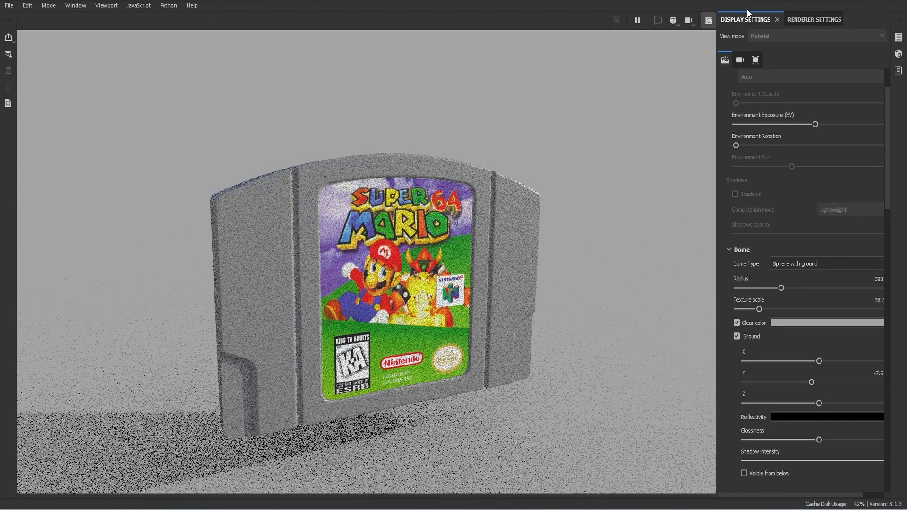
left_click(705, 19)
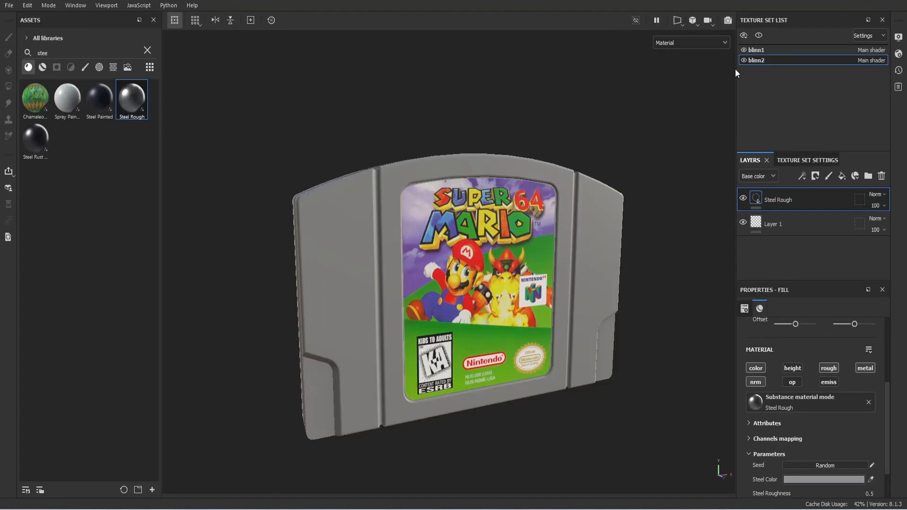
Step: Switch to the blinn1 texture set and browse only materials in the cleared asset library
left_click(754, 51)
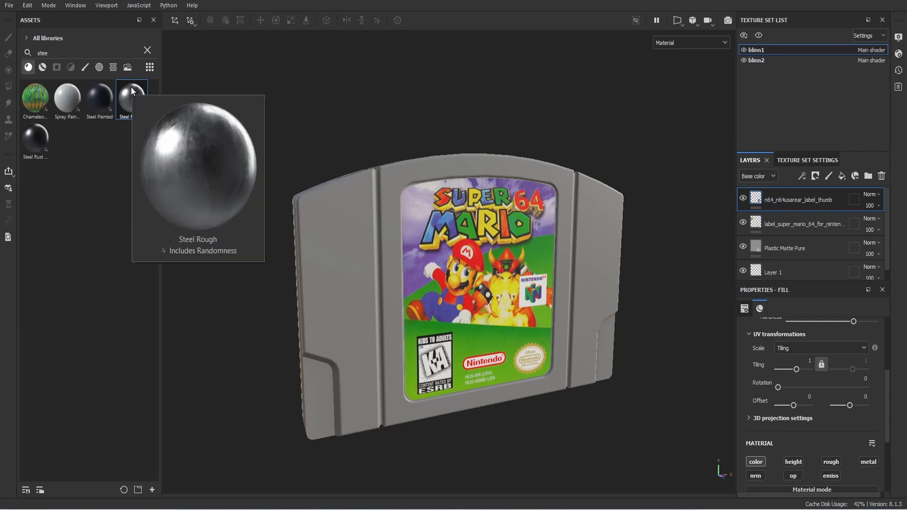
left_click(100, 69)
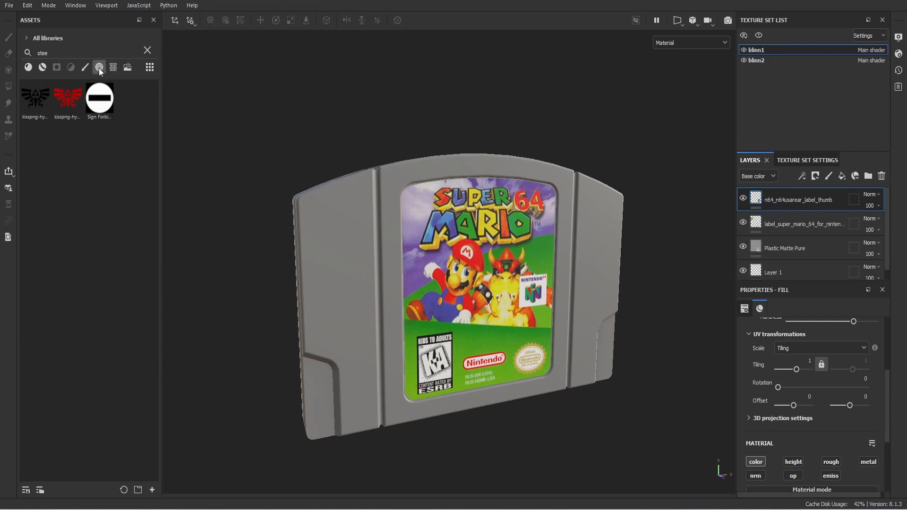
left_click(147, 50)
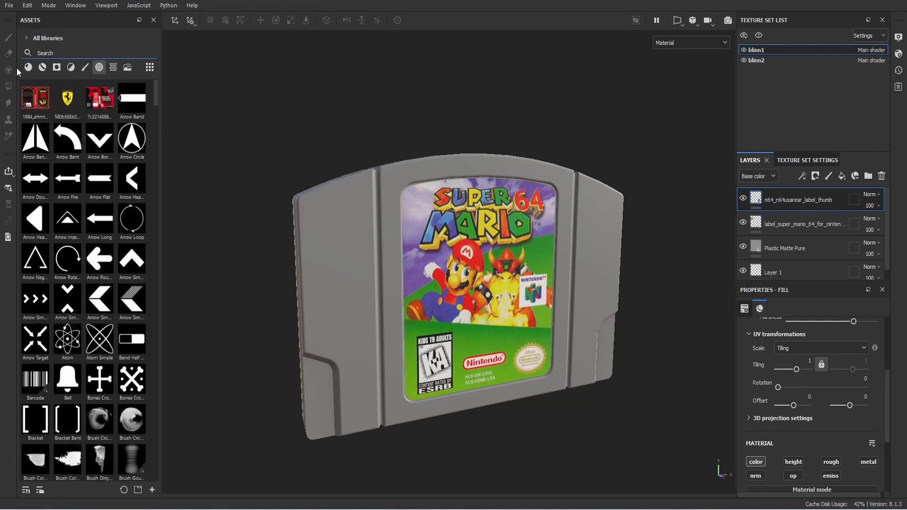
left_click(27, 68)
scroll(74, 240, "down", 10)
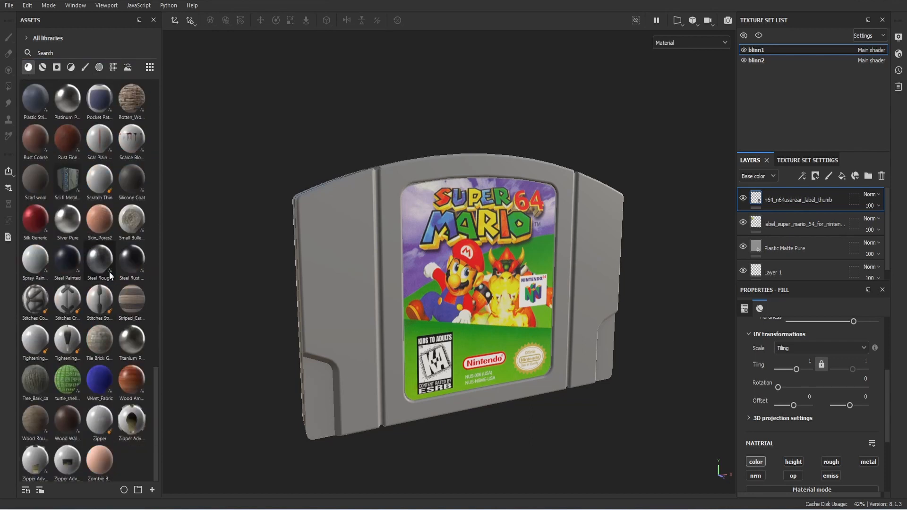
scroll(108, 272, "up", 5)
scroll(109, 272, "down", 6)
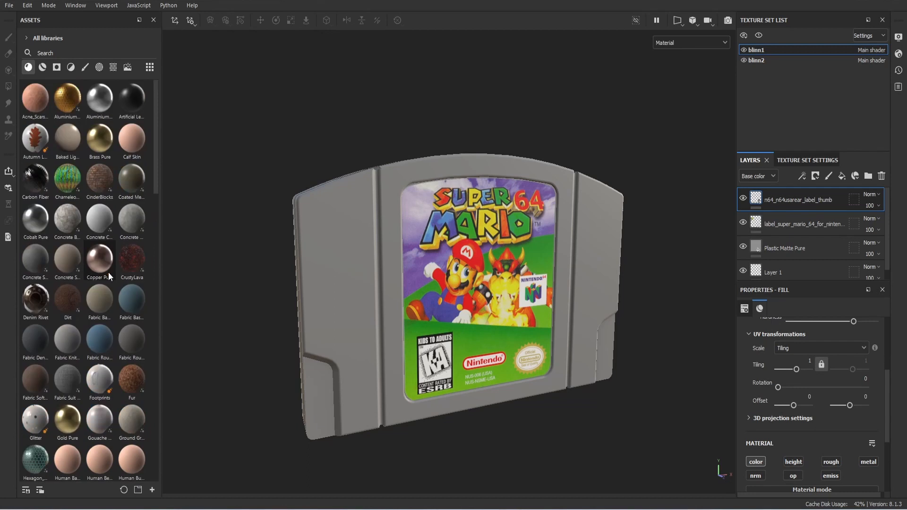
scroll(109, 276, "down", 3)
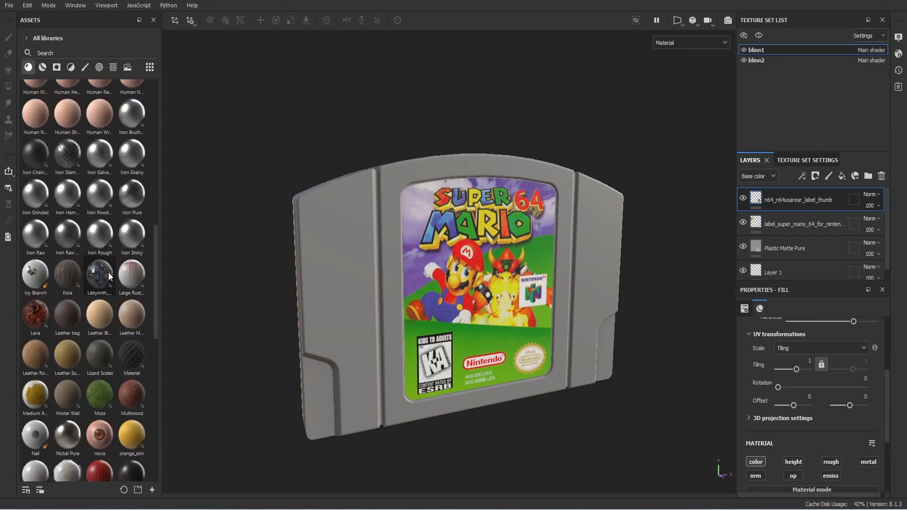
scroll(109, 272, "down", 6)
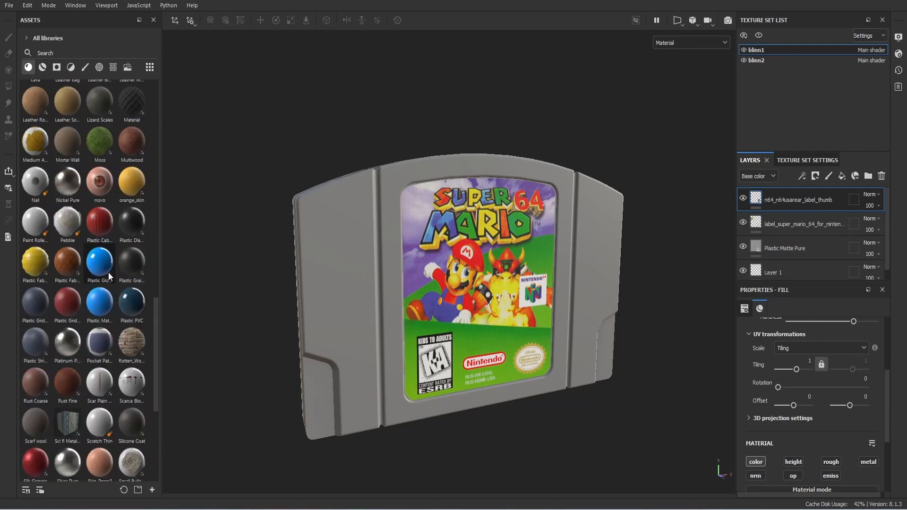
Step: Add a fill layer with a black mask filled by Grunge Wipe Smudgy Soft, then add a second fill layer
left_click(841, 176)
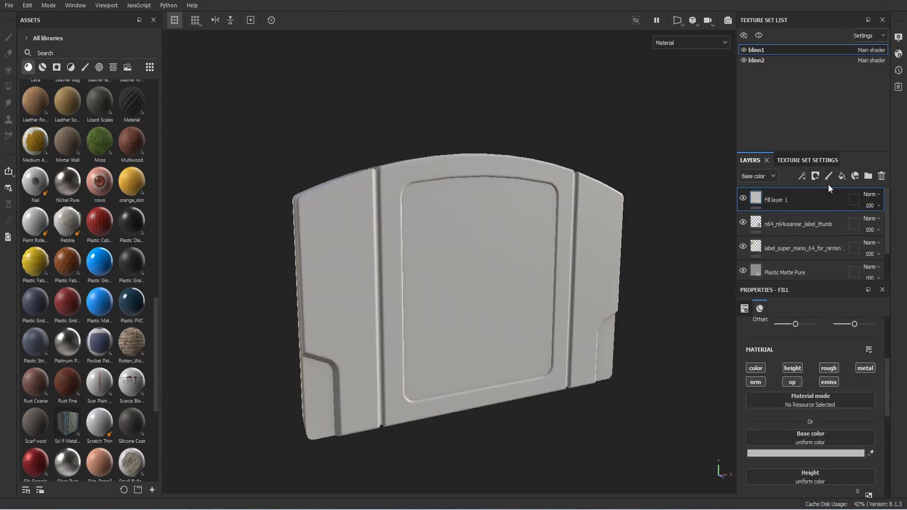
left_click(815, 177)
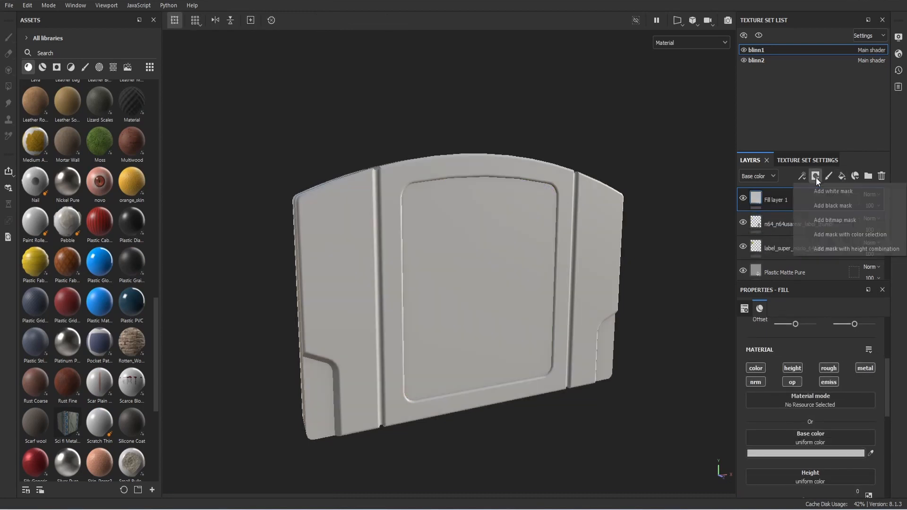
left_click(835, 200)
left_click(803, 176)
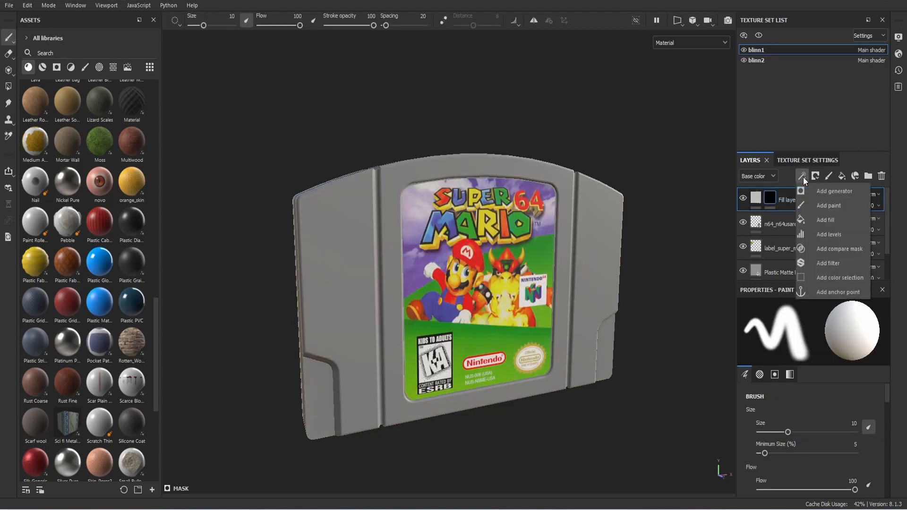
left_click(835, 218)
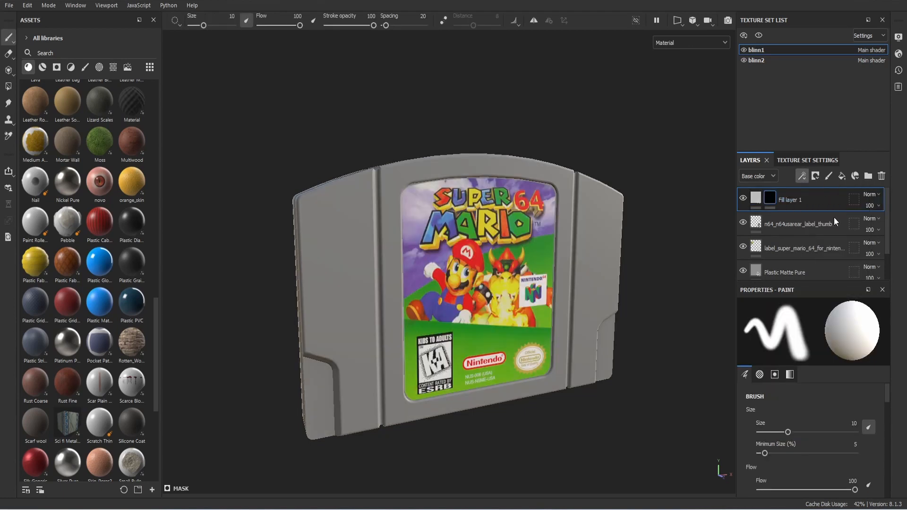
left_click(816, 376)
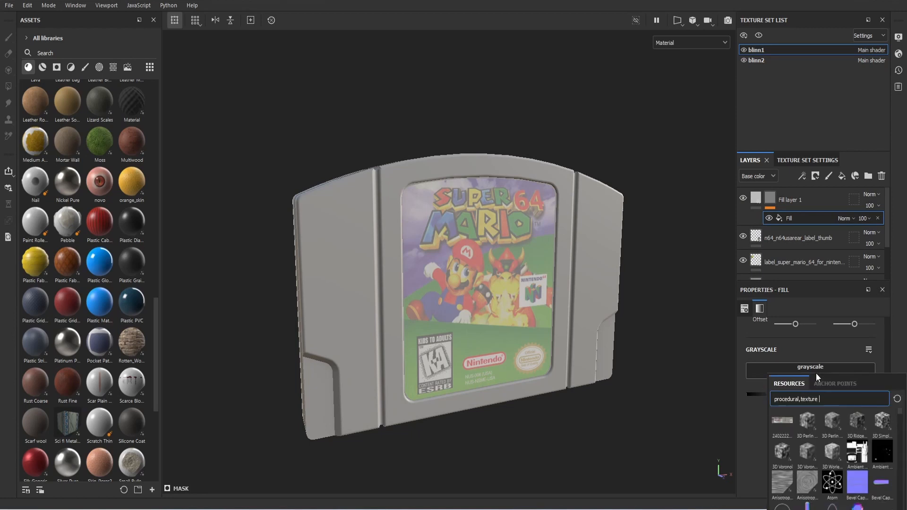
type("smud")
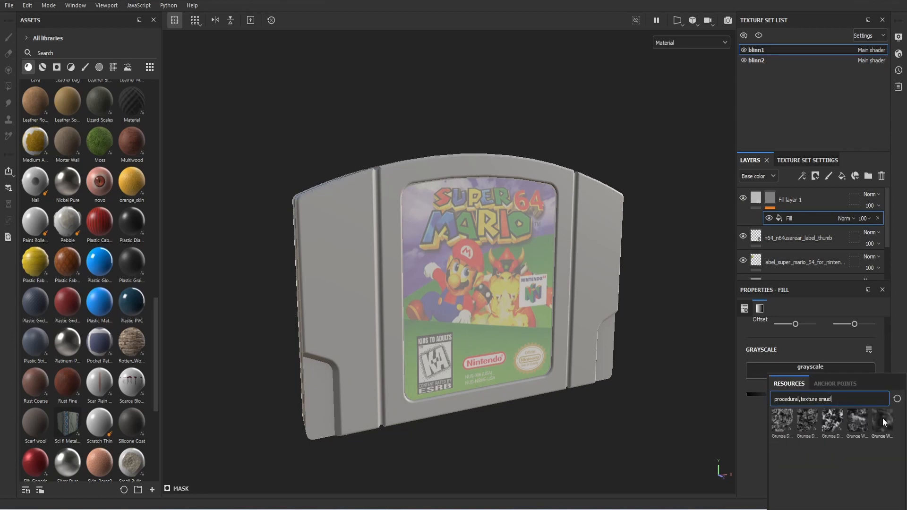
left_click(882, 417)
mouse_move(633, 358)
left_mouse_down("alt")
mouse_move(557, 342)
mouse_move(612, 320)
mouse_move(644, 341)
mouse_move(616, 344)
left_mouse_up("alt")
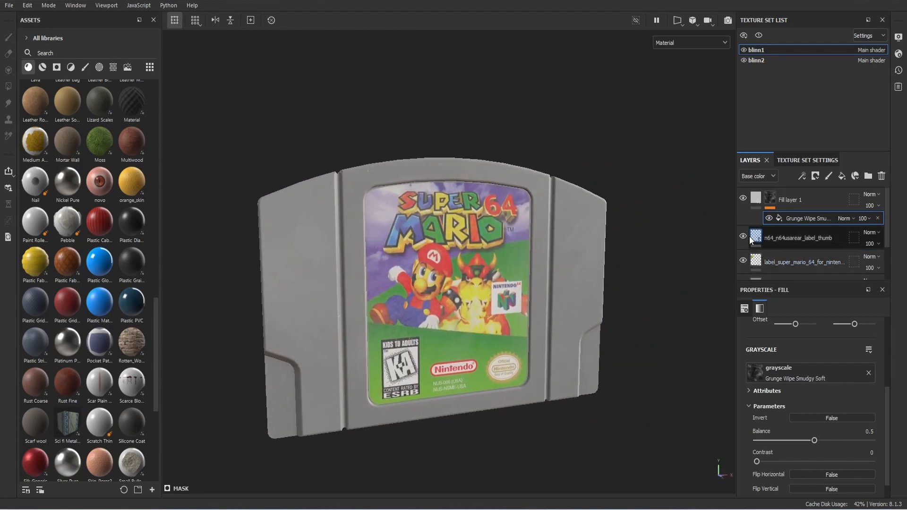
left_click(842, 177)
left_click(814, 177)
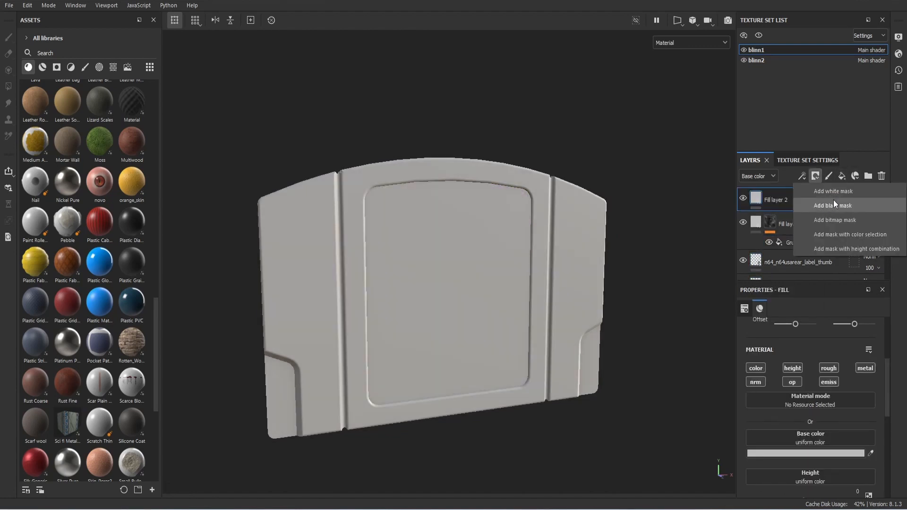
Step: Give Fill layer 2 a black mask driven by a Metal Edge Wear generator
left_click(833, 205)
left_click(801, 177)
left_click(817, 190)
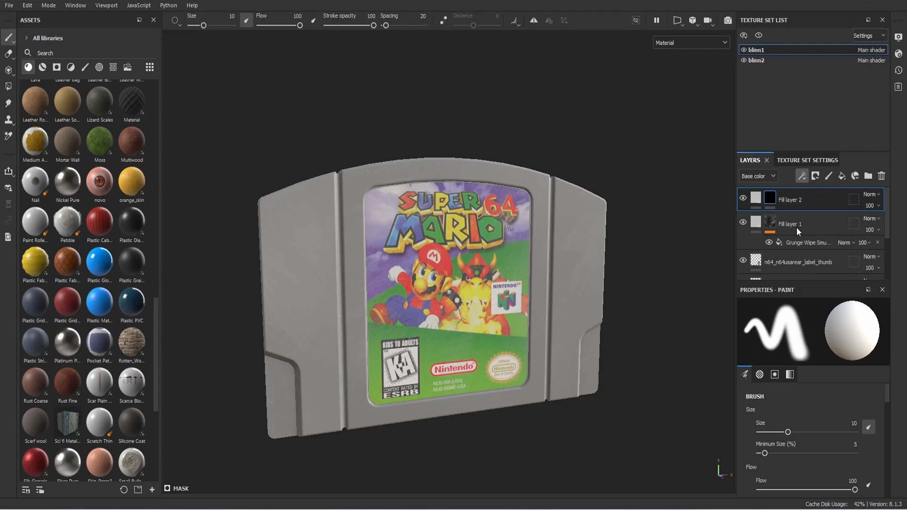
left_click(813, 332)
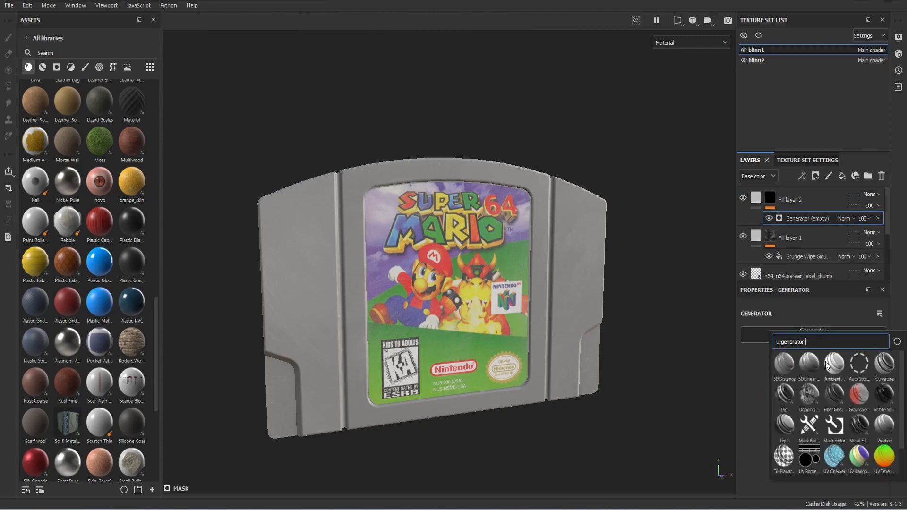
left_click(860, 427)
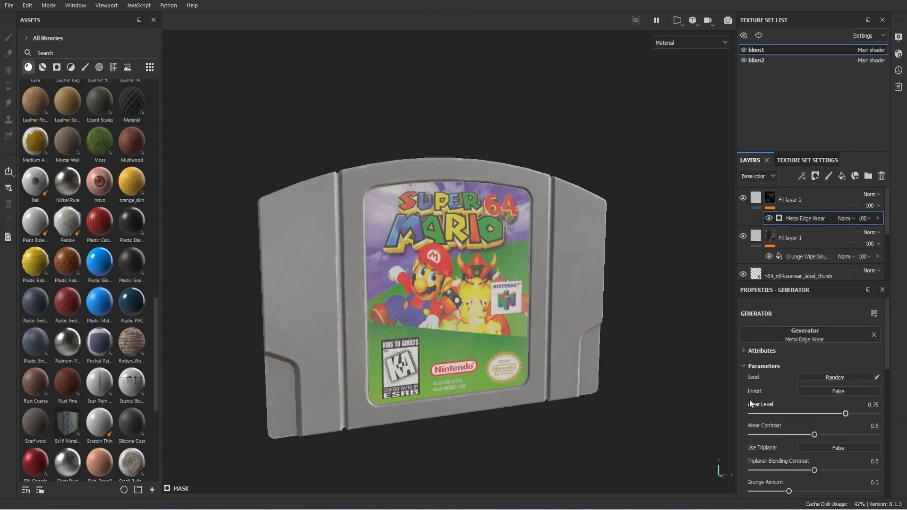
mouse_move(657, 339)
left_mouse_down("alt")
mouse_move(621, 342)
mouse_move(632, 399)
mouse_move(656, 385)
mouse_move(798, 357)
mouse_move(859, 362)
mouse_move(845, 340)
mouse_move(649, 334)
mouse_move(663, 358)
mouse_move(674, 342)
mouse_move(659, 336)
left_mouse_up("alt")
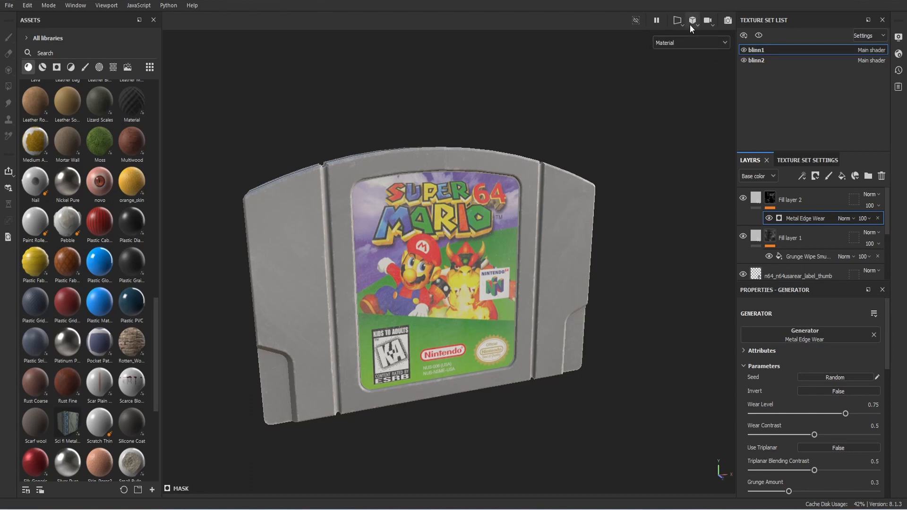
Step: Preview the edge-worn cartridge in the Iray render, then return to painting
left_click(728, 21)
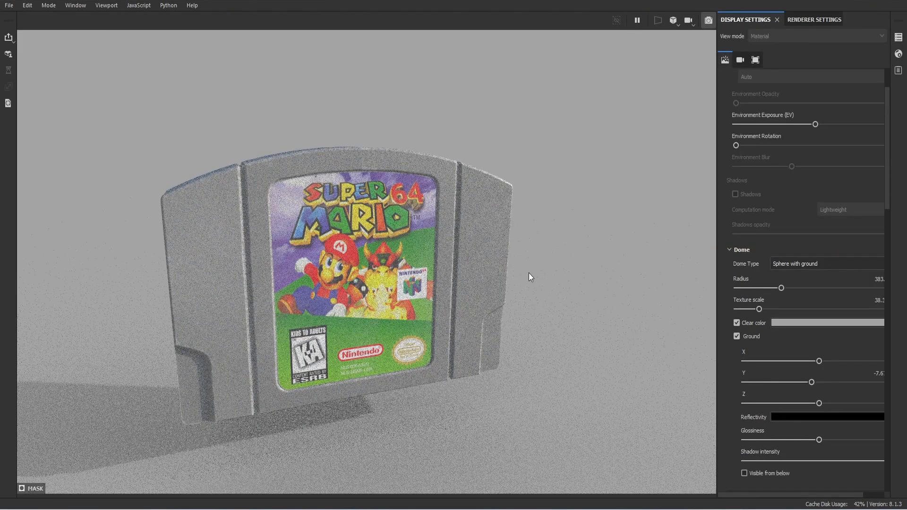
middle_click_drag(529, 273, 566, 272)
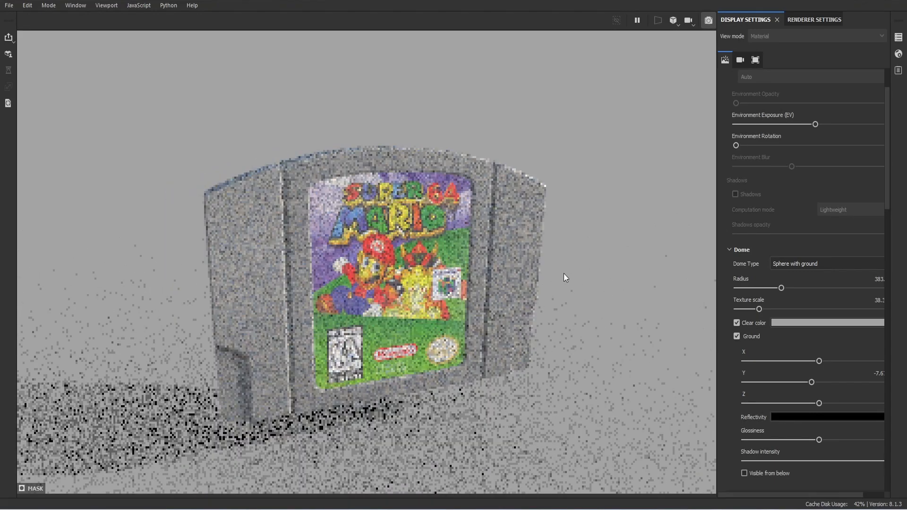
scroll(537, 274, "up", 2)
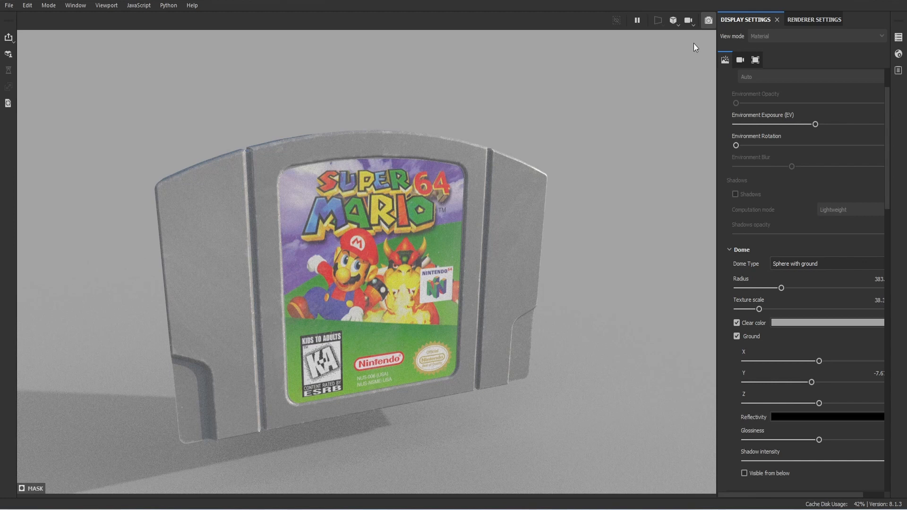
left_click(709, 21)
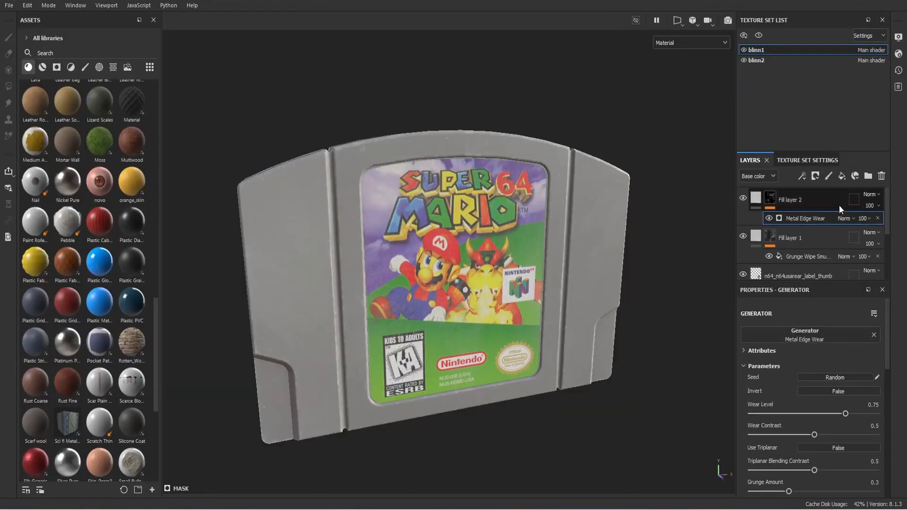
Step: Add Rust Fine as a layer with a black mask filled by Grunge Wipe Smudgy Soft
scroll(76, 264, "down", 5)
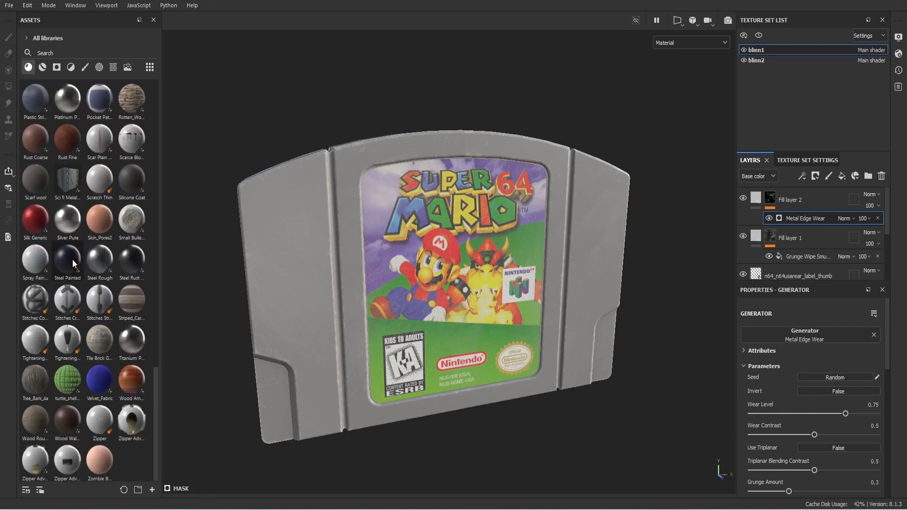
scroll(74, 262, "up", 3)
left_click_drag(73, 265, 302, 247)
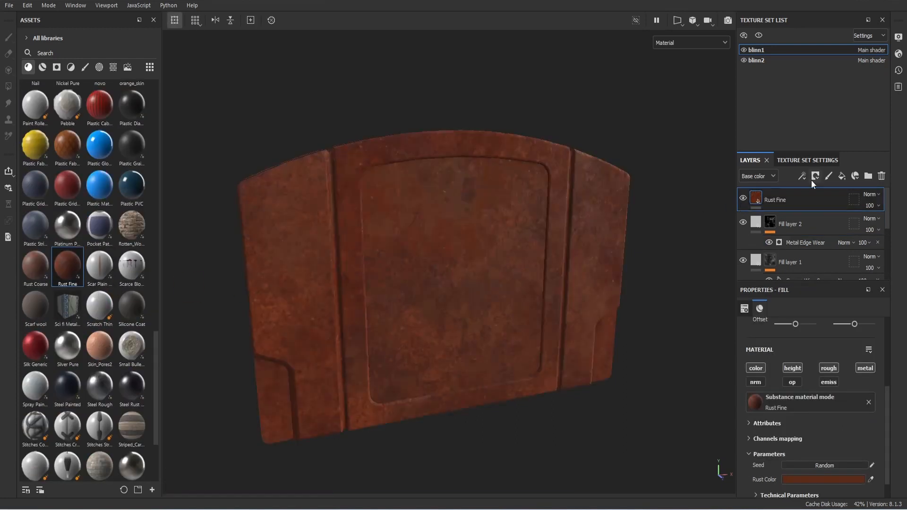
left_click(815, 176)
left_click(834, 202)
left_click(802, 176)
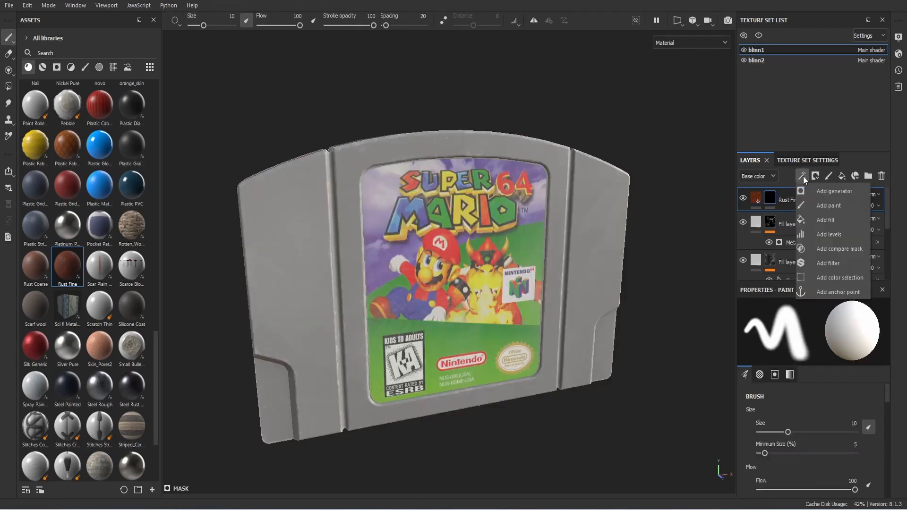
left_click(830, 220)
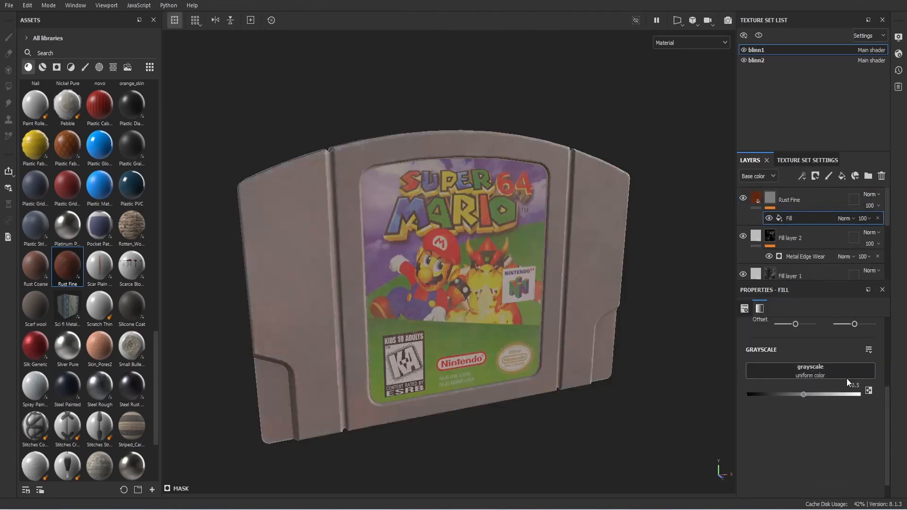
left_click(839, 373)
type("smud")
left_click(878, 422)
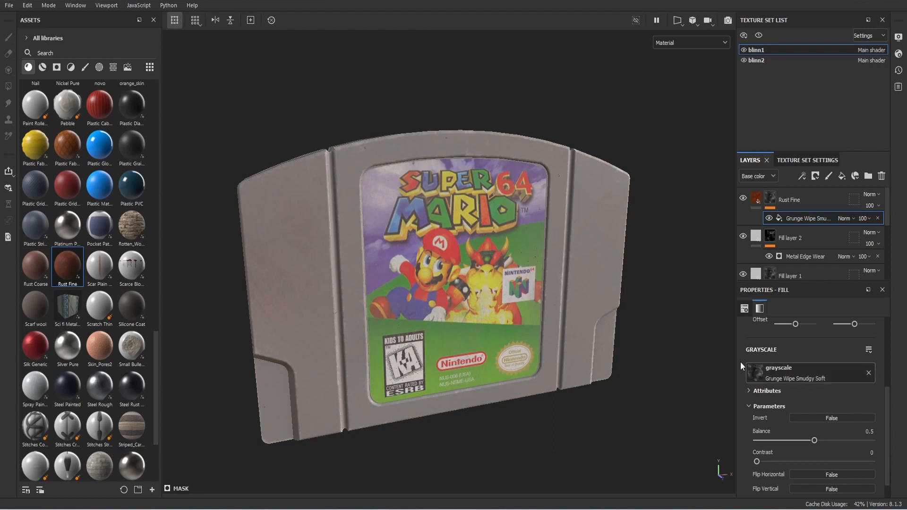
mouse_move(625, 311)
left_mouse_down("alt")
mouse_move(385, 293)
mouse_move(674, 303)
mouse_move(670, 330)
mouse_move(624, 314)
left_mouse_up("alt")
Step: Check the rust smudges in the Iray render, then return to painting
left_click(726, 19)
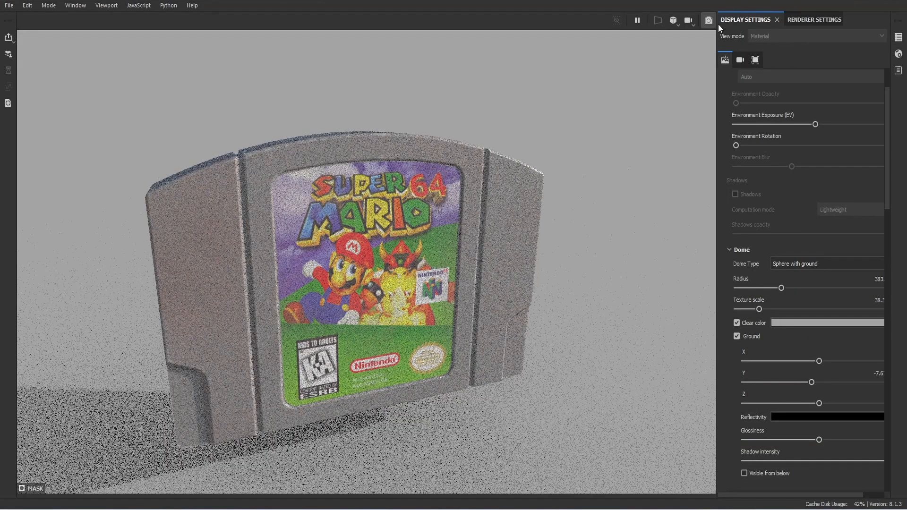
mouse_move(577, 213)
left_mouse_down("alt")
mouse_move(593, 217)
mouse_move(586, 208)
left_mouse_up("alt")
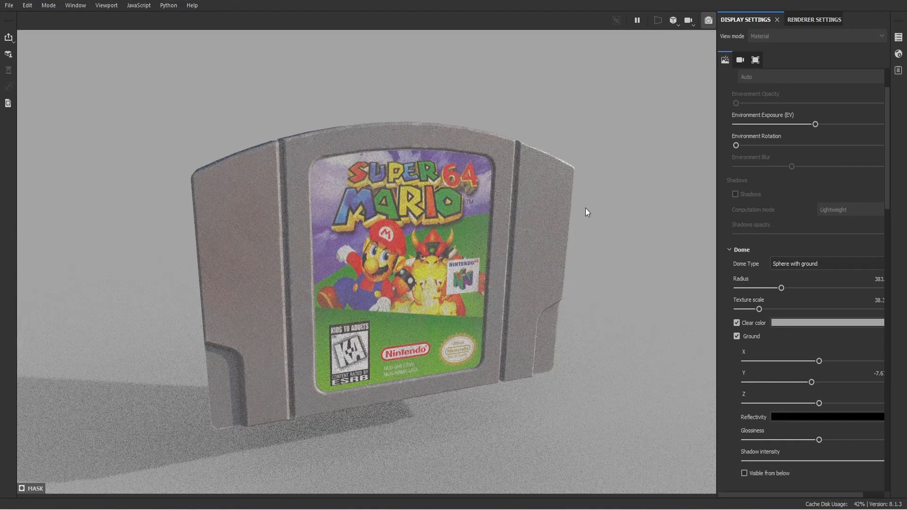
left_click(710, 22)
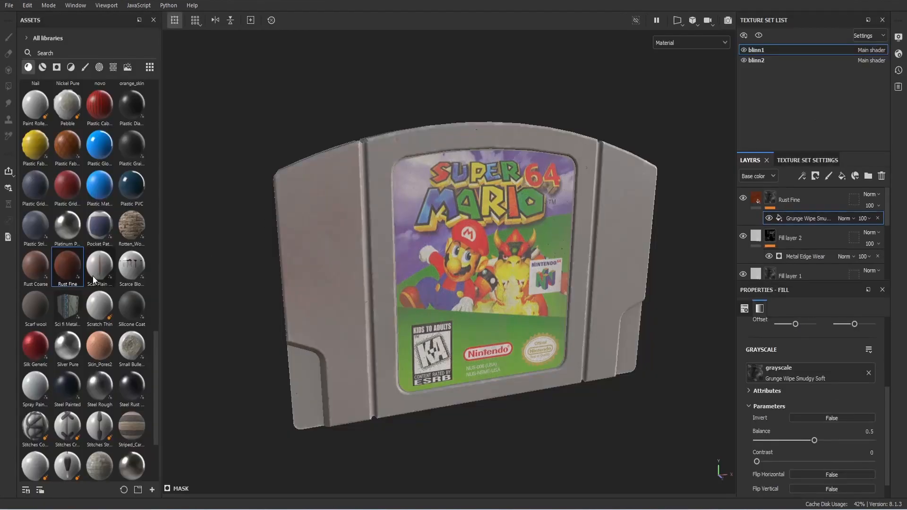
Step: Add another Rust Fine layer with a black mask using a Metal Edge Wear generator
left_click_drag(85, 275, 279, 236)
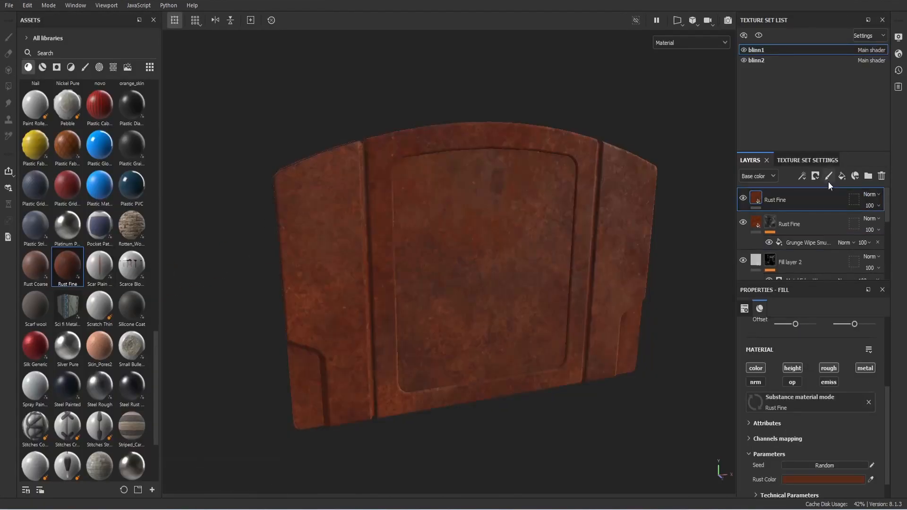
left_click(815, 176)
left_click(833, 206)
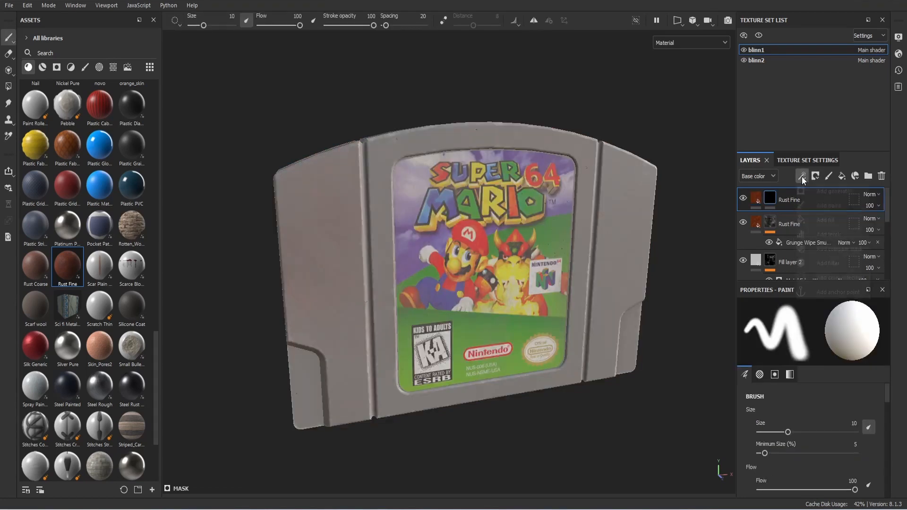
left_click(802, 176)
left_click(821, 190)
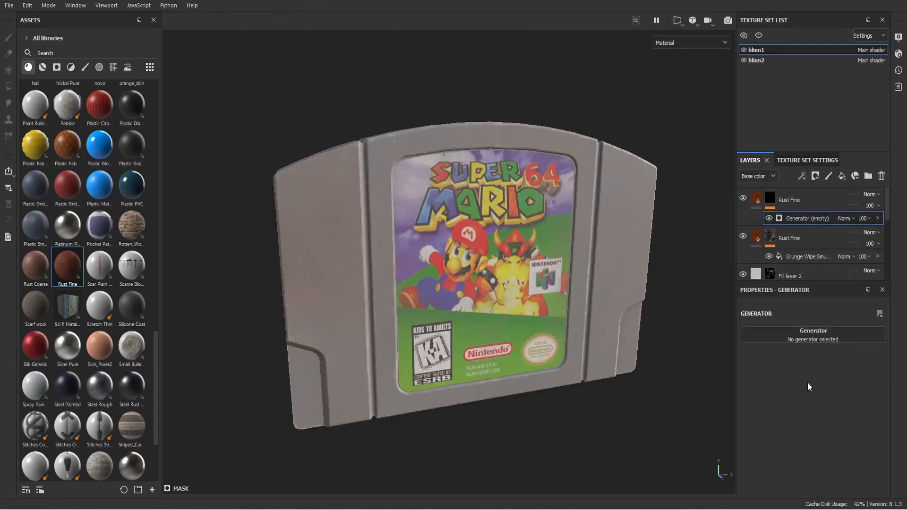
left_click(811, 336)
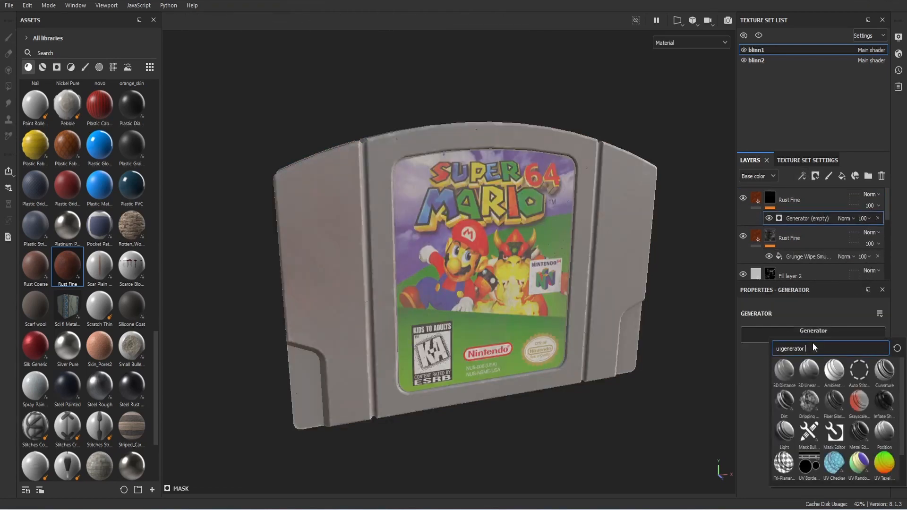
left_click(858, 431)
middle_click_drag(662, 358, 653, 354)
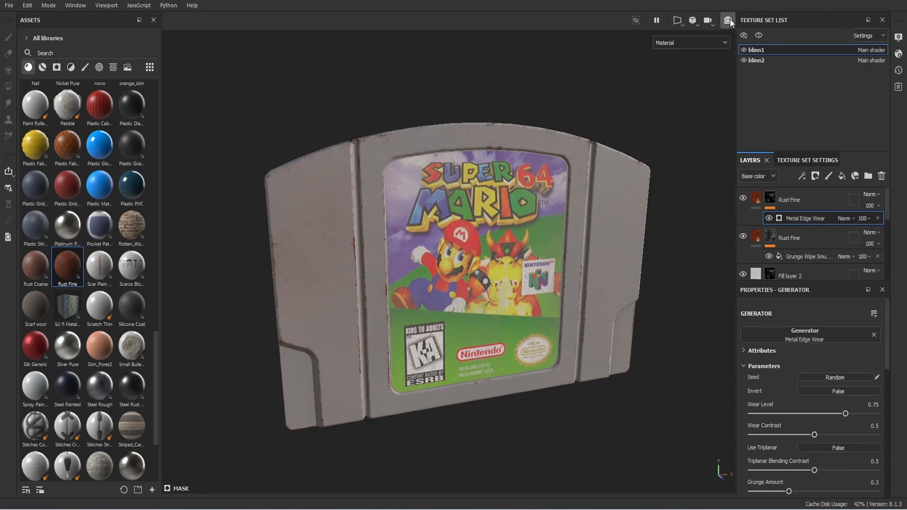
Step: Inspect the rusty edges and back label in the Iray render, then exit it
left_click(728, 20)
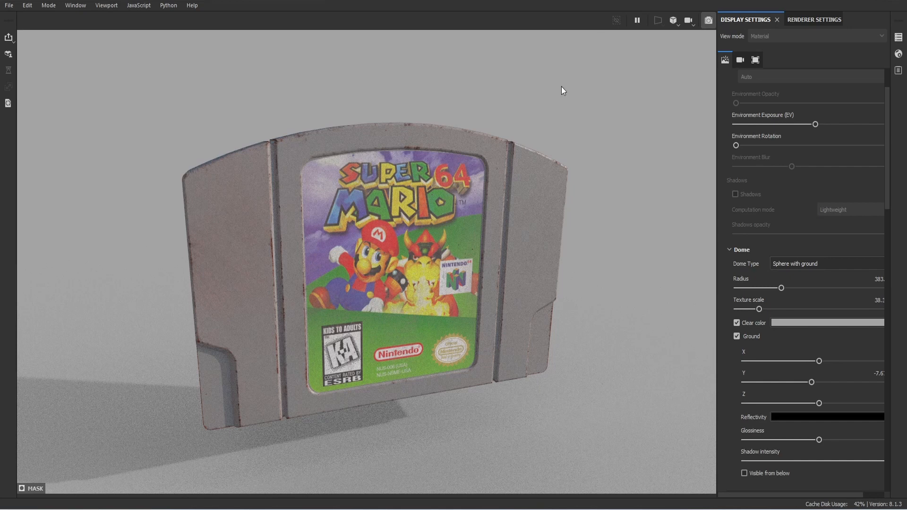
left_click_drag(482, 241, 814, 247, "alt")
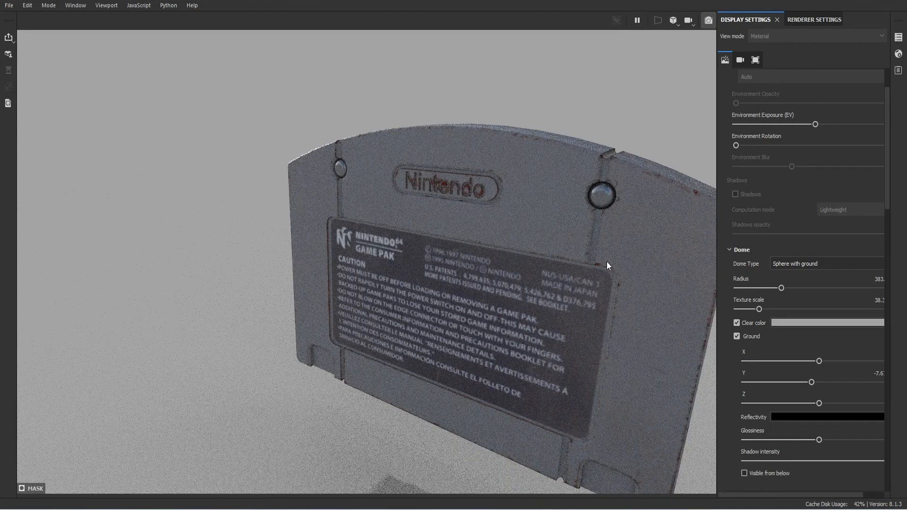
scroll(607, 265, "up", 1)
scroll(607, 265, "down", 2)
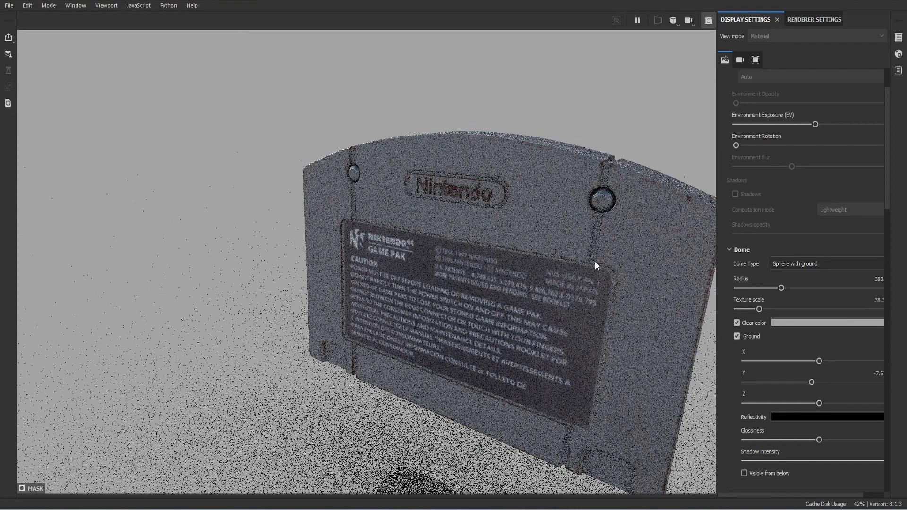
left_click_drag(594, 262, 549, 255, "alt")
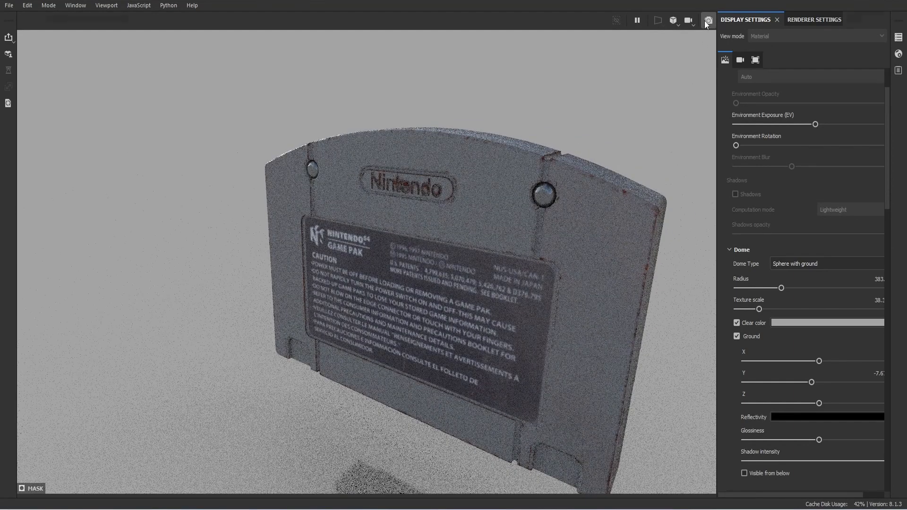
left_click(705, 20)
Step: Add Rust Fine to blinn2 with a black mask using a Metal Edge Wear generator
left_click_drag(609, 146, 568, 174, "alt")
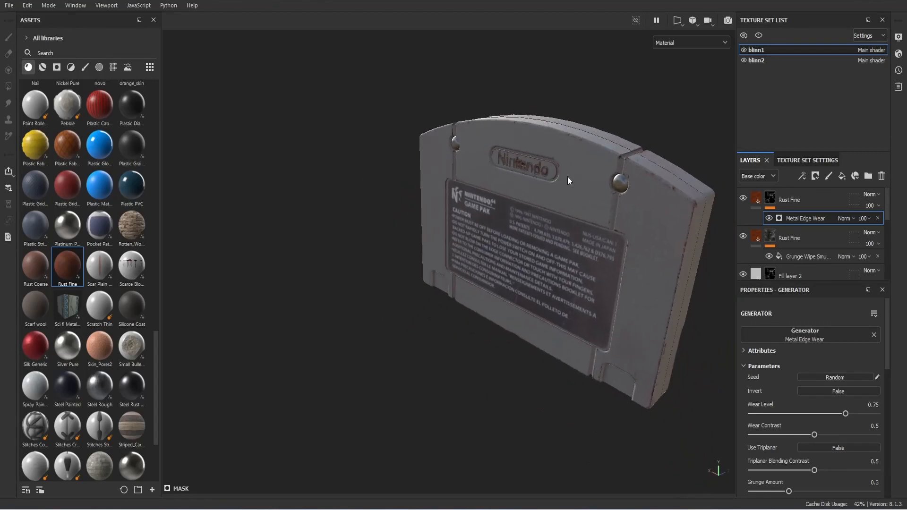
left_click_drag(78, 265, 625, 183)
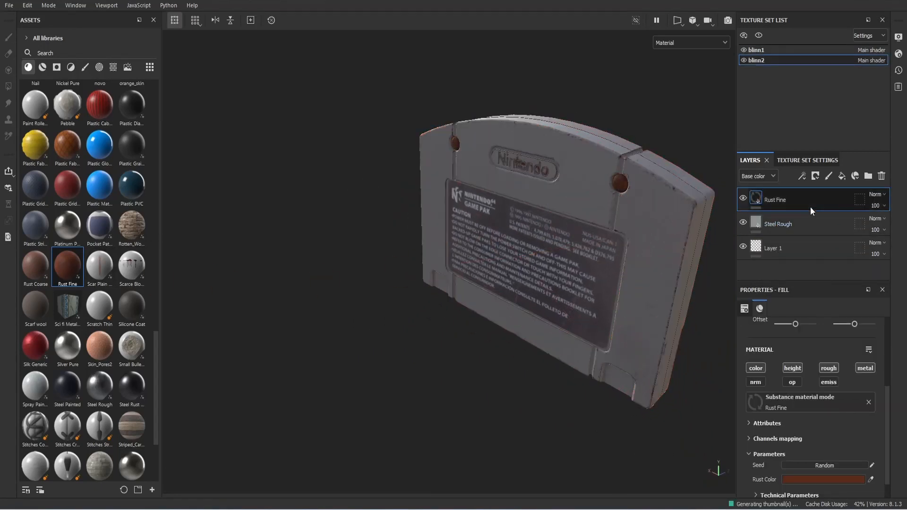
left_click(816, 179)
left_click(832, 202)
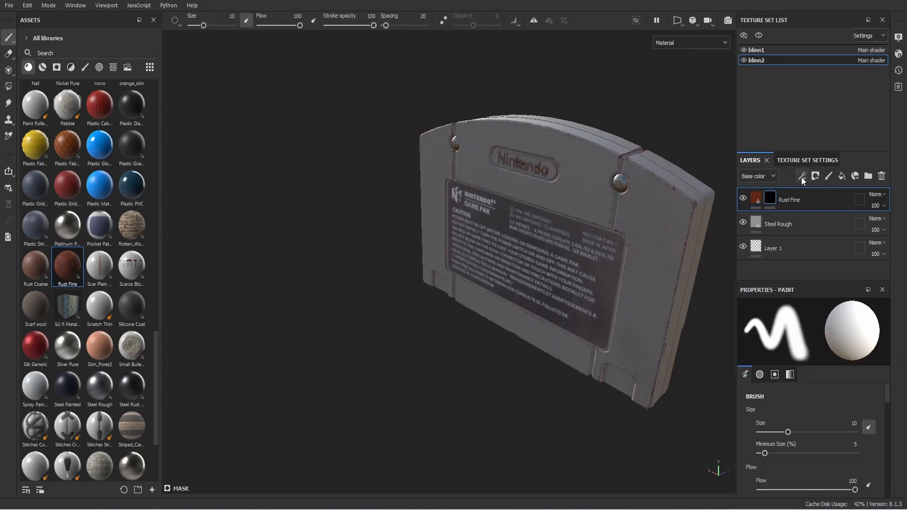
left_click(801, 177)
left_click(824, 188)
left_click(831, 338)
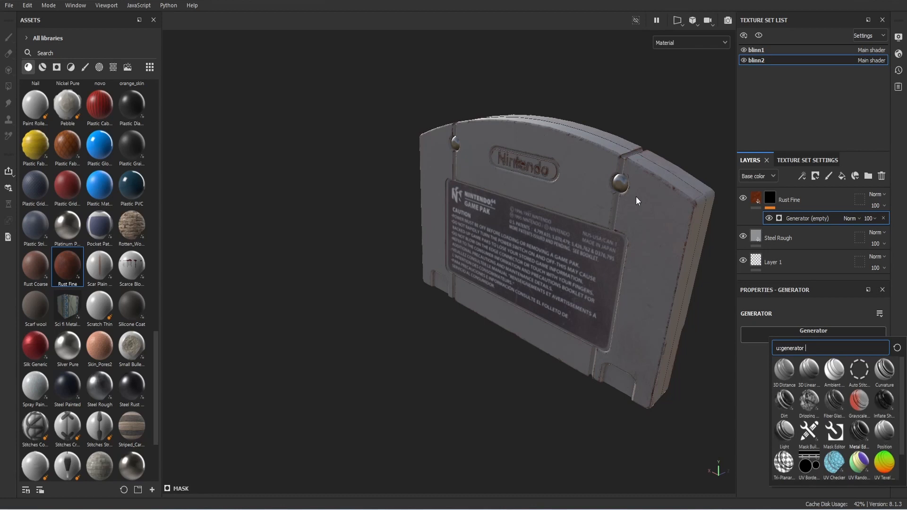
scroll(639, 182, "up", 8)
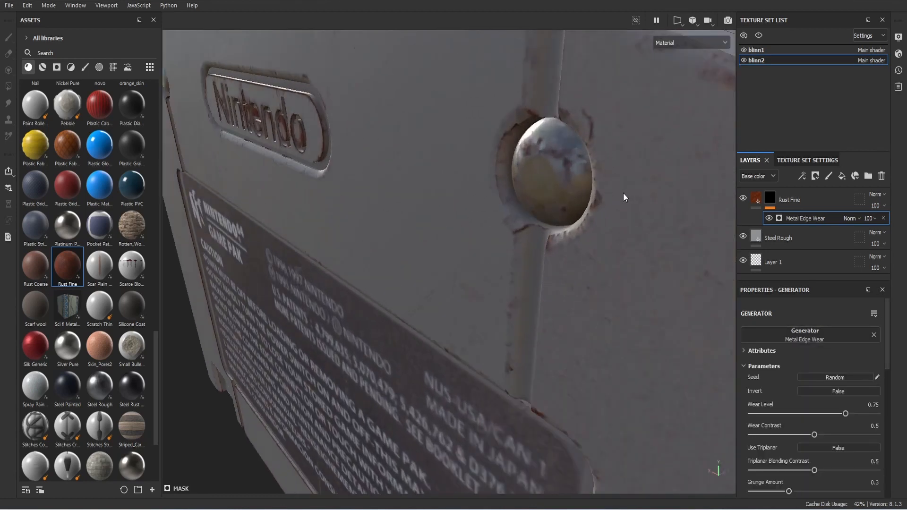
scroll(623, 192, "down", 8)
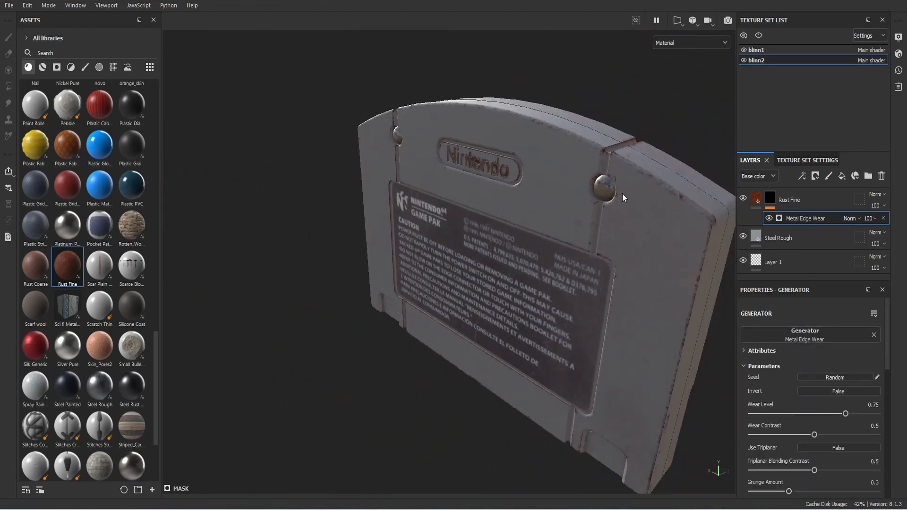
scroll(619, 211, "down", 1)
left_click_drag(621, 225, 380, 210, "alt")
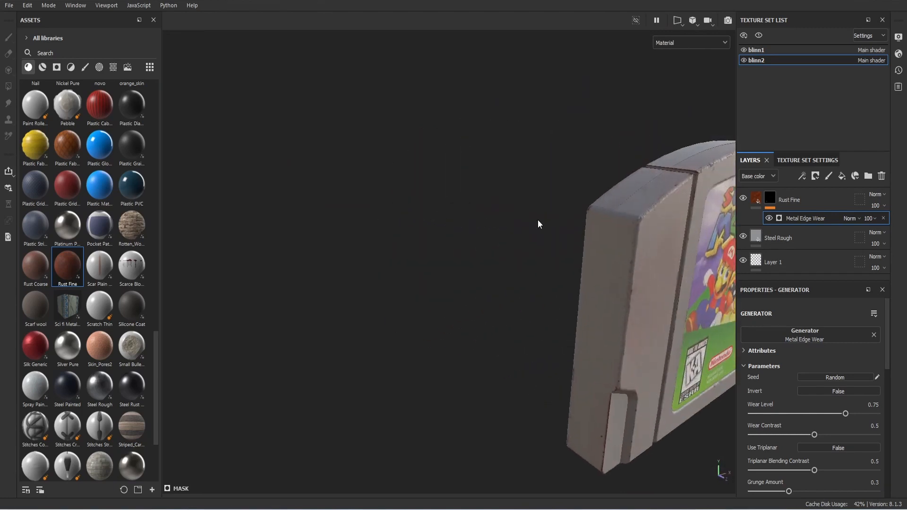
left_click_drag(539, 224, 307, 114, "alt")
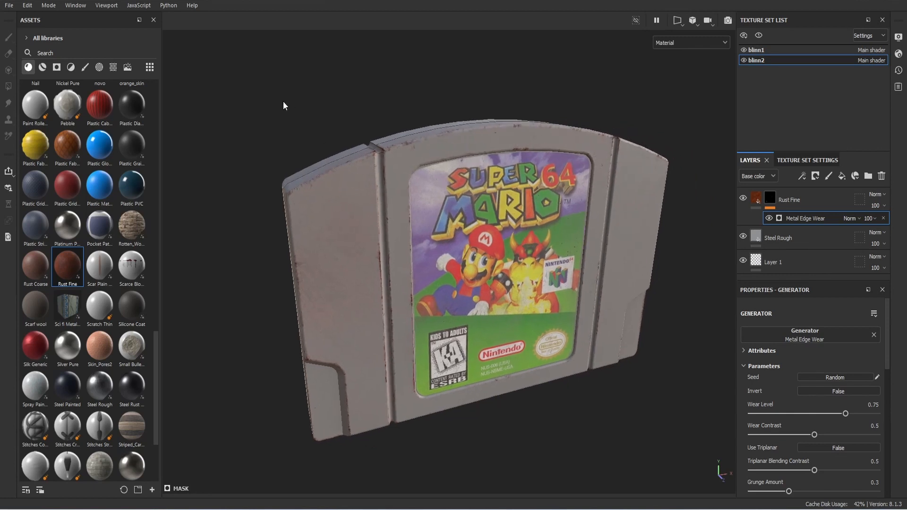
Step: Save the project and switch the viewport to the Iray render
left_click(9, 5)
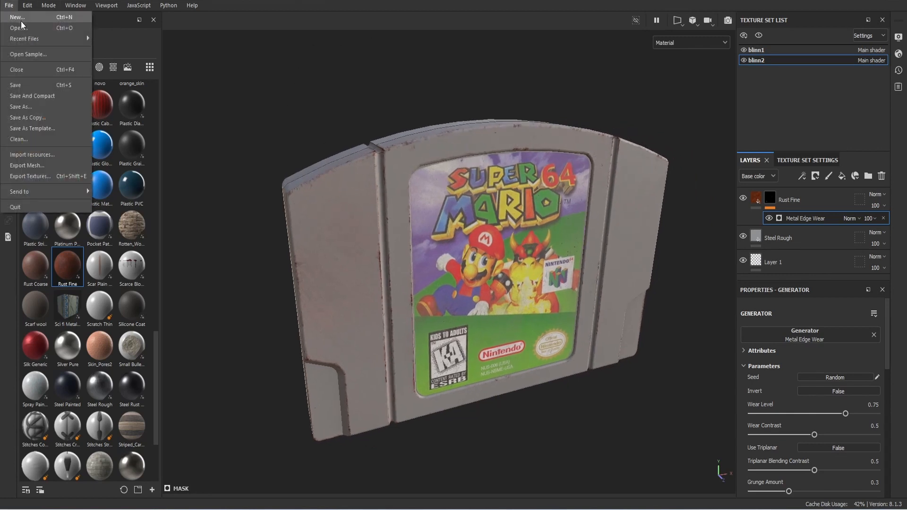
left_click(34, 84)
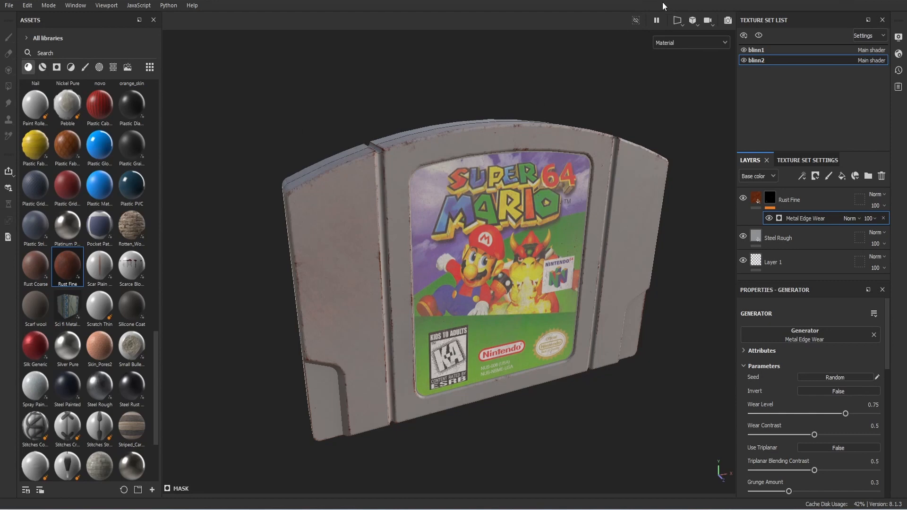
left_click(728, 25)
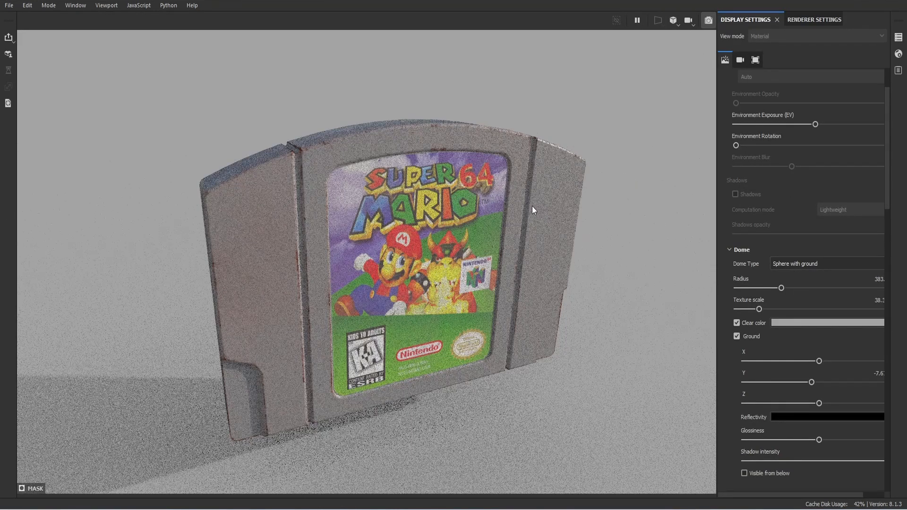
Step: Set the Iray background clear colour to neutral grey CBCBCB and show the renderer settings
left_click_drag(532, 206, 524, 191, "alt")
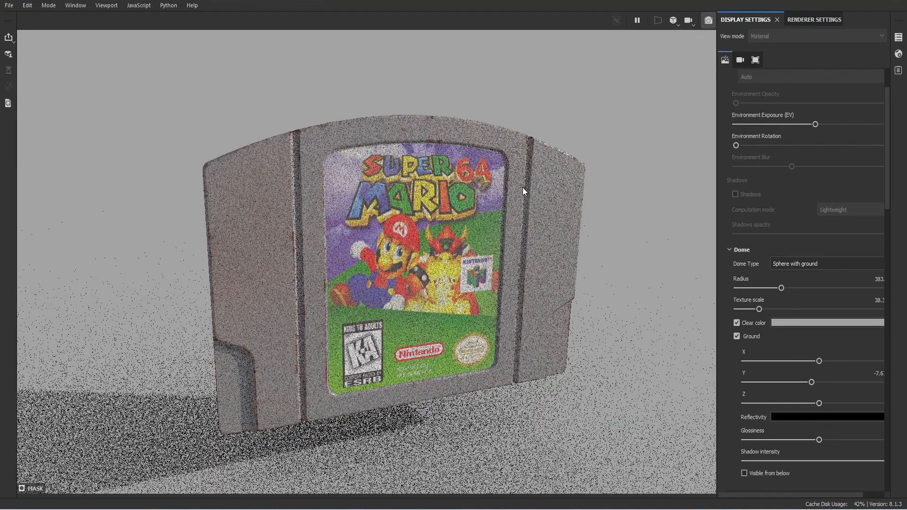
left_click(832, 323)
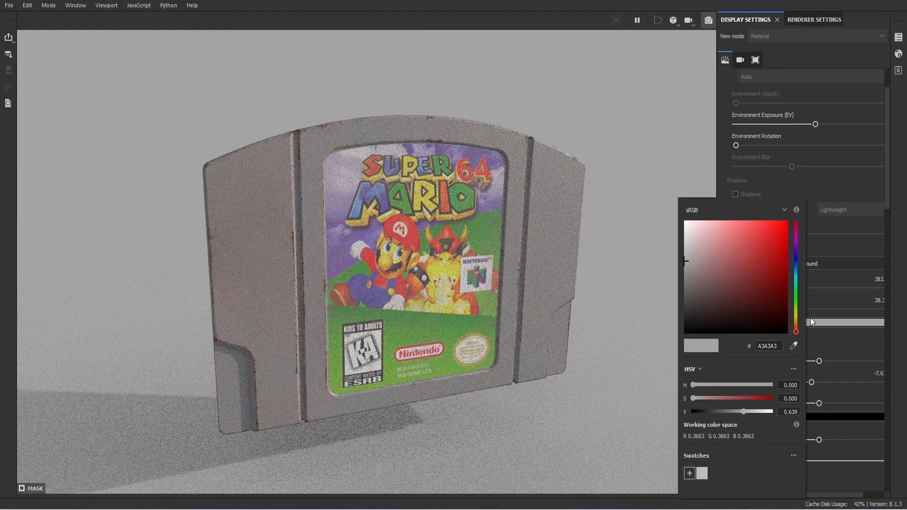
left_click(685, 246)
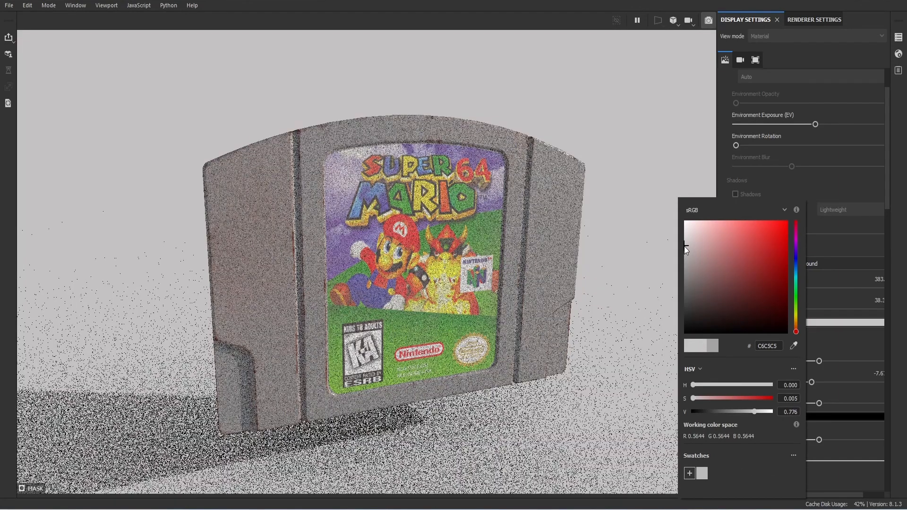
left_click(682, 244)
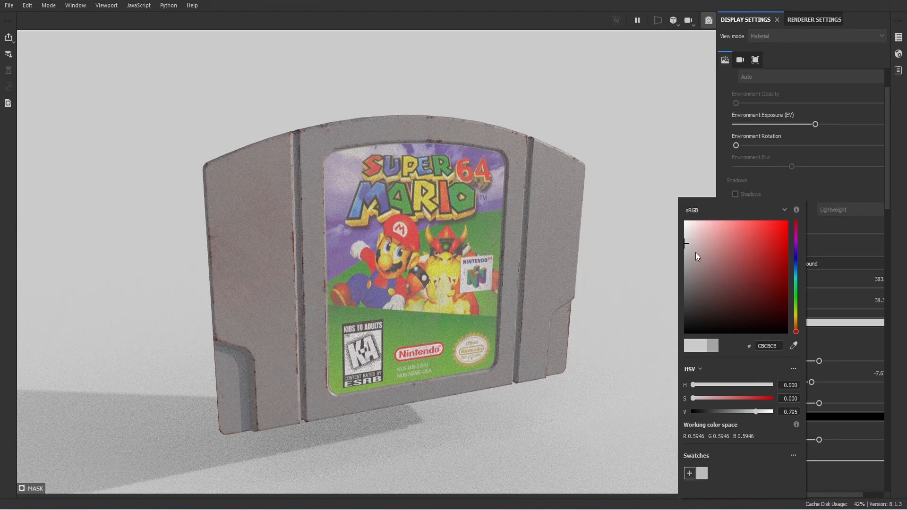
left_click(664, 233)
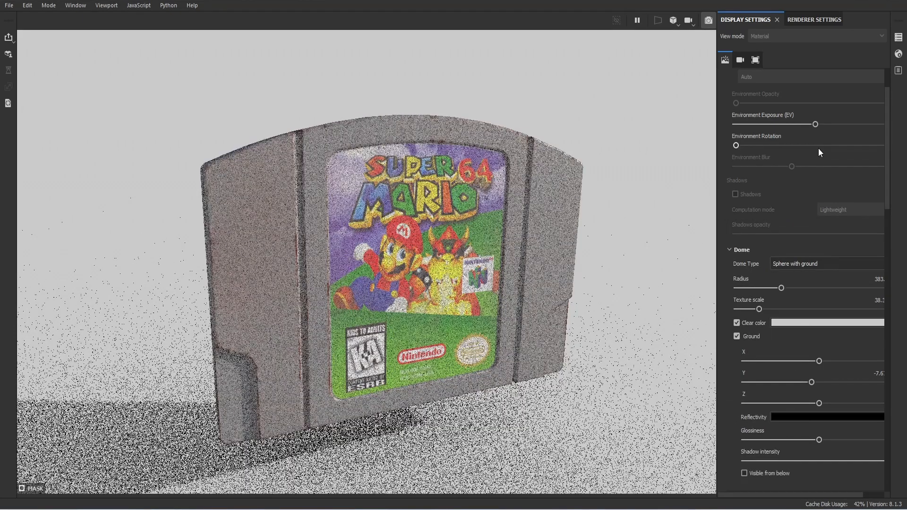
left_click(795, 20)
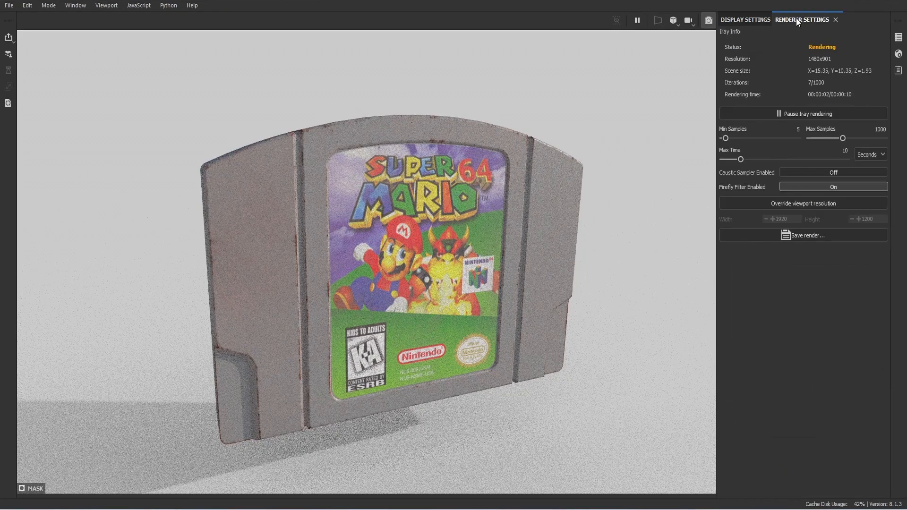
Step: Try Studio Automotive Neutral, then set the environment map to Studio White Soft
left_click(758, 20)
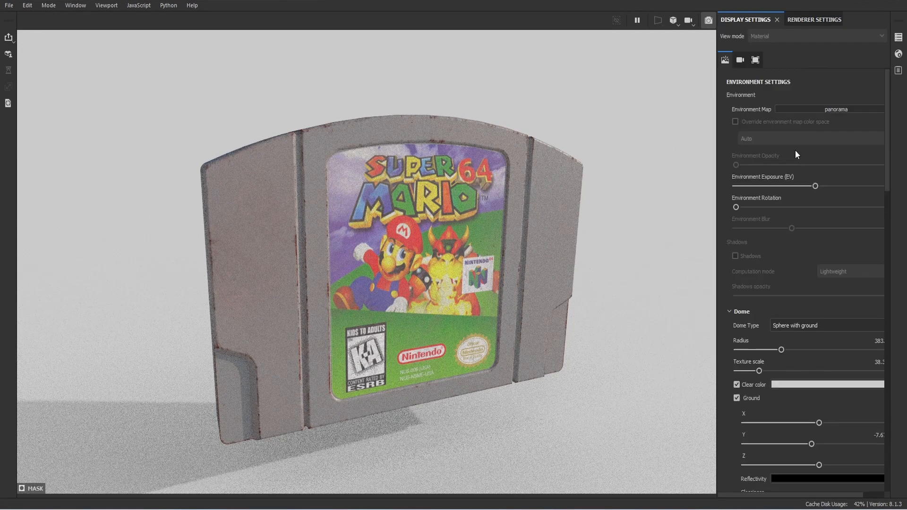
left_click(824, 109)
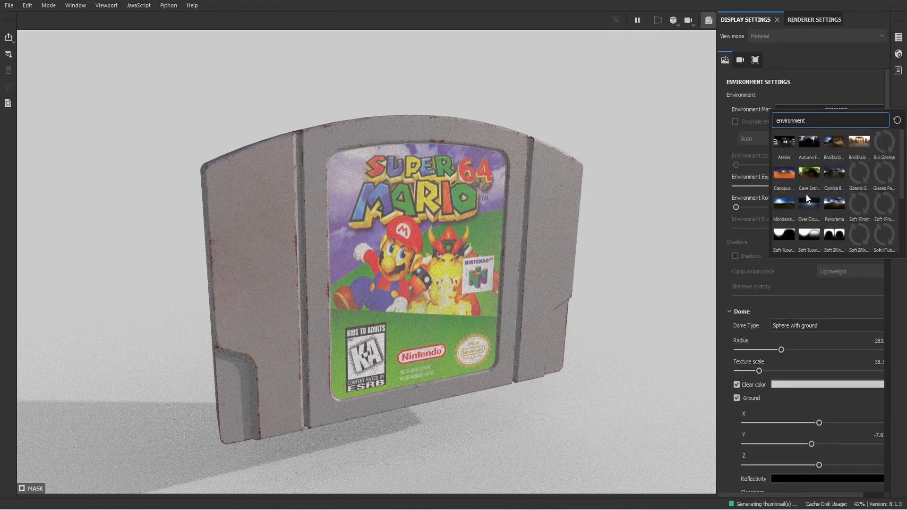
left_click(806, 206)
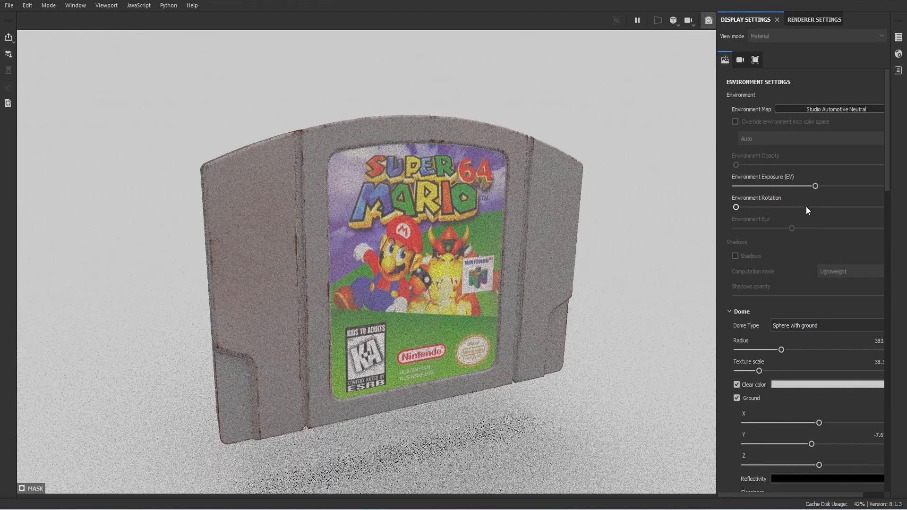
left_click(828, 110)
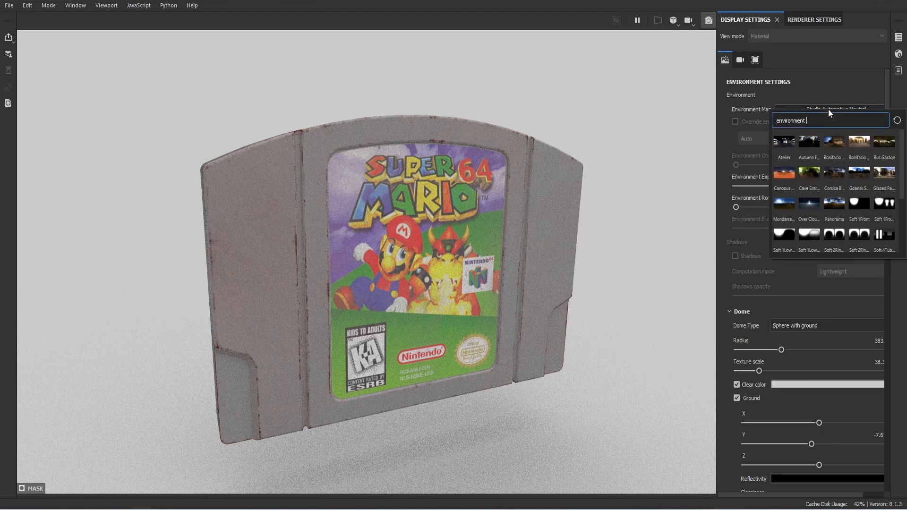
scroll(868, 162, "down", 3)
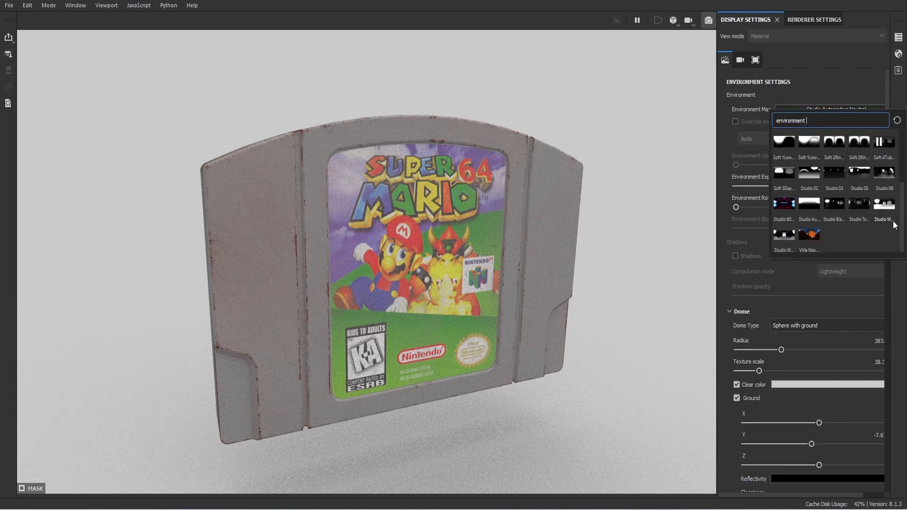
left_click(892, 219)
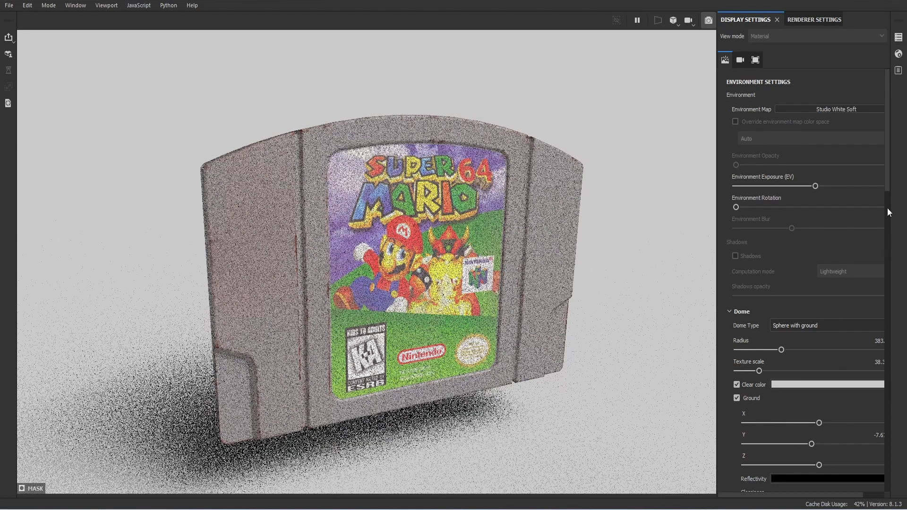